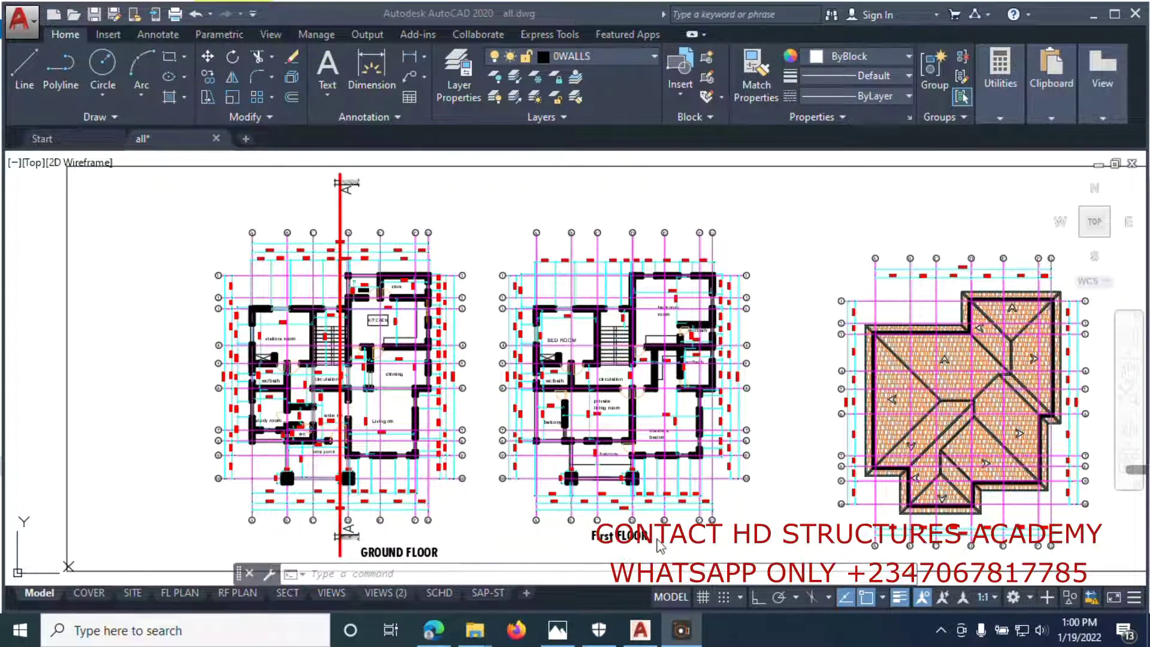
Switch to File Explorer, open the "new" folder inside NEW PROPOSAL, and display its files as large icons
{"action": "scroll", "coordinate": [417, 241], "scroll_direction": "down", "scroll_amount": 5}
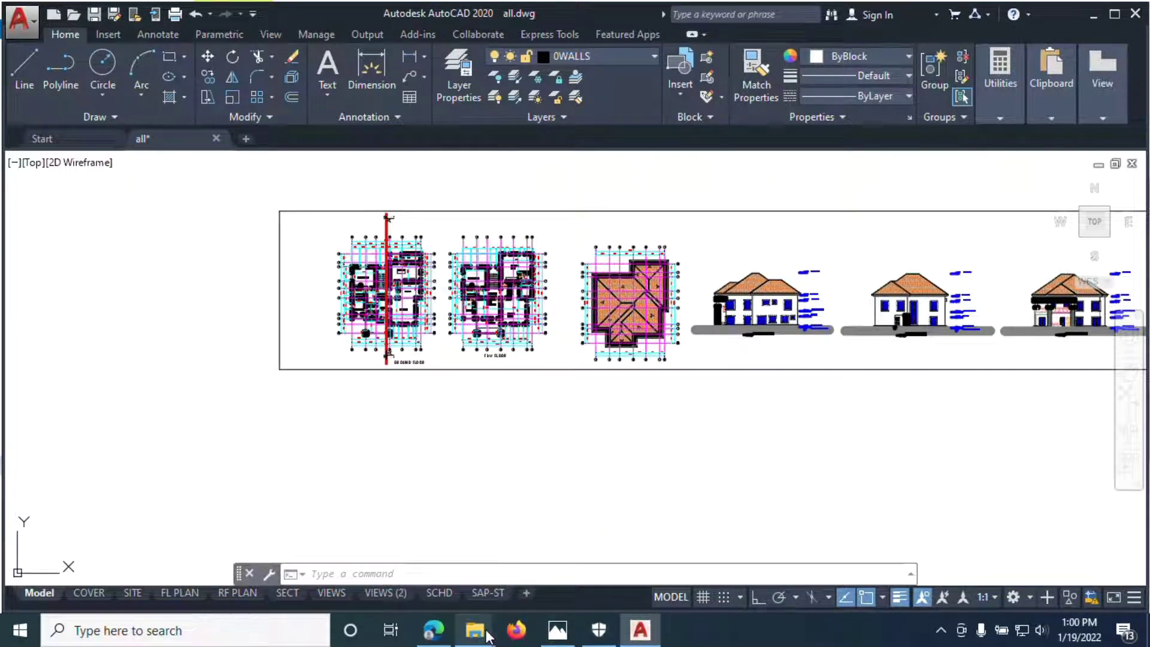
{"action": "mouse_move", "coordinate": [487, 636]}
{"action": "left_click", "coordinate": [446, 590]}
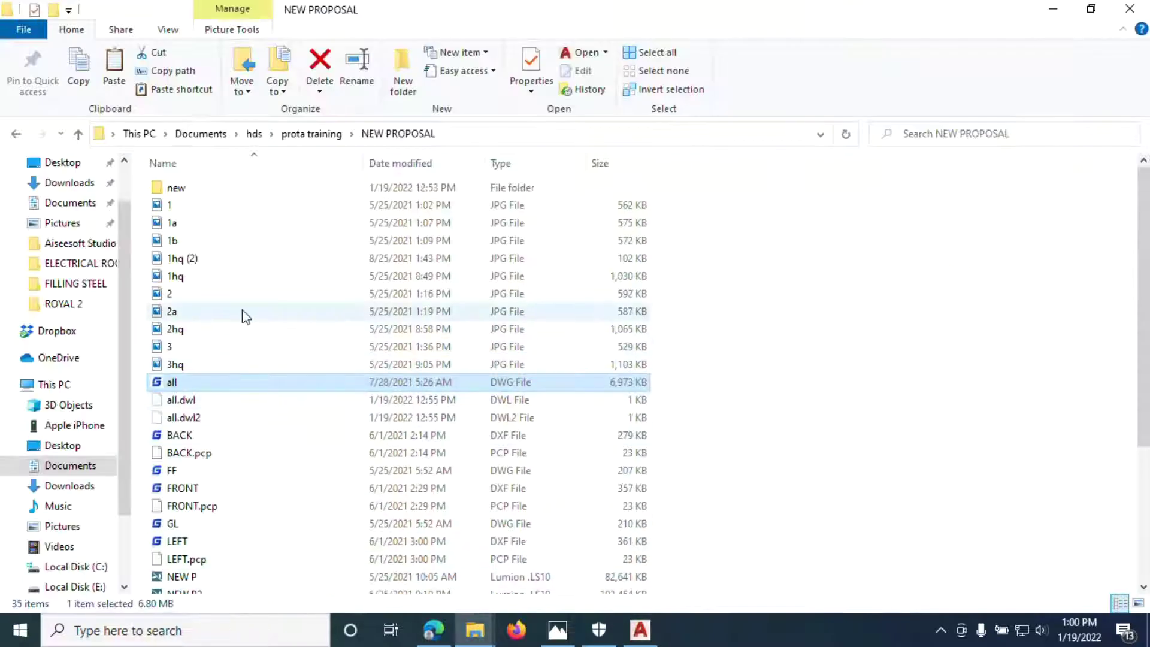
{"action": "left_click", "coordinate": [176, 190]}
{"action": "double_click", "coordinate": [176, 191]}
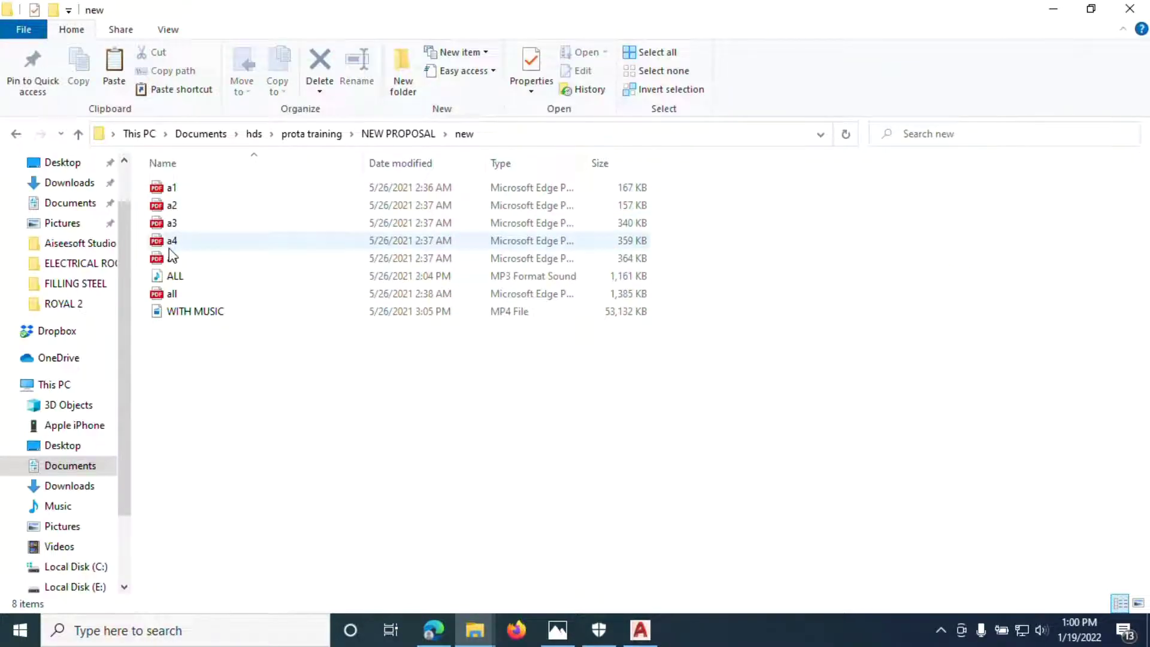
{"action": "left_click", "coordinate": [169, 29]}
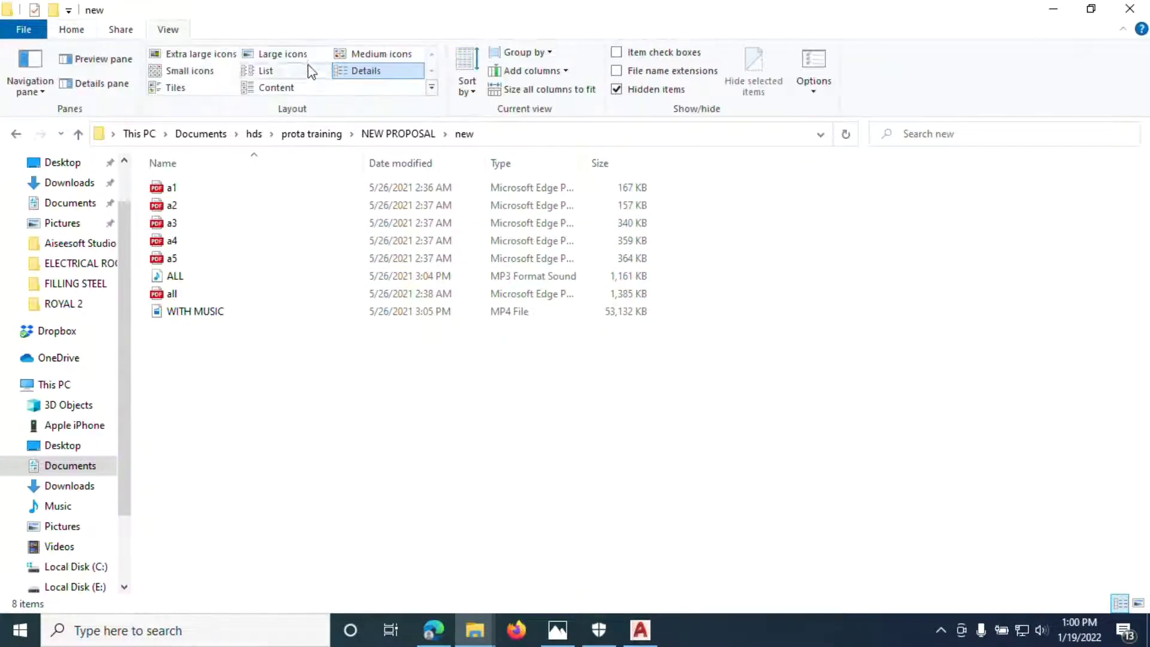
{"action": "left_click", "coordinate": [300, 59]}
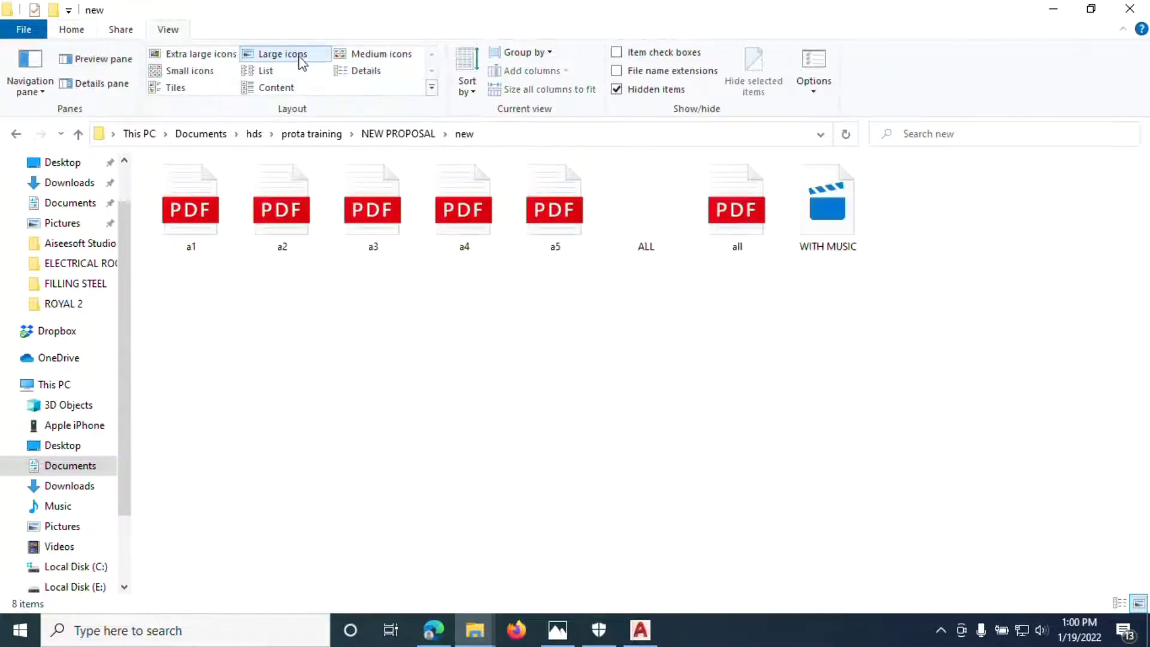
Play the WITH MUSIC video of the house, close the player, and return to the AutoCAD drawing
{"action": "double_click", "coordinate": [820, 219]}
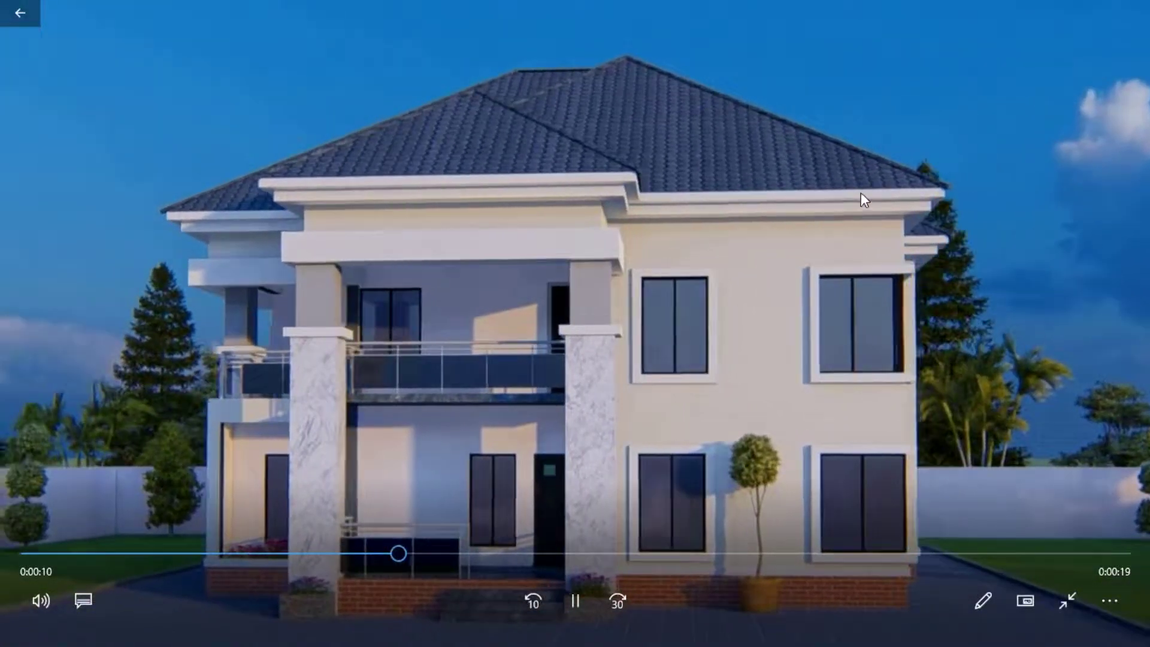
{"action": "double_click", "coordinate": [861, 192]}
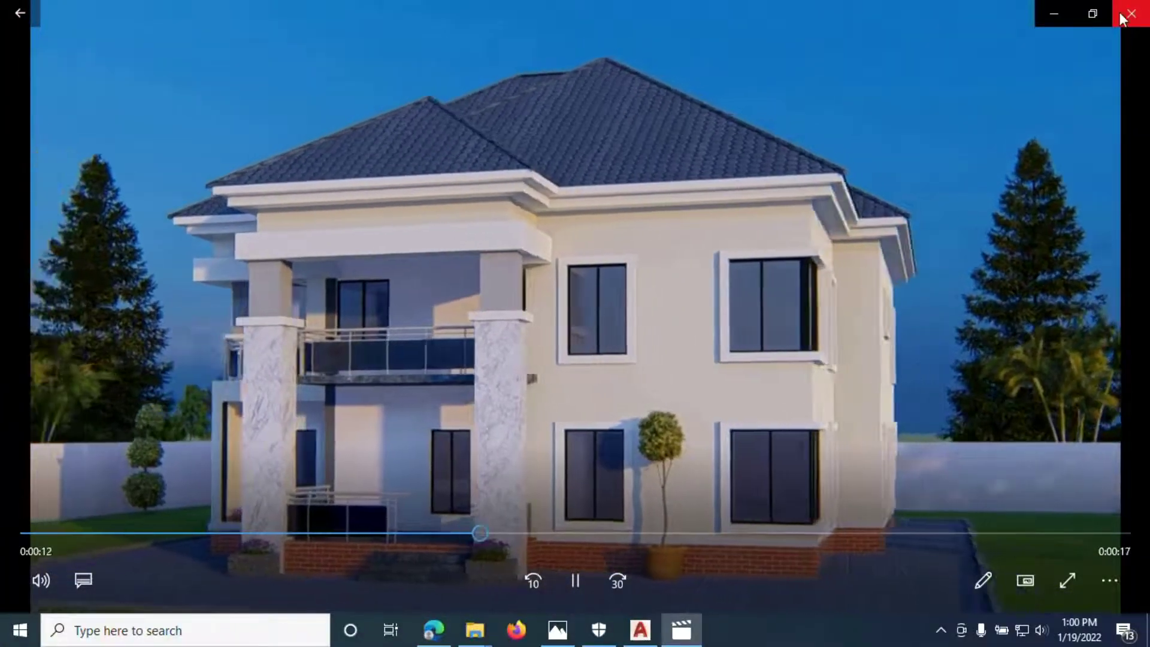
{"action": "left_click", "coordinate": [1124, 10]}
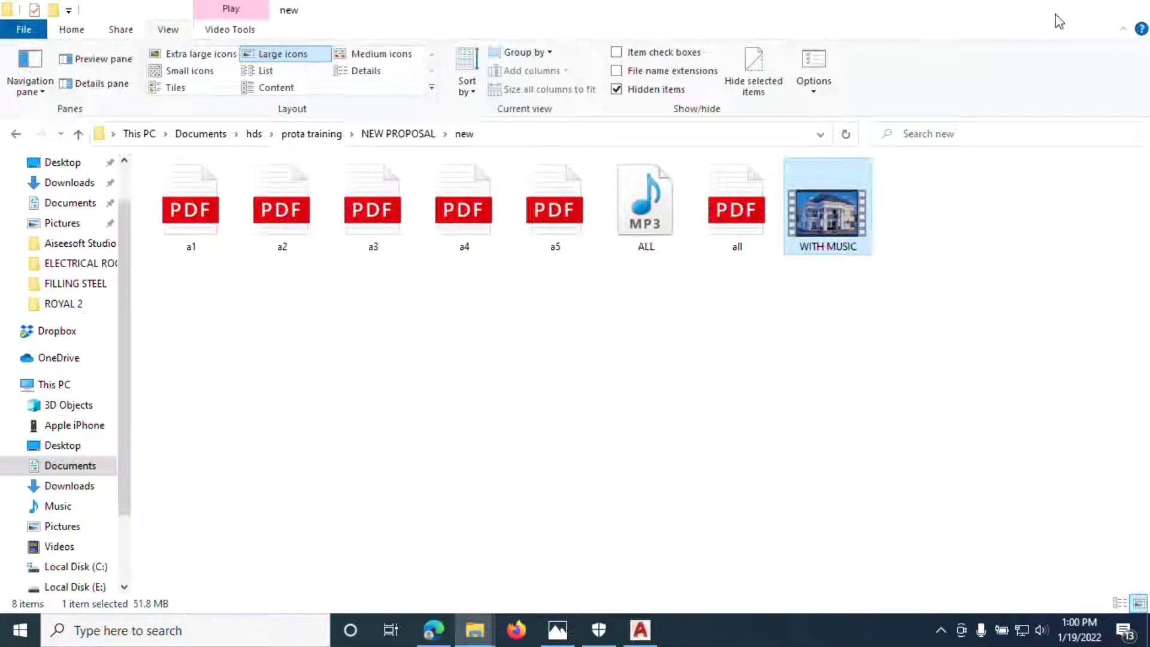
{"action": "left_click", "coordinate": [1054, 12]}
Copy the ground floor and first floor plans together to the empty space below the drawing frame
{"action": "scroll", "coordinate": [437, 296], "scroll_direction": "up", "scroll_amount": 3}
{"action": "scroll", "coordinate": [385, 236], "scroll_direction": "down", "scroll_amount": 2}
{"action": "scroll", "coordinate": [717, 400], "scroll_direction": "up", "scroll_amount": 5}
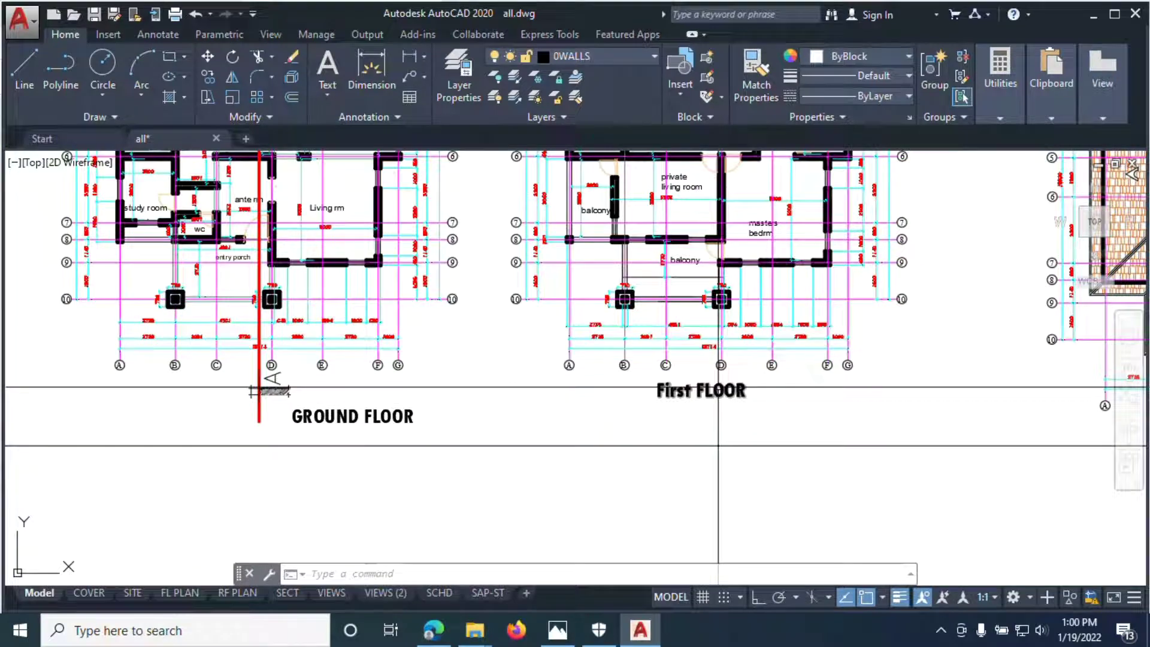
{"action": "scroll", "coordinate": [718, 386], "scroll_direction": "down", "scroll_amount": 5}
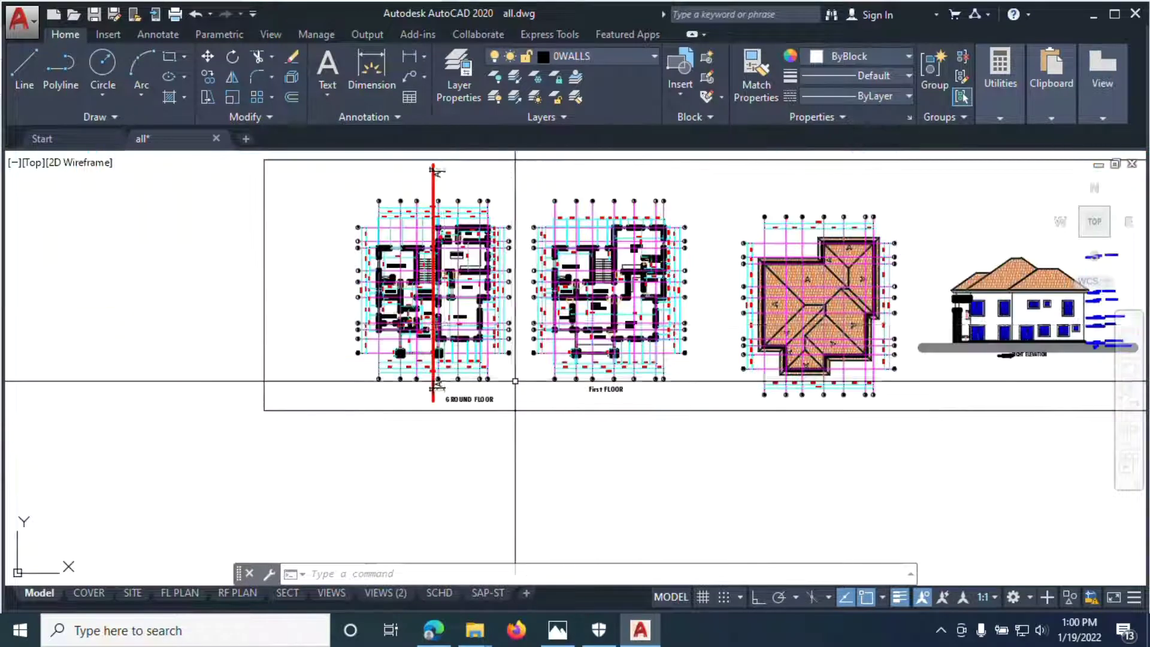
{"action": "left_click", "coordinate": [364, 209]}
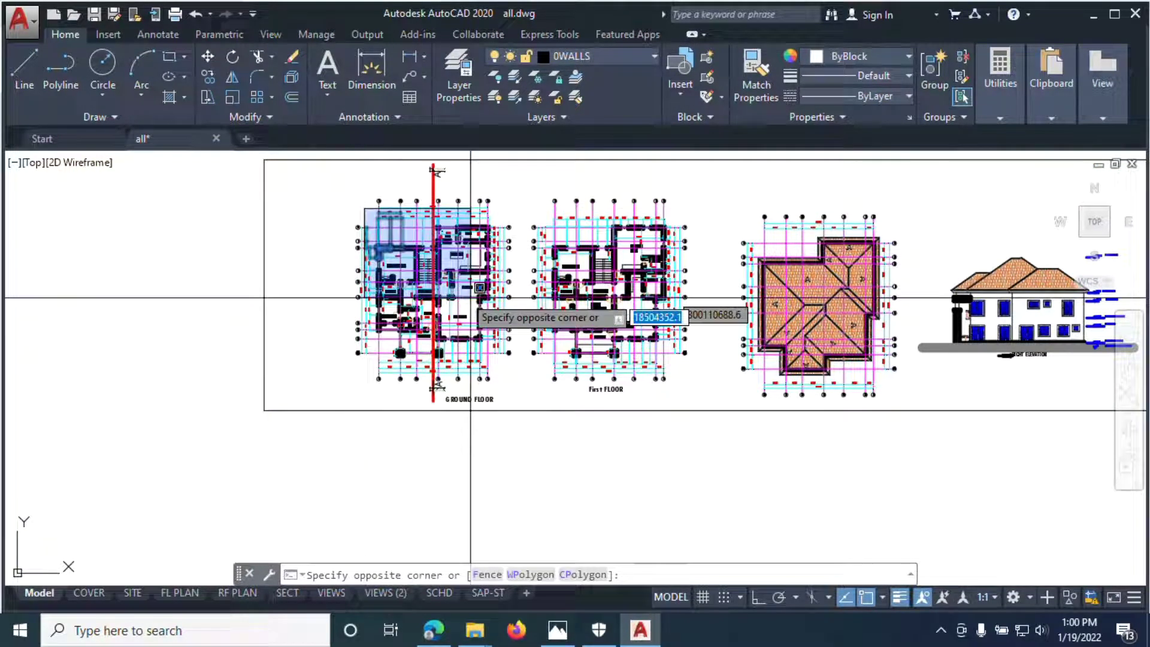
{"action": "left_click", "coordinate": [689, 372]}
{"action": "right_click", "coordinate": [480, 221]}
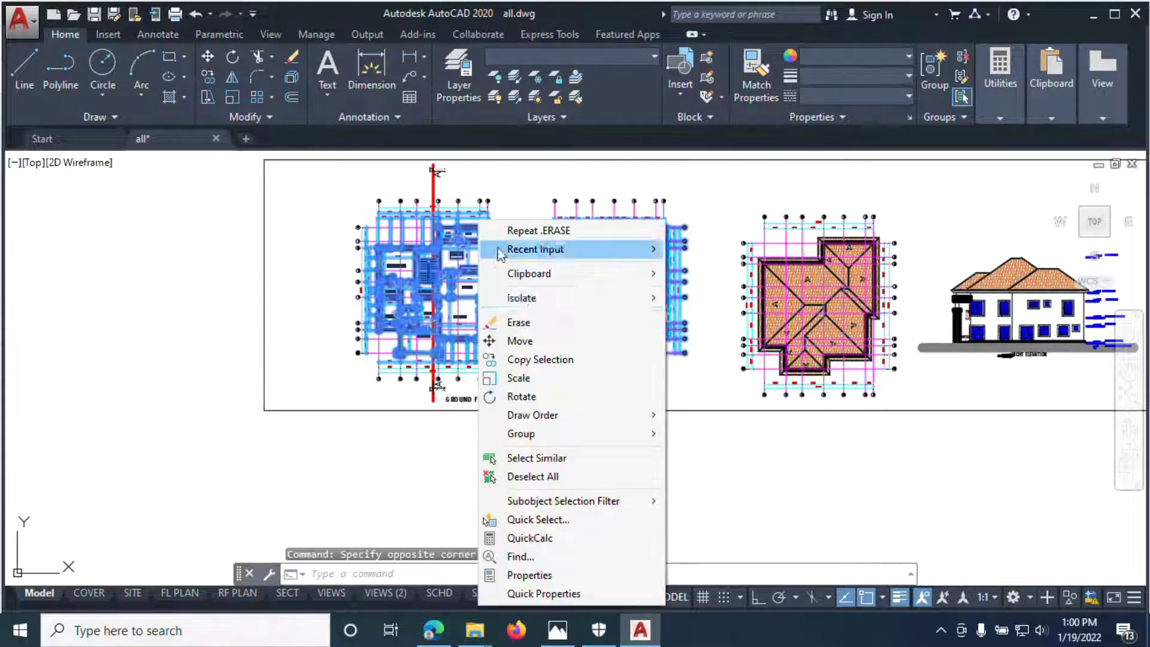
{"action": "left_click", "coordinate": [540, 366]}
{"action": "left_click", "coordinate": [473, 360]}
{"action": "scroll", "coordinate": [500, 359], "scroll_direction": "down", "scroll_amount": 5}
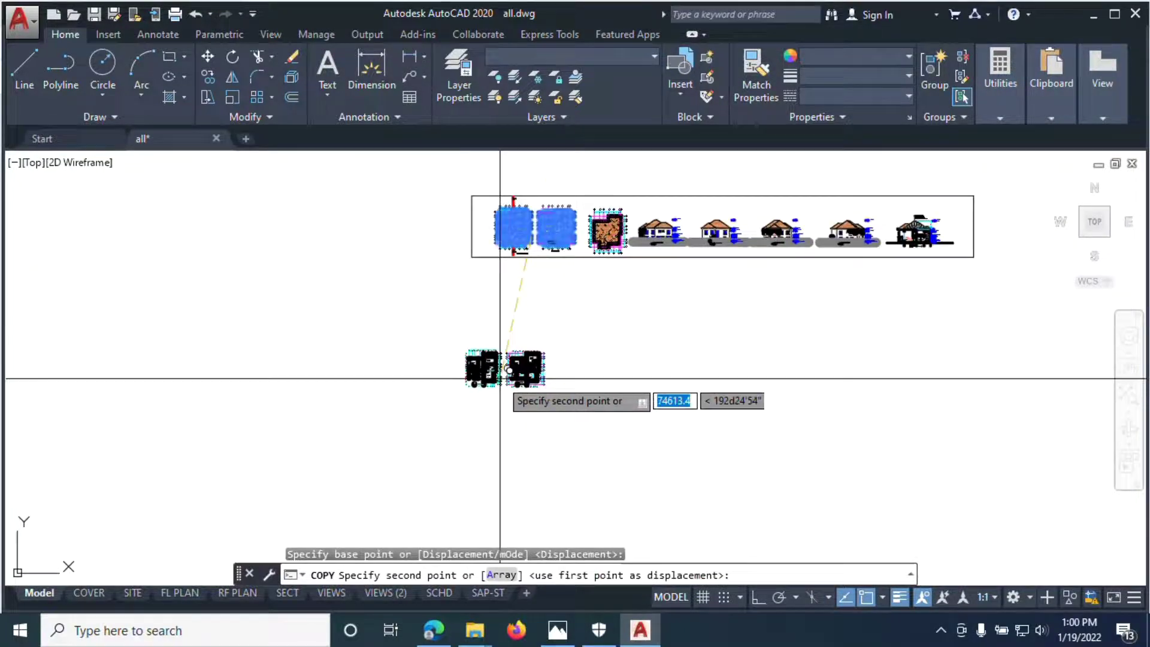
{"action": "left_click", "coordinate": [509, 339]}
{"action": "right_click", "coordinate": [442, 291]}
{"action": "left_click", "coordinate": [470, 306]}
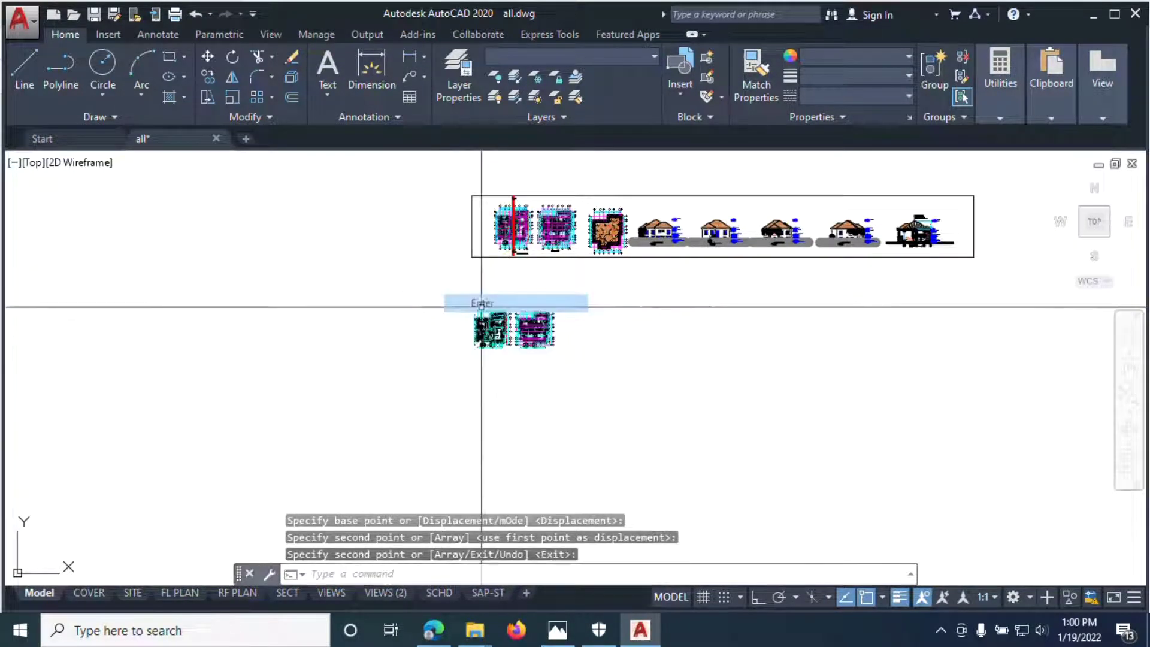
Erase the outer dimensions on all sides and the grid bubbles around the copied ground floor plan
{"action": "scroll", "coordinate": [520, 323], "scroll_direction": "up", "scroll_amount": 10}
{"action": "scroll", "coordinate": [569, 287], "scroll_direction": "down", "scroll_amount": 5}
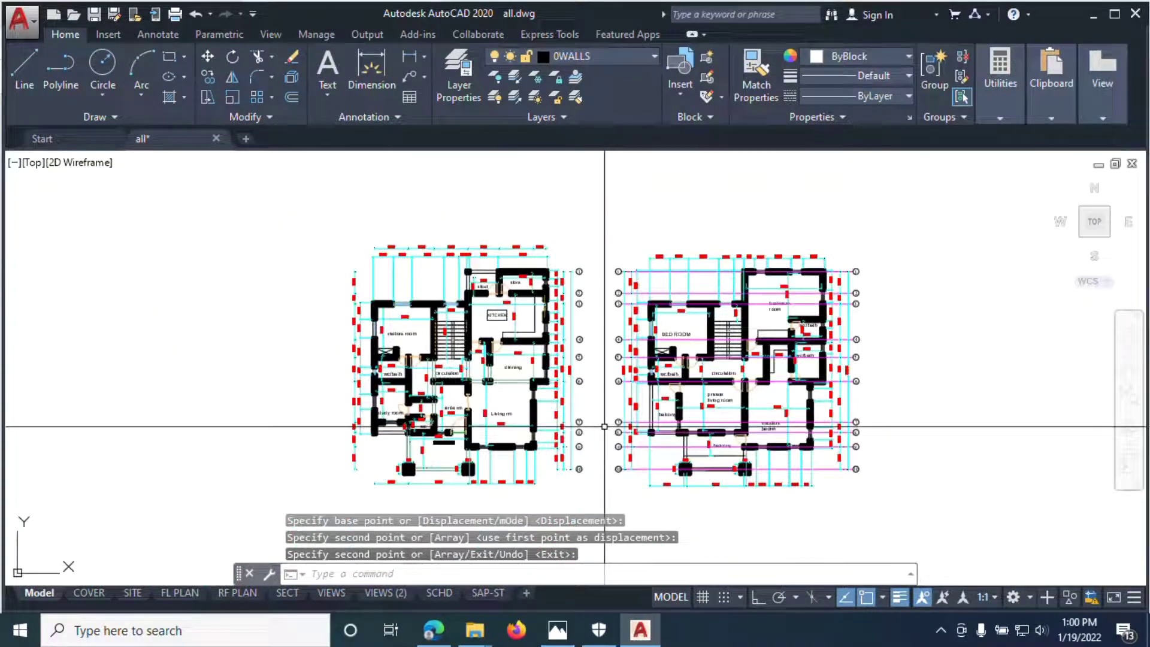
{"action": "left_click", "coordinate": [611, 482]}
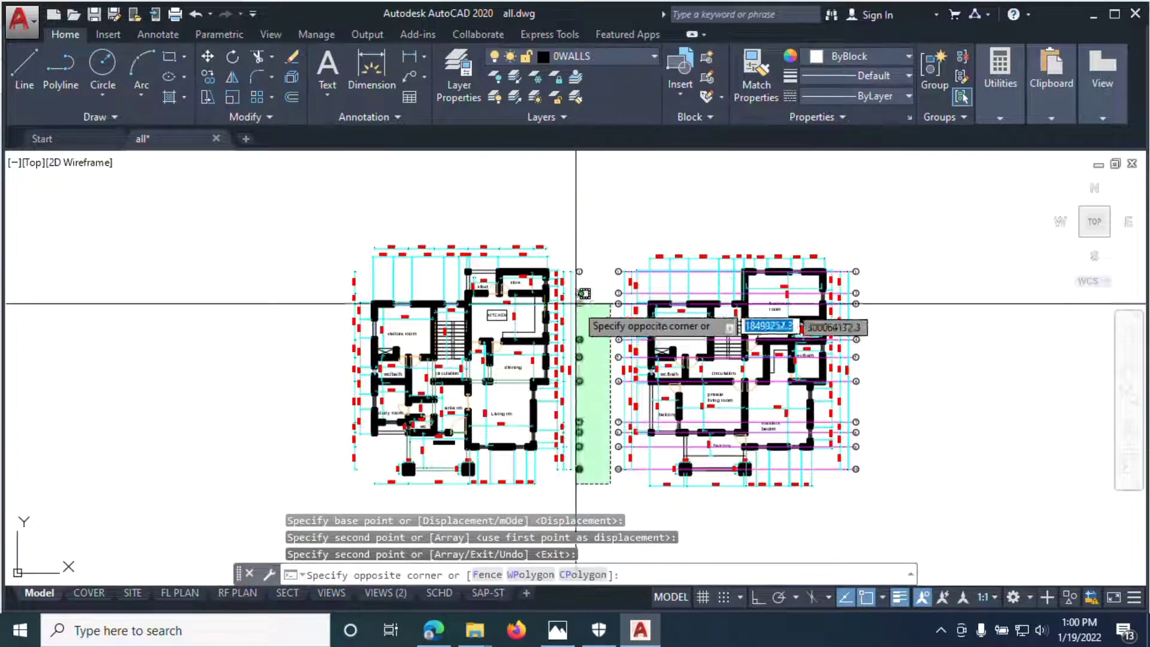
{"action": "left_click", "coordinate": [566, 250]}
{"action": "left_click", "coordinate": [567, 260]}
{"action": "left_click", "coordinate": [308, 214]}
{"action": "left_click", "coordinate": [362, 462]}
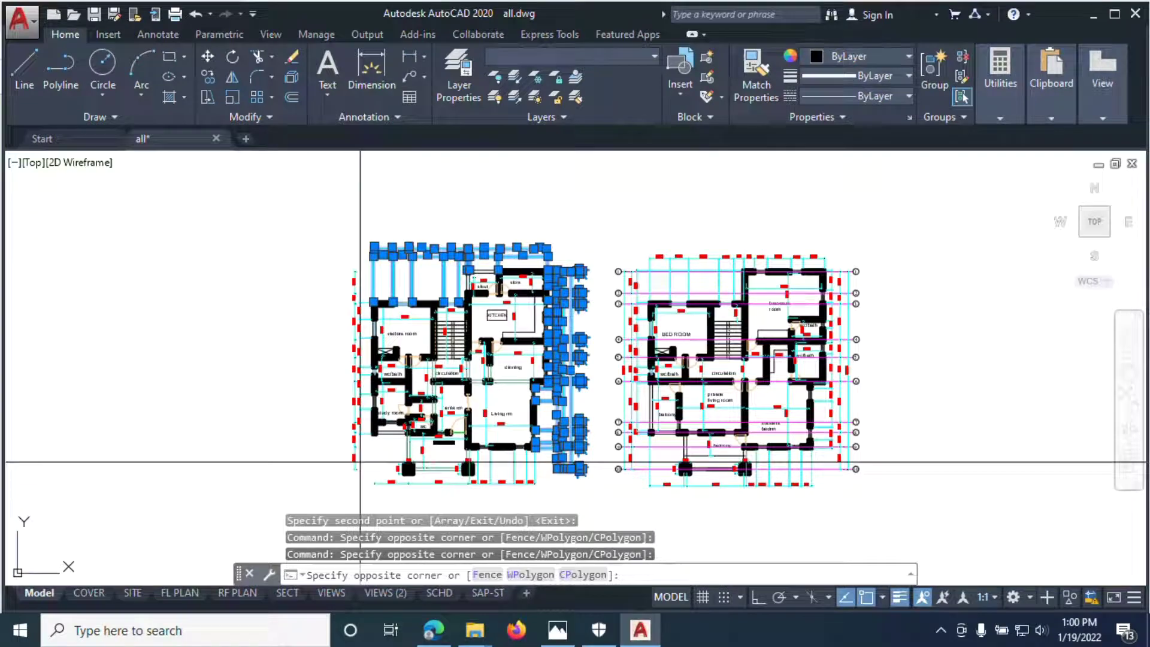
{"action": "left_click", "coordinate": [326, 262]}
{"action": "scroll", "coordinate": [479, 481], "scroll_direction": "up", "scroll_amount": 2}
{"action": "scroll", "coordinate": [569, 287], "scroll_direction": "down", "scroll_amount": 2}
{"action": "scroll", "coordinate": [587, 470], "scroll_direction": "up", "scroll_amount": 4}
{"action": "left_click", "coordinate": [592, 453]}
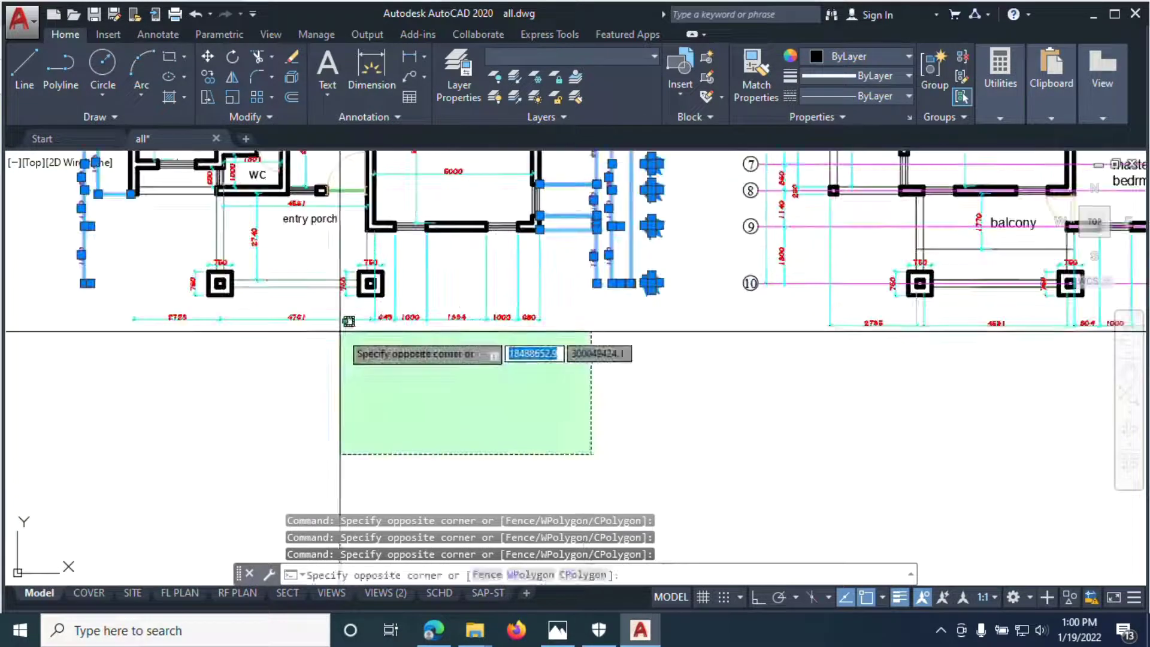
{"action": "left_click", "coordinate": [175, 312]}
{"action": "right_click", "coordinate": [159, 308]}
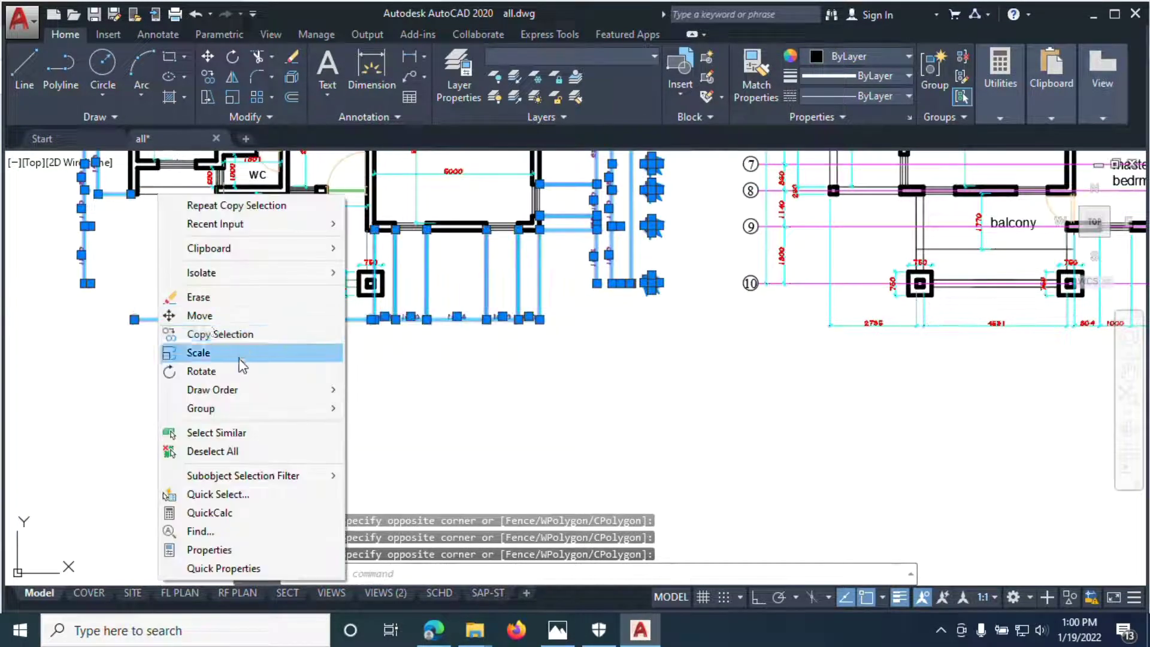
{"action": "left_click", "coordinate": [202, 302]}
Erase the horizontal grid lines and the outer dimensions east and north of the copied first floor plan
{"action": "scroll", "coordinate": [311, 392], "scroll_direction": "down", "scroll_amount": 4}
{"action": "scroll", "coordinate": [671, 347], "scroll_direction": "up", "scroll_amount": 2}
{"action": "left_click", "coordinate": [802, 404]}
{"action": "scroll", "coordinate": [728, 388], "scroll_direction": "down", "scroll_amount": 4}
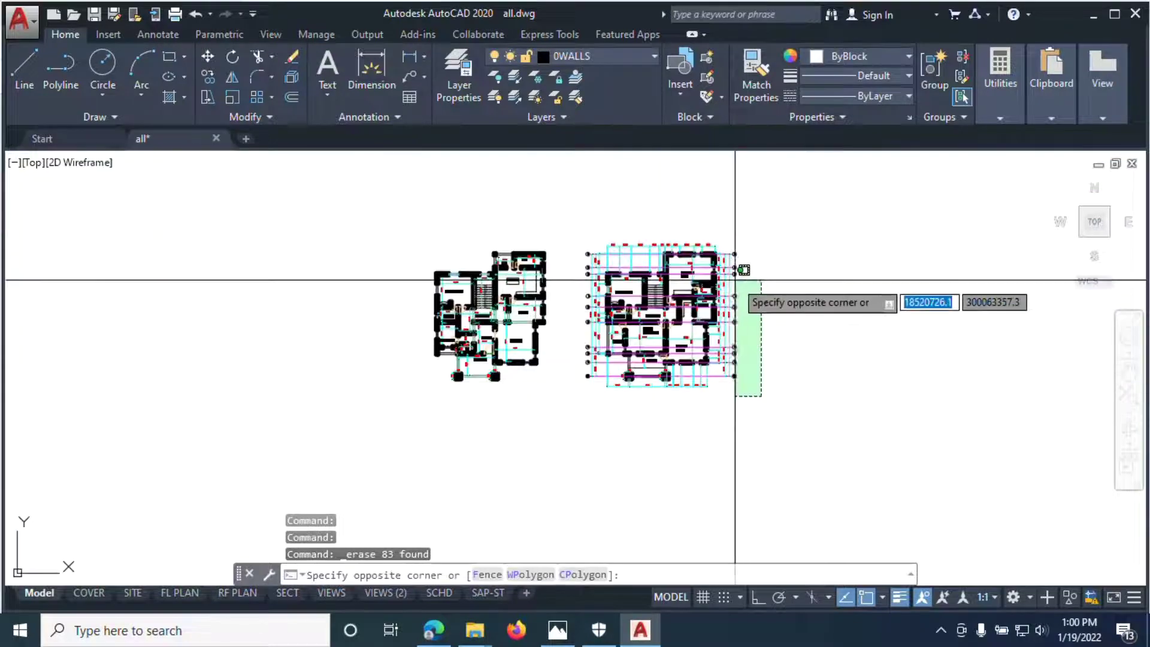
{"action": "scroll", "coordinate": [739, 284], "scroll_direction": "up", "scroll_amount": 4}
{"action": "left_click", "coordinate": [688, 199]}
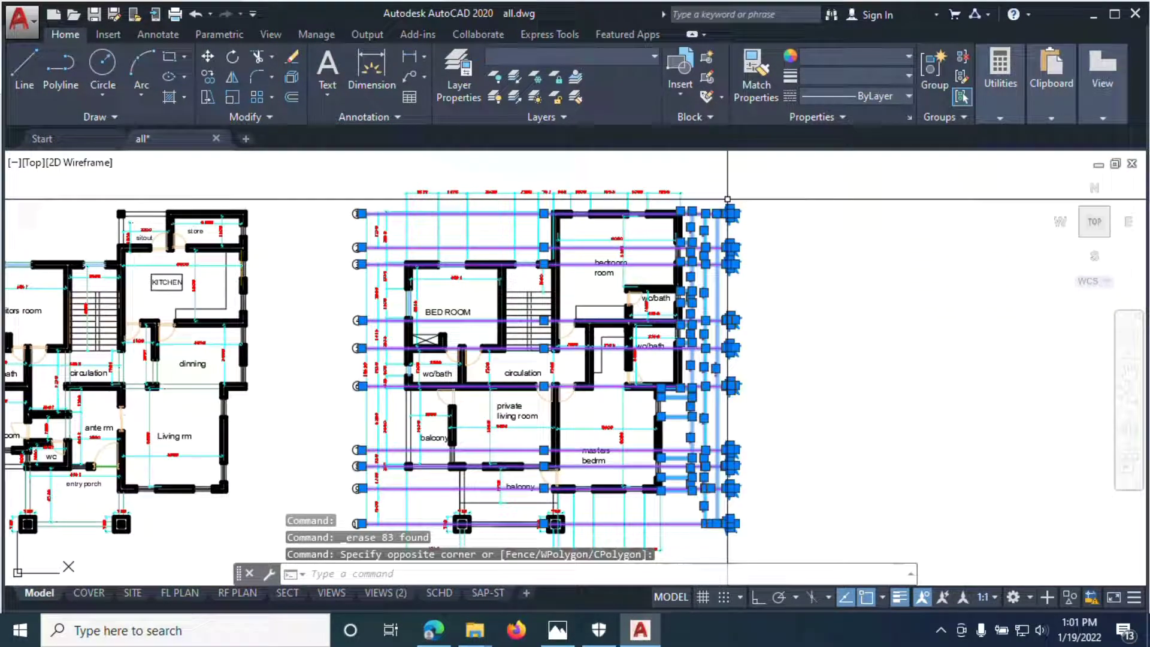
{"action": "left_click", "coordinate": [728, 199]}
{"action": "left_click", "coordinate": [386, 189]}
{"action": "right_click", "coordinate": [414, 189]}
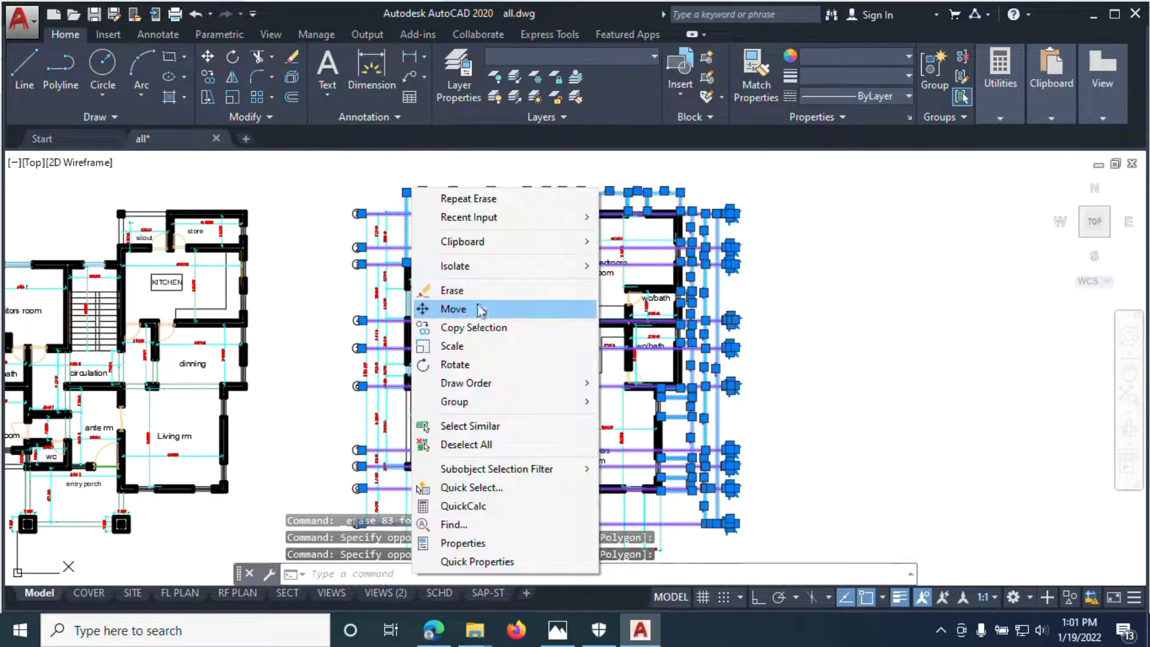
{"action": "left_click", "coordinate": [463, 294]}
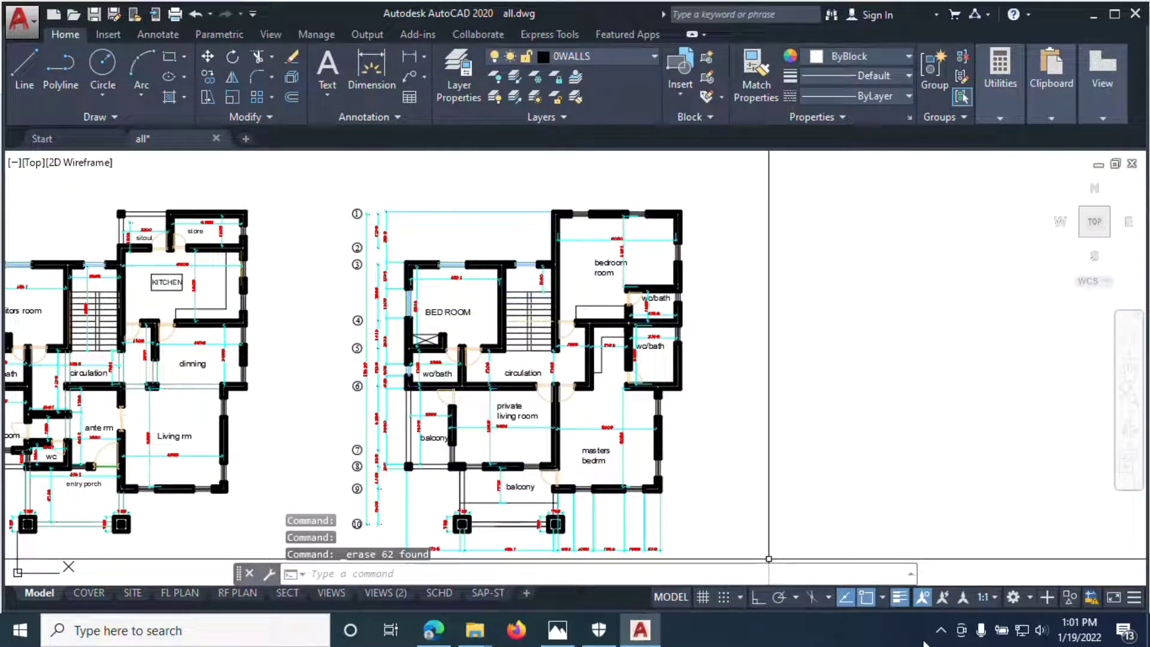
{"action": "left_click", "coordinate": [939, 631]}
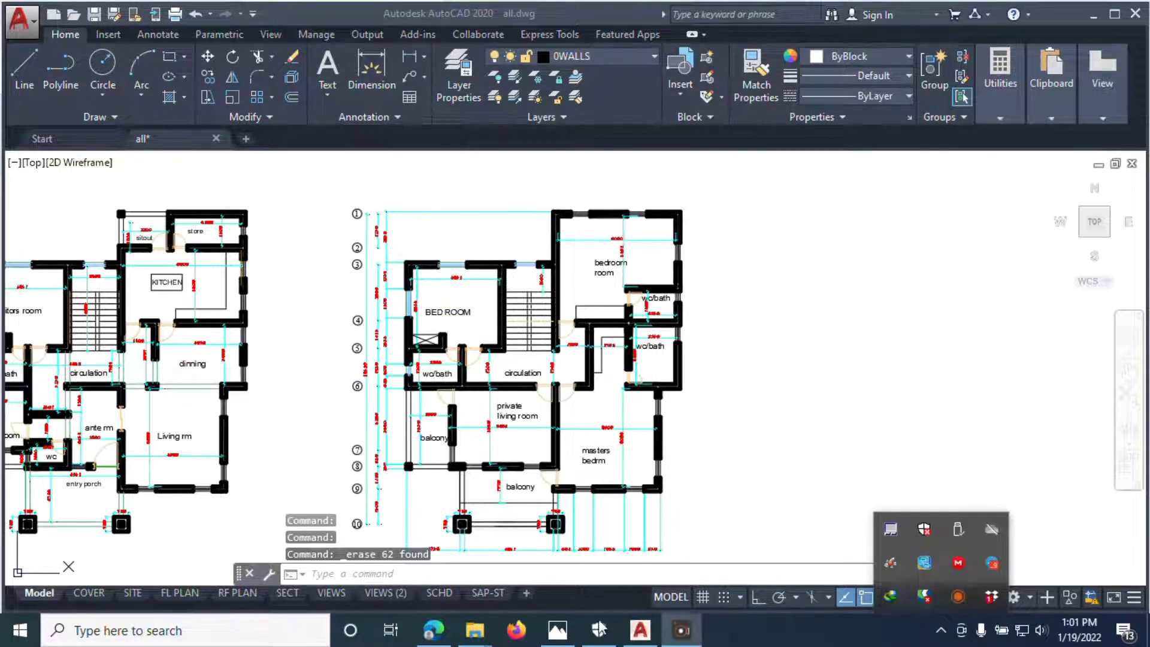
{"action": "left_click", "coordinate": [640, 629]}
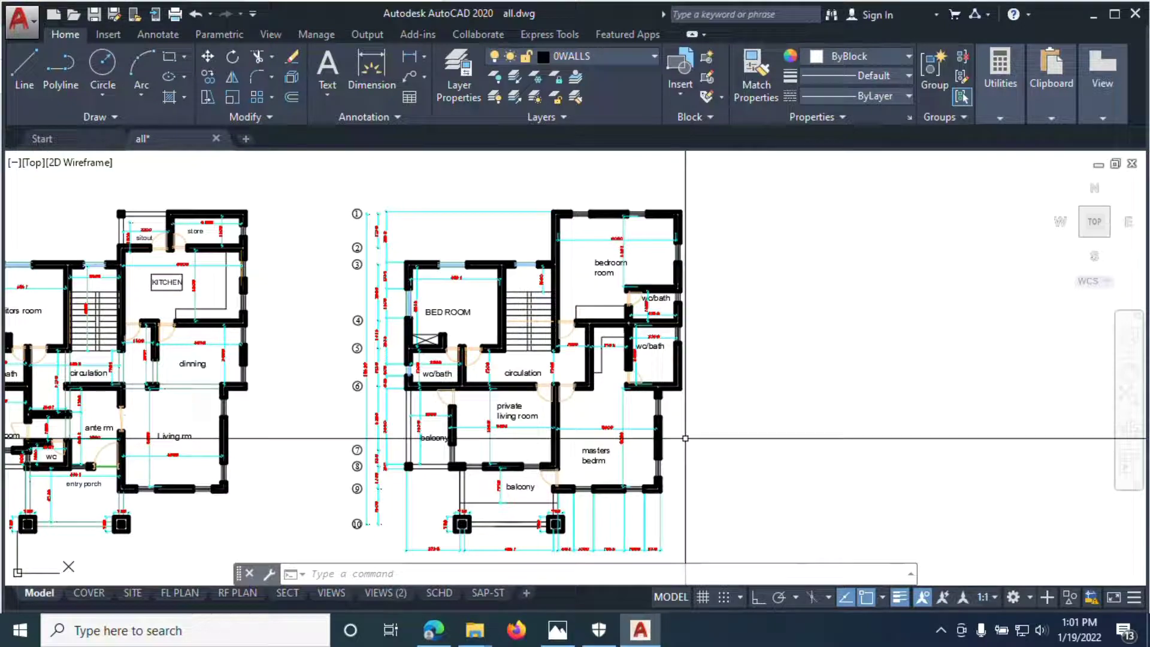
Erase the remaining outer dimensions and grid bubbles south and west of the copied first floor plan
{"action": "scroll", "coordinate": [685, 437], "scroll_direction": "down", "scroll_amount": 3}
{"action": "scroll", "coordinate": [685, 468], "scroll_direction": "up", "scroll_amount": 3}
{"action": "left_click", "coordinate": [685, 468]}
{"action": "left_click", "coordinate": [394, 487]}
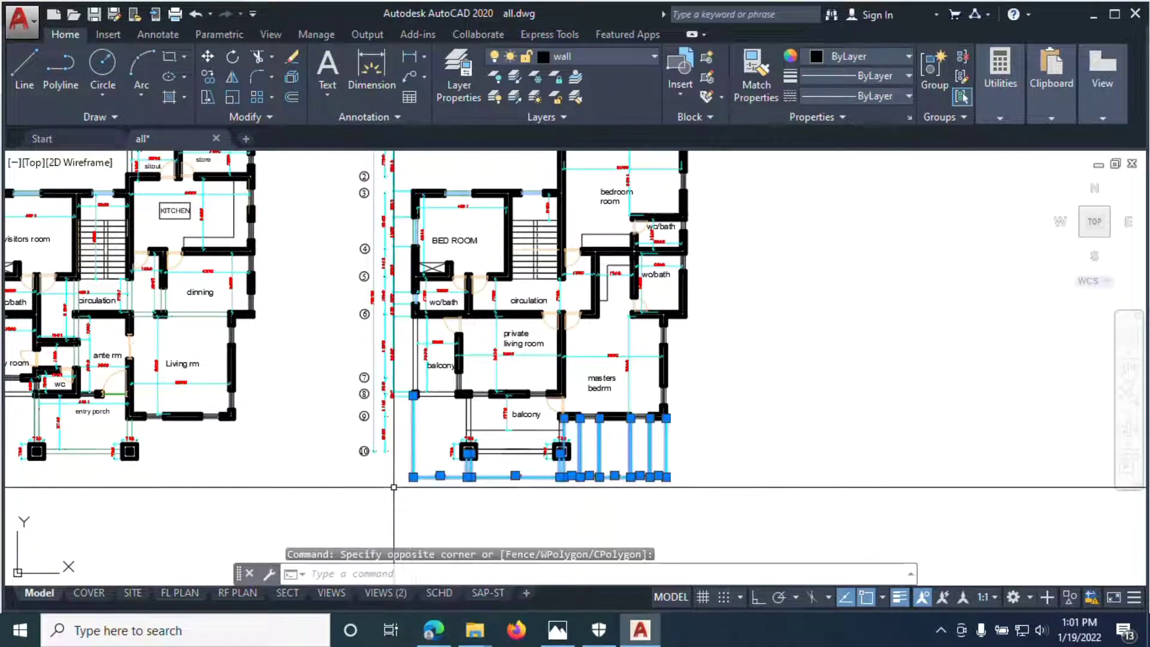
{"action": "scroll", "coordinate": [382, 388], "scroll_direction": "down", "scroll_amount": 2}
{"action": "left_click", "coordinate": [390, 388]}
{"action": "left_click", "coordinate": [358, 193]}
{"action": "right_click", "coordinate": [362, 216]}
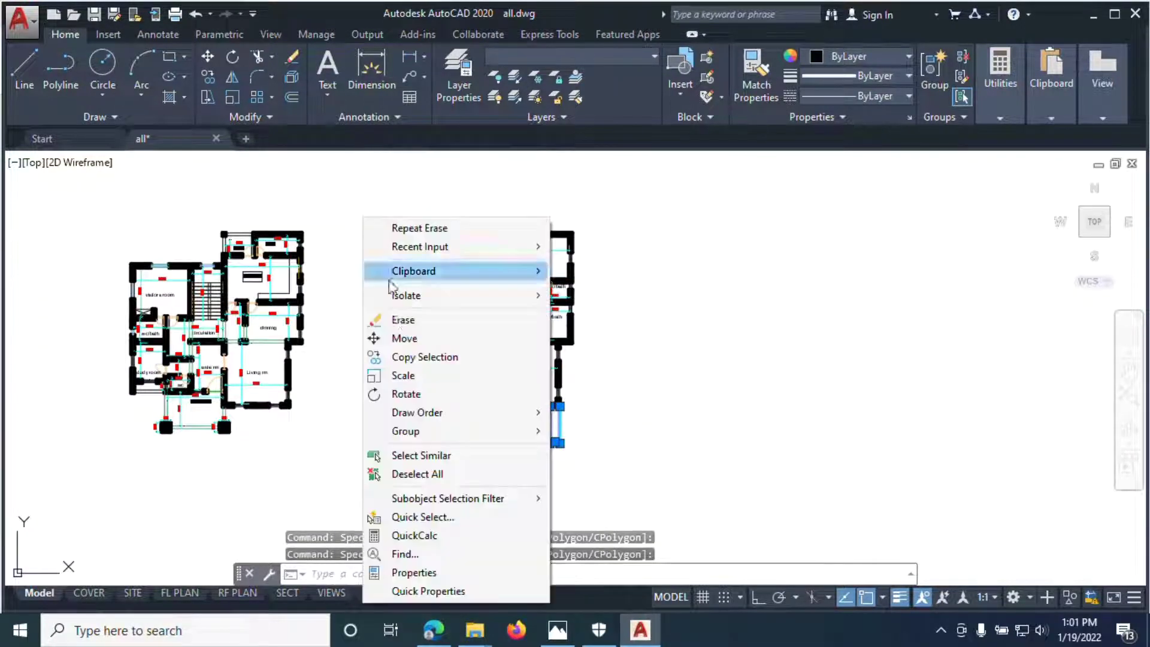
{"action": "left_click", "coordinate": [398, 319]}
Erase the living room and entry porch dimensions and the selected porch column dimensions in the copied ground floor plan
{"action": "scroll", "coordinate": [313, 321], "scroll_direction": "down", "scroll_amount": 2}
{"action": "scroll", "coordinate": [571, 332], "scroll_direction": "up", "scroll_amount": 6}
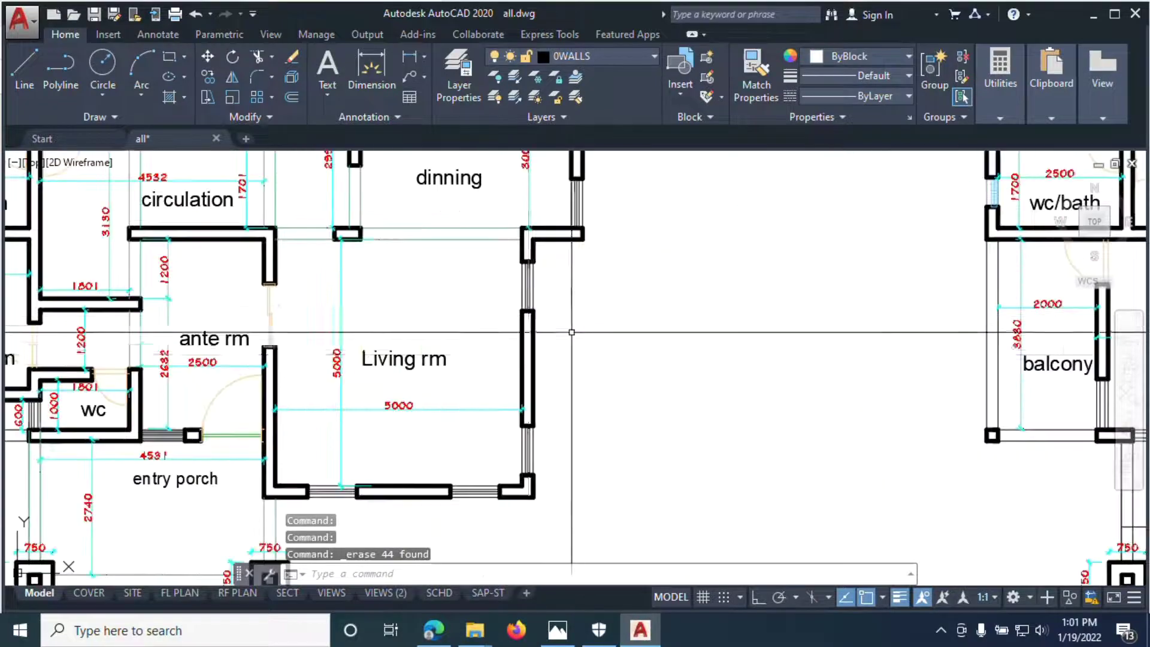
{"action": "left_click", "coordinate": [353, 452]}
{"action": "left_click", "coordinate": [322, 409]}
{"action": "scroll", "coordinate": [451, 410], "scroll_direction": "down", "scroll_amount": 4}
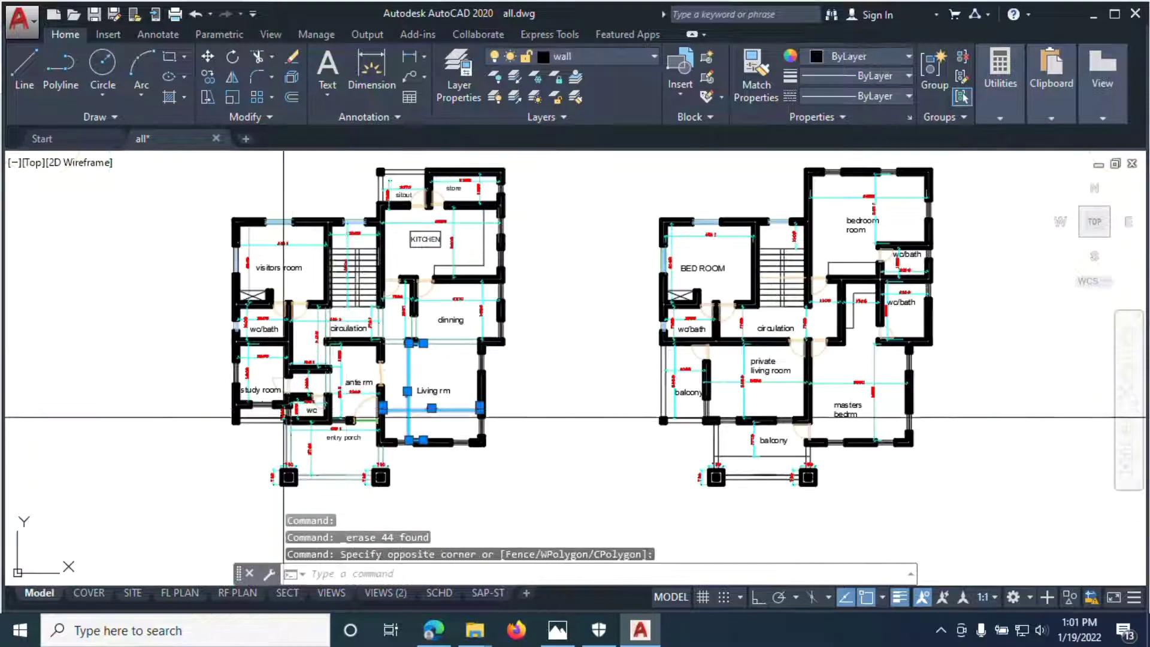
{"action": "scroll", "coordinate": [334, 457], "scroll_direction": "up", "scroll_amount": 4}
{"action": "left_click", "coordinate": [292, 464]}
{"action": "left_click", "coordinate": [266, 383]}
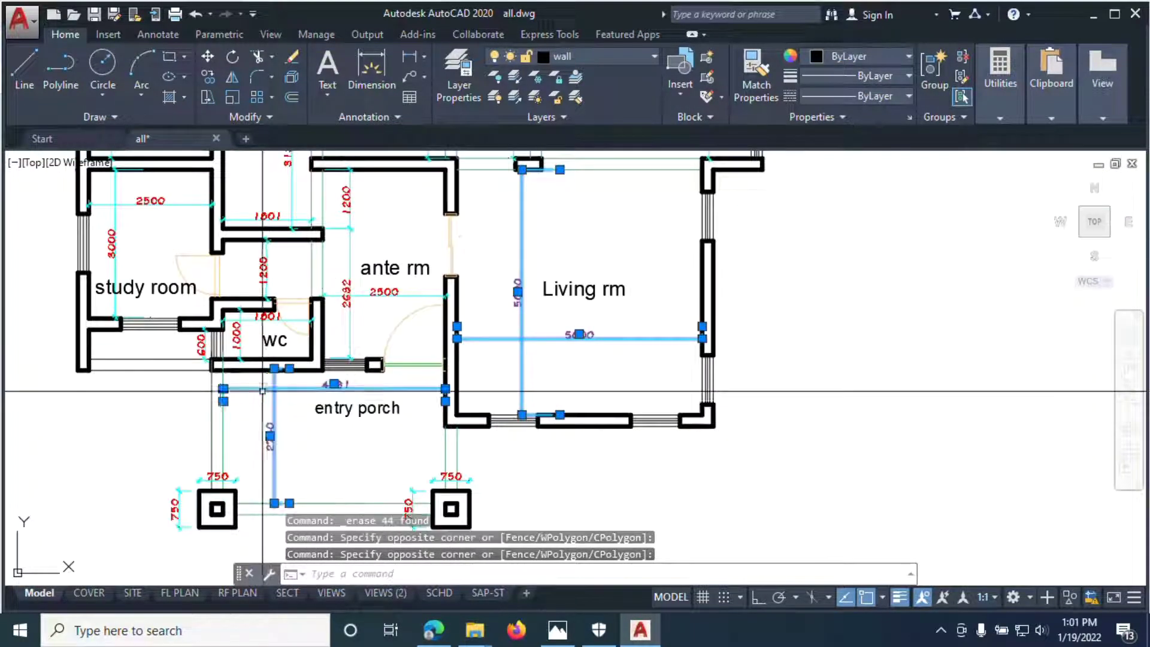
{"action": "left_click", "coordinate": [186, 503]}
{"action": "scroll", "coordinate": [455, 479], "scroll_direction": "up", "scroll_amount": 4}
{"action": "left_click", "coordinate": [498, 474]}
{"action": "left_click", "coordinate": [482, 491]}
{"action": "scroll", "coordinate": [448, 377], "scroll_direction": "down", "scroll_amount": 3}
{"action": "left_click", "coordinate": [379, 482]}
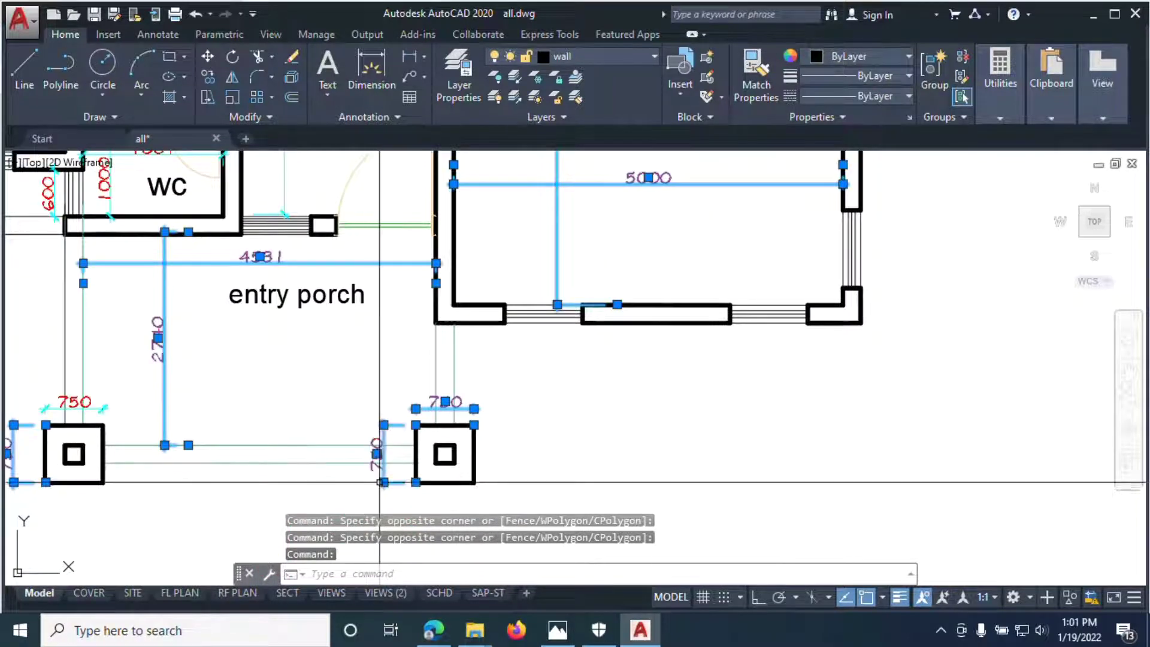
{"action": "right_click", "coordinate": [396, 330]}
{"action": "left_click", "coordinate": [438, 330]}
Examine the room layout and remaining interior dimensions of the two copied floor plans
{"action": "scroll", "coordinate": [370, 318], "scroll_direction": "down", "scroll_amount": 5}
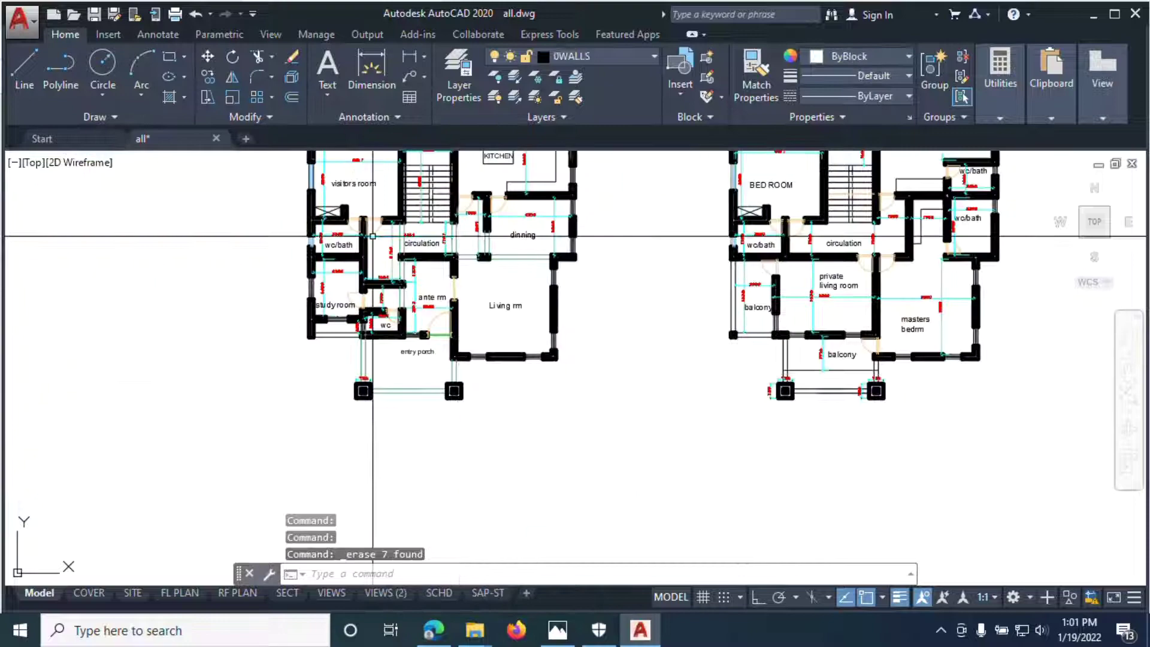
{"action": "scroll", "coordinate": [330, 232], "scroll_direction": "up", "scroll_amount": 3}
{"action": "scroll", "coordinate": [327, 257], "scroll_direction": "down", "scroll_amount": 2}
{"action": "scroll", "coordinate": [330, 259], "scroll_direction": "up", "scroll_amount": 1}
{"action": "scroll", "coordinate": [467, 331], "scroll_direction": "down", "scroll_amount": 1}
{"action": "scroll", "coordinate": [450, 236], "scroll_direction": "down", "scroll_amount": 4}
{"action": "scroll", "coordinate": [842, 341], "scroll_direction": "up", "scroll_amount": 4}
{"action": "scroll", "coordinate": [557, 347], "scroll_direction": "down", "scroll_amount": 4}
{"action": "scroll", "coordinate": [636, 336], "scroll_direction": "up", "scroll_amount": 4}
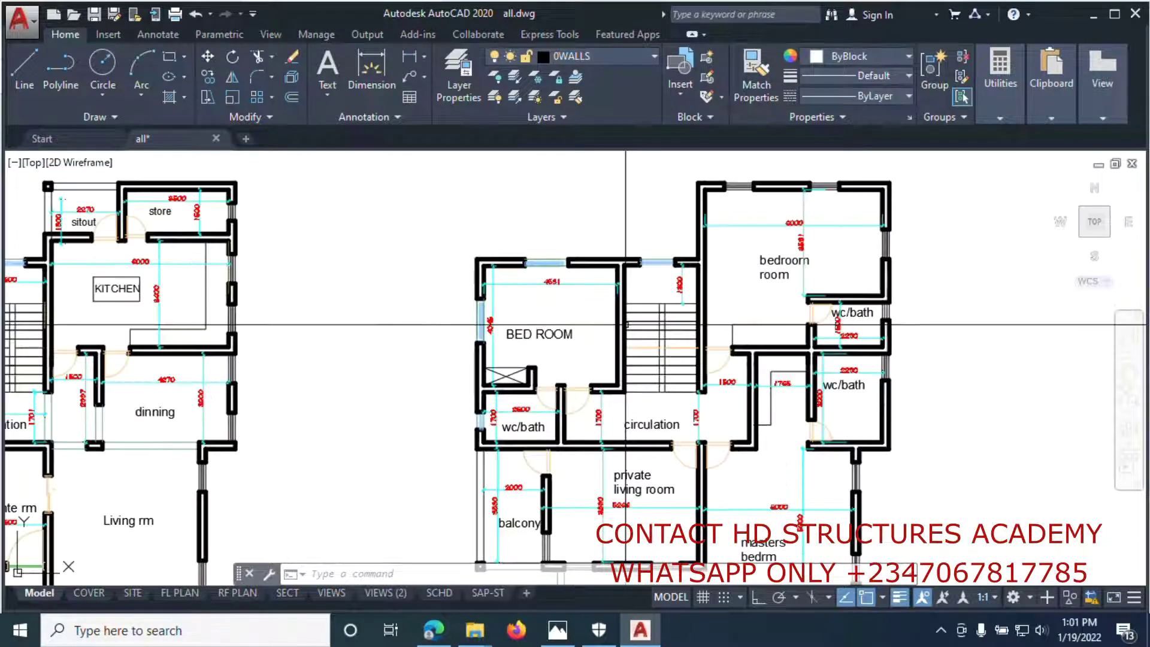
{"action": "scroll", "coordinate": [636, 296], "scroll_direction": "down", "scroll_amount": 4}
{"action": "scroll", "coordinate": [528, 281], "scroll_direction": "down", "scroll_amount": 3}
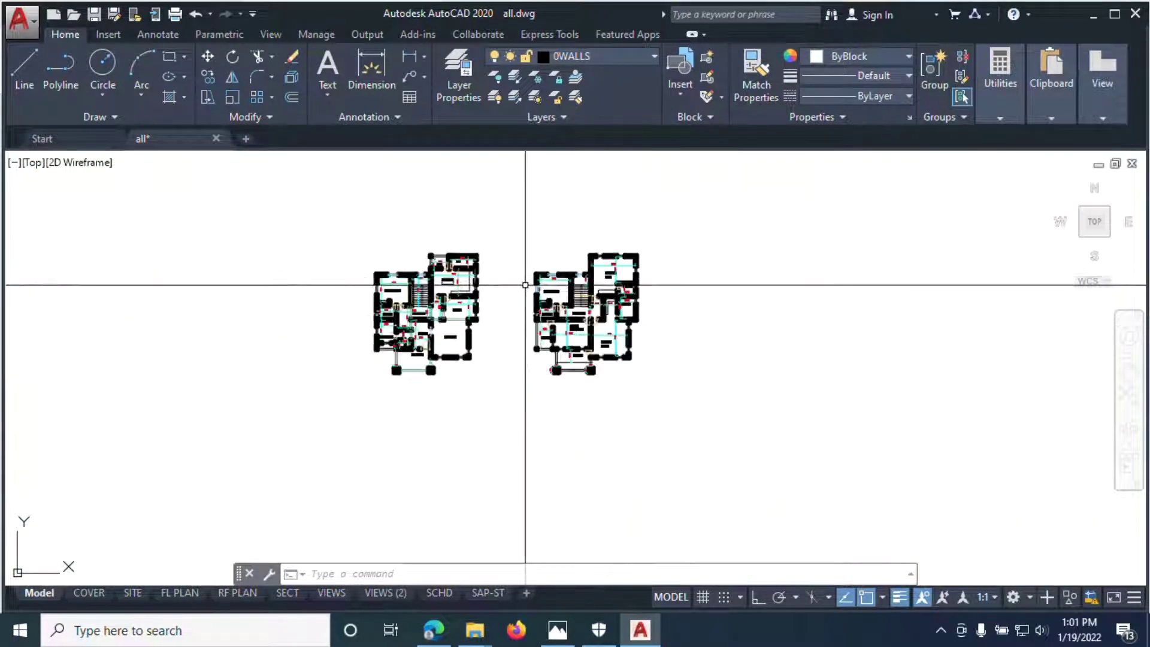
Copy both cleaned floor plans together into the empty area to their east
{"action": "scroll", "coordinate": [466, 286], "scroll_direction": "down", "scroll_amount": 5}
{"action": "scroll", "coordinate": [552, 308], "scroll_direction": "up", "scroll_amount": 5}
{"action": "left_click", "coordinate": [325, 272]}
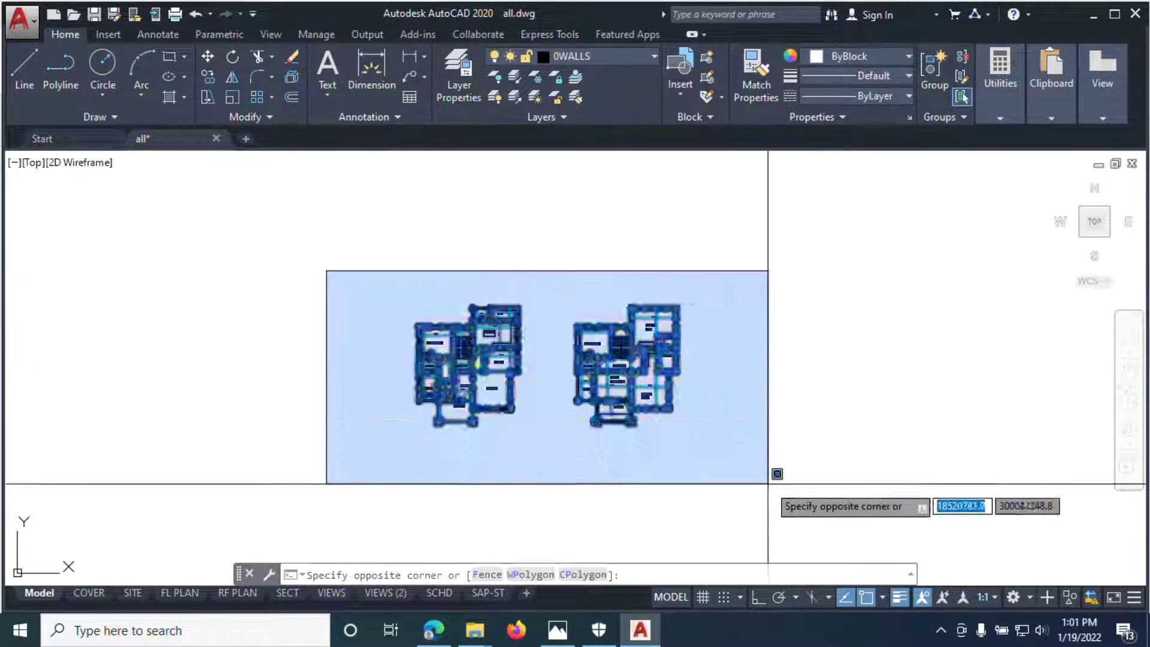
{"action": "left_click", "coordinate": [770, 480]}
{"action": "right_click", "coordinate": [490, 264]}
{"action": "left_click", "coordinate": [552, 367]}
{"action": "left_click", "coordinate": [539, 385]}
{"action": "scroll", "coordinate": [539, 385], "scroll_direction": "down", "scroll_amount": 4}
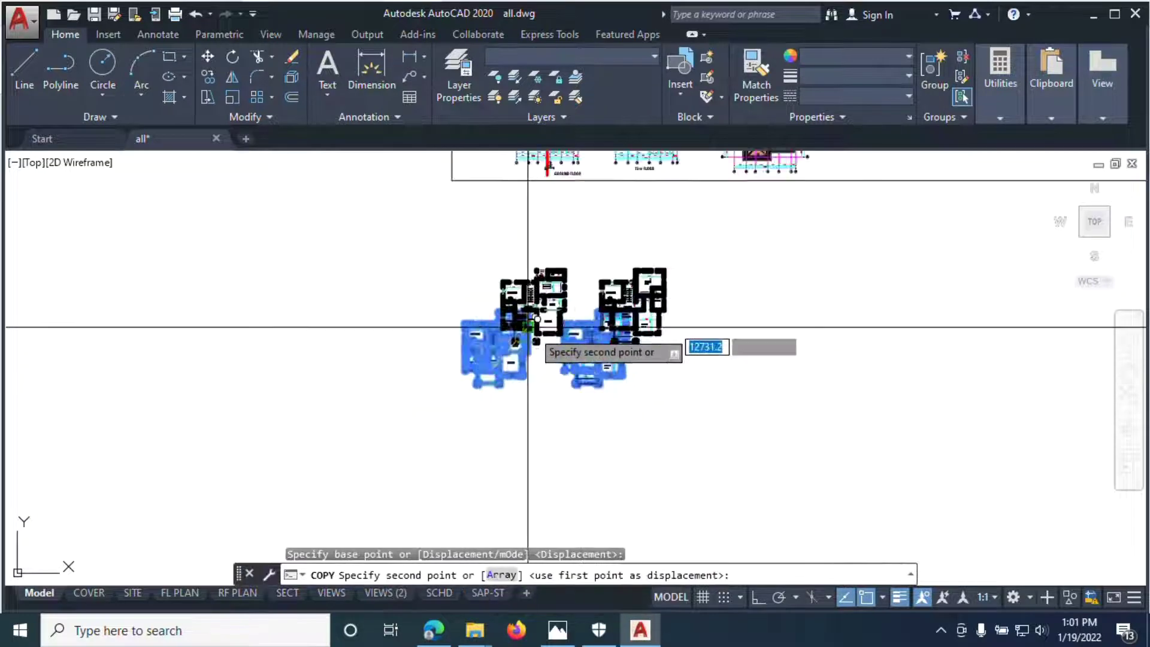
{"action": "left_click", "coordinate": [760, 362]}
{"action": "right_click", "coordinate": [698, 286]}
{"action": "left_click", "coordinate": [726, 298]}
{"action": "scroll", "coordinate": [808, 311], "scroll_direction": "up", "scroll_amount": 4}
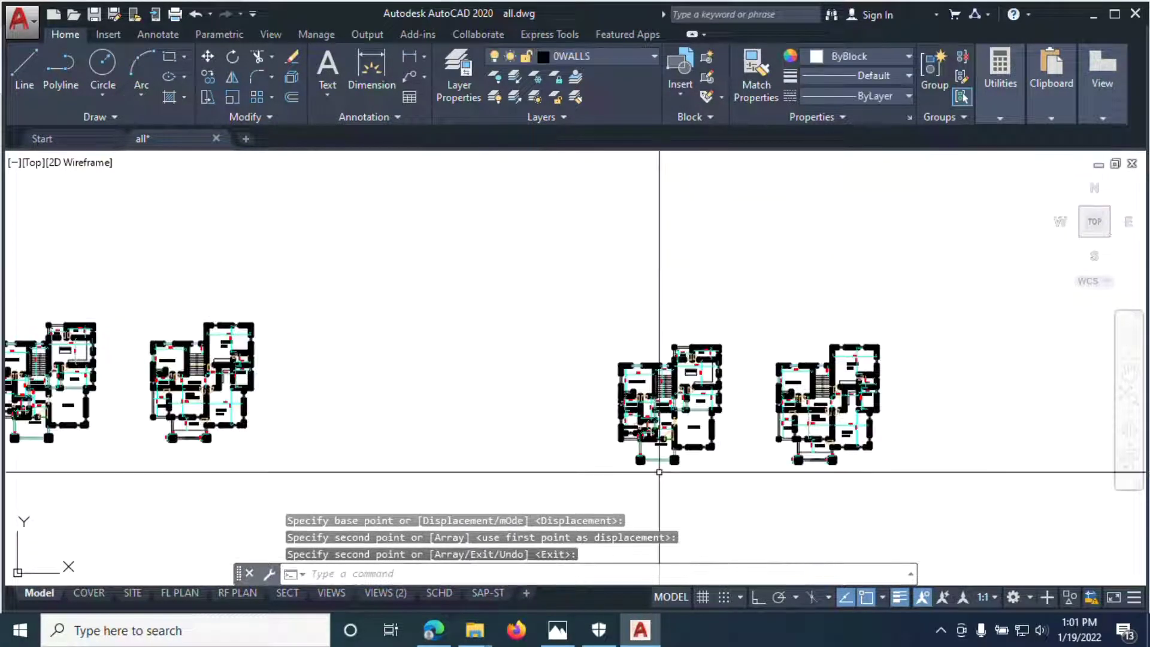
Change the colour of the whole first floor plan in the new pair to Red
{"action": "scroll", "coordinate": [668, 463], "scroll_direction": "up", "scroll_amount": 4}
{"action": "scroll", "coordinate": [867, 352], "scroll_direction": "down", "scroll_amount": 4}
{"action": "scroll", "coordinate": [868, 281], "scroll_direction": "up", "scroll_amount": 4}
{"action": "scroll", "coordinate": [816, 431], "scroll_direction": "down", "scroll_amount": 3}
{"action": "left_click", "coordinate": [860, 488]}
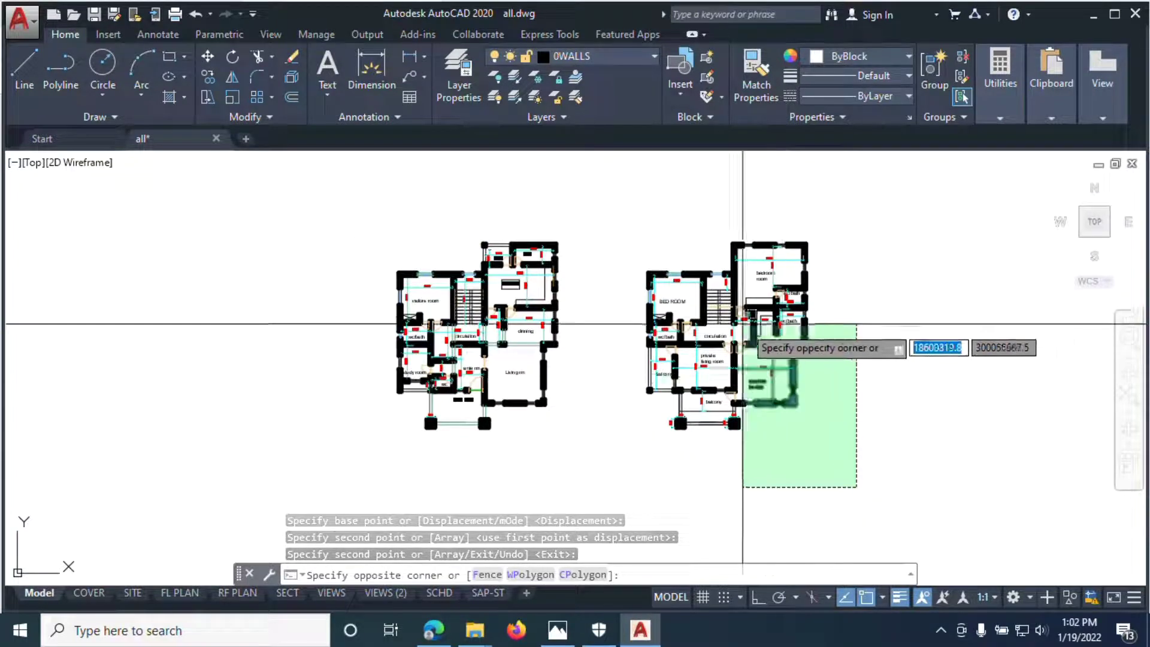
{"action": "left_click", "coordinate": [618, 216]}
{"action": "left_click", "coordinate": [855, 57]}
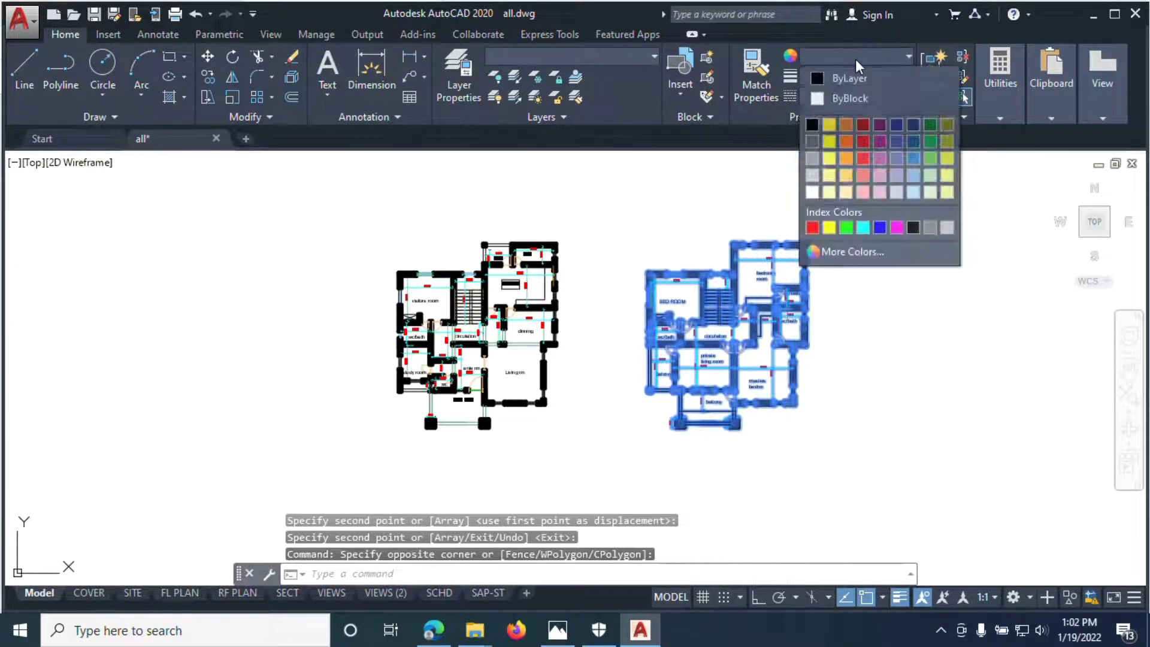
{"action": "left_click", "coordinate": [812, 228]}
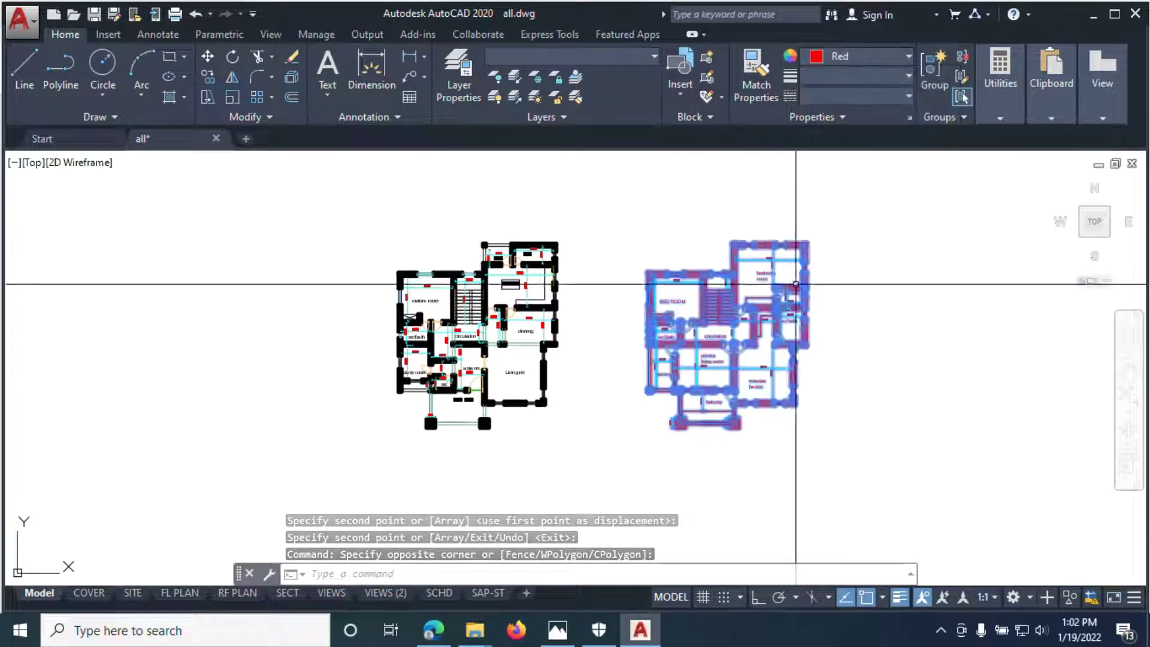
Copy the red first floor plan onto the ground floor plan, matching the outer north-west corners of the bedroom and visitors room
{"action": "scroll", "coordinate": [748, 316], "scroll_direction": "up", "scroll_amount": 3}
{"action": "scroll", "coordinate": [803, 233], "scroll_direction": "down", "scroll_amount": 2}
{"action": "scroll", "coordinate": [658, 282], "scroll_direction": "up", "scroll_amount": 2}
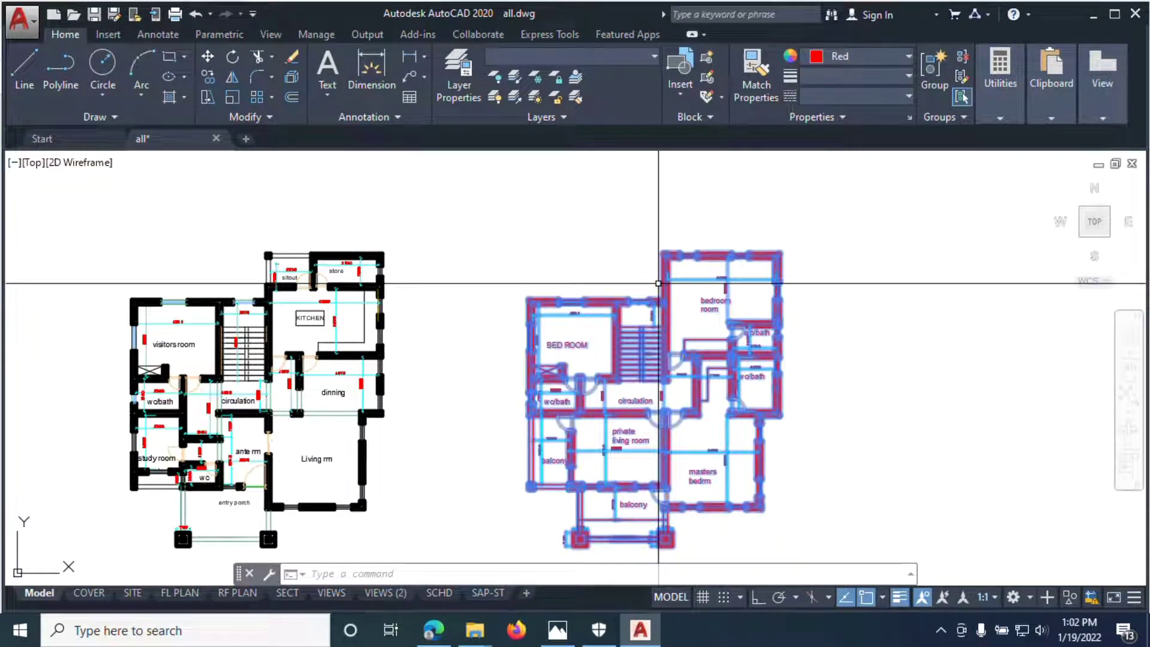
{"action": "right_click", "coordinate": [480, 215]}
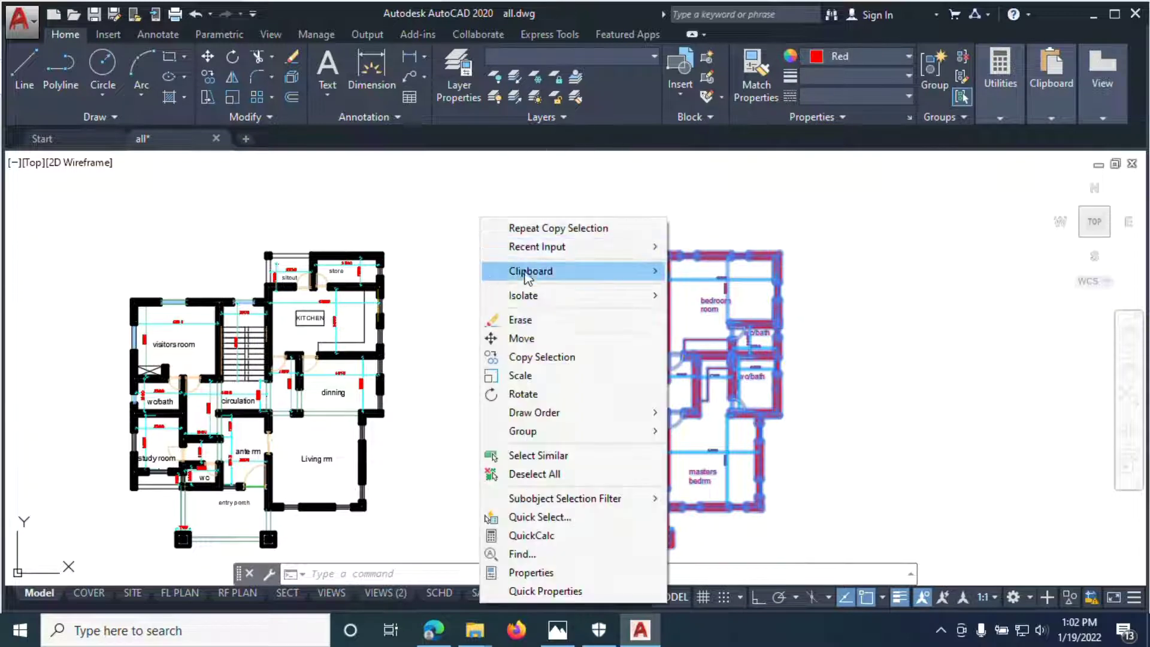
{"action": "left_click", "coordinate": [541, 357]}
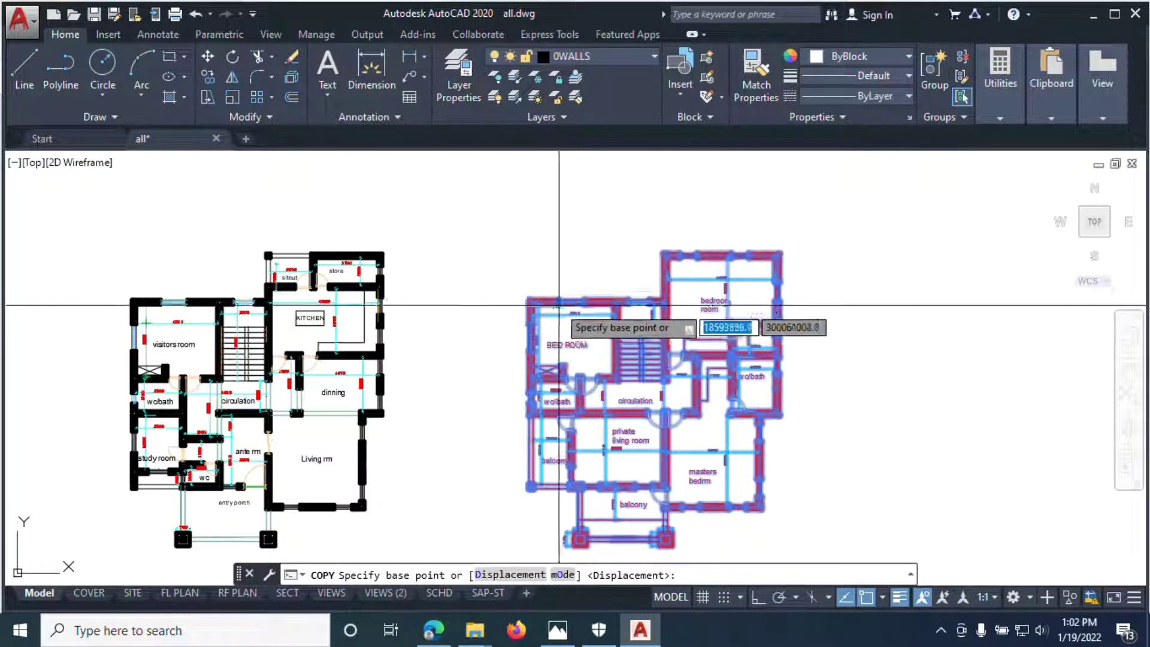
{"action": "scroll", "coordinate": [559, 305], "scroll_direction": "up", "scroll_amount": 5}
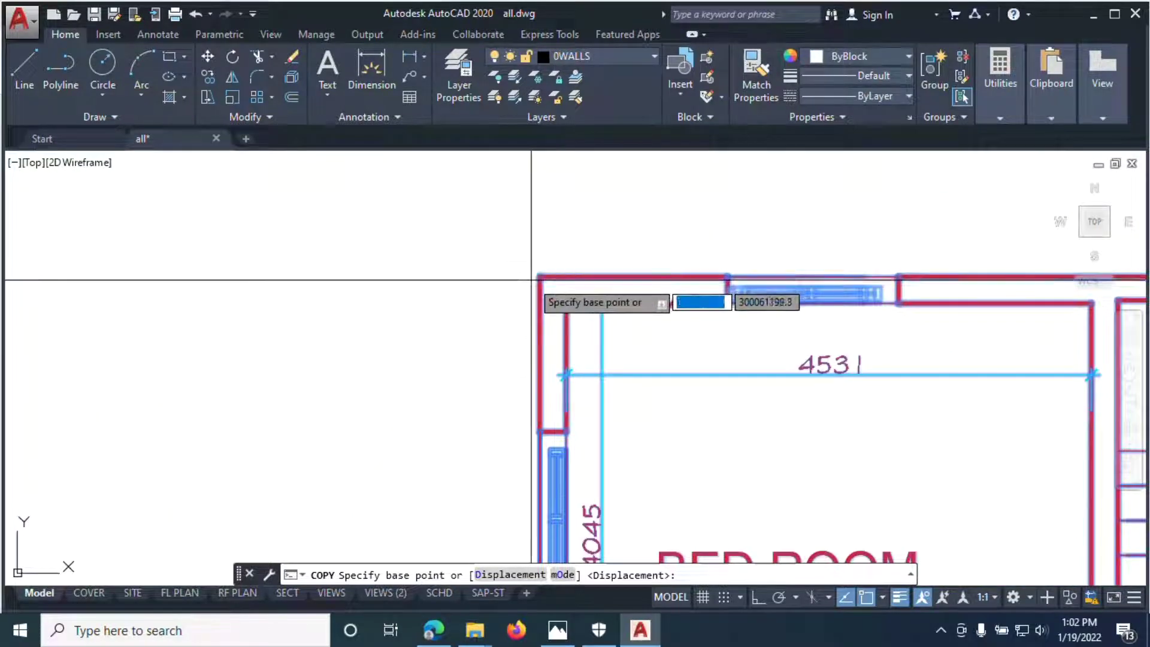
{"action": "left_click", "coordinate": [538, 276]}
{"action": "scroll", "coordinate": [539, 276], "scroll_direction": "down", "scroll_amount": 6}
{"action": "scroll", "coordinate": [695, 312], "scroll_direction": "up", "scroll_amount": 4}
{"action": "scroll", "coordinate": [693, 259], "scroll_direction": "down", "scroll_amount": 3}
{"action": "scroll", "coordinate": [599, 333], "scroll_direction": "up", "scroll_amount": 4}
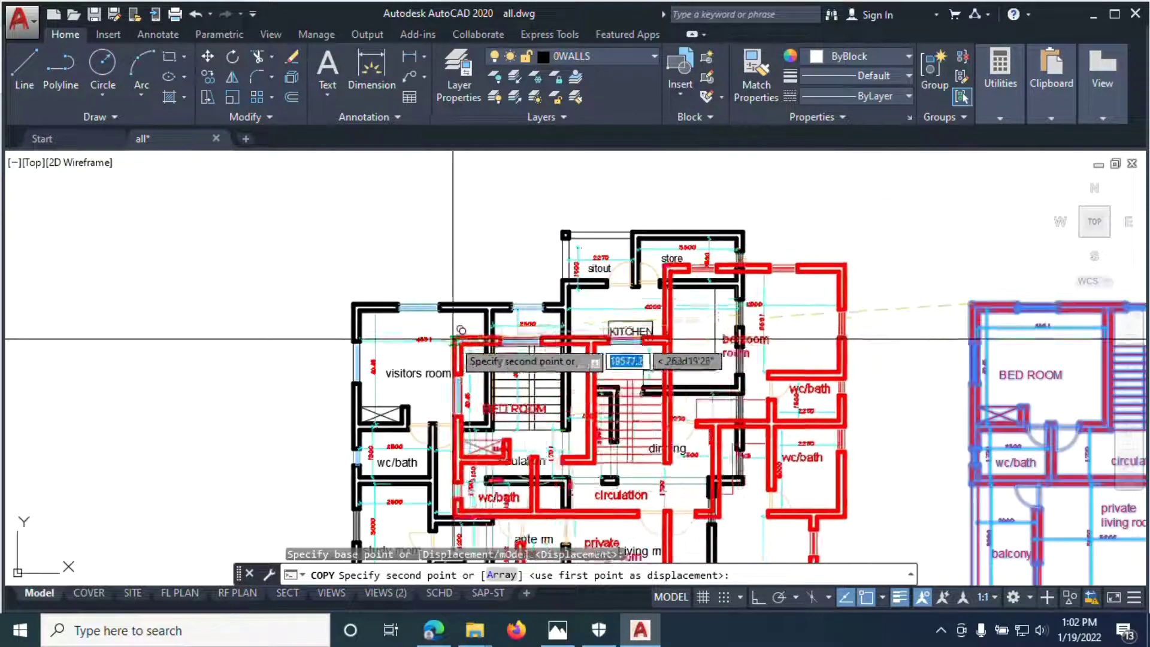
{"action": "scroll", "coordinate": [453, 339], "scroll_direction": "up", "scroll_amount": 5}
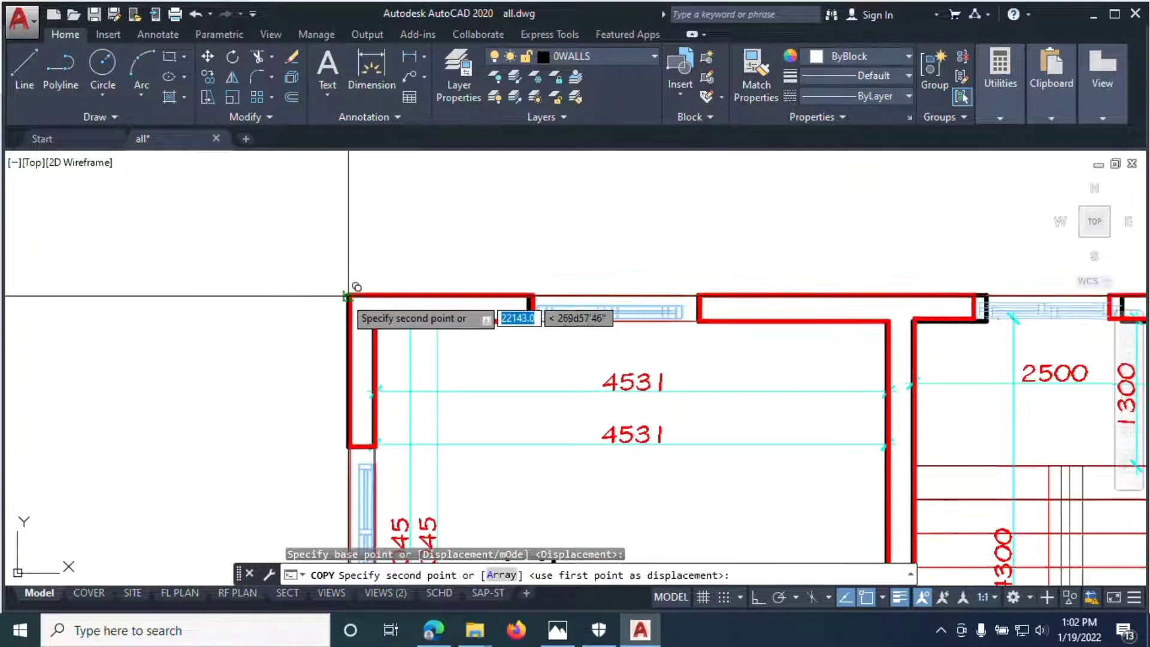
{"action": "scroll", "coordinate": [348, 295], "scroll_direction": "up", "scroll_amount": 2}
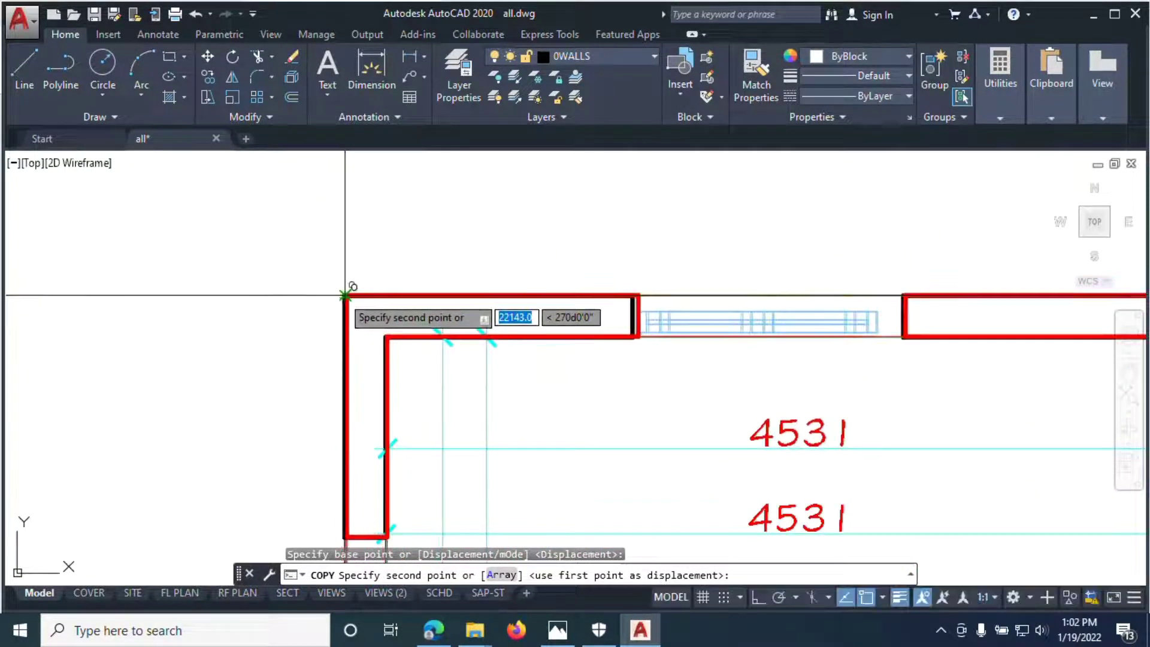
{"action": "scroll", "coordinate": [345, 295], "scroll_direction": "up", "scroll_amount": 2}
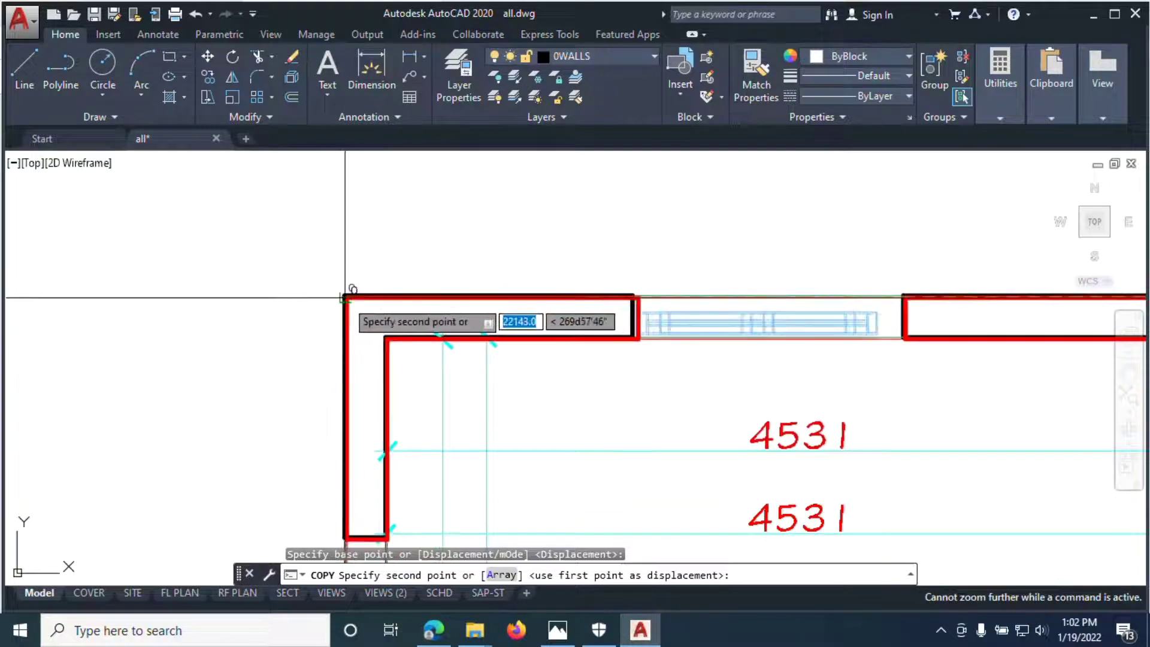
{"action": "left_click", "coordinate": [344, 296]}
{"action": "scroll", "coordinate": [352, 240], "scroll_direction": "down", "scroll_amount": 8}
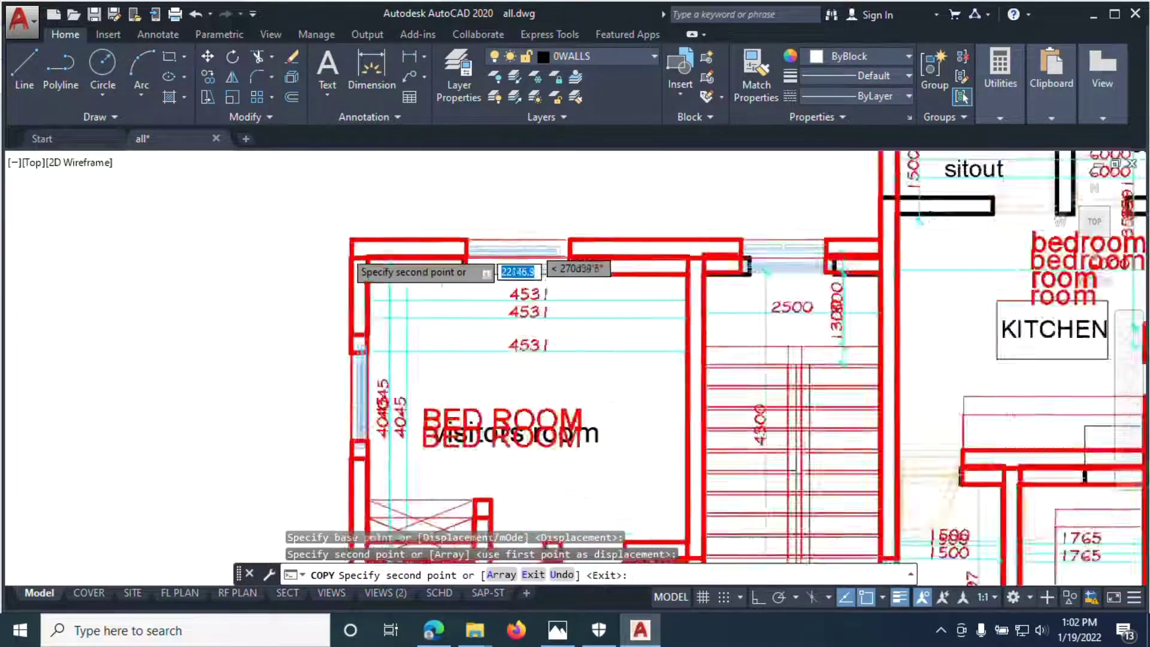
{"action": "key", "text": "Return"}
Examine where the red first floor walls line up with the black ground floor walls in the overlaid plans
{"action": "scroll", "coordinate": [269, 195], "scroll_direction": "down", "scroll_amount": 2}
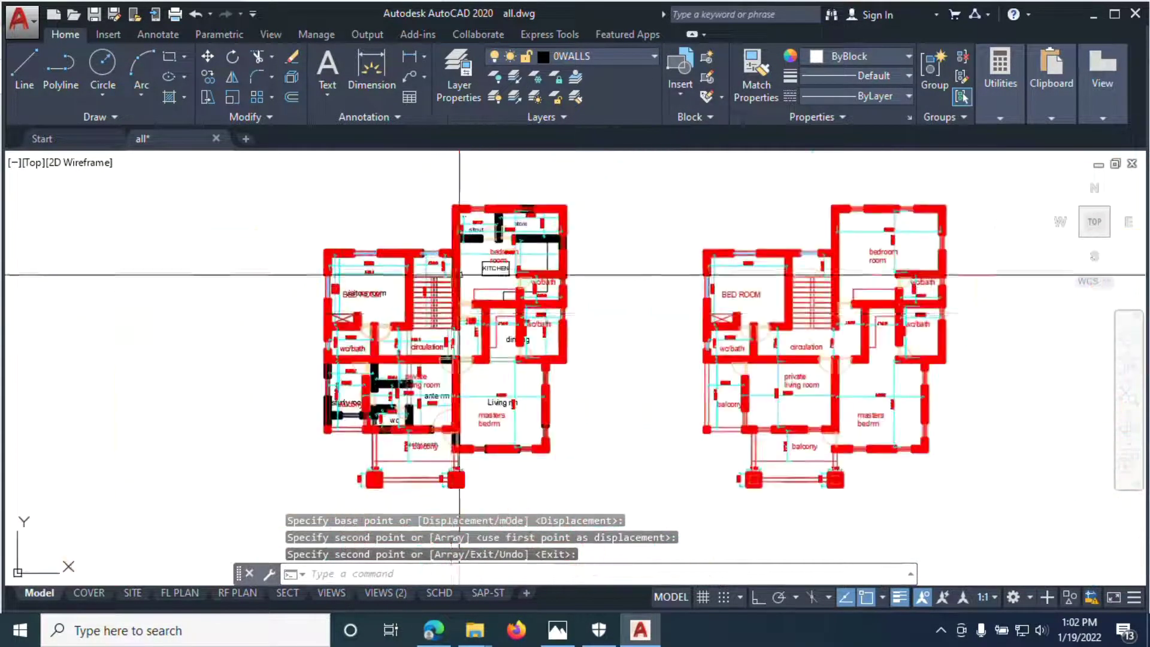
{"action": "scroll", "coordinate": [397, 415], "scroll_direction": "up", "scroll_amount": 4}
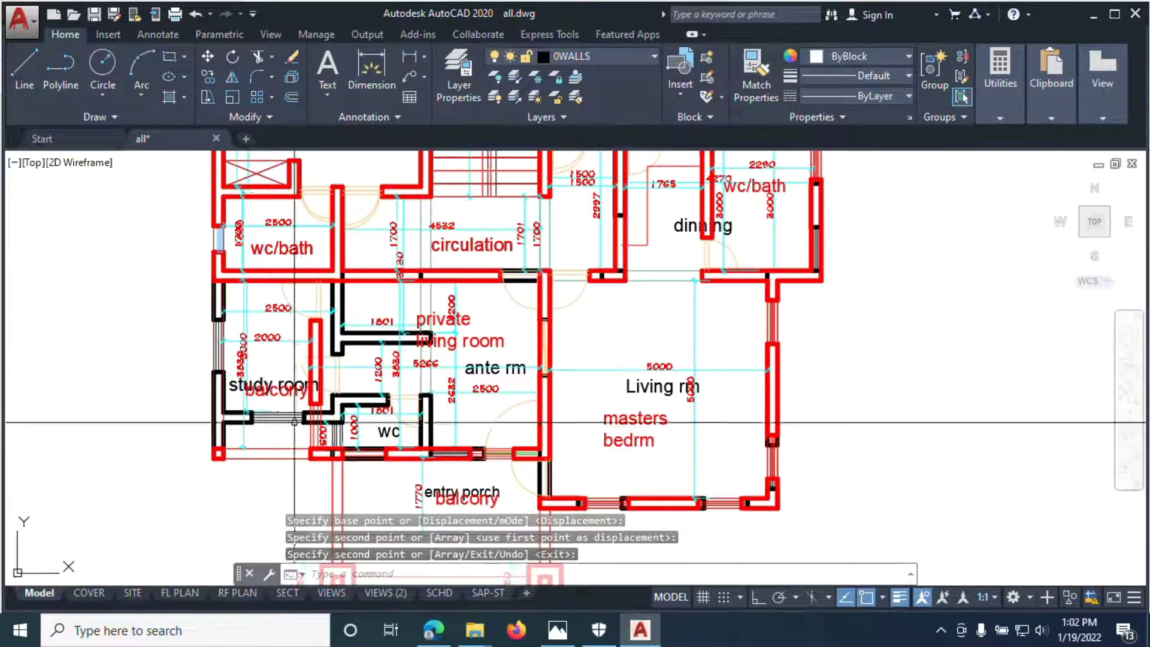
{"action": "scroll", "coordinate": [325, 413], "scroll_direction": "down", "scroll_amount": 3}
{"action": "scroll", "coordinate": [325, 410], "scroll_direction": "down", "scroll_amount": 4}
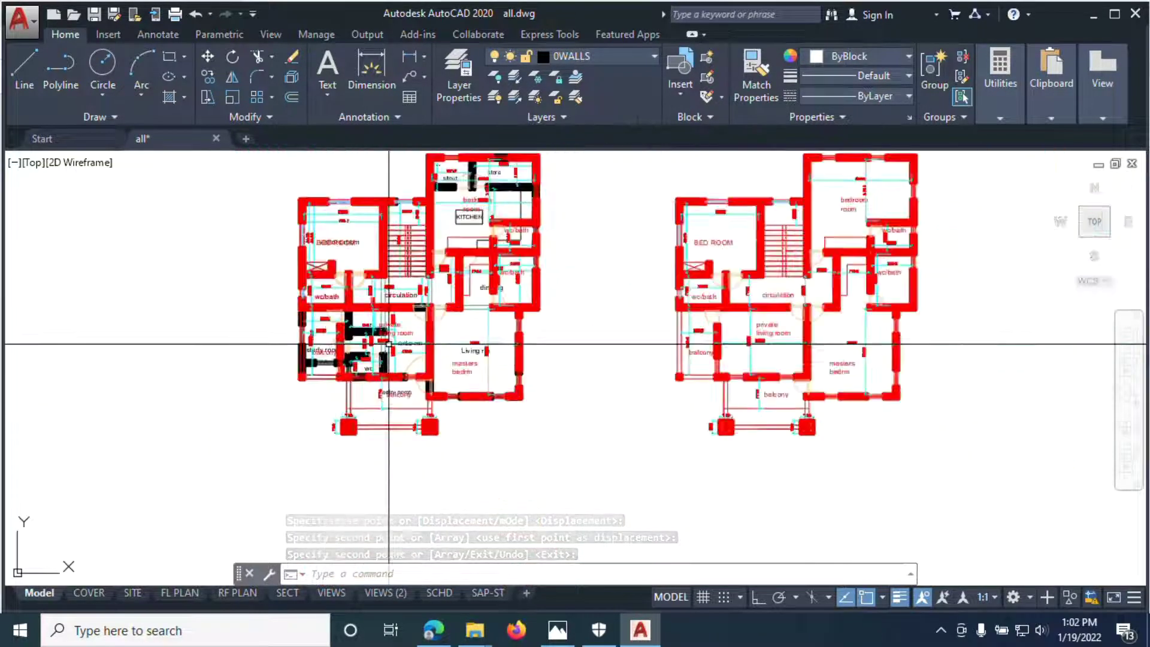
{"action": "scroll", "coordinate": [355, 301], "scroll_direction": "up", "scroll_amount": 5}
{"action": "scroll", "coordinate": [465, 369], "scroll_direction": "down", "scroll_amount": 1}
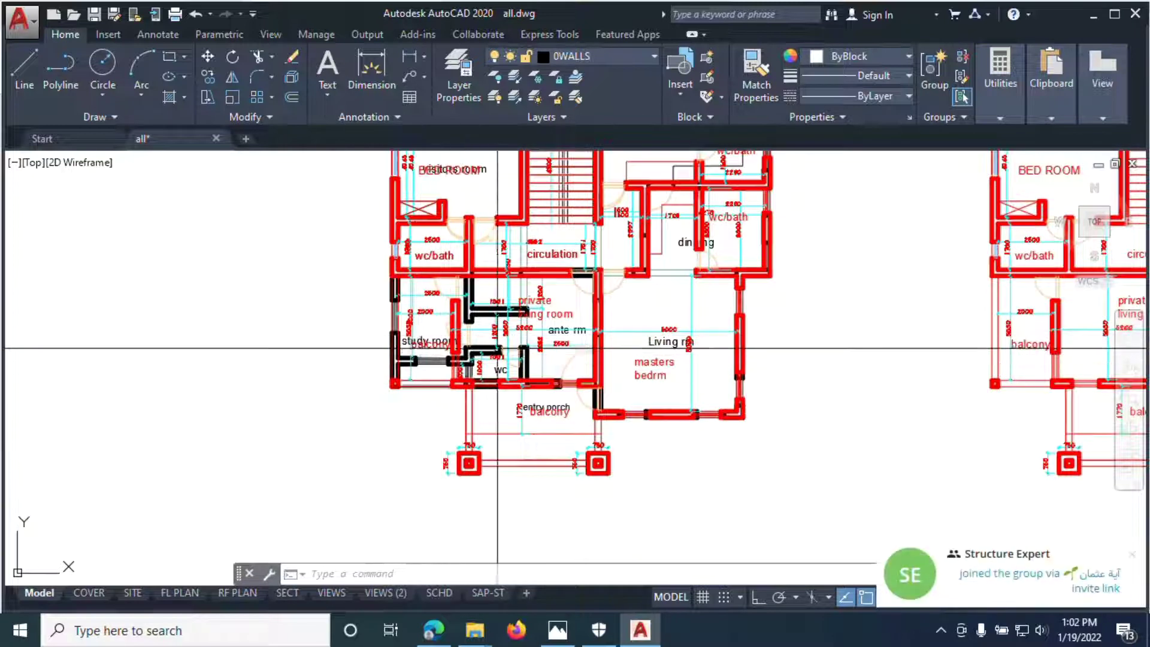
Dismiss the chat notification and quit Telegram running in the background
{"action": "left_click", "coordinate": [1131, 556]}
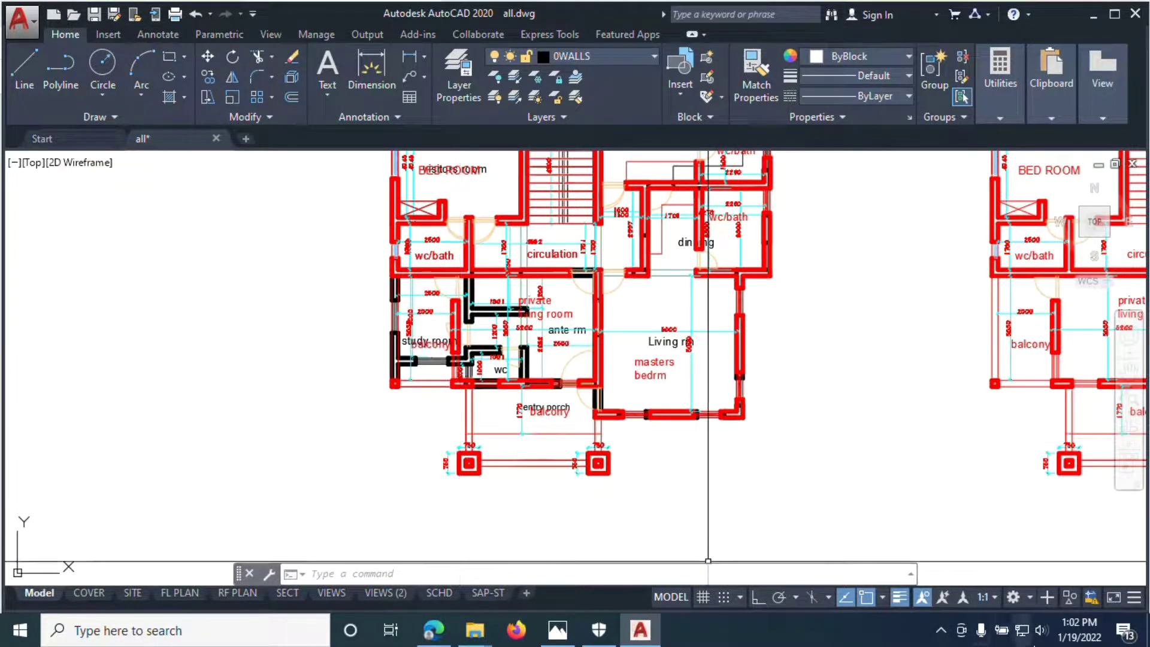
{"action": "left_click", "coordinate": [943, 631]}
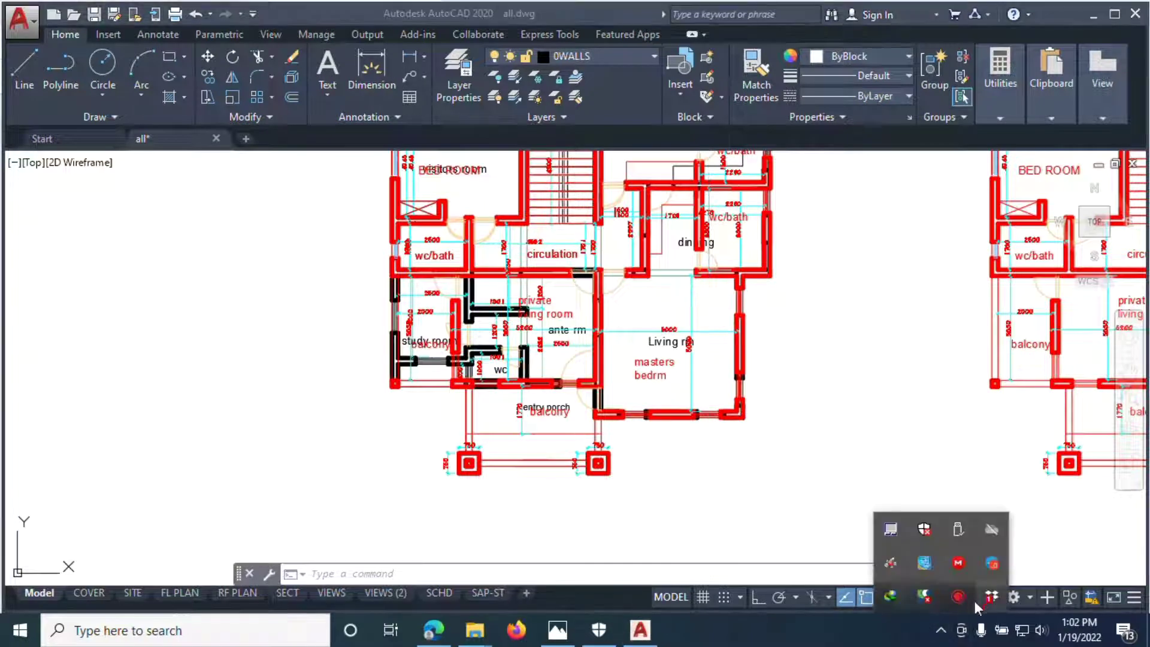
{"action": "right_click", "coordinate": [982, 567]}
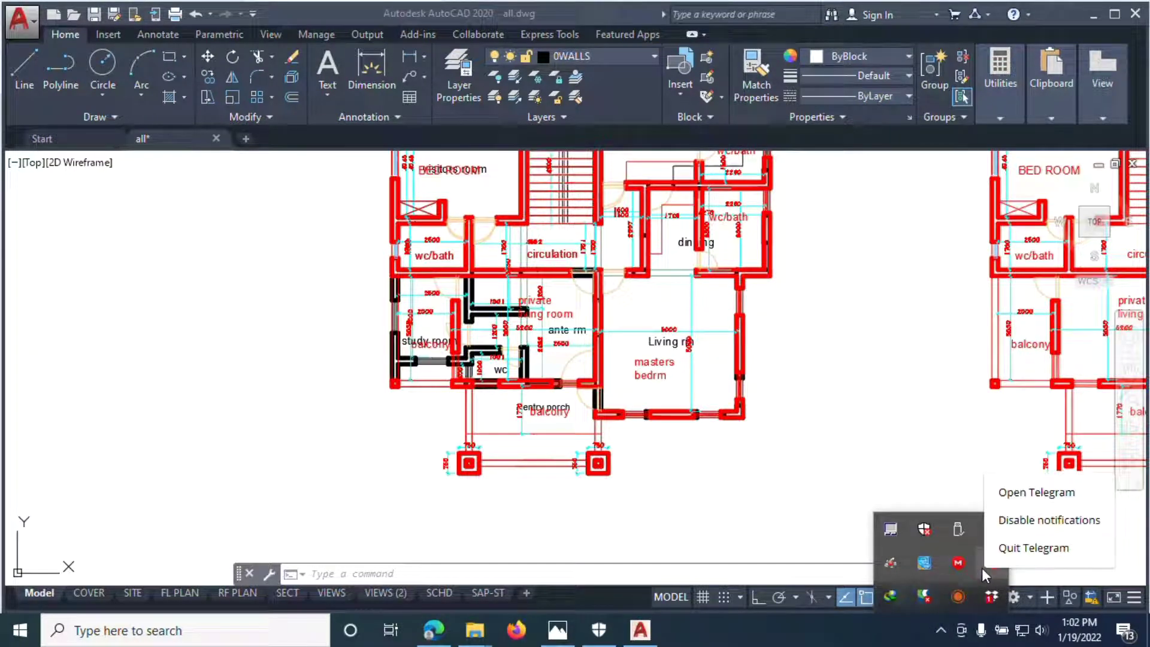
{"action": "left_click", "coordinate": [1006, 546]}
{"action": "scroll", "coordinate": [529, 328], "scroll_direction": "up", "scroll_amount": 2}
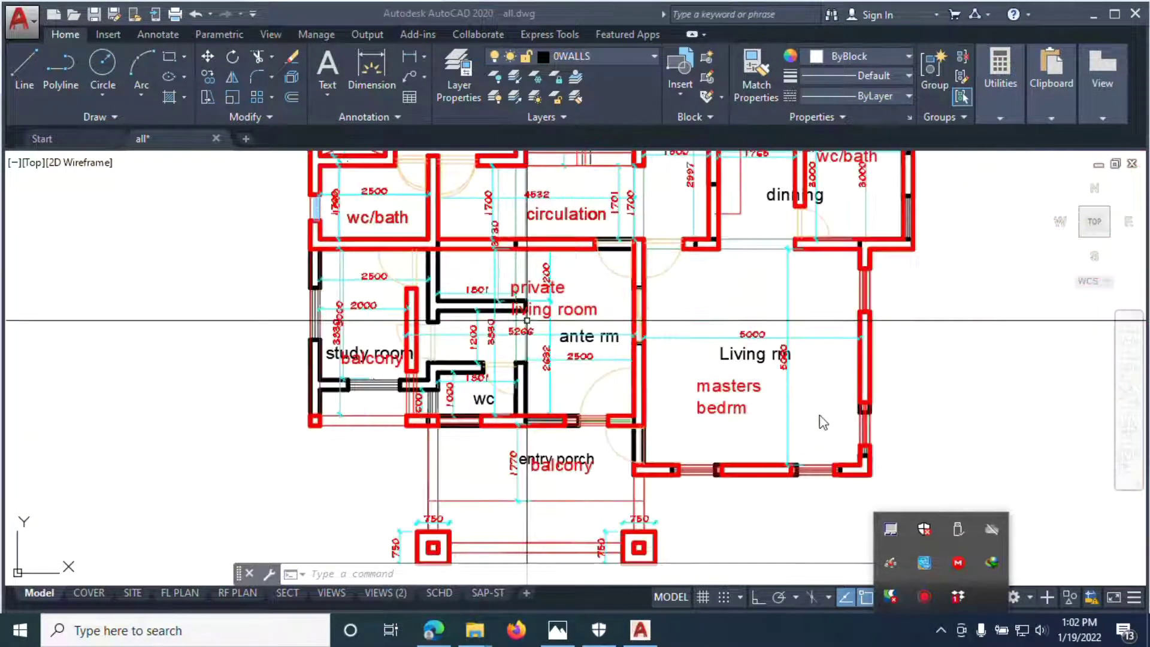
{"action": "left_click", "coordinate": [926, 370]}
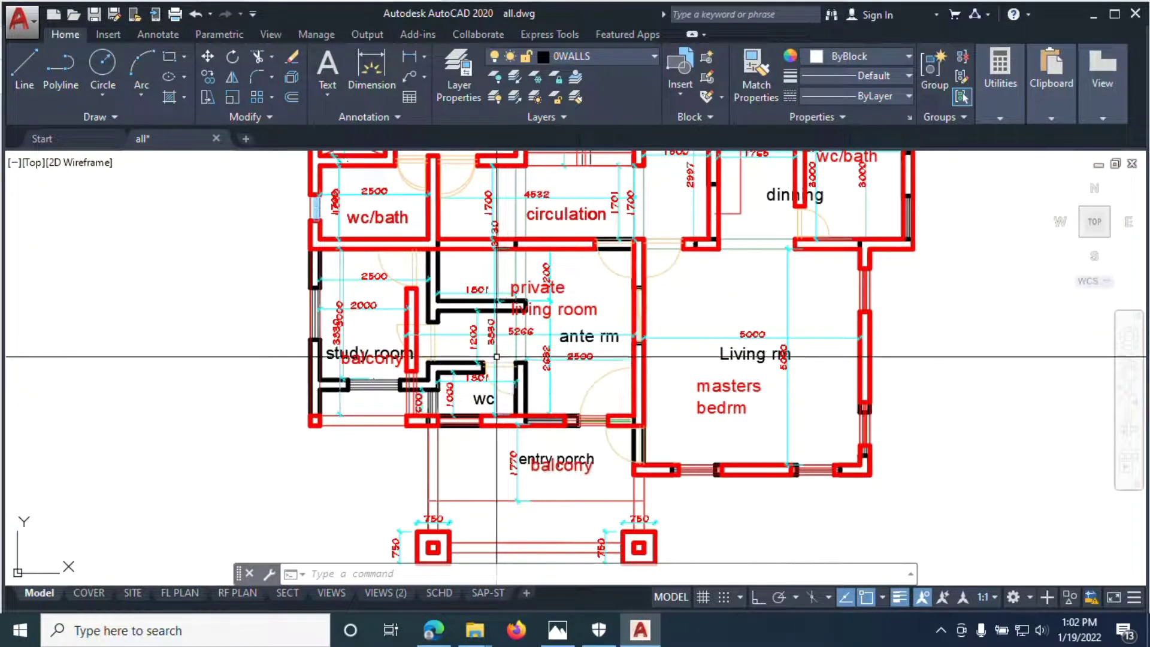
Draw a vertical line with Ortho on, from the visitors room's outer north-west corner to well south of the overlaid plan
{"action": "scroll", "coordinate": [437, 328], "scroll_direction": "down", "scroll_amount": 4}
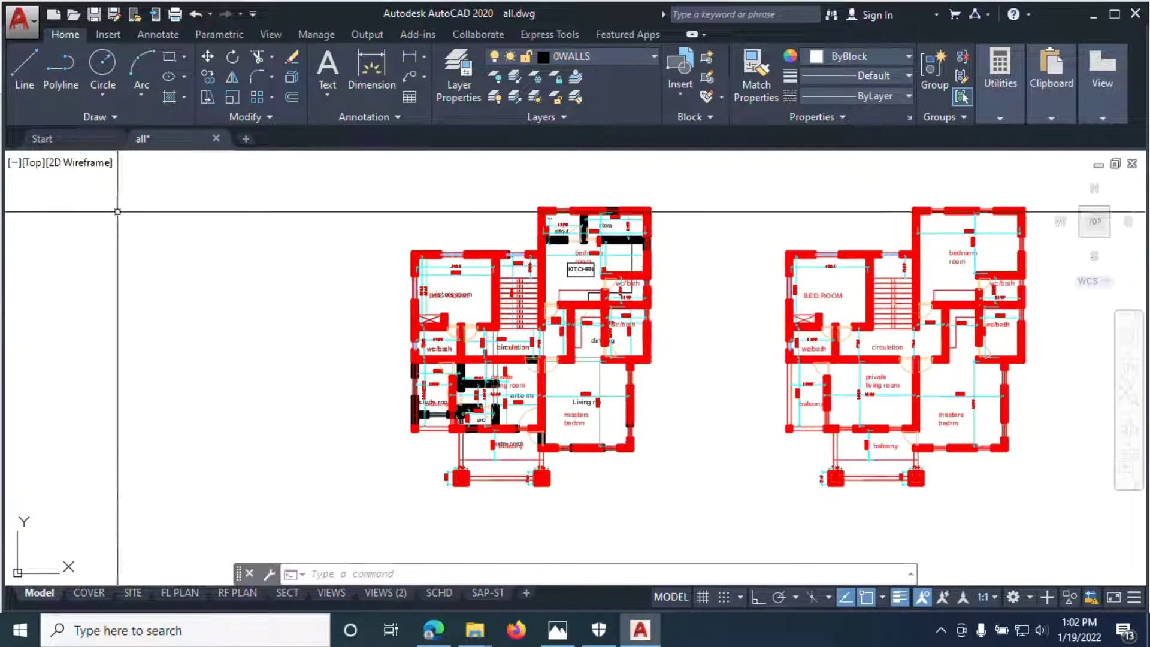
{"action": "left_click", "coordinate": [22, 67]}
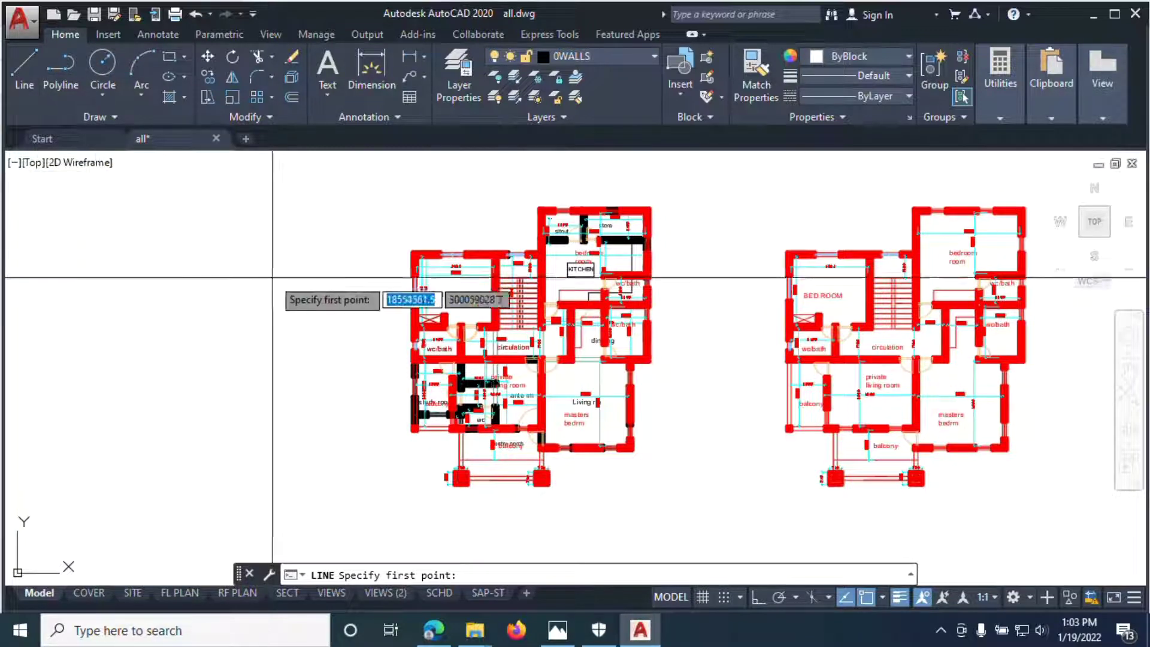
{"action": "scroll", "coordinate": [418, 263], "scroll_direction": "up", "scroll_amount": 5}
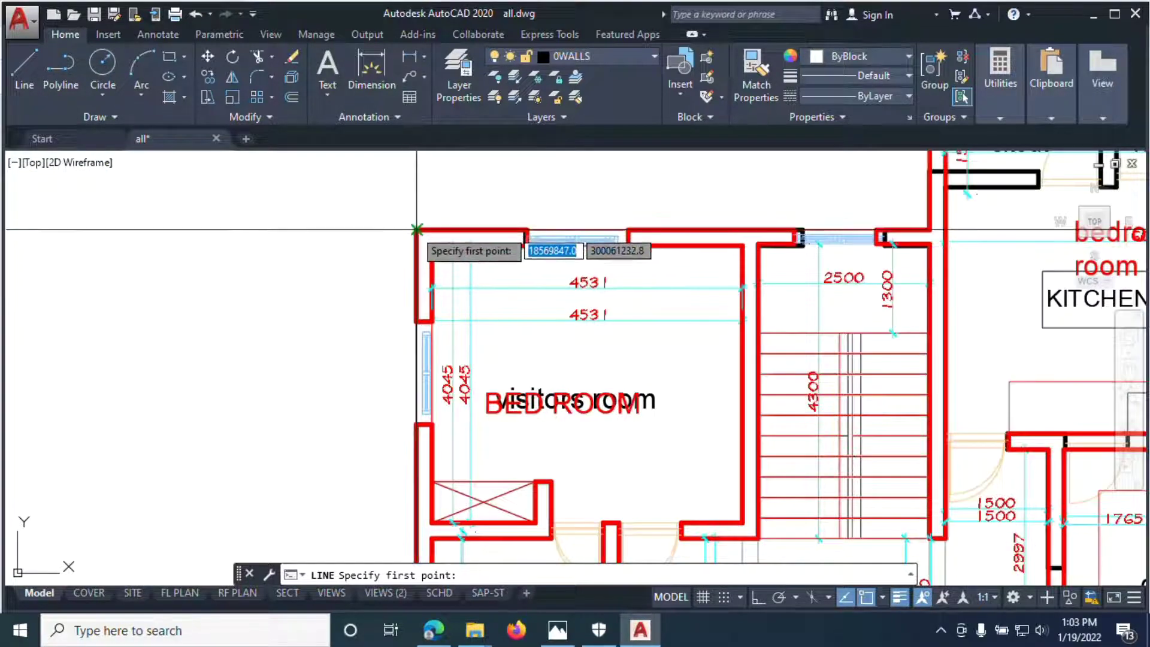
{"action": "left_click", "coordinate": [417, 229]}
{"action": "scroll", "coordinate": [383, 186], "scroll_direction": "down", "scroll_amount": 4}
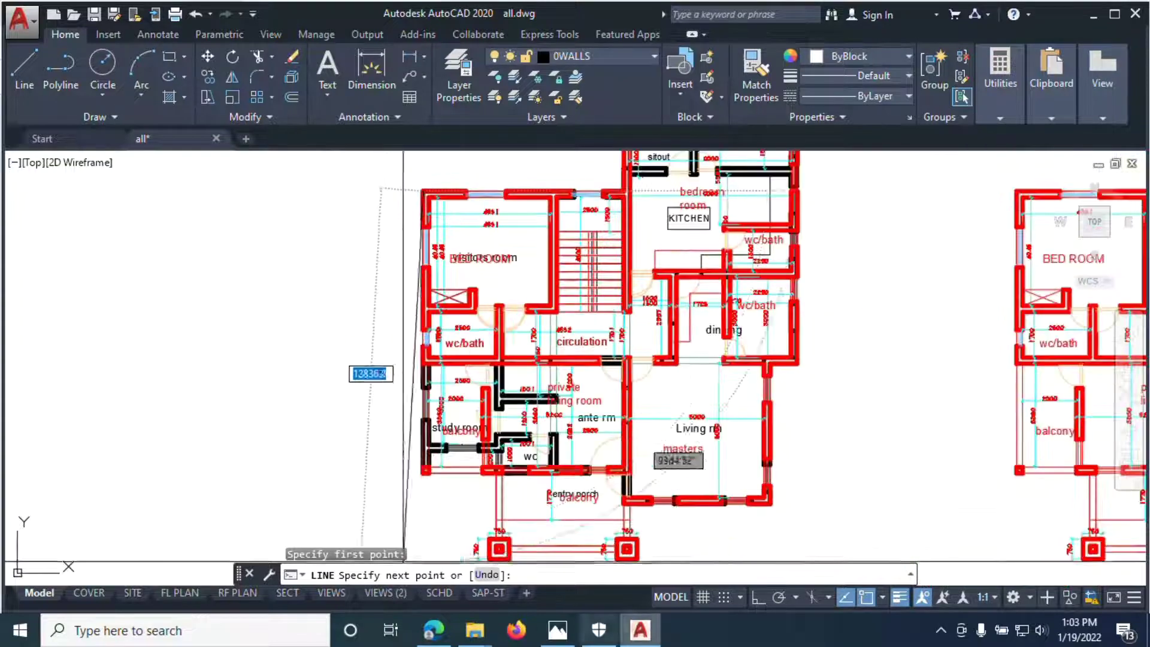
{"action": "left_click", "coordinate": [758, 597]}
{"action": "scroll", "coordinate": [371, 287], "scroll_direction": "down", "scroll_amount": 5}
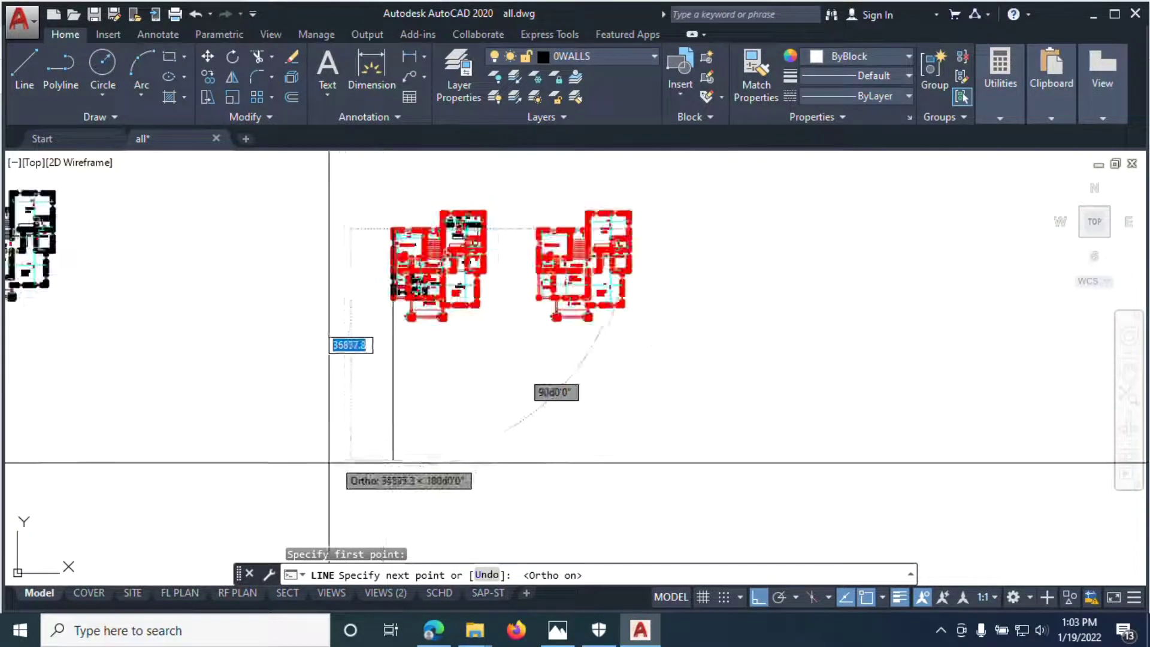
{"action": "left_click", "coordinate": [382, 283]}
Stretch the vertical line's upper end northwards beyond the overlaid plan
{"action": "left_click", "coordinate": [405, 362]}
{"action": "left_click", "coordinate": [376, 342]}
{"action": "scroll", "coordinate": [418, 327], "scroll_direction": "down", "scroll_amount": 4}
{"action": "scroll", "coordinate": [404, 276], "scroll_direction": "up", "scroll_amount": 4}
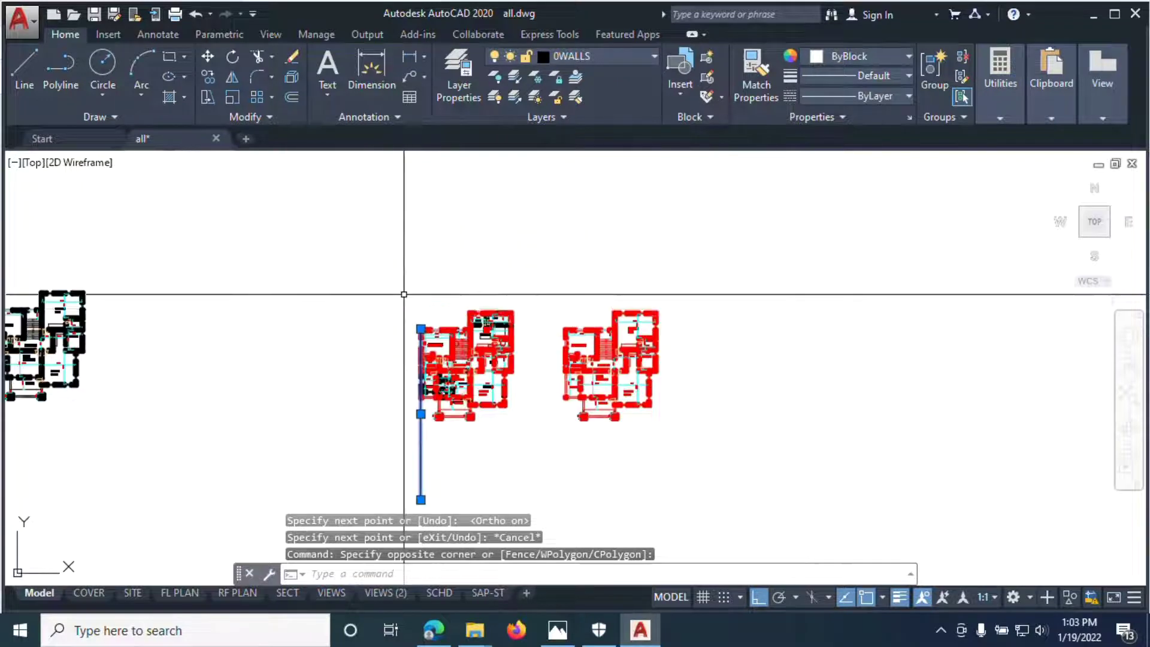
{"action": "left_click", "coordinate": [421, 328]}
{"action": "scroll", "coordinate": [423, 335], "scroll_direction": "up", "scroll_amount": 4}
Copy the vertical grid line from the visitors room's outer north-west corner to its inner north-east corner and to the sitout's outer north-west corner
{"action": "right_click", "coordinate": [424, 257]}
{"action": "left_click", "coordinate": [499, 342]}
{"action": "scroll", "coordinate": [396, 318], "scroll_direction": "up", "scroll_amount": 5}
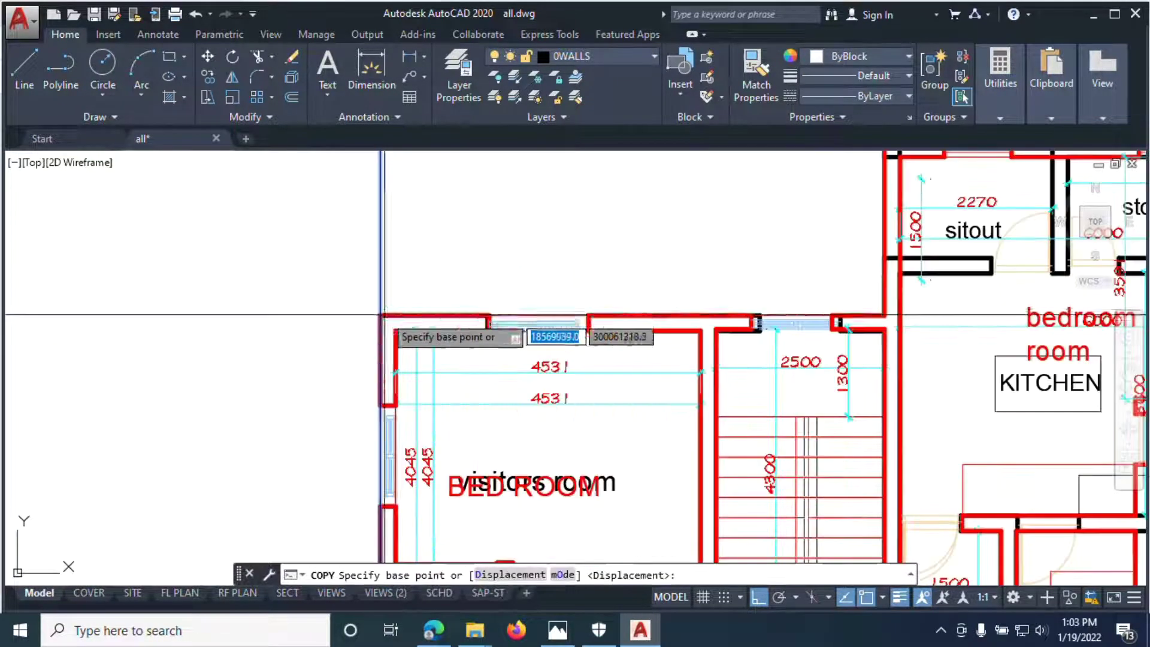
{"action": "left_click", "coordinate": [381, 315]}
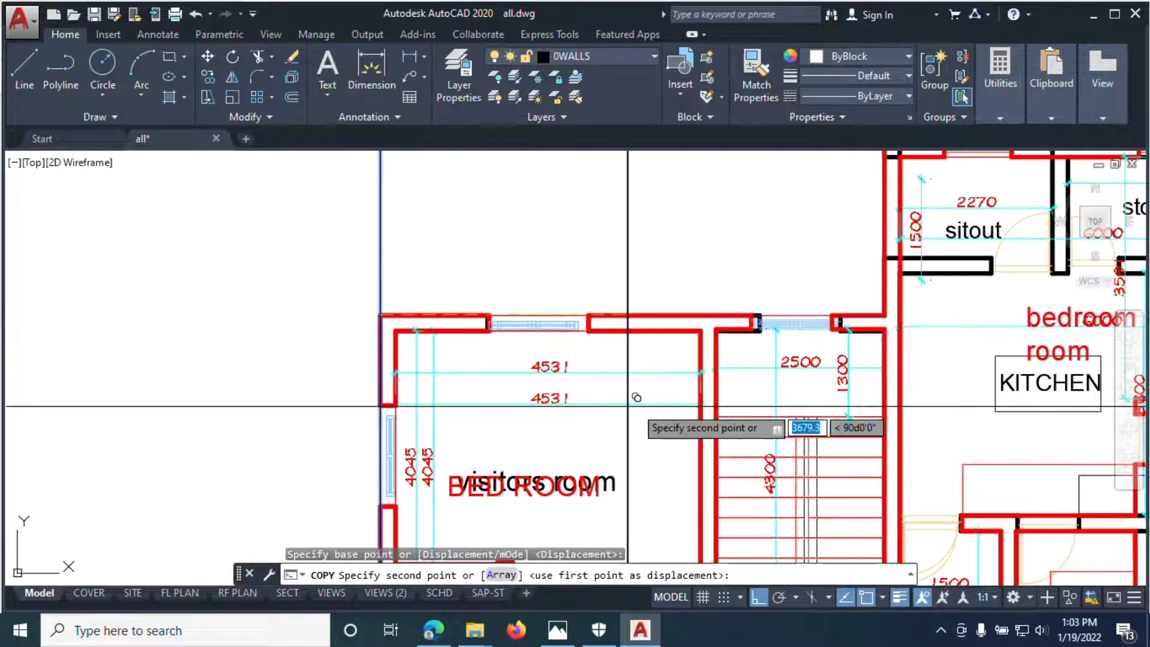
{"action": "left_click", "coordinate": [701, 323]}
{"action": "scroll", "coordinate": [666, 392], "scroll_direction": "down", "scroll_amount": 2}
{"action": "scroll", "coordinate": [728, 248], "scroll_direction": "up", "scroll_amount": 3}
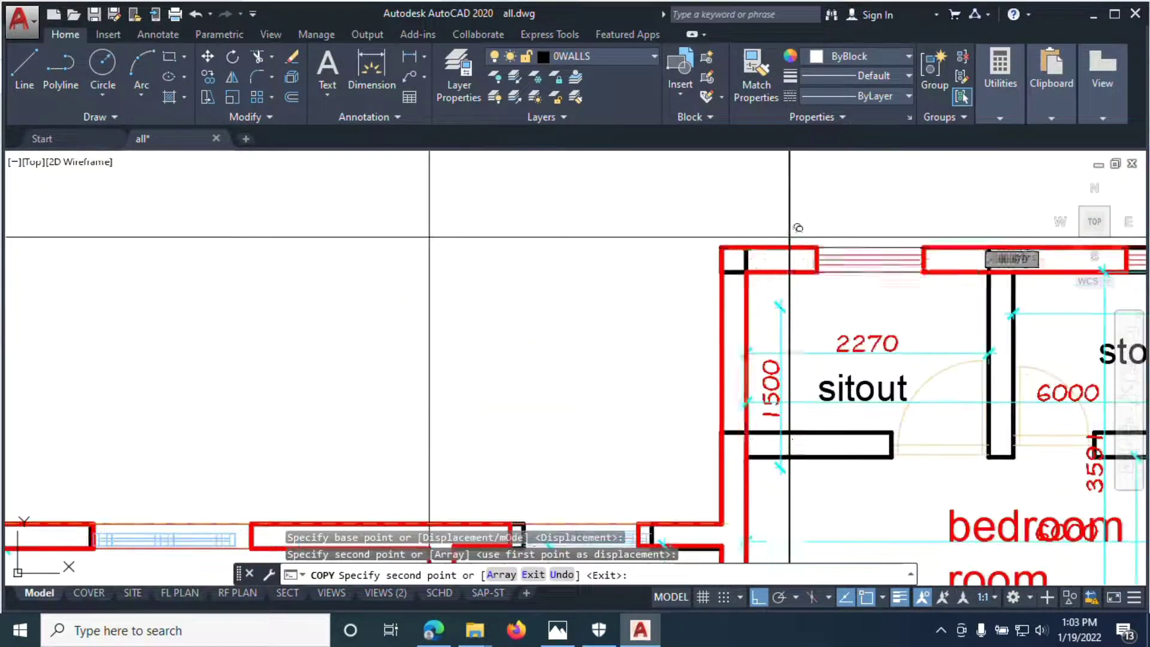
{"action": "left_click", "coordinate": [728, 249]}
{"action": "scroll", "coordinate": [548, 353], "scroll_direction": "down", "scroll_amount": 3}
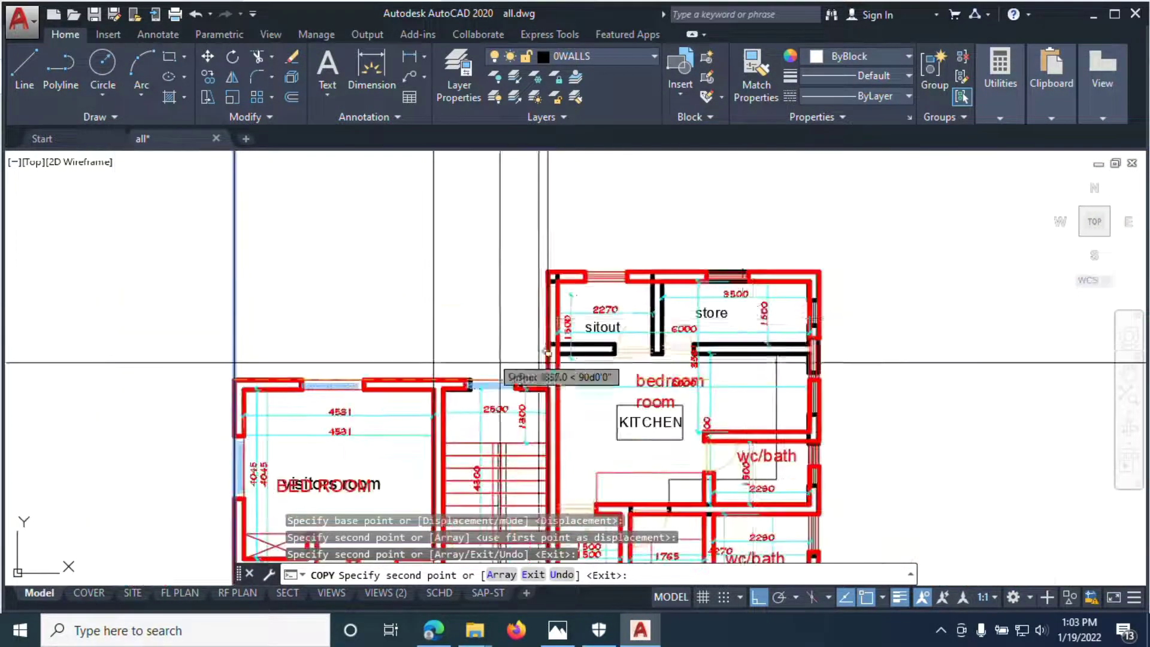
Place further copies of the vertical grid line at the store's outer north-east corner, the living room's outer south-east corner and the west porch column
{"action": "left_click", "coordinate": [819, 260]}
{"action": "scroll", "coordinate": [744, 403], "scroll_direction": "down", "scroll_amount": 3}
{"action": "scroll", "coordinate": [698, 444], "scroll_direction": "up", "scroll_amount": 4}
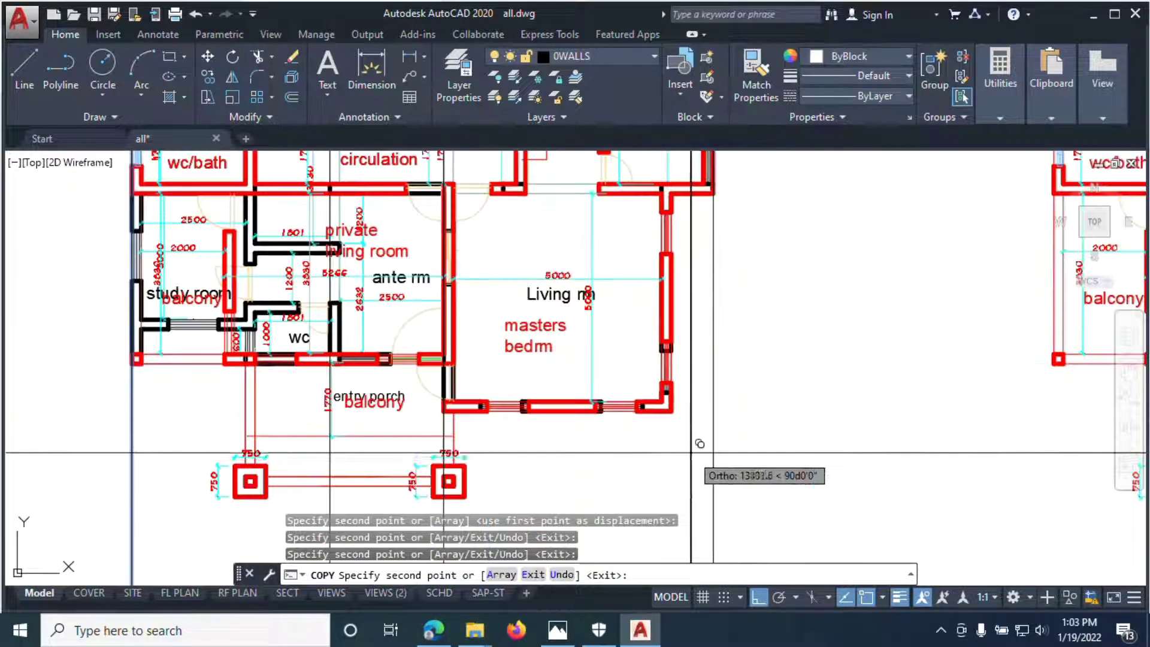
{"action": "left_click", "coordinate": [671, 410]}
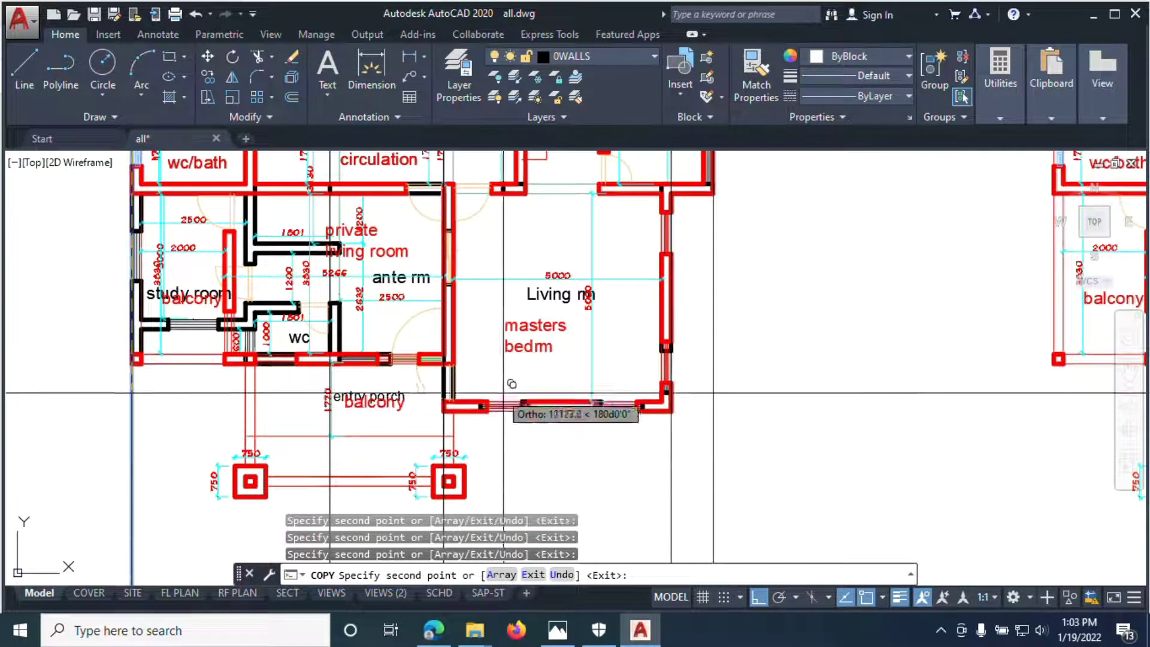
{"action": "scroll", "coordinate": [581, 400], "scroll_direction": "down", "scroll_amount": 2}
{"action": "scroll", "coordinate": [587, 393], "scroll_direction": "down", "scroll_amount": 2}
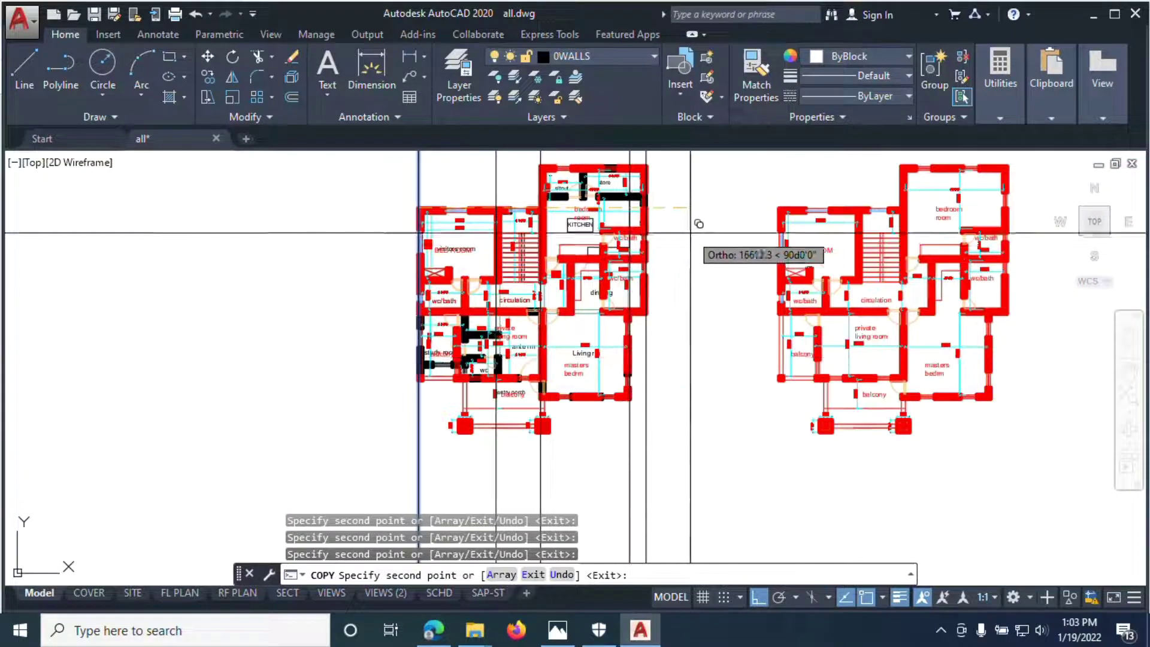
{"action": "scroll", "coordinate": [470, 410], "scroll_direction": "up", "scroll_amount": 4}
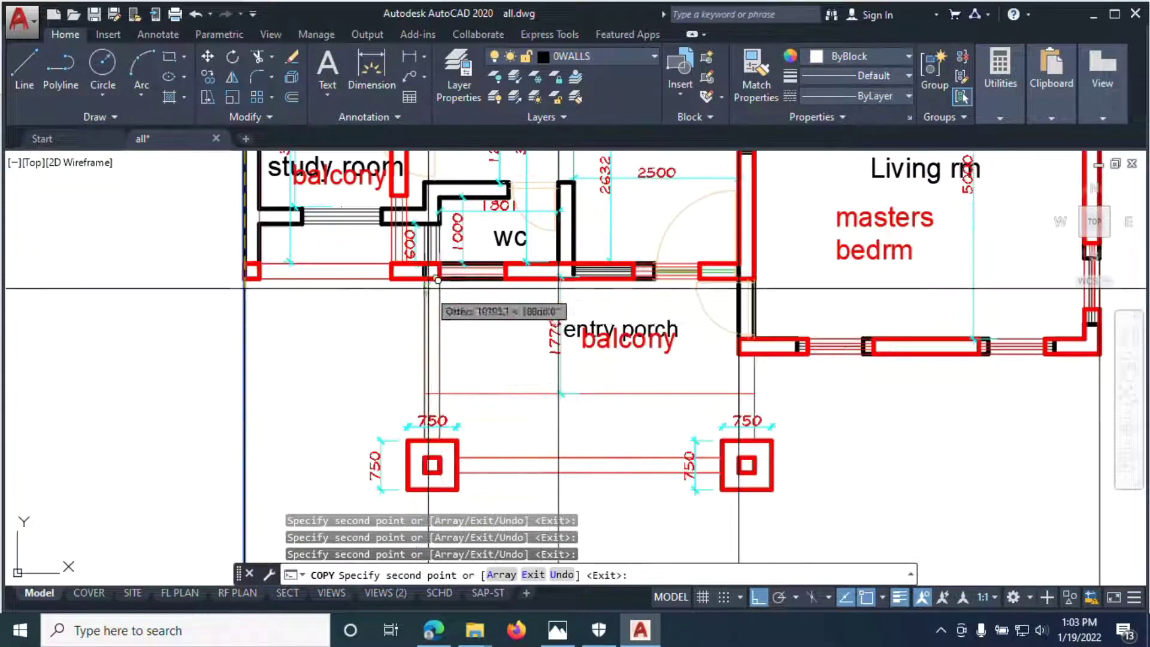
{"action": "scroll", "coordinate": [546, 362], "scroll_direction": "down", "scroll_amount": 5}
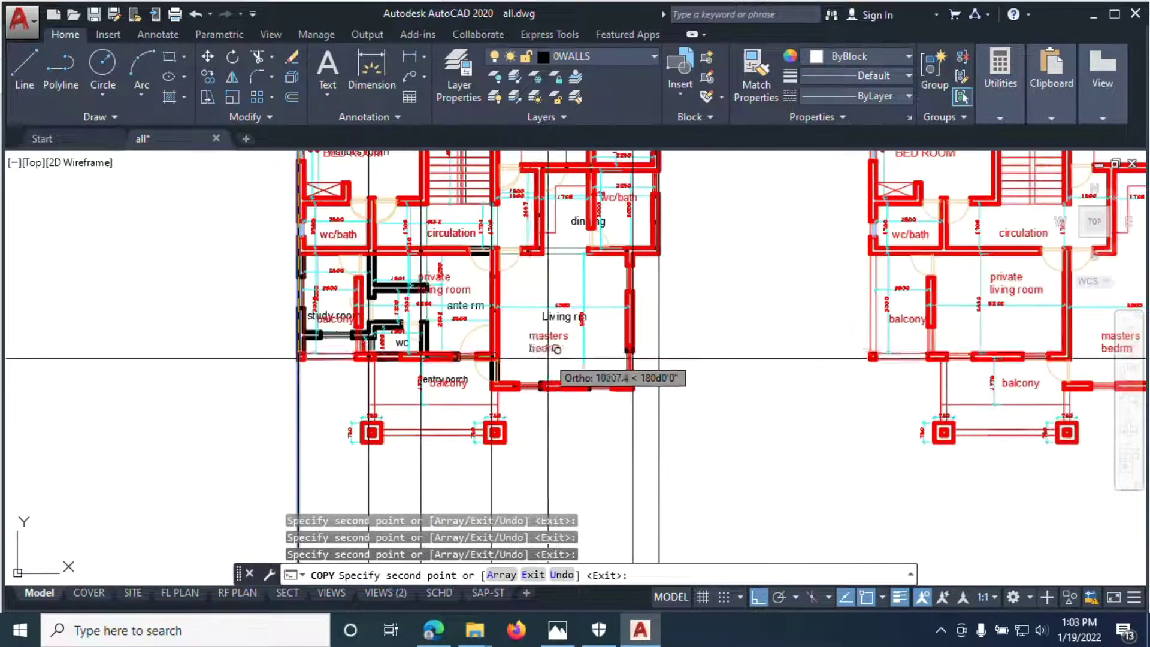
{"action": "left_click", "coordinate": [341, 217]}
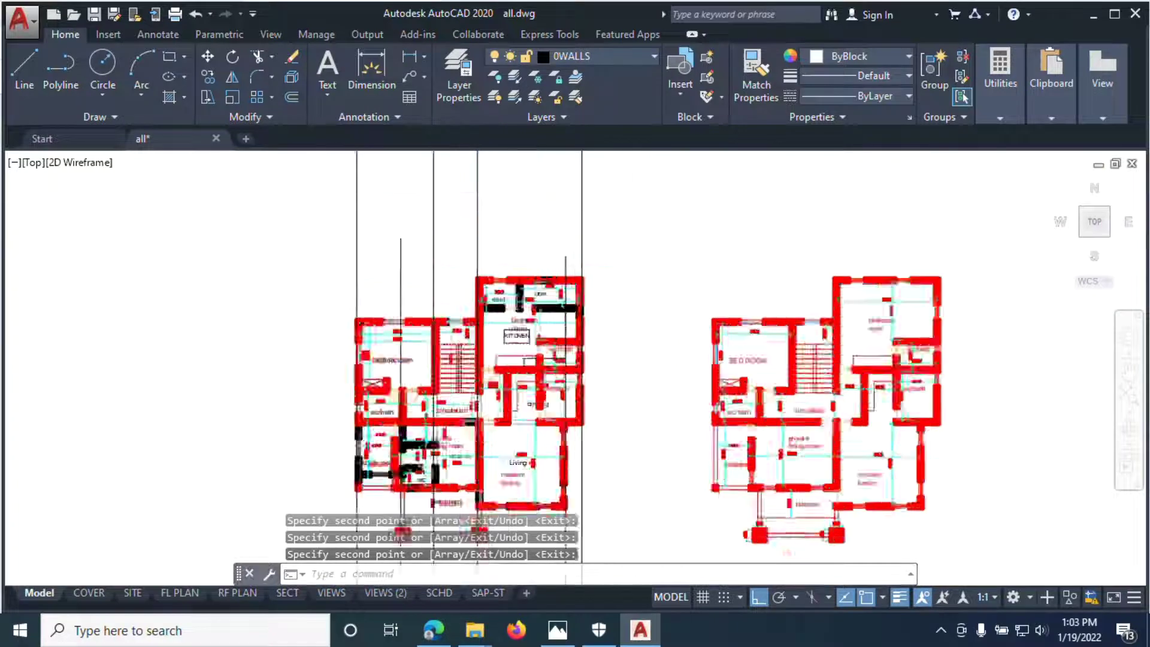
Stretch the upper end of the grid line on the living room's east wall farther north beyond the overlaid plan
{"action": "scroll", "coordinate": [518, 280], "scroll_direction": "up", "scroll_amount": 4}
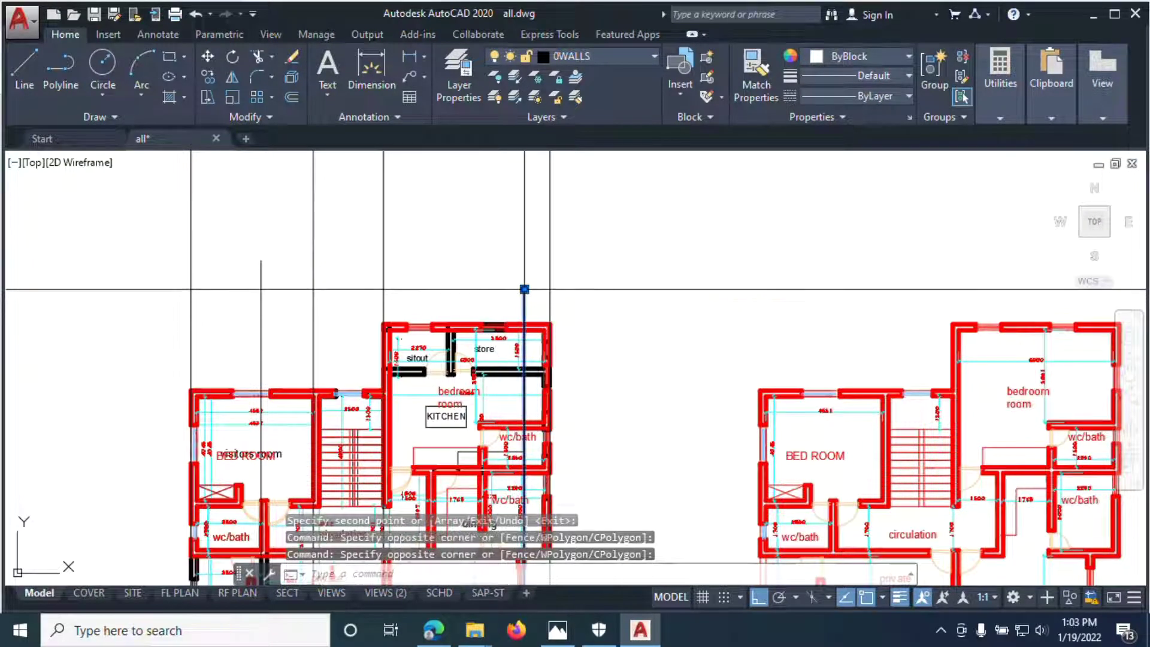
{"action": "left_click", "coordinate": [524, 289]}
{"action": "scroll", "coordinate": [521, 275], "scroll_direction": "down", "scroll_amount": 3}
{"action": "scroll", "coordinate": [503, 363], "scroll_direction": "up", "scroll_amount": 3}
{"action": "scroll", "coordinate": [504, 365], "scroll_direction": "down", "scroll_amount": 2}
{"action": "scroll", "coordinate": [526, 294], "scroll_direction": "up", "scroll_amount": 4}
{"action": "scroll", "coordinate": [476, 412], "scroll_direction": "down", "scroll_amount": 2}
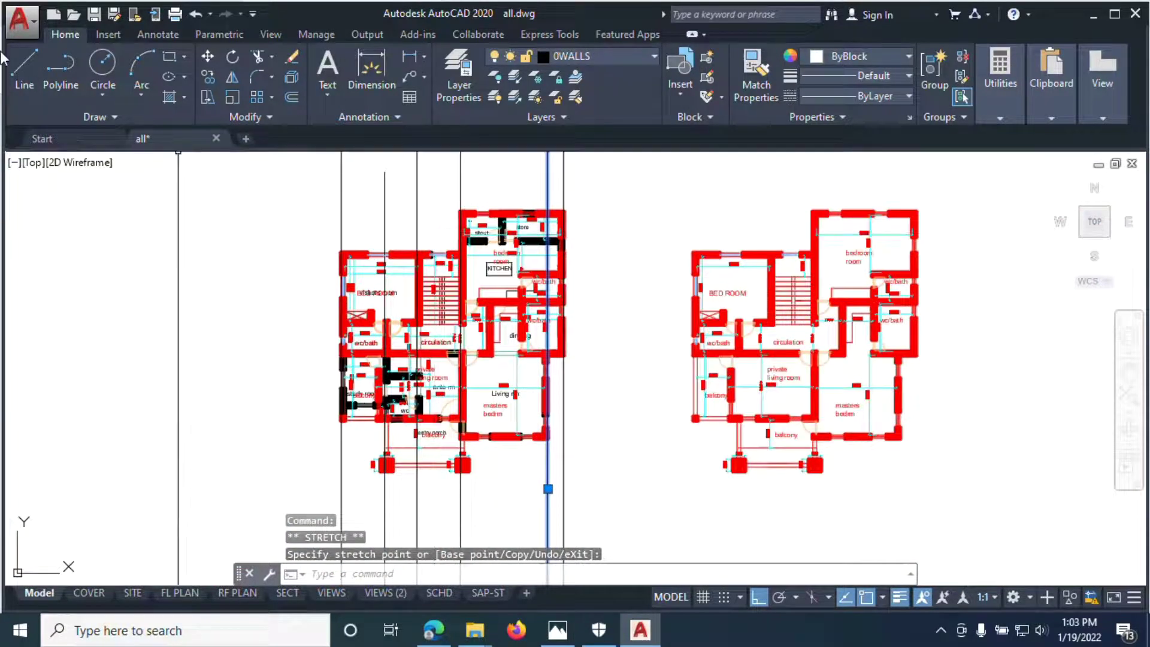
Draw a horizontal line from the store's outer north-east corner westwards until it passes well beyond the overlaid plan
{"action": "left_click", "coordinate": [22, 81]}
{"action": "scroll", "coordinate": [467, 192], "scroll_direction": "up", "scroll_amount": 4}
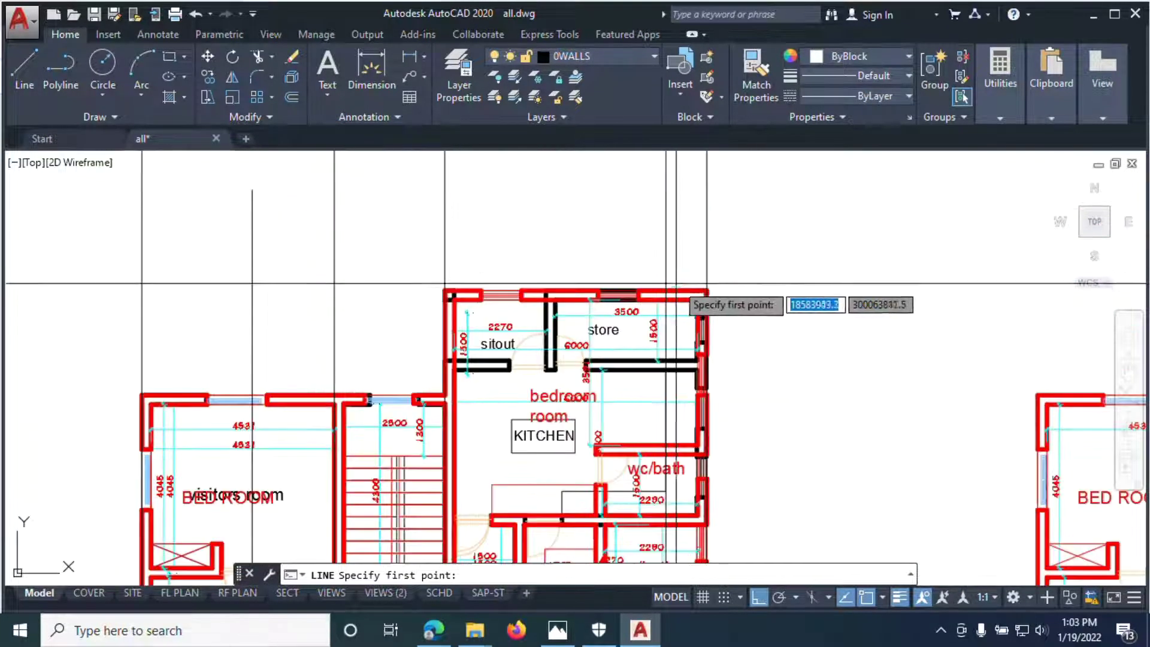
{"action": "scroll", "coordinate": [891, 347], "scroll_direction": "down", "scroll_amount": 2}
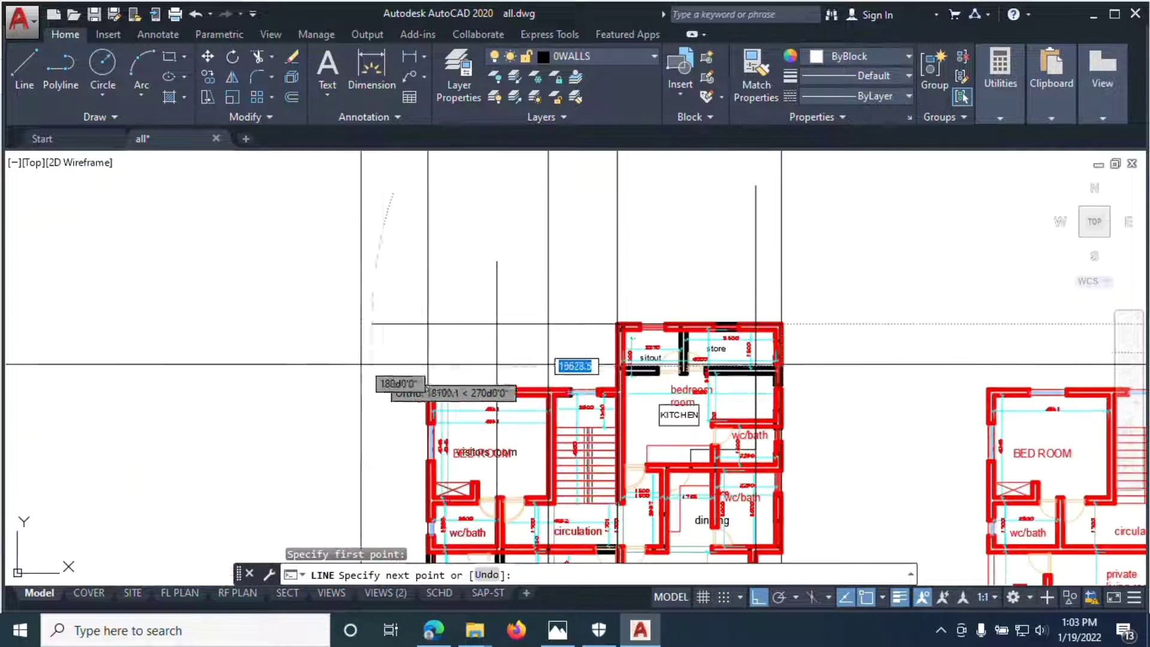
{"action": "left_click", "coordinate": [263, 316]}
{"action": "right_click", "coordinate": [278, 274]}
{"action": "left_click", "coordinate": [308, 283]}
Stretch the horizontal line's east end eastwards to reach across the separate red first floor plan
{"action": "left_click", "coordinate": [330, 307]}
{"action": "left_click", "coordinate": [294, 353]}
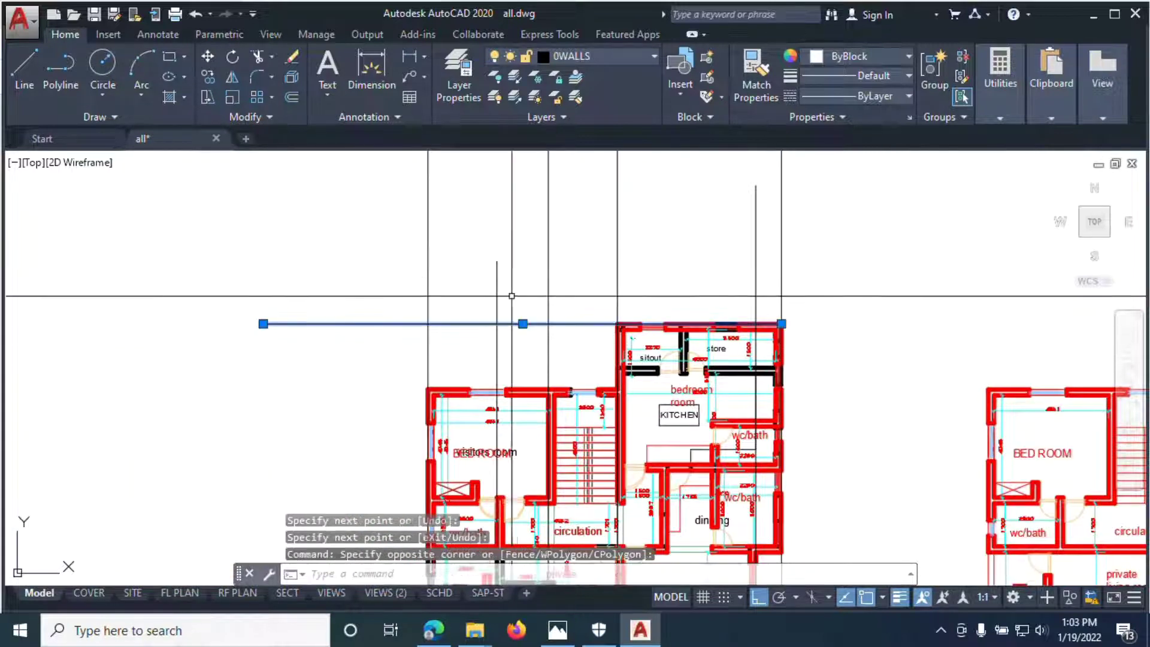
{"action": "scroll", "coordinate": [479, 304], "scroll_direction": "down", "scroll_amount": 2}
{"action": "left_click", "coordinate": [598, 311]}
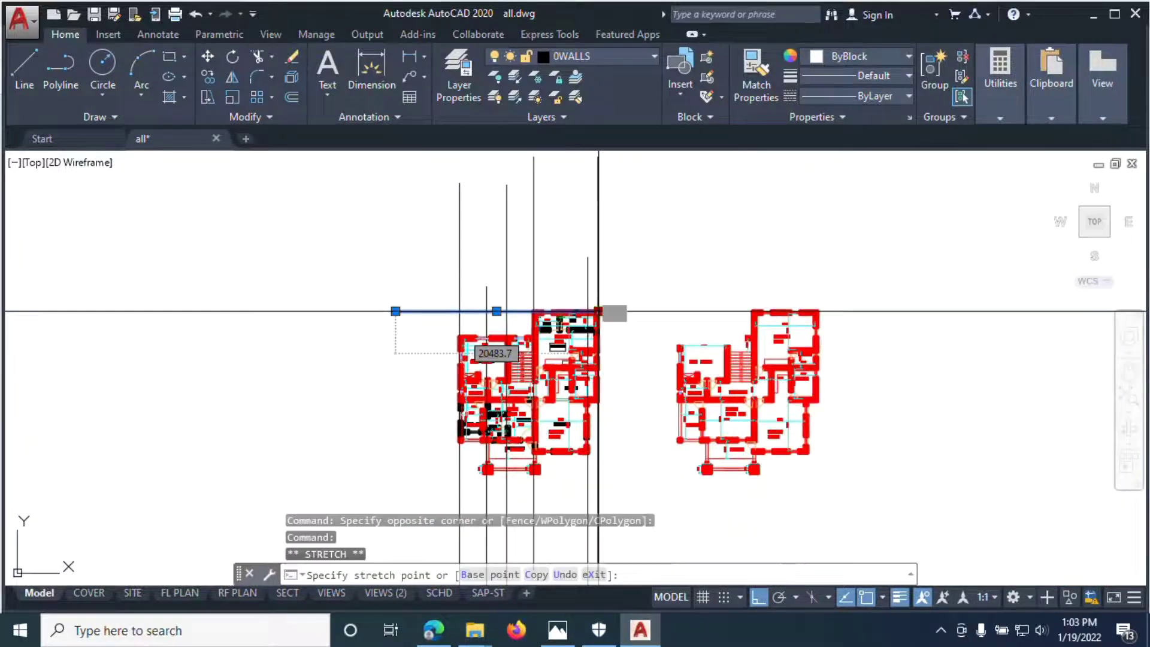
{"action": "left_click", "coordinate": [797, 228]}
Copy the horizontal grid line from the store's outer north-east corner to the store's south wall and the wall between the two wc/bath rooms
{"action": "right_click", "coordinate": [626, 292]}
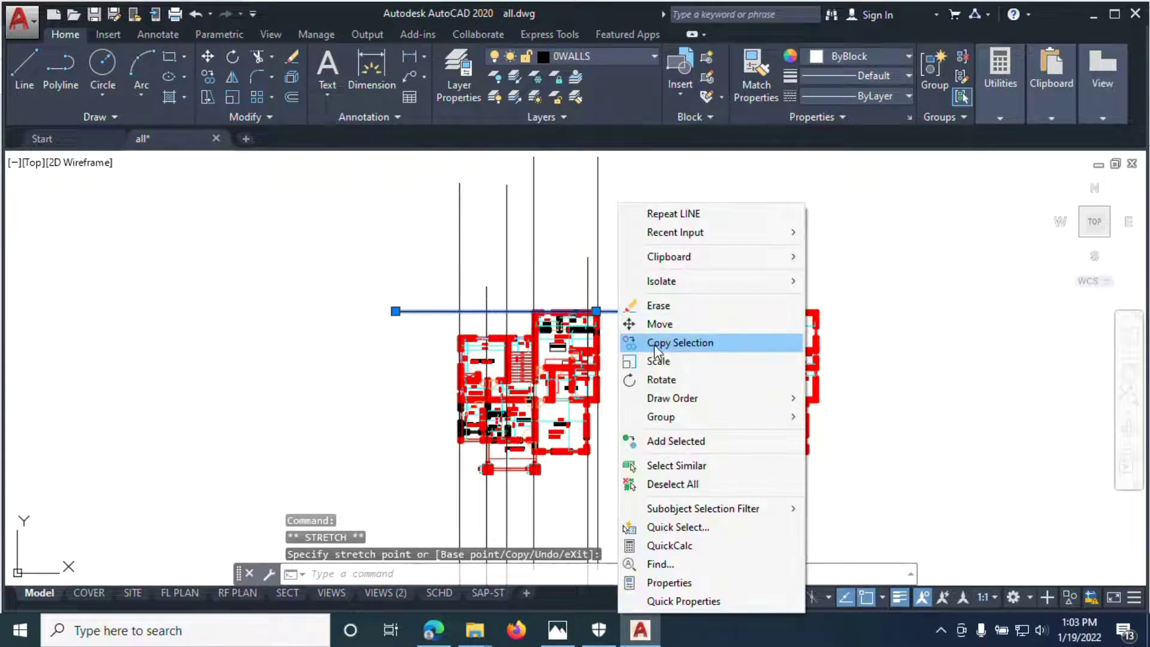
{"action": "left_click", "coordinate": [656, 344]}
{"action": "scroll", "coordinate": [627, 306], "scroll_direction": "up", "scroll_amount": 6}
{"action": "left_click", "coordinate": [516, 323]}
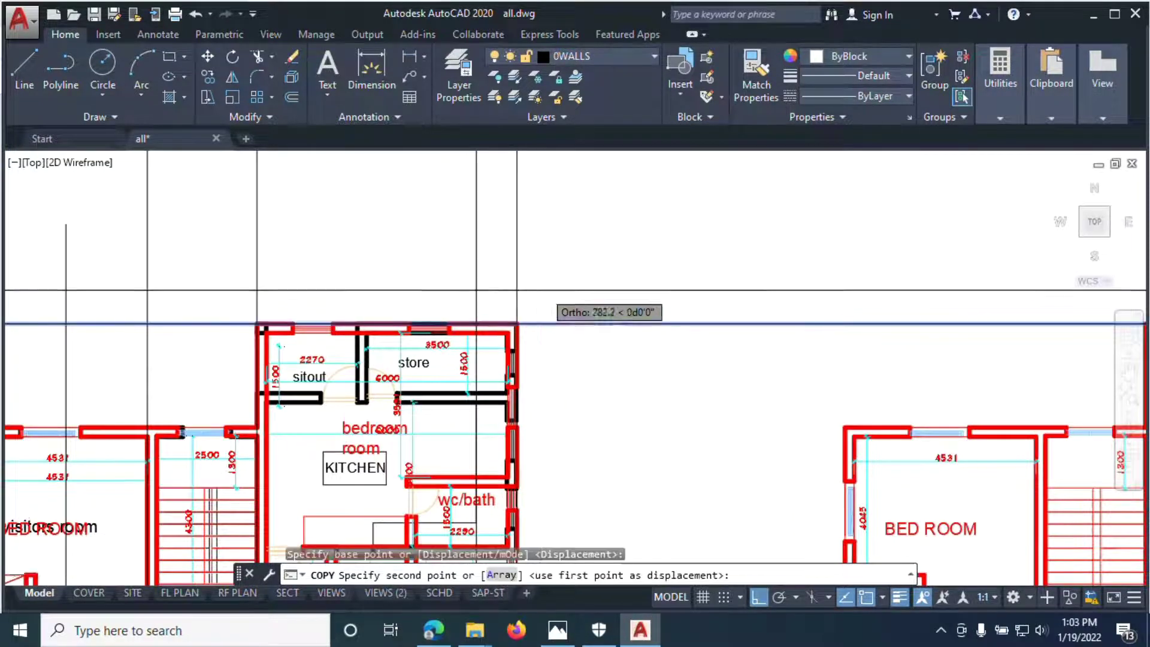
{"action": "scroll", "coordinate": [530, 372], "scroll_direction": "down", "scroll_amount": 3}
{"action": "scroll", "coordinate": [547, 349], "scroll_direction": "up", "scroll_amount": 3}
{"action": "scroll", "coordinate": [546, 347], "scroll_direction": "down", "scroll_amount": 3}
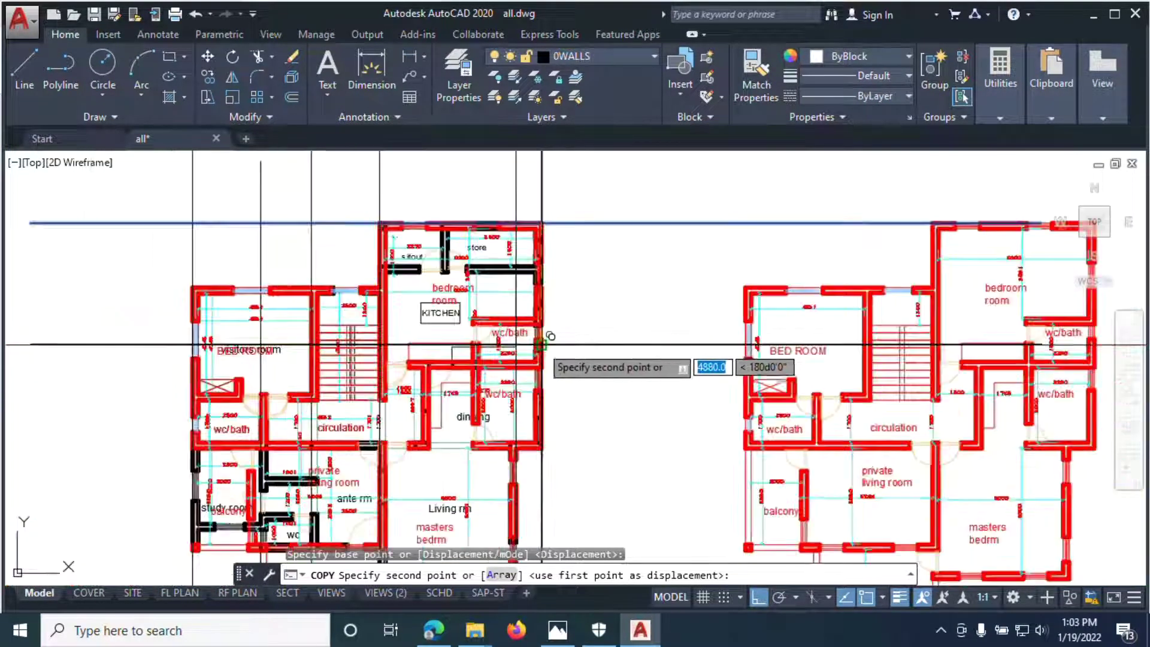
{"action": "scroll", "coordinate": [536, 324], "scroll_direction": "up", "scroll_amount": 6}
{"action": "left_click", "coordinate": [534, 323]}
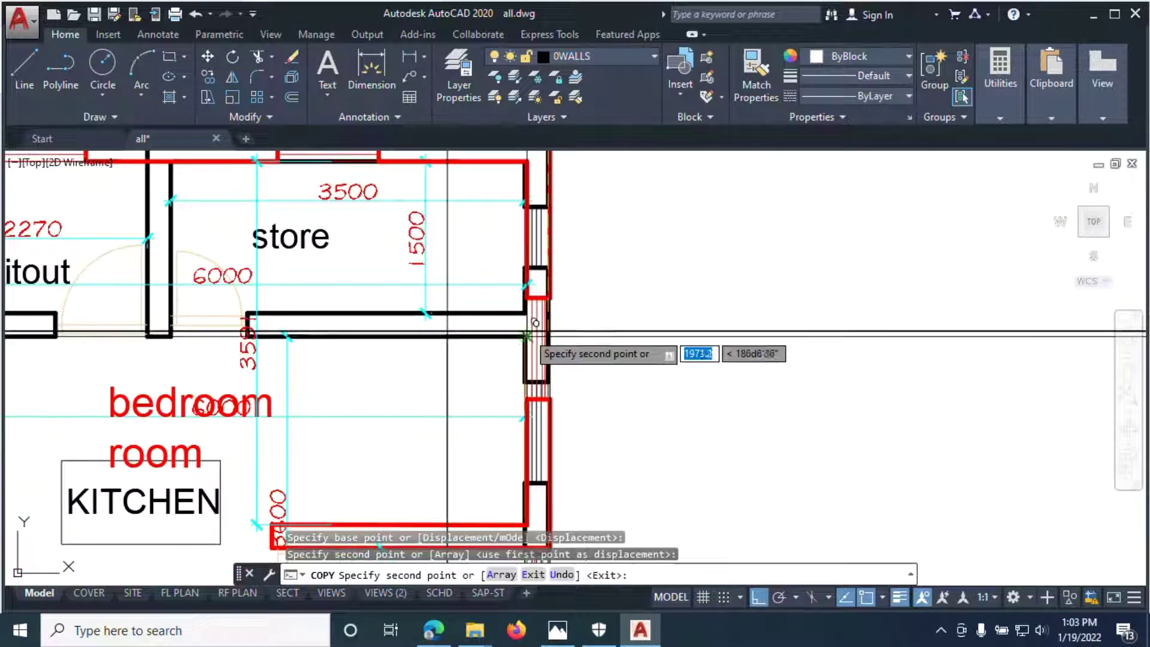
{"action": "scroll", "coordinate": [539, 327], "scroll_direction": "down", "scroll_amount": 5}
{"action": "scroll", "coordinate": [611, 410], "scroll_direction": "up", "scroll_amount": 2}
{"action": "scroll", "coordinate": [599, 407], "scroll_direction": "up", "scroll_amount": 5}
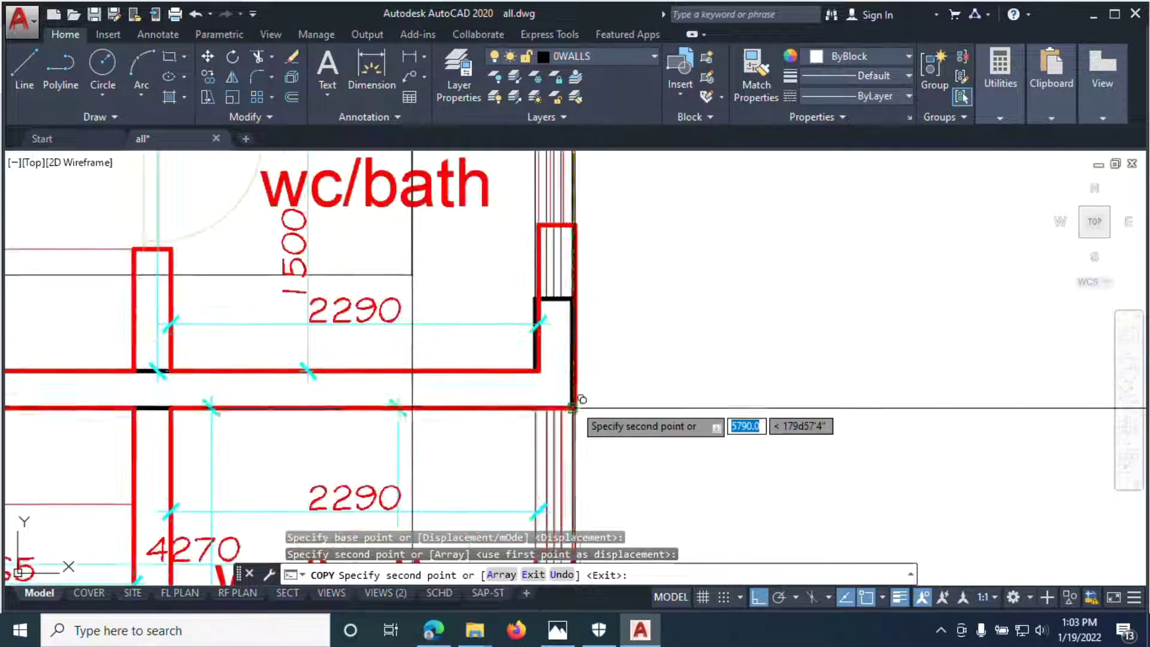
{"action": "left_click", "coordinate": [580, 402]}
Place copies of the horizontal grid line along the living room's north wall and its outer south wall
{"action": "scroll", "coordinate": [646, 252], "scroll_direction": "down", "scroll_amount": 5}
{"action": "scroll", "coordinate": [644, 232], "scroll_direction": "down", "scroll_amount": 2}
{"action": "scroll", "coordinate": [634, 338], "scroll_direction": "up", "scroll_amount": 4}
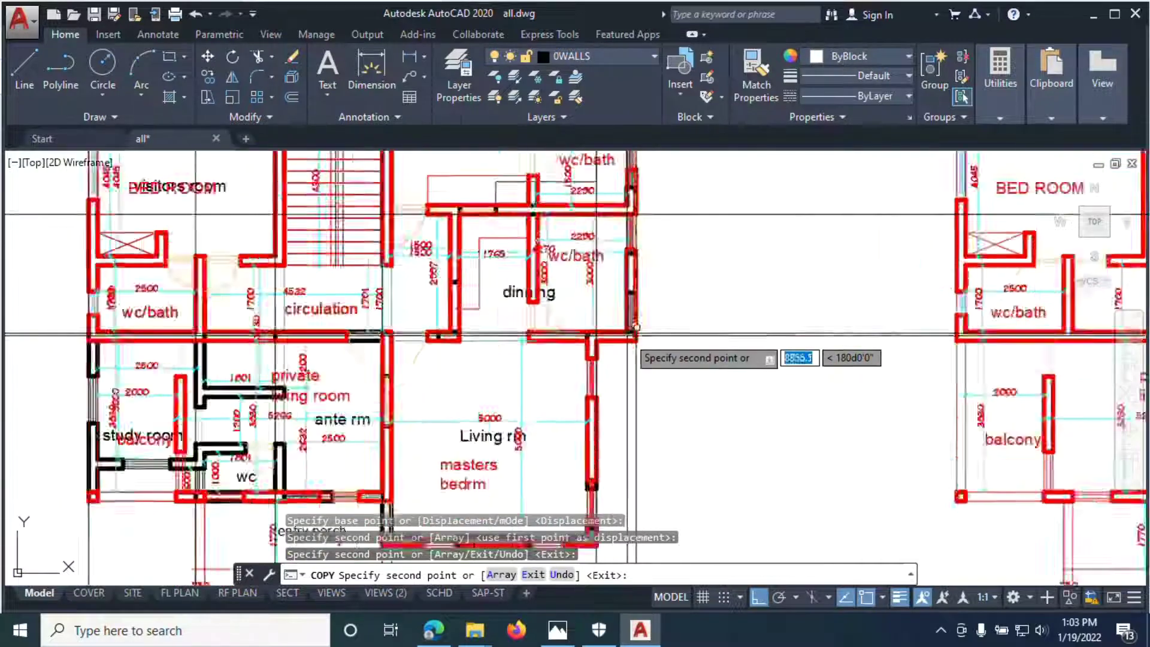
{"action": "left_click", "coordinate": [639, 343]}
{"action": "scroll", "coordinate": [664, 301], "scroll_direction": "down", "scroll_amount": 5}
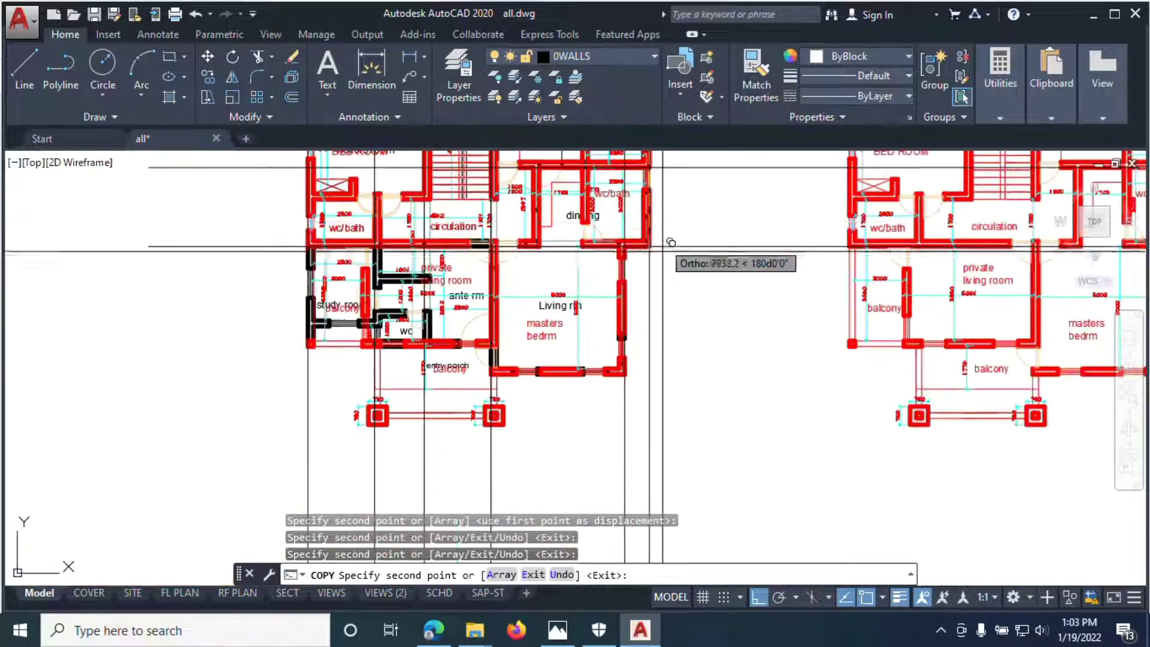
{"action": "scroll", "coordinate": [629, 359], "scroll_direction": "up", "scroll_amount": 5}
{"action": "scroll", "coordinate": [628, 385], "scroll_direction": "down", "scroll_amount": 2}
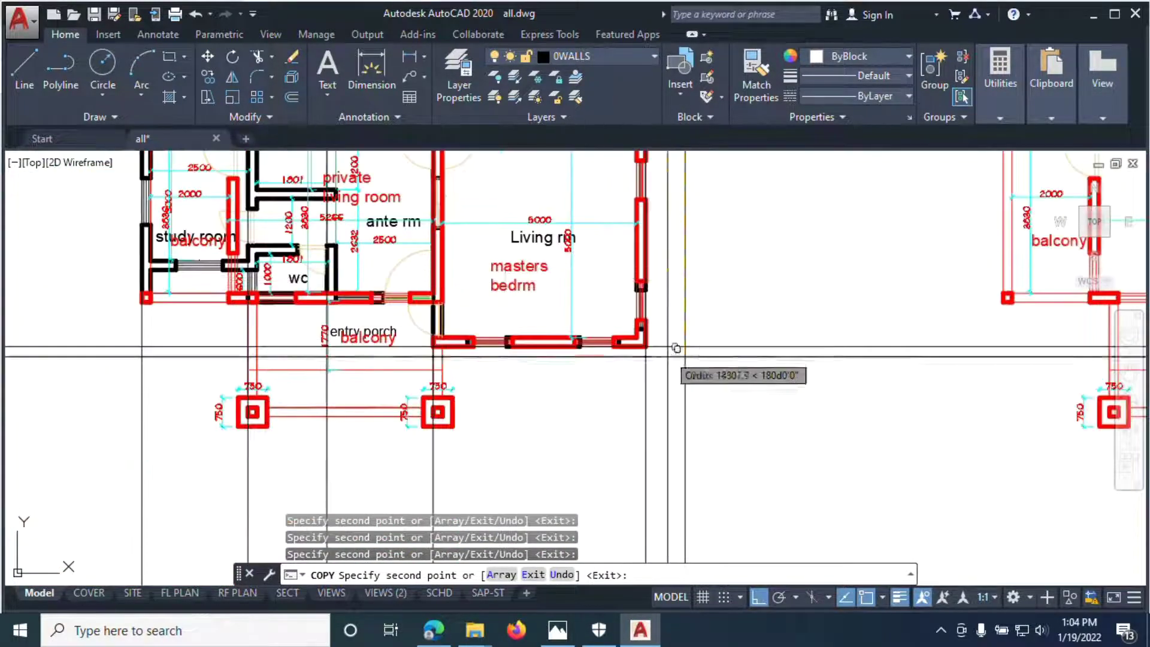
Place copies of the horizontal grid line at the porch columns and the front balcony's edge, and finish copying
{"action": "scroll", "coordinate": [424, 383], "scroll_direction": "up", "scroll_amount": 4}
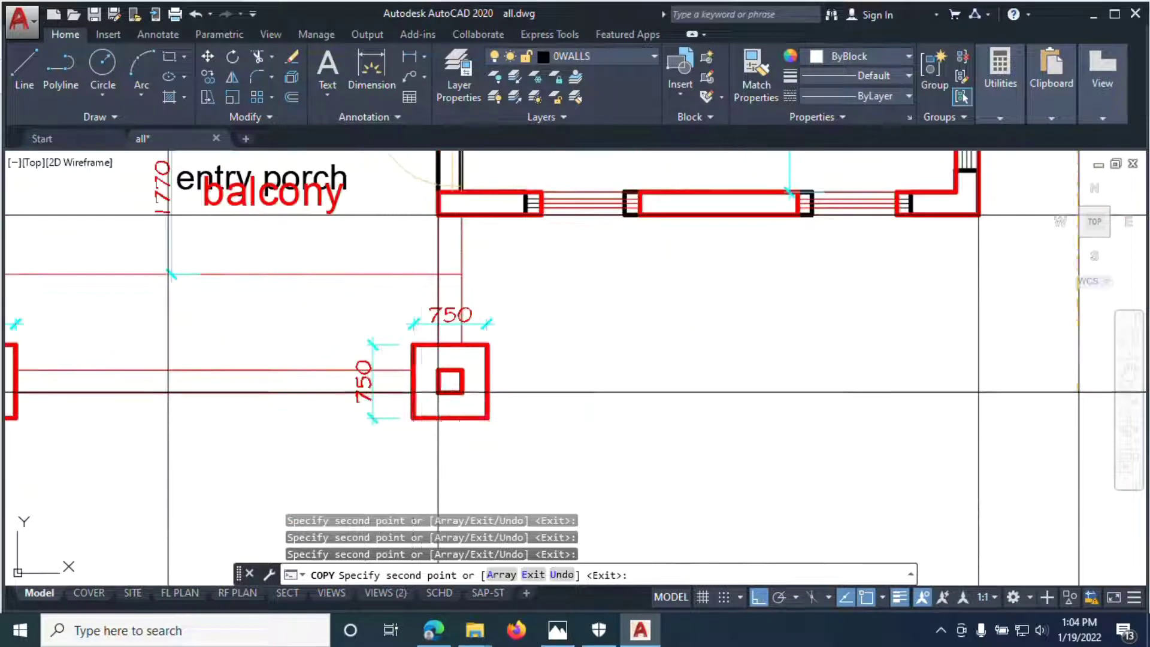
{"action": "scroll", "coordinate": [533, 421], "scroll_direction": "down", "scroll_amount": 2}
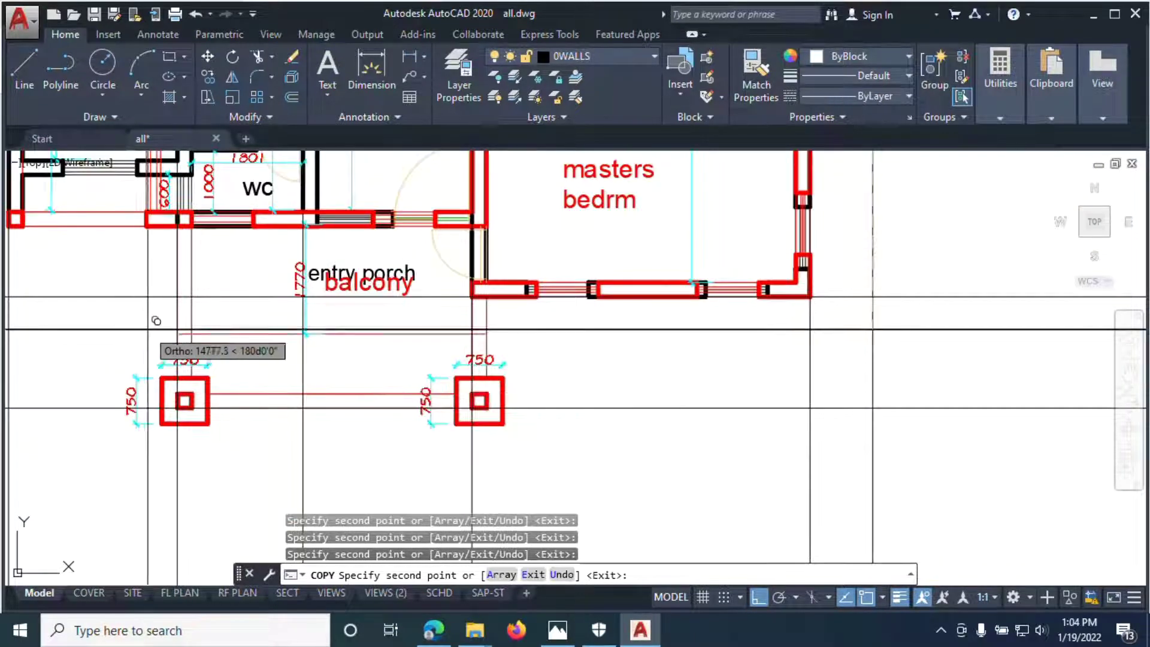
{"action": "scroll", "coordinate": [628, 464], "scroll_direction": "down", "scroll_amount": 3}
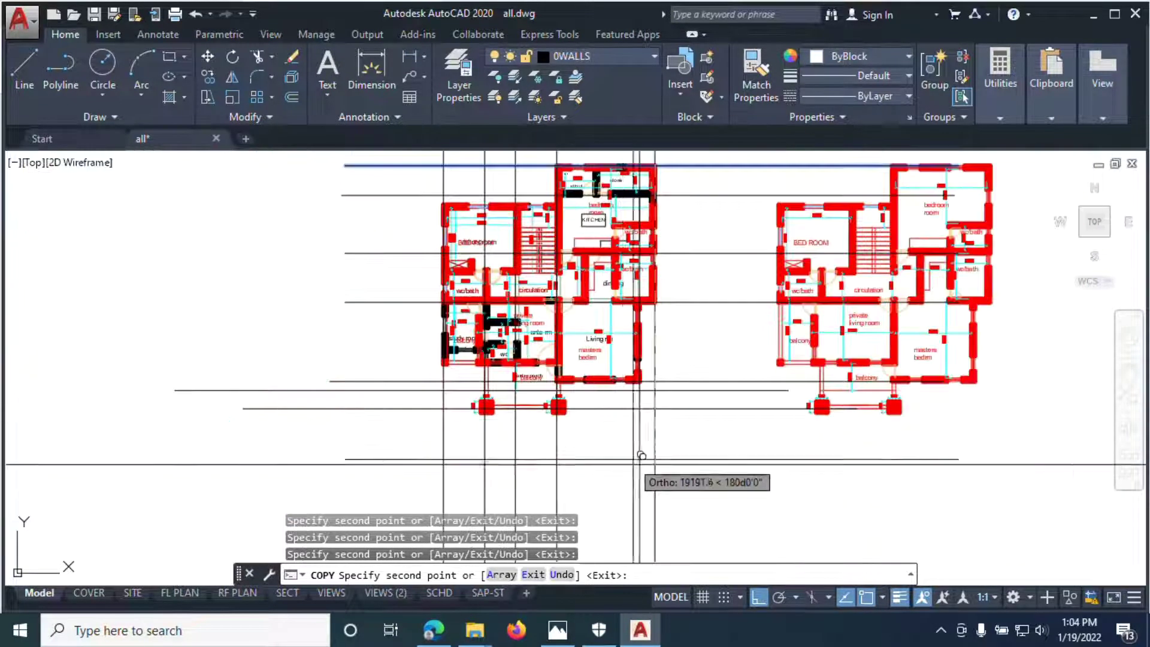
{"action": "scroll", "coordinate": [577, 403], "scroll_direction": "up", "scroll_amount": 3}
{"action": "scroll", "coordinate": [406, 397], "scroll_direction": "down", "scroll_amount": 3}
{"action": "right_click", "coordinate": [183, 252]}
{"action": "left_click", "coordinate": [206, 262]}
{"action": "scroll", "coordinate": [513, 342], "scroll_direction": "down", "scroll_amount": 3}
{"action": "scroll", "coordinate": [436, 309], "scroll_direction": "up", "scroll_amount": 2}
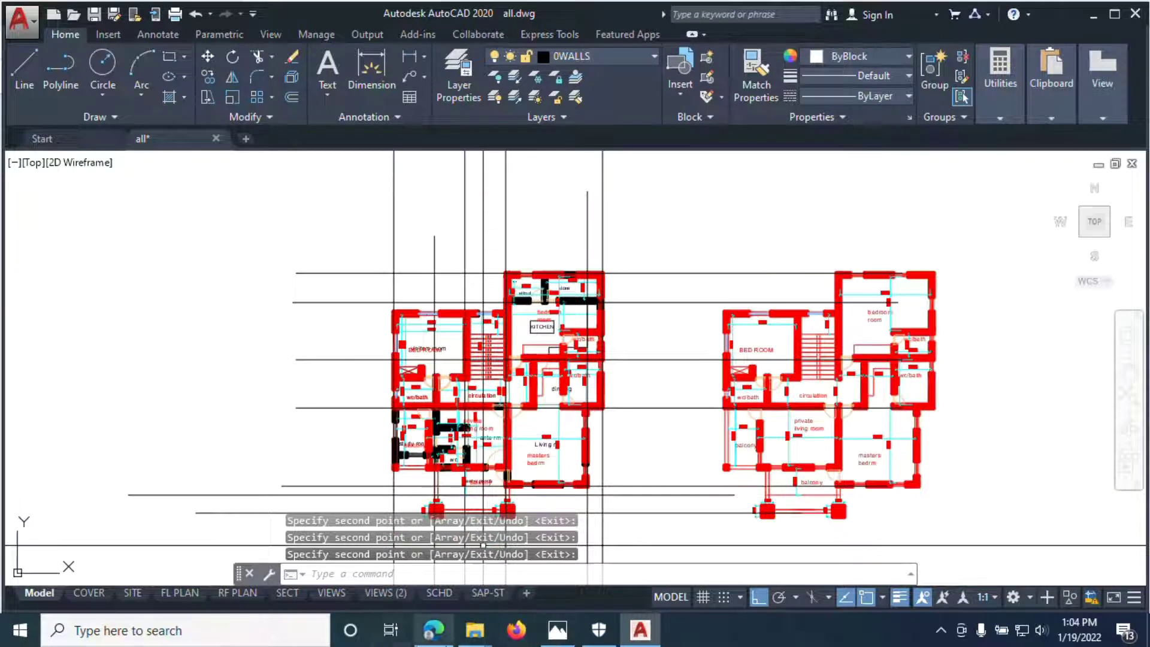
Open all.pdf from the "new" folder and examine the house's exterior renderings on pages 4 and 5
{"action": "mouse_move", "coordinate": [475, 633]}
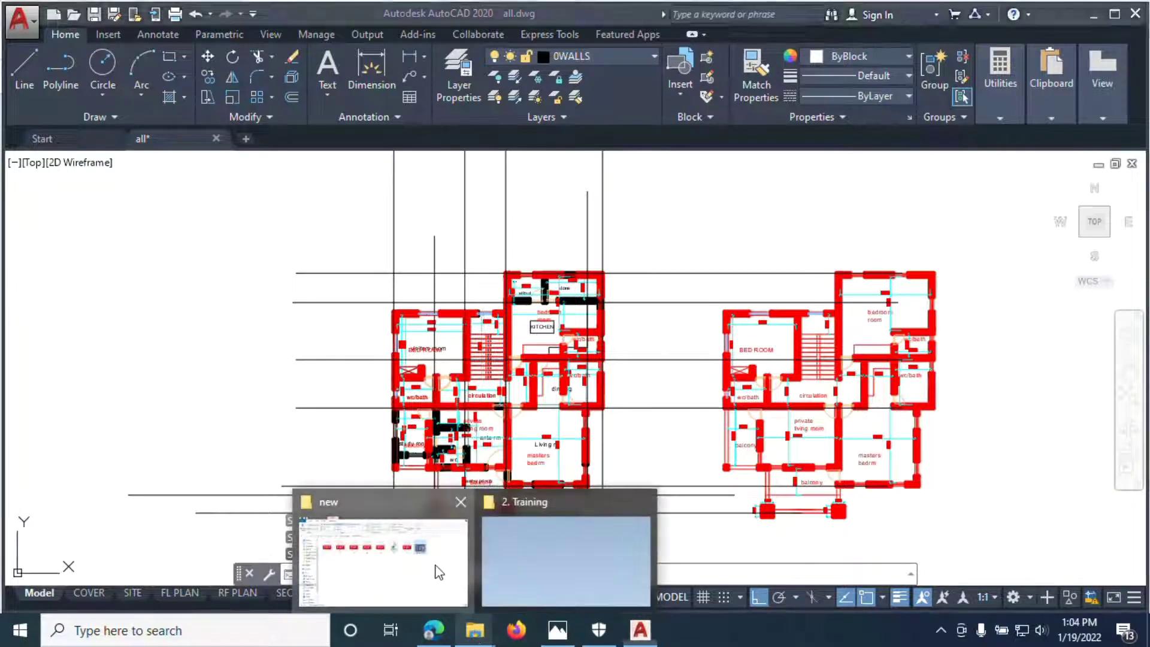
{"action": "left_click", "coordinate": [428, 540]}
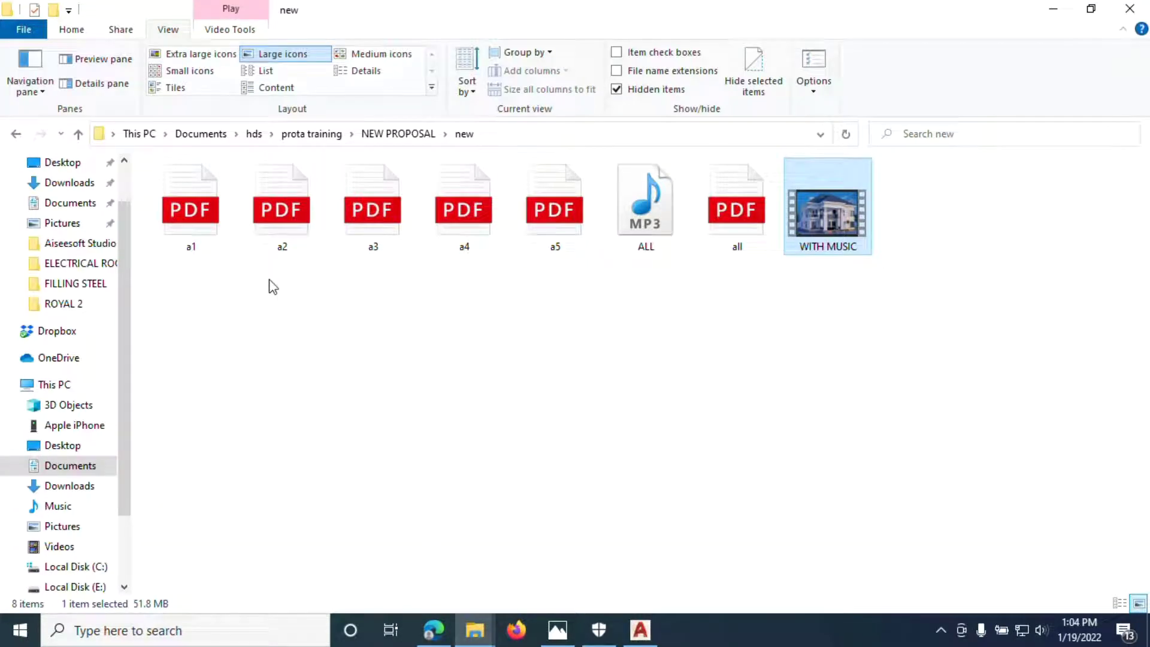
{"action": "double_click", "coordinate": [711, 232]}
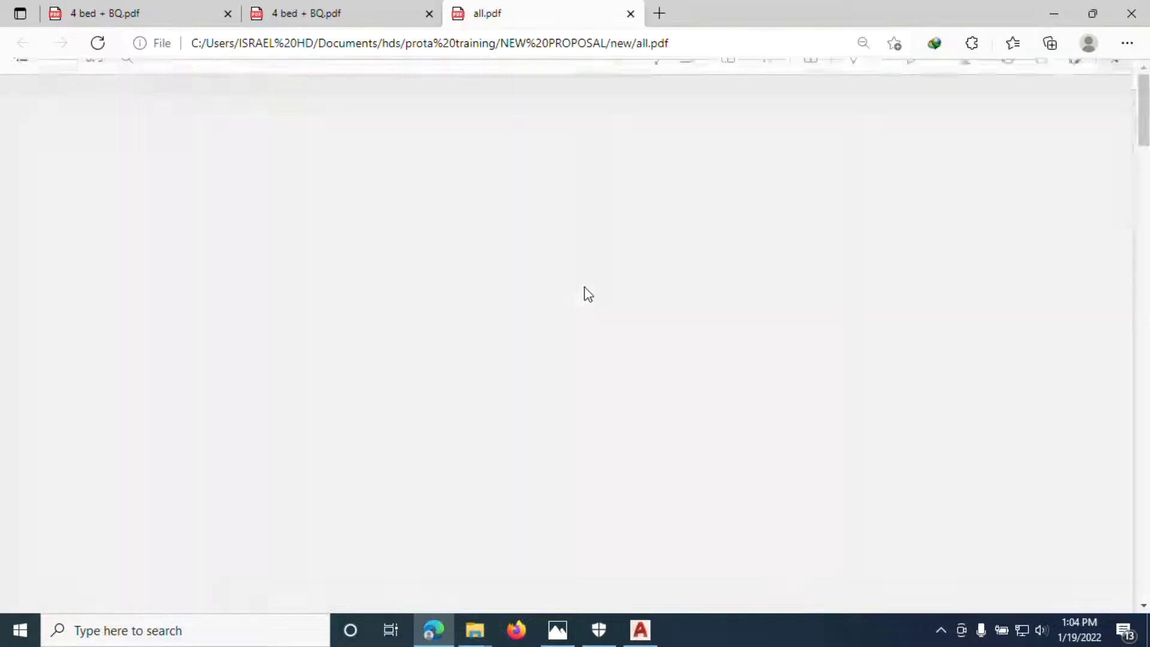
{"action": "scroll", "coordinate": [527, 336], "scroll_direction": "down", "scroll_amount": 15}
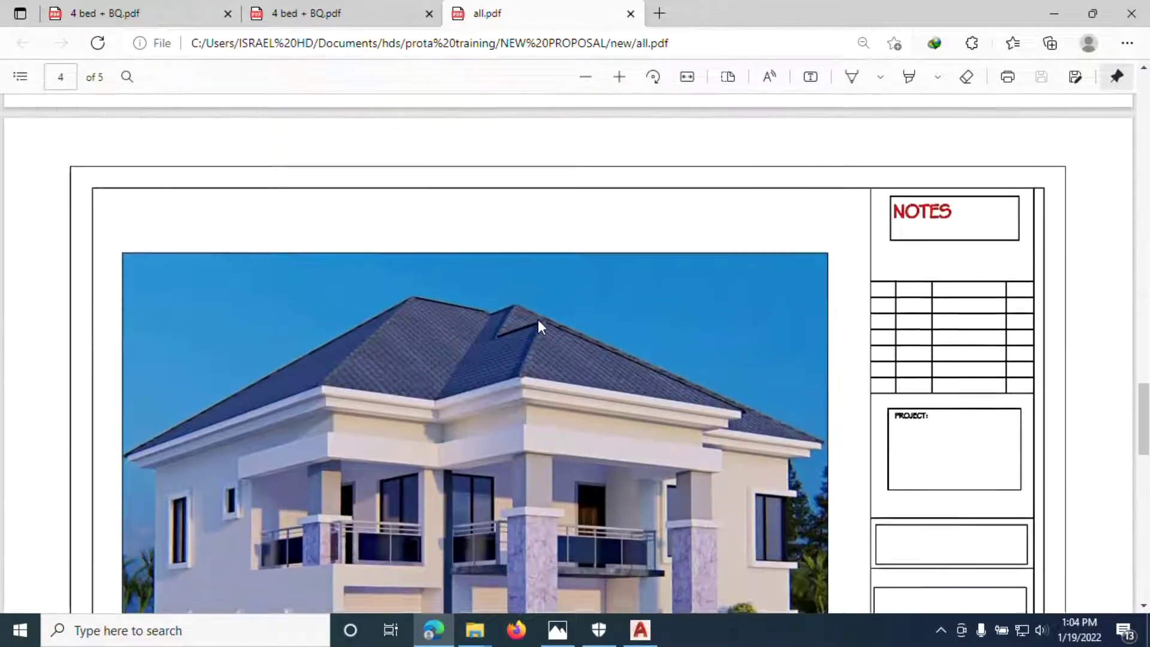
{"action": "scroll", "coordinate": [515, 360], "scroll_direction": "down", "scroll_amount": 5}
{"action": "scroll", "coordinate": [521, 395], "scroll_direction": "up", "scroll_amount": 3}
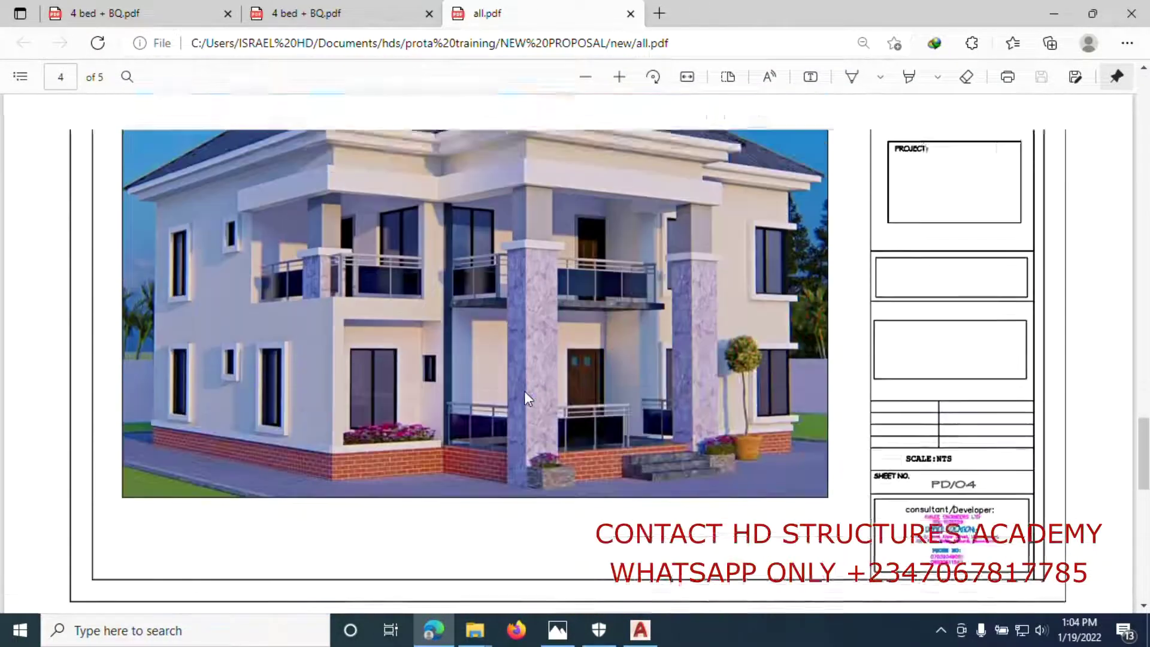
{"action": "scroll", "coordinate": [509, 325], "scroll_direction": "down", "scroll_amount": 10}
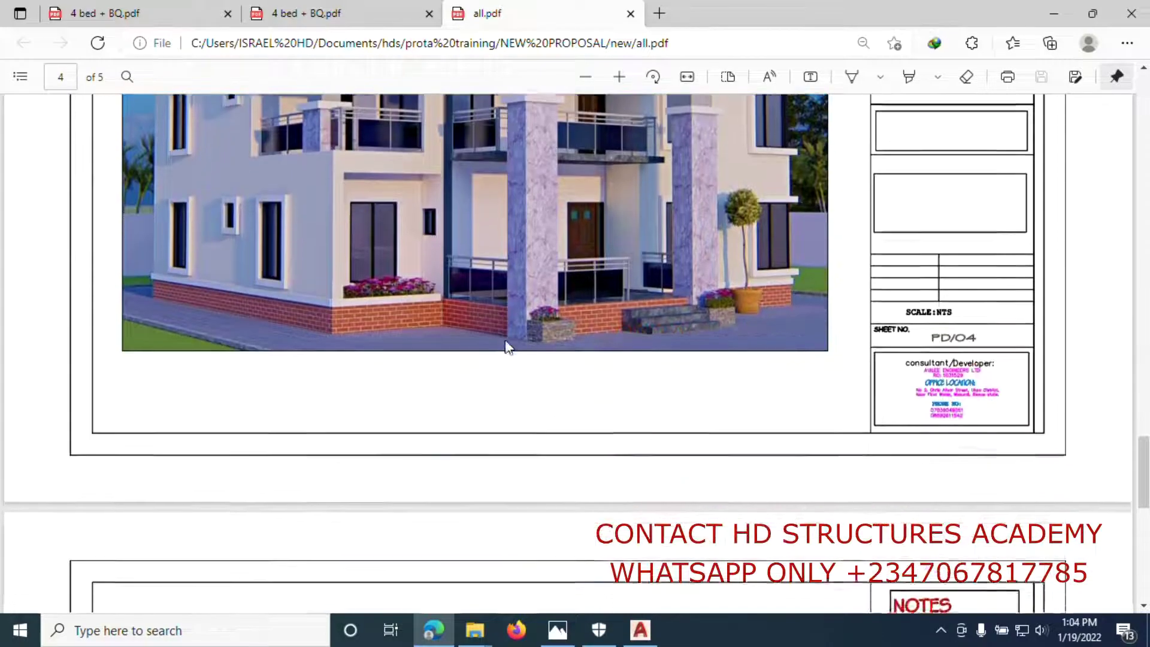
{"action": "scroll", "coordinate": [505, 350], "scroll_direction": "down", "scroll_amount": 3}
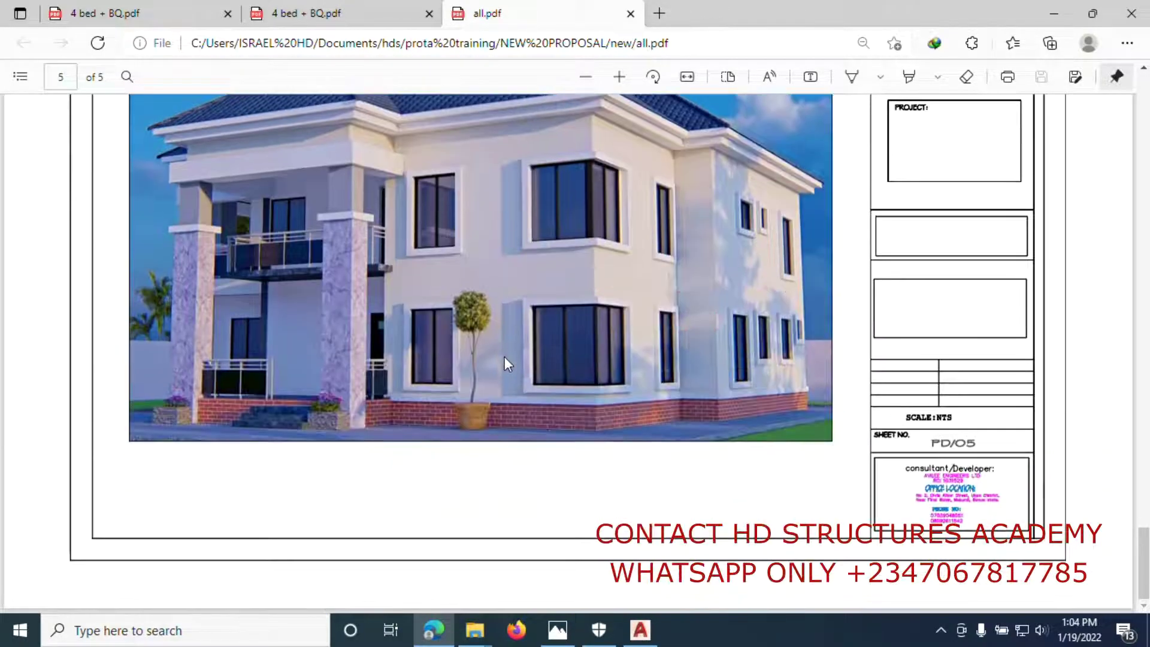
Examine the front exterior rendering on page 3 of all.pdf and return to the all.dwg drawing in AutoCAD
{"action": "scroll", "coordinate": [504, 368], "scroll_direction": "up", "scroll_amount": 10}
{"action": "scroll", "coordinate": [620, 290], "scroll_direction": "up", "scroll_amount": 10}
{"action": "scroll", "coordinate": [620, 285], "scroll_direction": "down", "scroll_amount": 6}
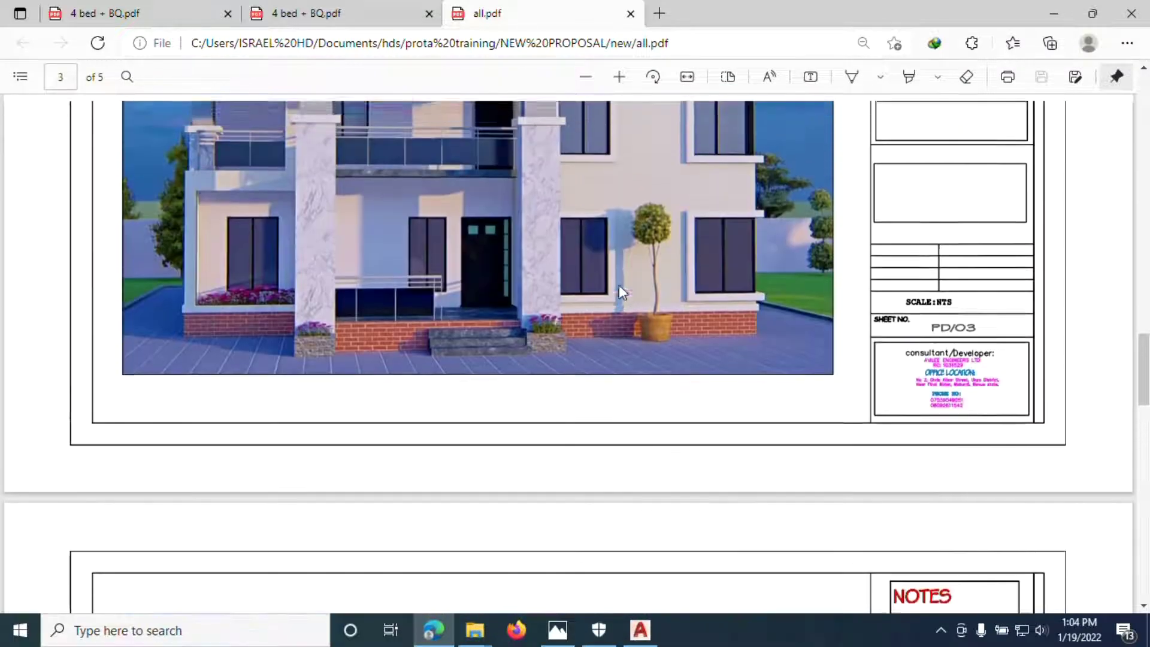
{"action": "scroll", "coordinate": [876, 126], "scroll_direction": "up", "scroll_amount": 3}
{"action": "left_click", "coordinate": [1053, 13]}
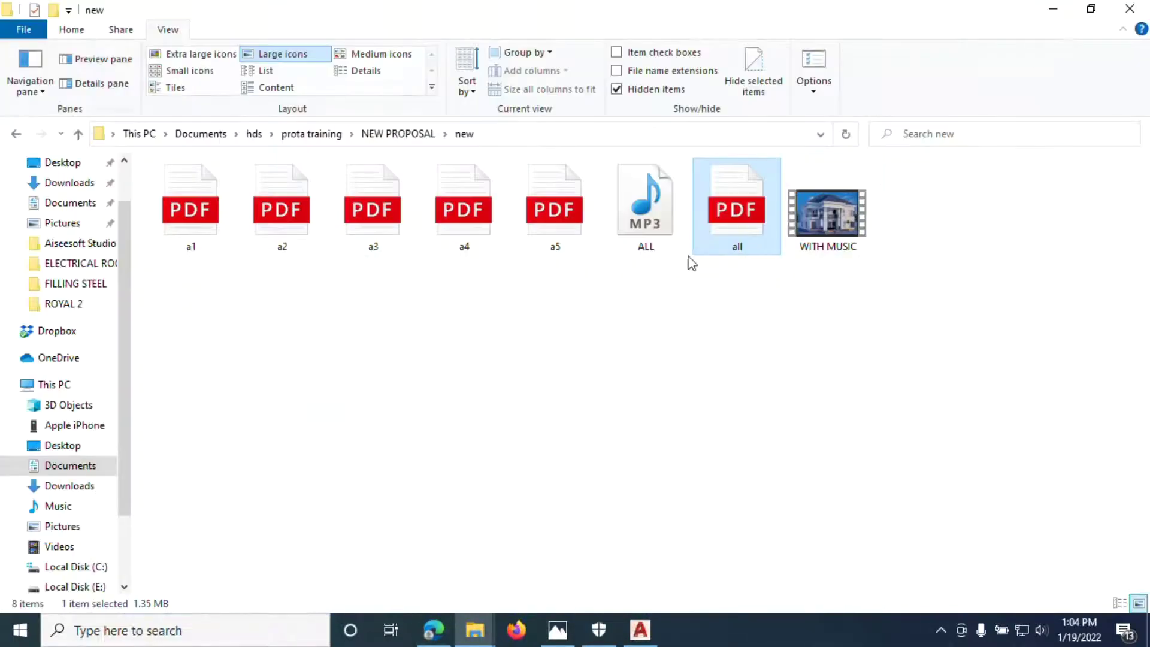
{"action": "left_click", "coordinate": [1070, 15]}
Move the separate red first floor plan farther east, clear of the ends of the horizontal grid lines
{"action": "scroll", "coordinate": [420, 473], "scroll_direction": "up", "scroll_amount": 5}
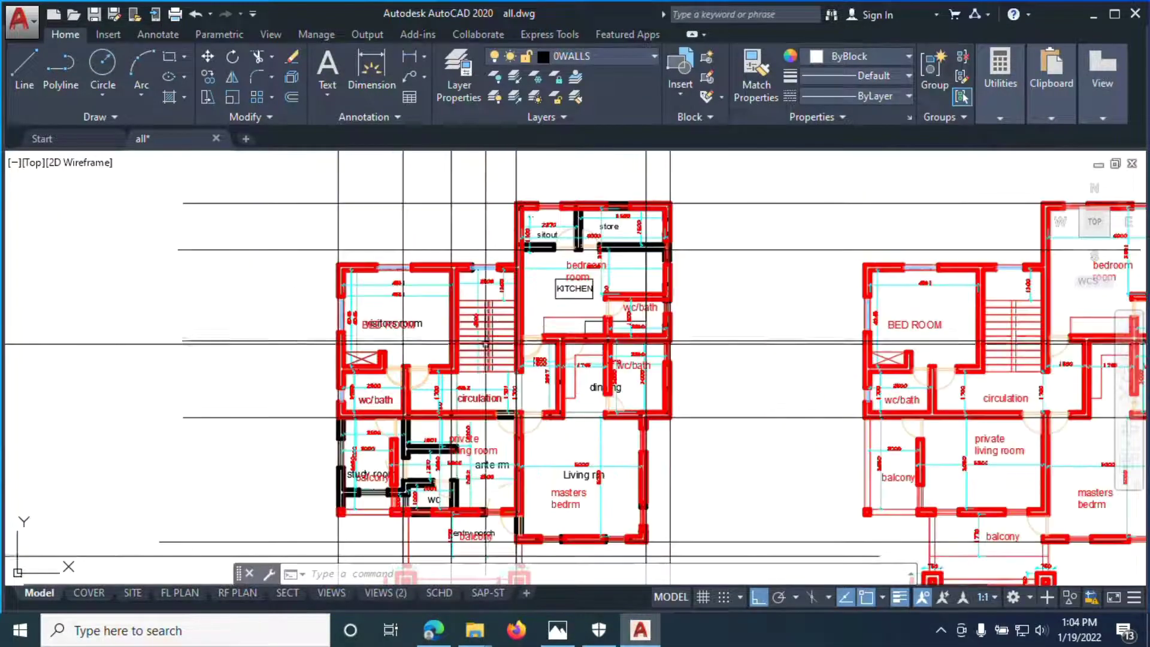
{"action": "scroll", "coordinate": [419, 473], "scroll_direction": "down", "scroll_amount": 4}
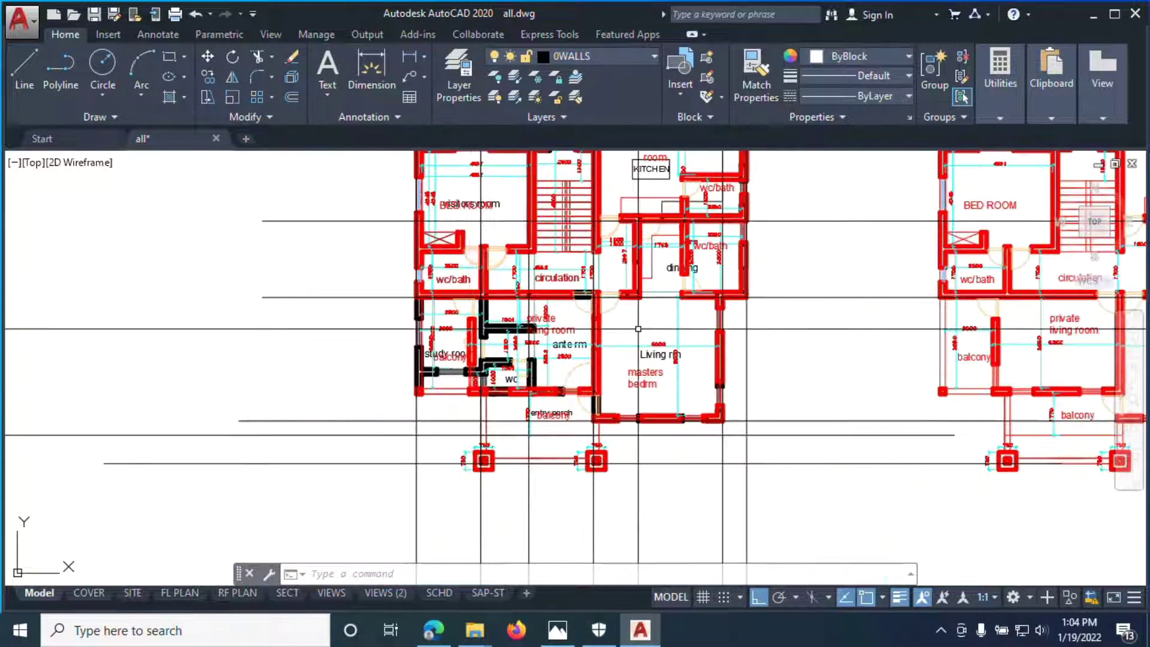
{"action": "scroll", "coordinate": [599, 299], "scroll_direction": "up", "scroll_amount": 3}
{"action": "middle_click_drag", "start_coordinate": [497, 340], "coordinate": [456, 496]}
{"action": "scroll", "coordinate": [457, 495], "scroll_direction": "down", "scroll_amount": 3}
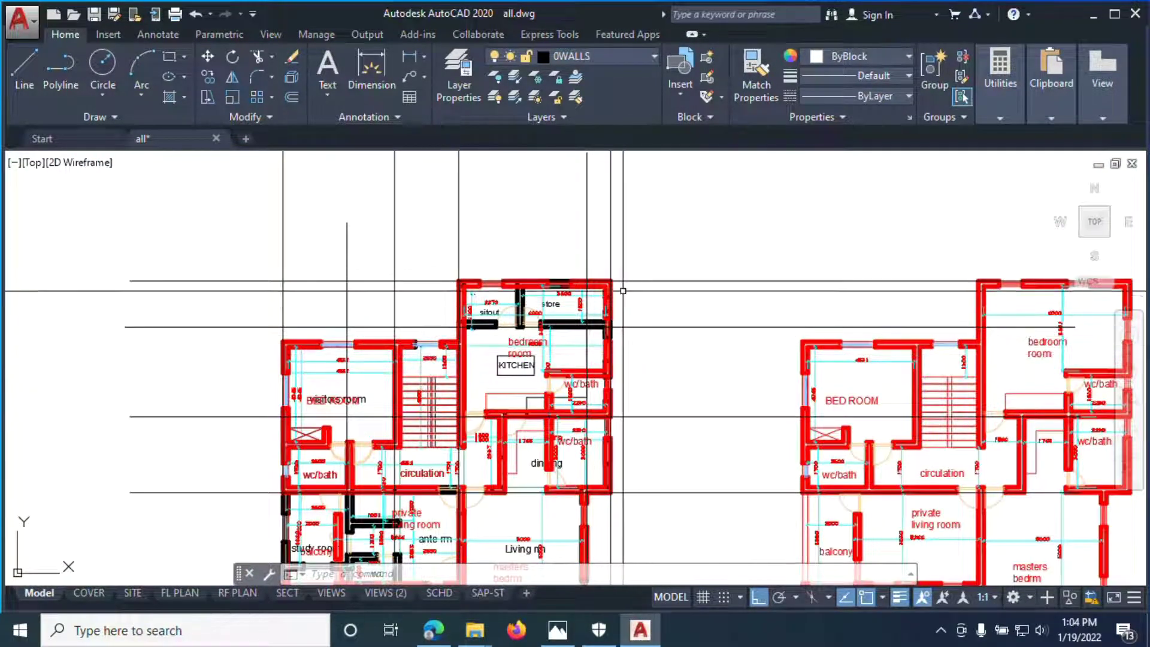
{"action": "scroll", "coordinate": [627, 305], "scroll_direction": "down", "scroll_amount": 4}
{"action": "left_click", "coordinate": [639, 231]}
{"action": "left_click", "coordinate": [922, 519]}
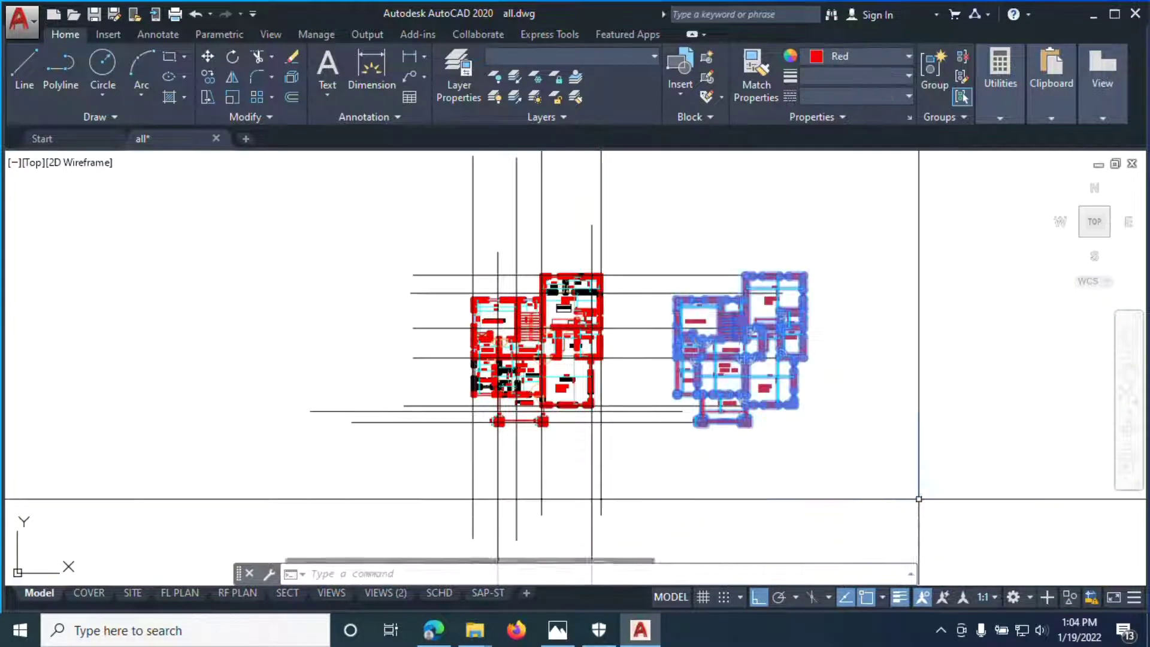
{"action": "right_click", "coordinate": [714, 277]}
{"action": "left_click", "coordinate": [744, 344]}
{"action": "left_click", "coordinate": [726, 339]}
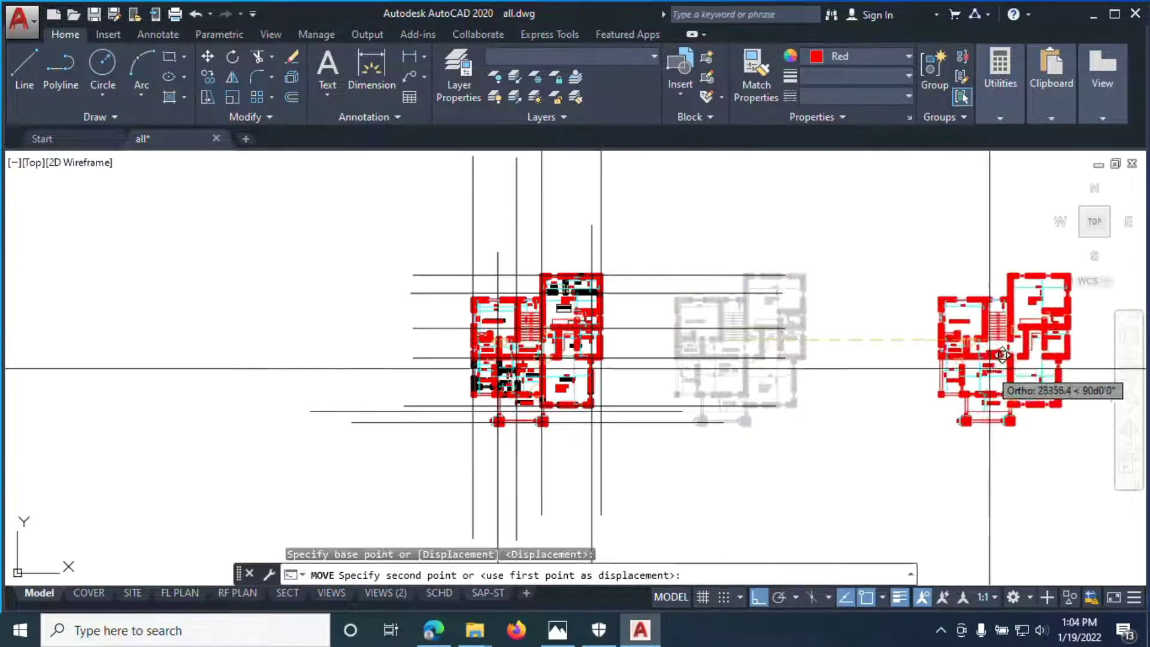
{"action": "left_click", "coordinate": [995, 357]}
Copy the horizontal grid line at the store's south wall down to the visitors room's outer north wall
{"action": "scroll", "coordinate": [440, 344], "scroll_direction": "up", "scroll_amount": 4}
{"action": "scroll", "coordinate": [844, 345], "scroll_direction": "up", "scroll_amount": 4}
{"action": "scroll", "coordinate": [649, 299], "scroll_direction": "down", "scroll_amount": 4}
{"action": "scroll", "coordinate": [452, 254], "scroll_direction": "up", "scroll_amount": 2}
{"action": "left_click", "coordinate": [344, 221]}
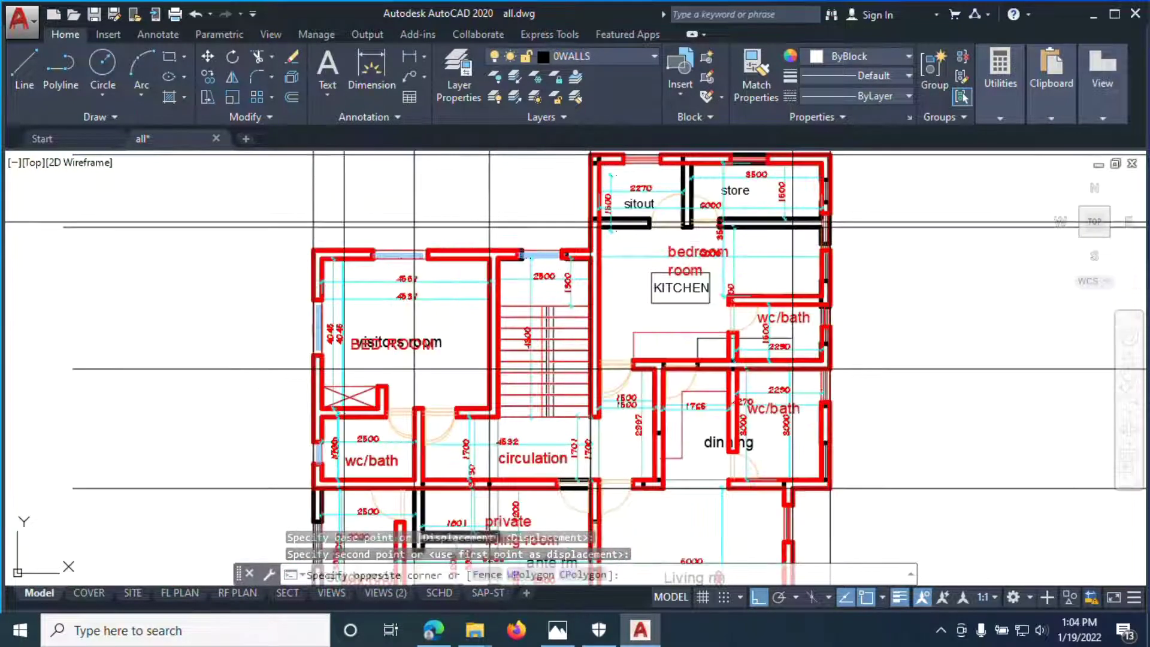
{"action": "left_click", "coordinate": [336, 238]}
{"action": "right_click", "coordinate": [378, 198]}
{"action": "left_click", "coordinate": [436, 336]}
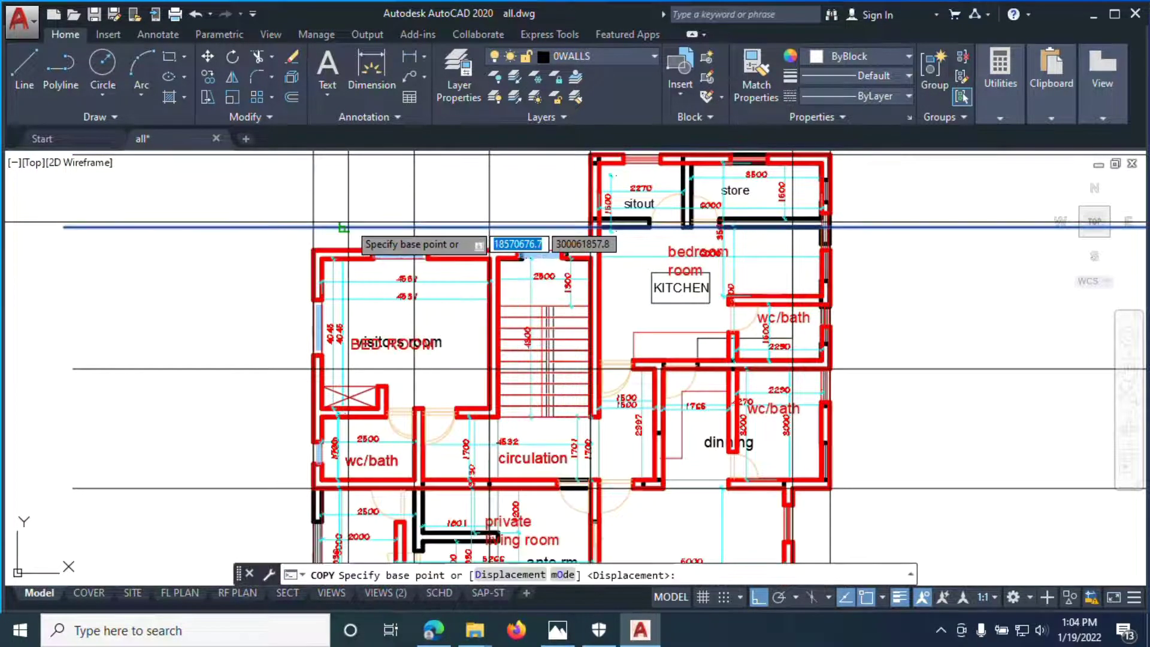
{"action": "left_click", "coordinate": [347, 246]}
{"action": "key", "text": "Return"}
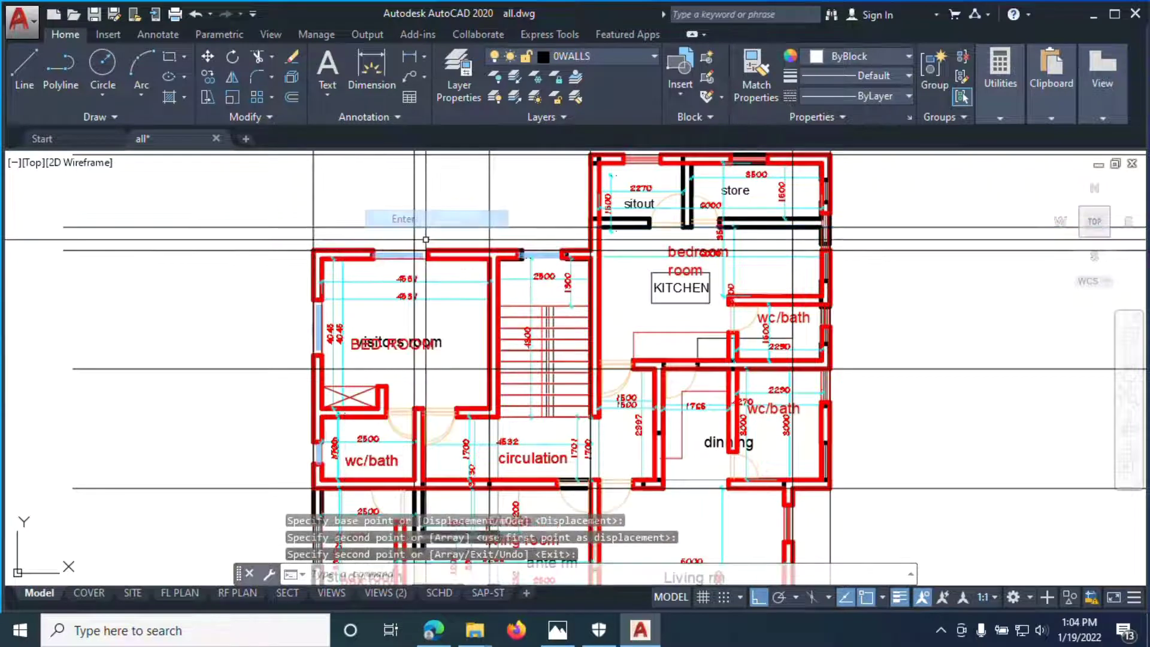
Draw a rectangle around the overlaid house plans, leaving a margin outside the walls and porch columns
{"action": "scroll", "coordinate": [419, 270], "scroll_direction": "down", "scroll_amount": 5}
{"action": "scroll", "coordinate": [435, 232], "scroll_direction": "up", "scroll_amount": 2}
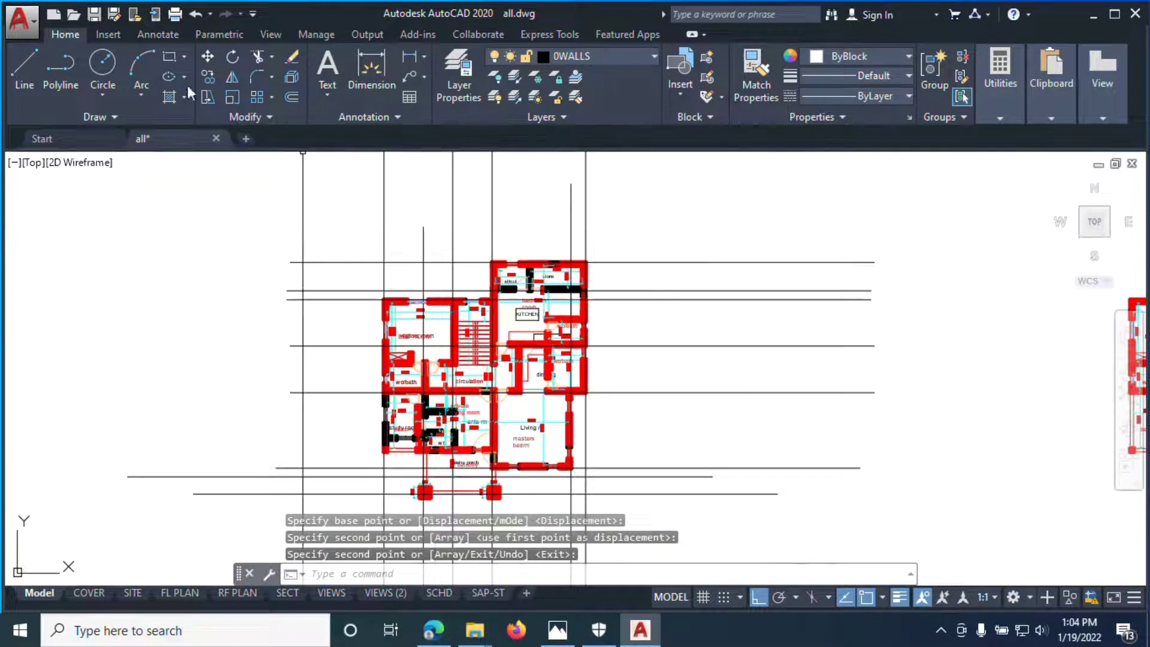
{"action": "left_click", "coordinate": [168, 57]}
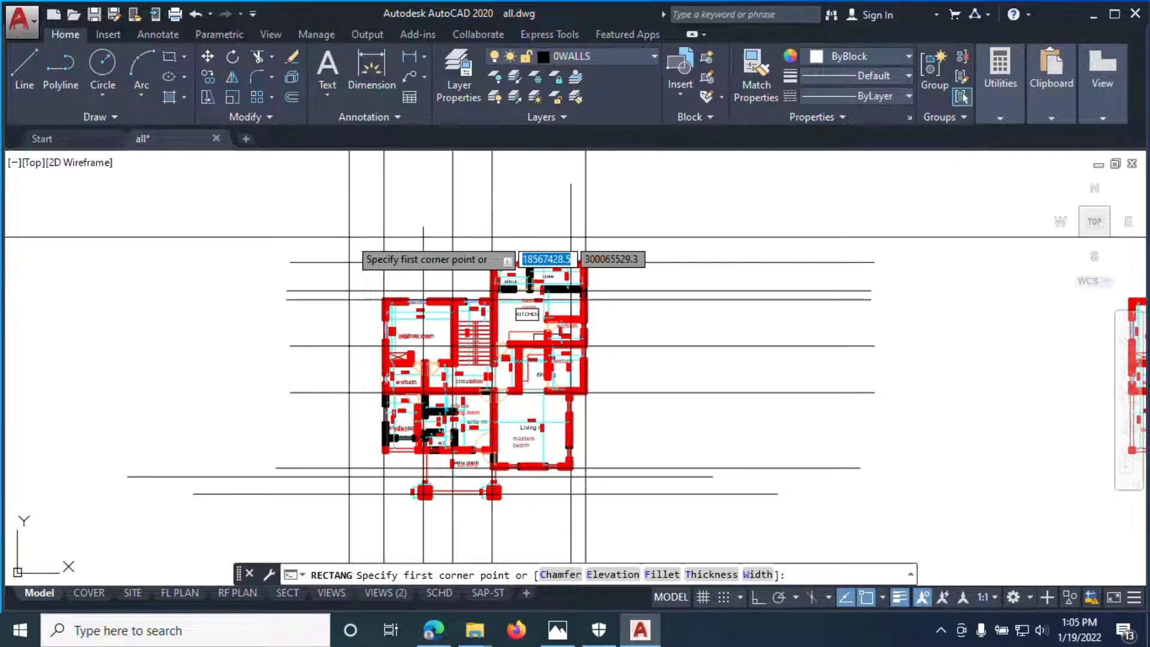
{"action": "left_click", "coordinate": [350, 237]}
{"action": "scroll", "coordinate": [384, 268], "scroll_direction": "down", "scroll_amount": 2}
{"action": "scroll", "coordinate": [543, 415], "scroll_direction": "up", "scroll_amount": 2}
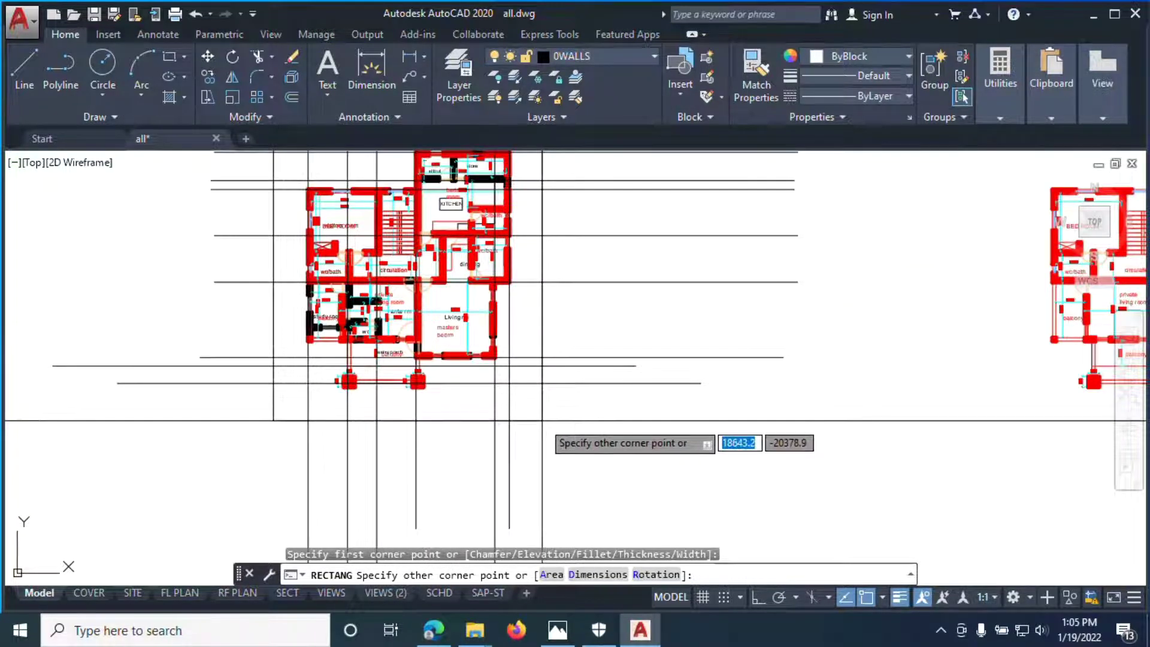
{"action": "left_click", "coordinate": [545, 421]}
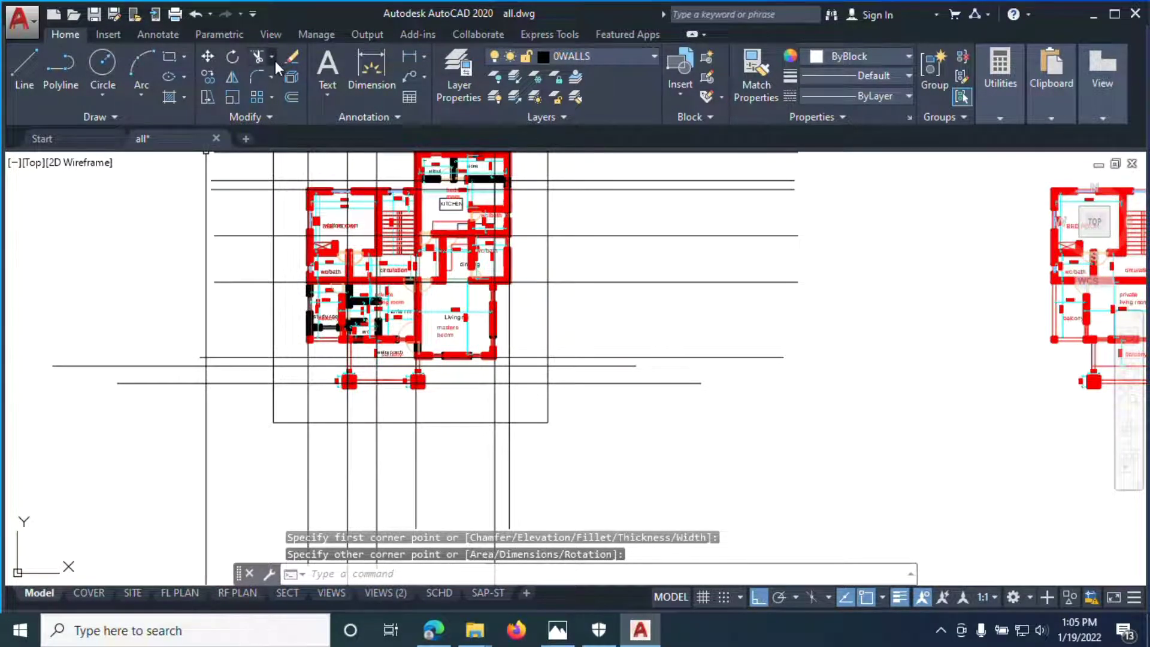
Trim the grid line ends beyond the rectangle's east and north sides, using the rectangle as the cutting edge
{"action": "left_click", "coordinate": [259, 58]}
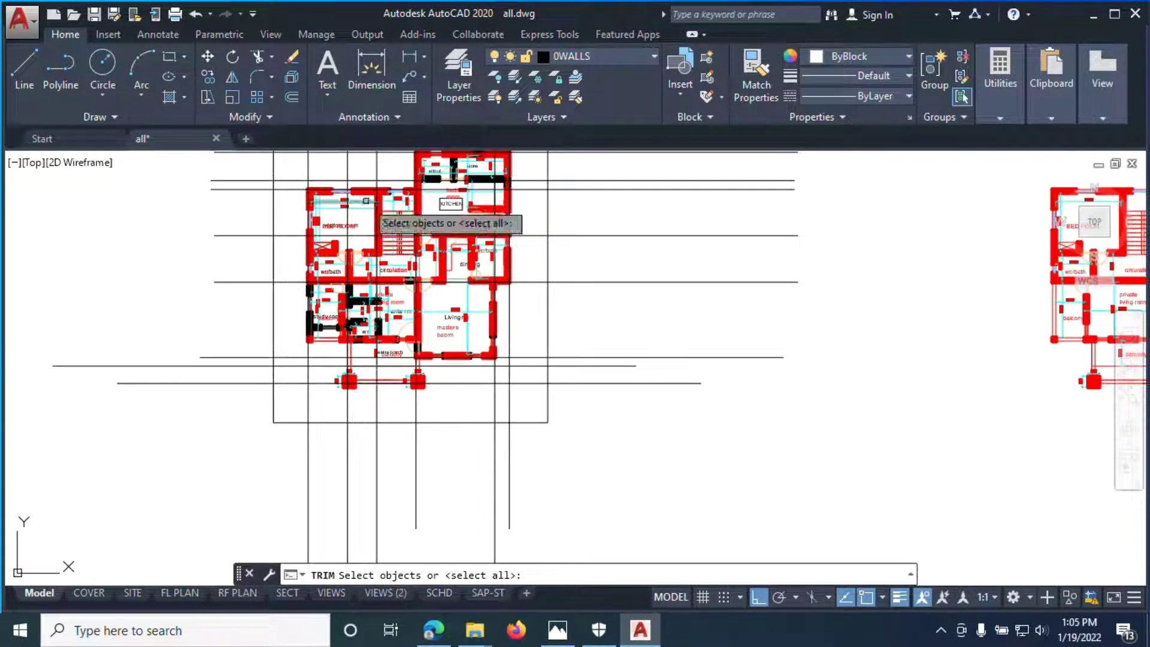
{"action": "left_click", "coordinate": [539, 421]}
{"action": "key", "text": "Return"}
{"action": "scroll", "coordinate": [590, 444], "scroll_direction": "down", "scroll_amount": 2}
{"action": "left_click", "coordinate": [672, 472]}
{"action": "left_click", "coordinate": [594, 240]}
{"action": "left_click", "coordinate": [579, 237]}
{"action": "left_click", "coordinate": [306, 192]}
Trim the grid line ends beyond the rectangle's west and south sides and finish trimming
{"action": "left_click", "coordinate": [372, 398]}
{"action": "left_click", "coordinate": [303, 222]}
{"action": "left_click", "coordinate": [599, 477]}
{"action": "left_click", "coordinate": [343, 453]}
{"action": "scroll", "coordinate": [497, 210], "scroll_direction": "up", "scroll_amount": 4}
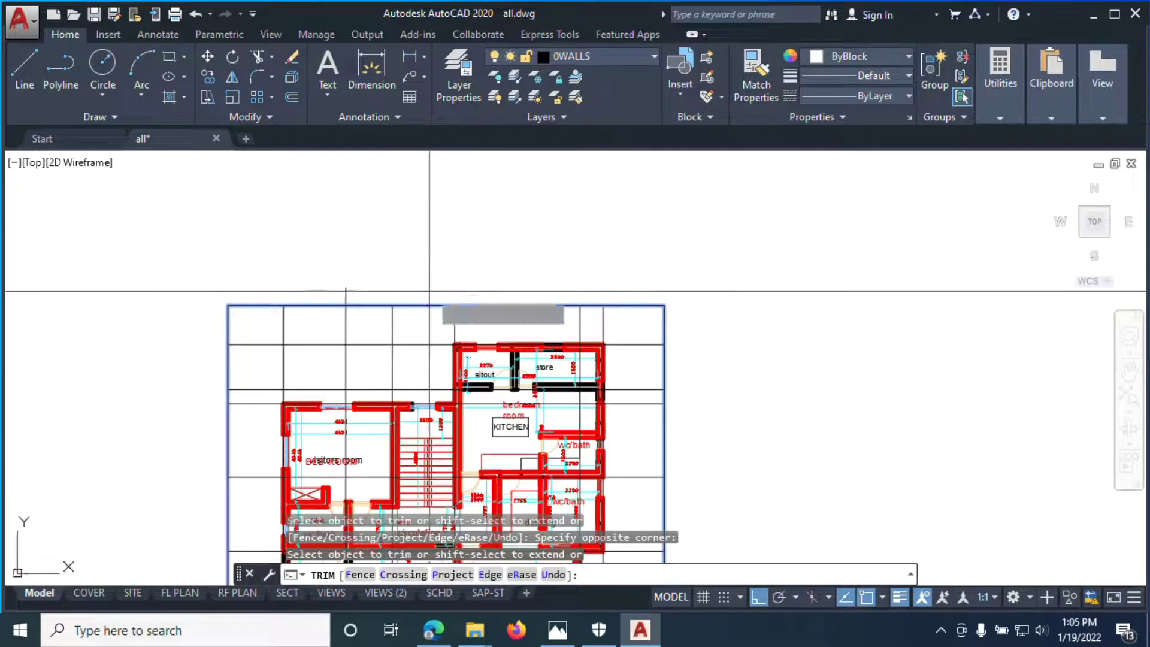
{"action": "right_click", "coordinate": [359, 222]}
{"action": "left_click", "coordinate": [393, 231]}
Examine the grid lines around the entry porch columns and the study room's south wall
{"action": "scroll", "coordinate": [401, 237], "scroll_direction": "down", "scroll_amount": 3}
{"action": "scroll", "coordinate": [416, 320], "scroll_direction": "up", "scroll_amount": 3}
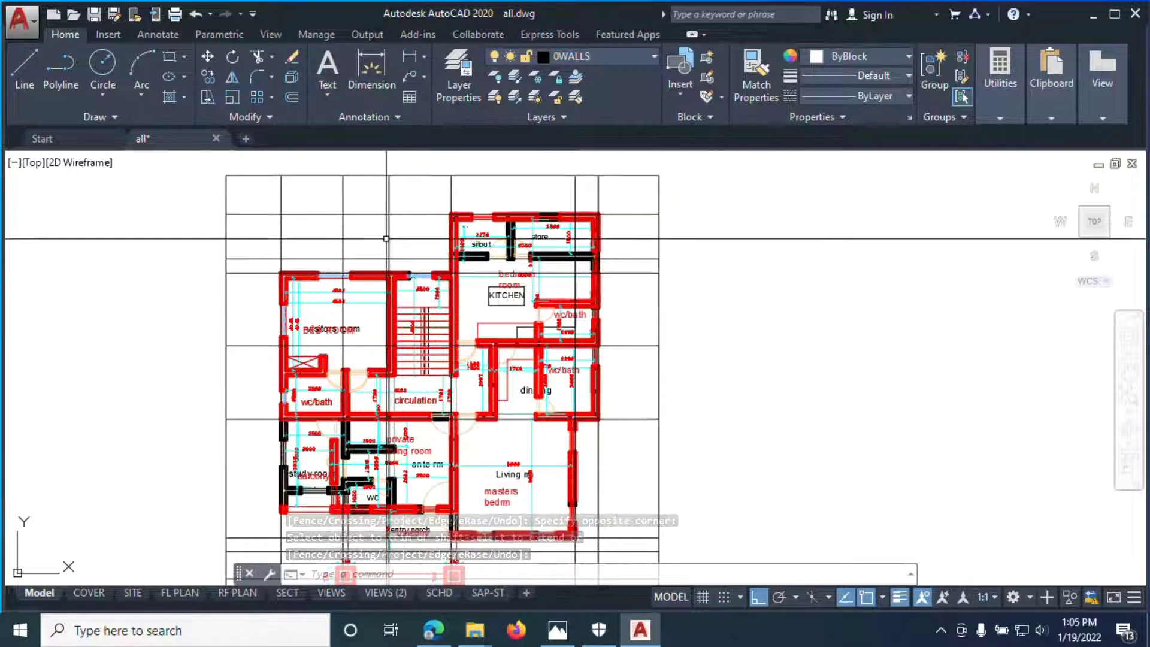
{"action": "scroll", "coordinate": [383, 306], "scroll_direction": "down", "scroll_amount": 3}
{"action": "scroll", "coordinate": [347, 449], "scroll_direction": "up", "scroll_amount": 6}
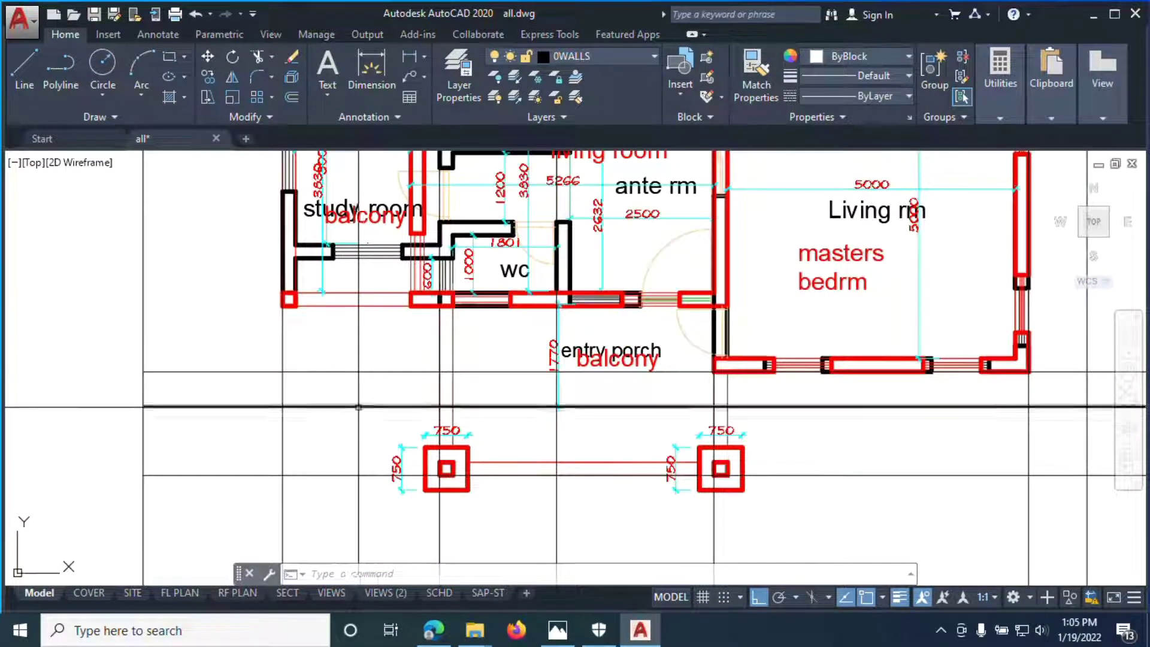
{"action": "scroll", "coordinate": [360, 408], "scroll_direction": "down", "scroll_amount": 2}
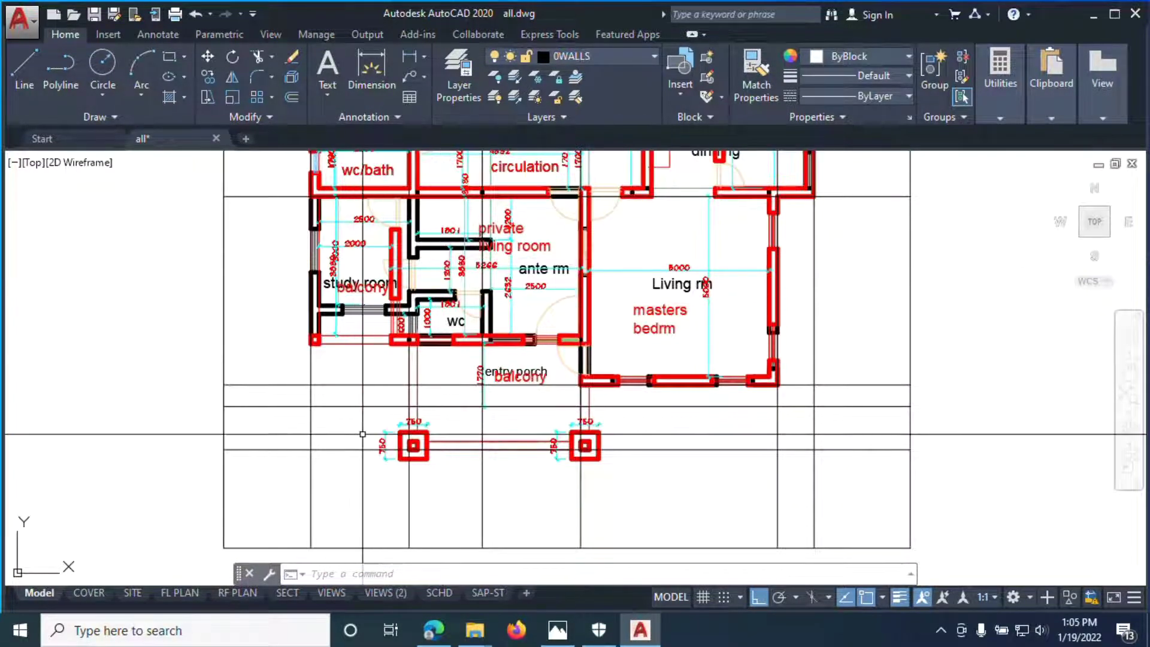
{"action": "scroll", "coordinate": [321, 299], "scroll_direction": "up", "scroll_amount": 4}
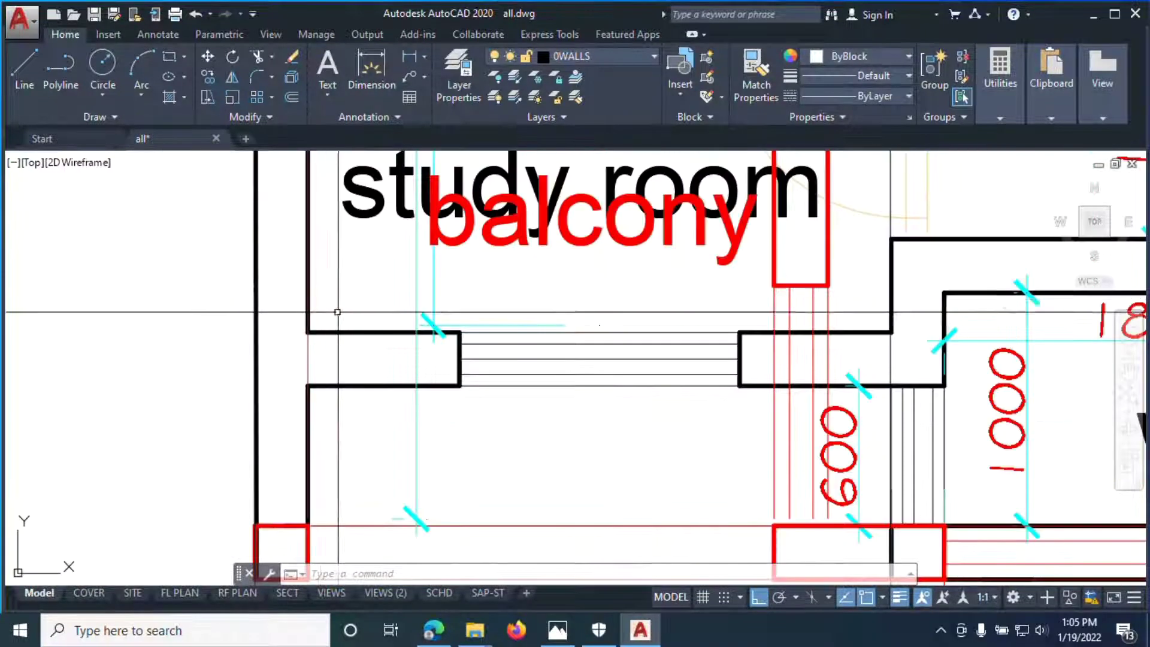
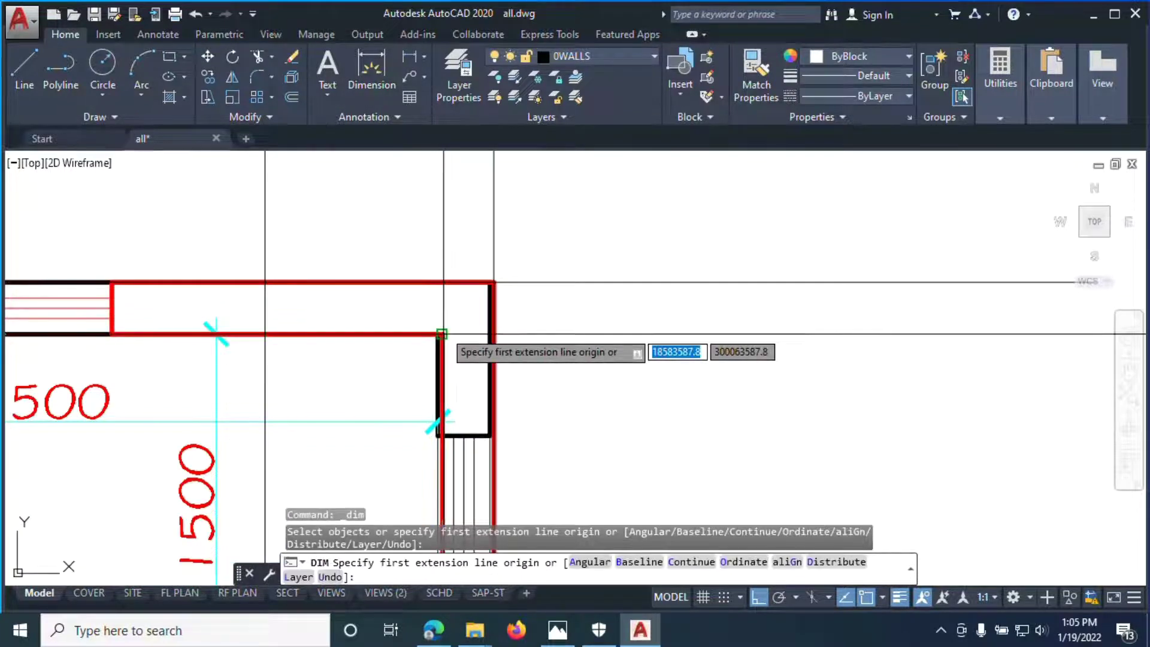
Measure the store's north wall thickness at its north-east corner with a trial dimension, without placing it
{"action": "left_click", "coordinate": [441, 334]}
{"action": "left_click", "coordinate": [443, 282]}
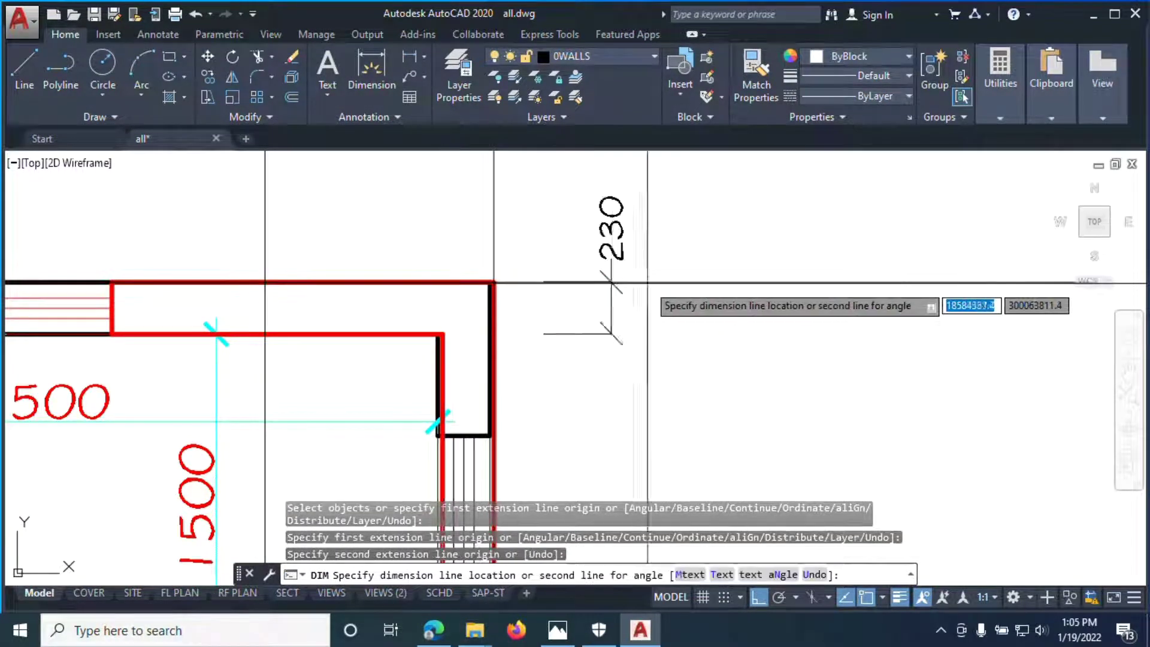
{"action": "right_click", "coordinate": [561, 230]}
{"action": "left_click", "coordinate": [607, 259]}
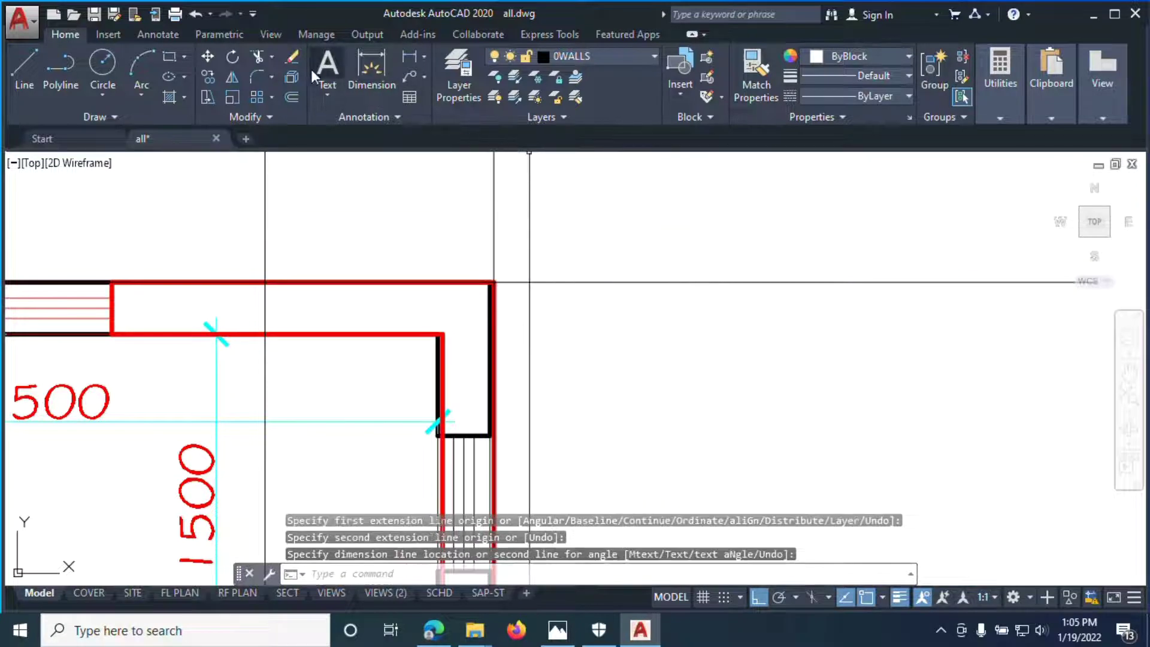
Offset the grid line on the store's east wall inward by 230/2 to the wall's centre
{"action": "left_click", "coordinate": [292, 93]}
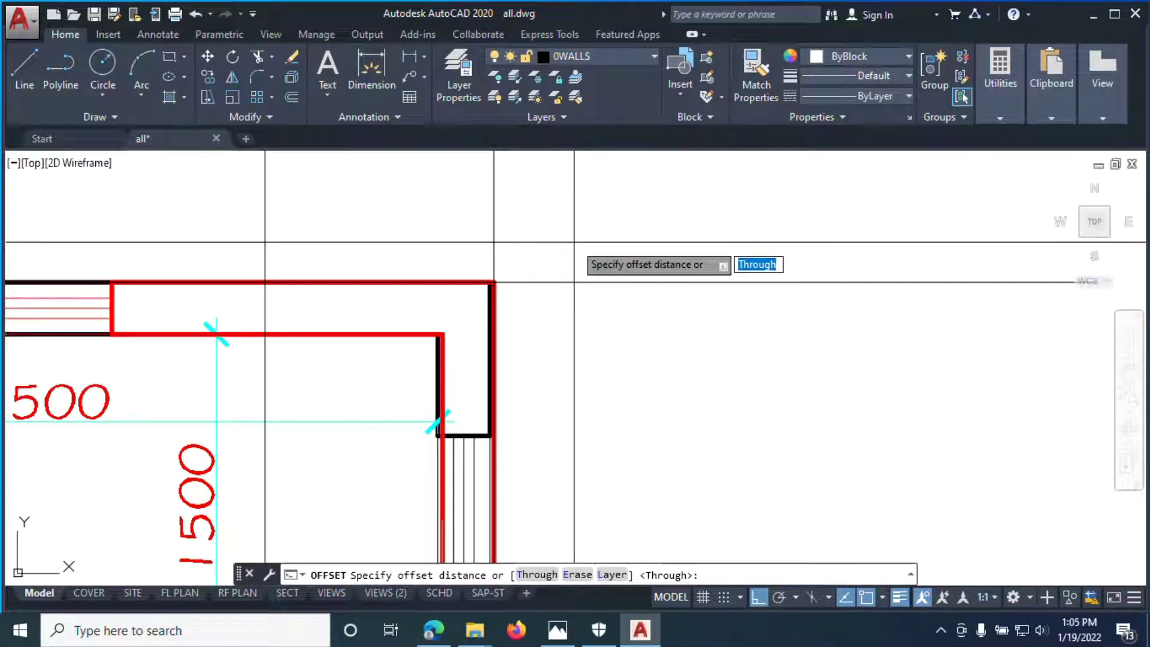
{"action": "left_click", "coordinate": [941, 629]}
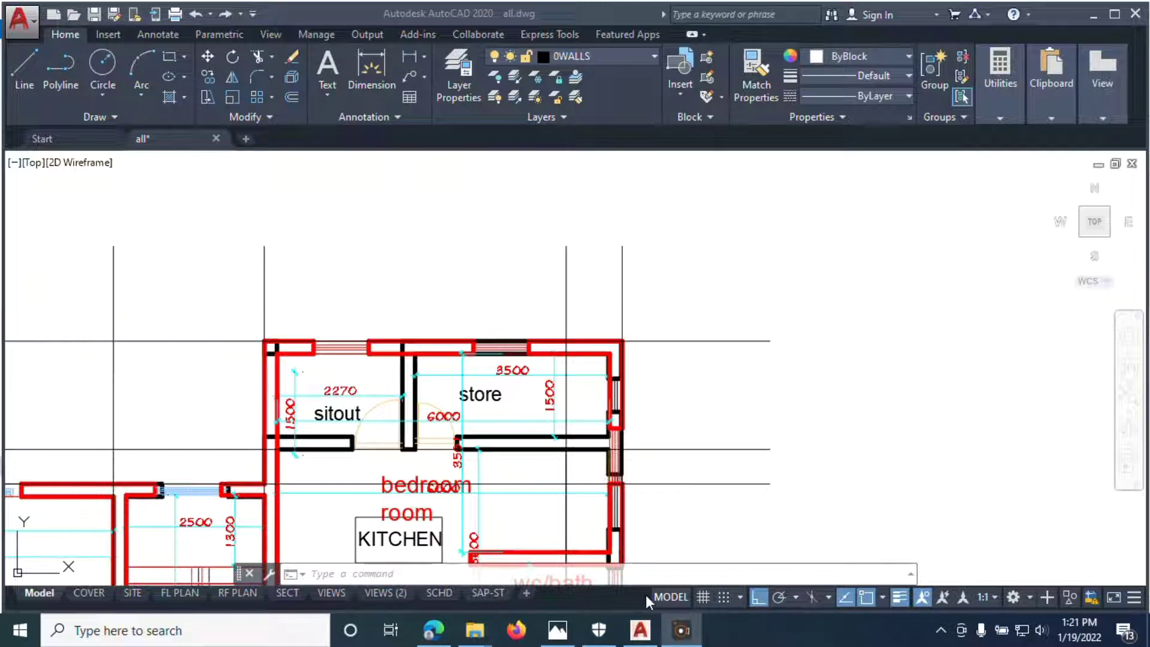
{"action": "scroll", "coordinate": [600, 334], "scroll_direction": "down", "scroll_amount": 2}
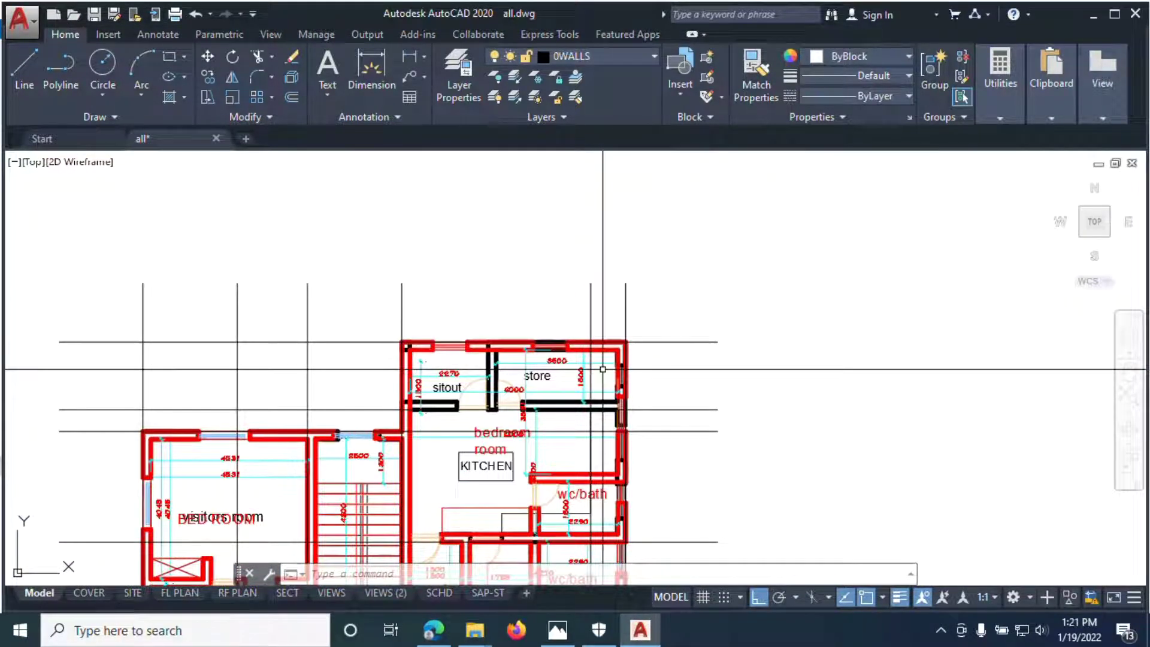
{"action": "scroll", "coordinate": [603, 344], "scroll_direction": "up", "scroll_amount": 5}
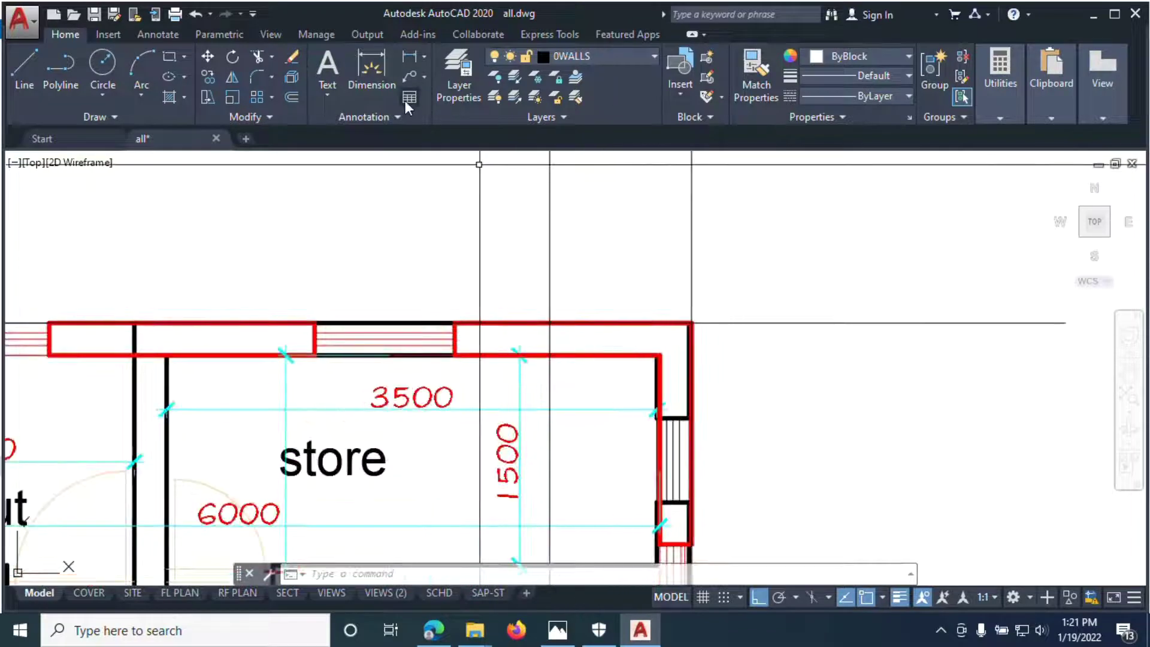
{"action": "left_click", "coordinate": [292, 98]}
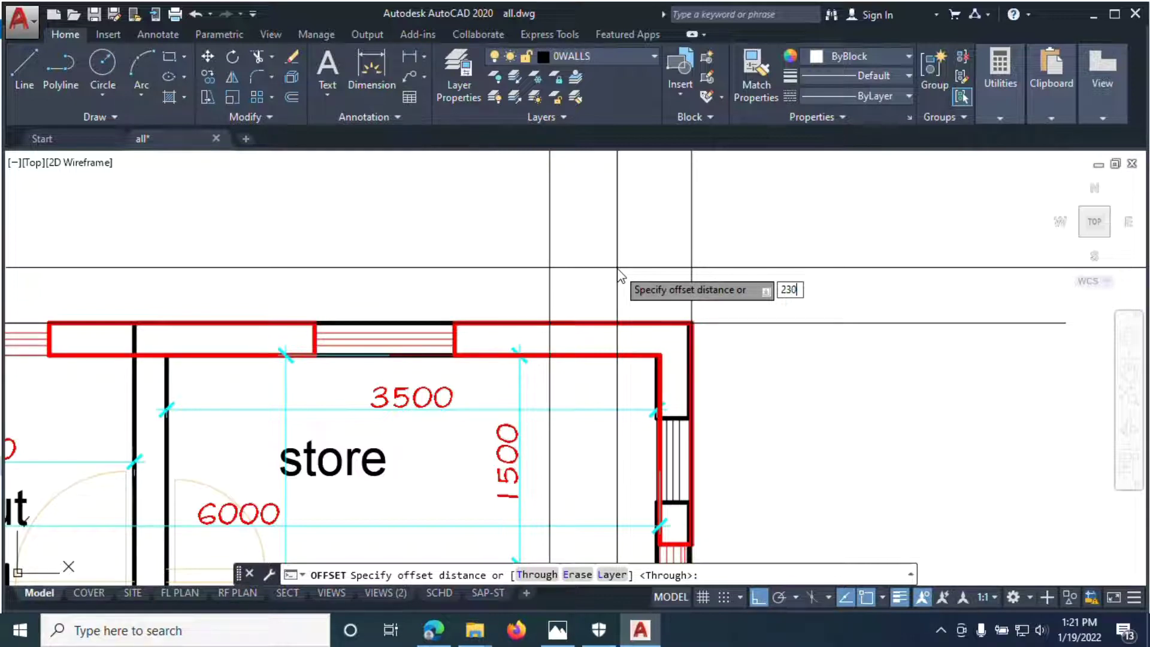
{"action": "type", "text": "230/2"}
{"action": "key", "text": "Return"}
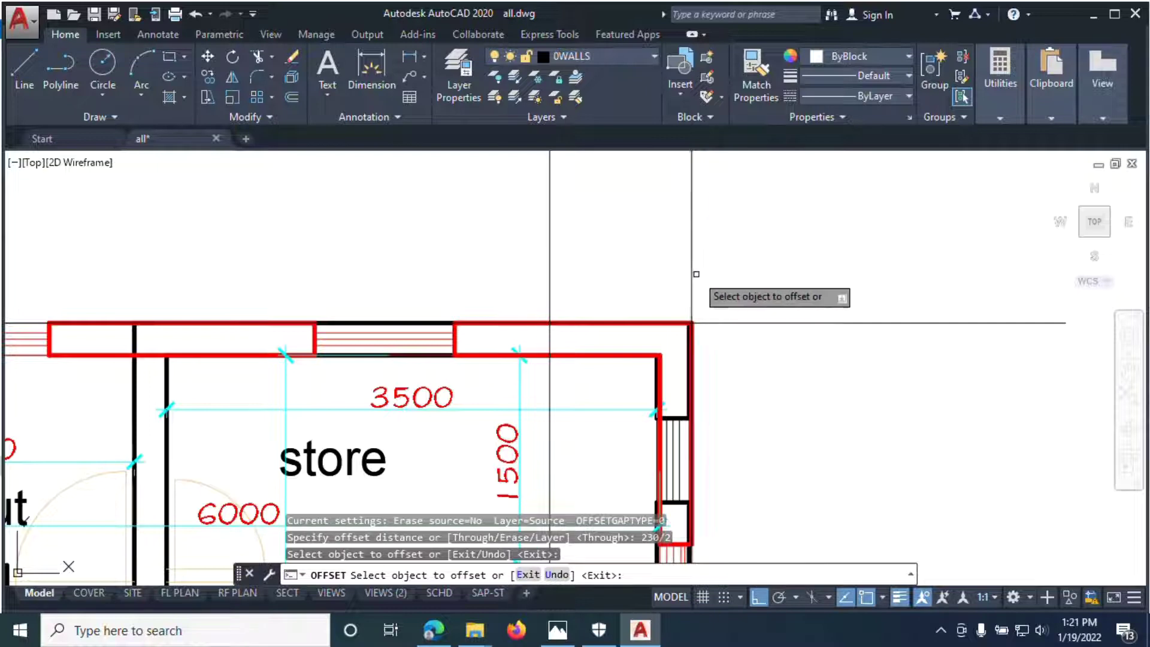
{"action": "left_click", "coordinate": [691, 272]}
{"action": "left_click", "coordinate": [681, 274]}
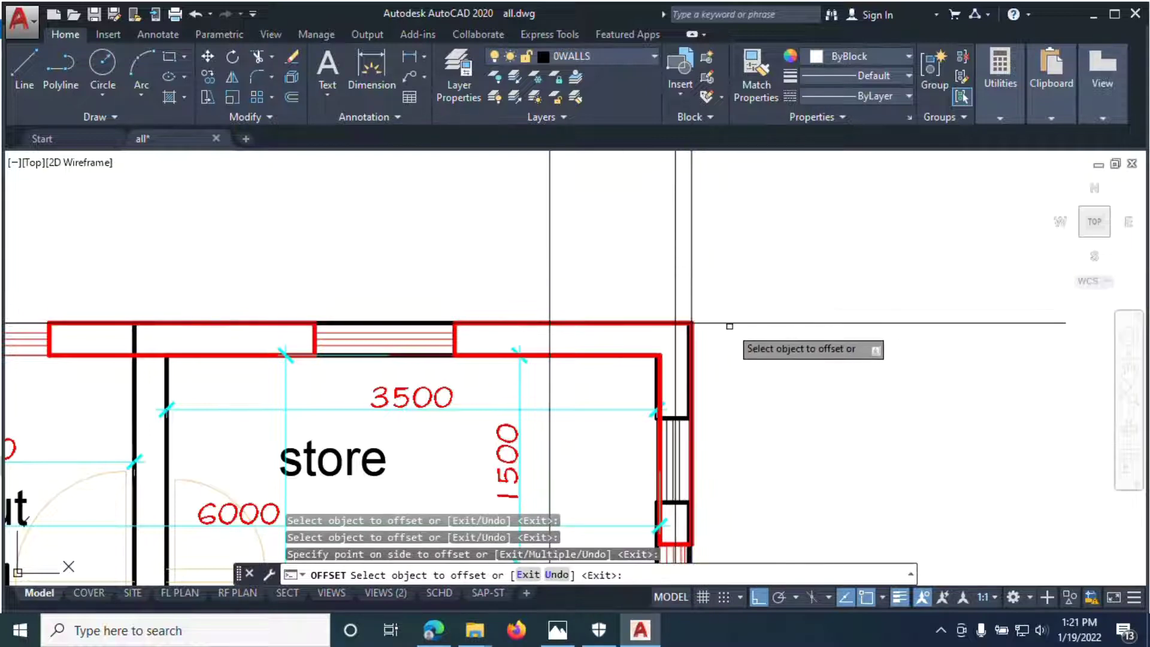
Offset the grid lines on the store's north and south walls and the sitout's west wall to their wall centres
{"action": "left_click", "coordinate": [729, 326]}
{"action": "left_click", "coordinate": [729, 324]}
{"action": "left_click", "coordinate": [753, 335]}
{"action": "scroll", "coordinate": [754, 335], "scroll_direction": "down", "scroll_amount": 3}
{"action": "scroll", "coordinate": [544, 330], "scroll_direction": "up", "scroll_amount": 2}
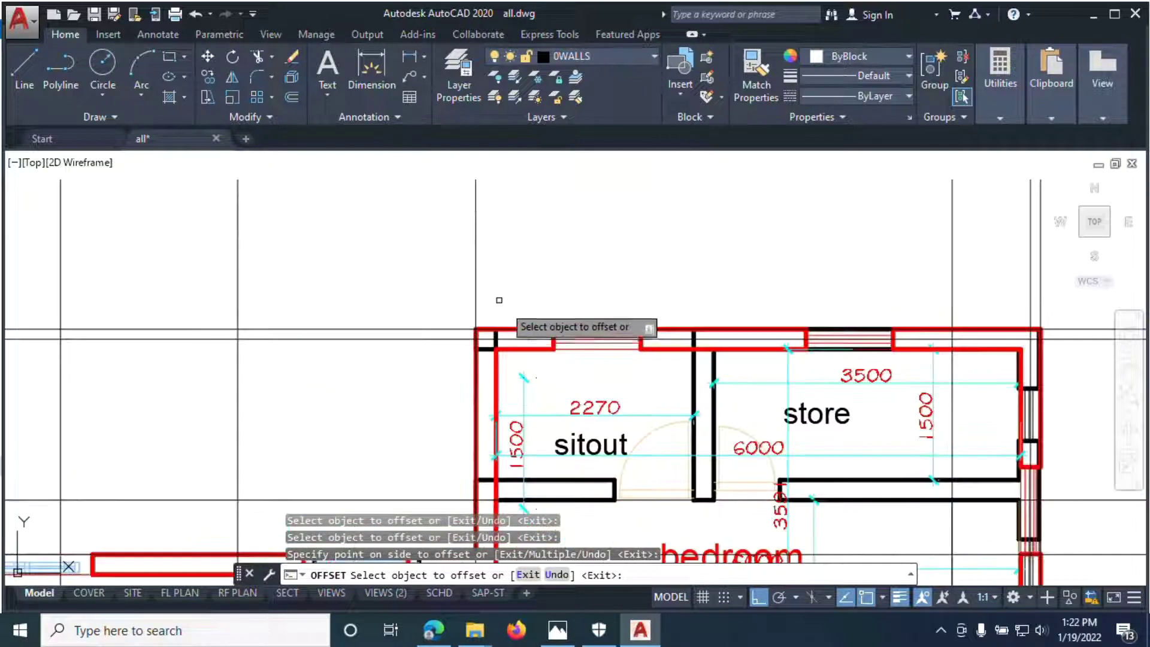
{"action": "scroll", "coordinate": [477, 336], "scroll_direction": "down", "scroll_amount": 4}
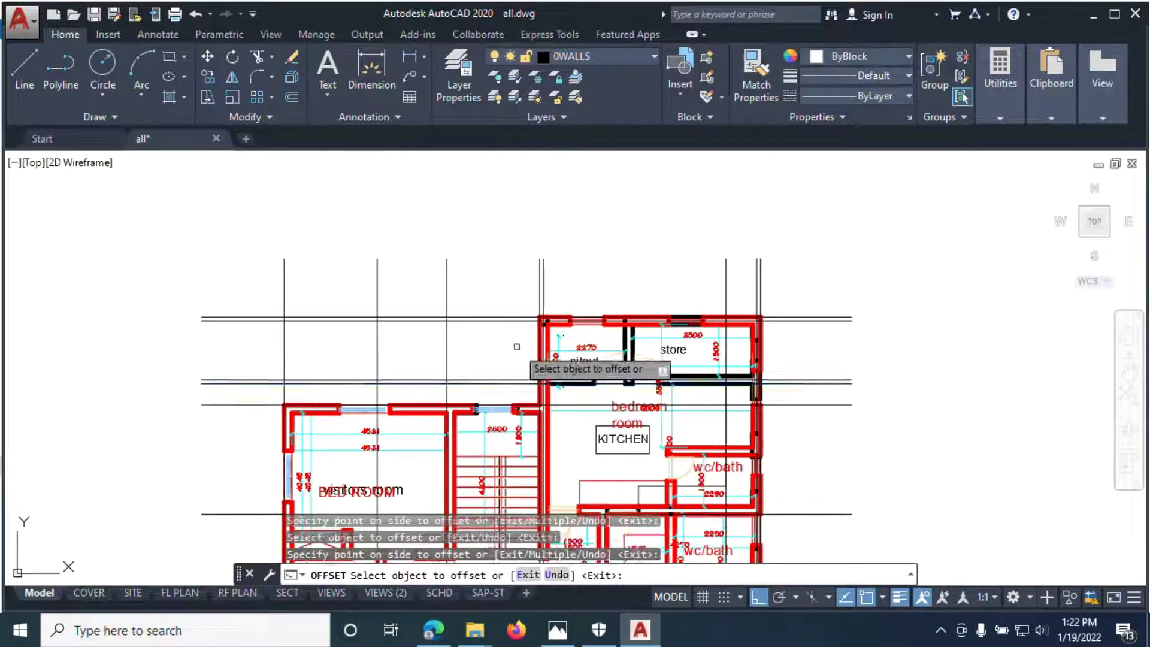
Offset the grid lines on the visitors room's north and west walls inward by the same half-wall distance
{"action": "scroll", "coordinate": [479, 389], "scroll_direction": "down", "scroll_amount": 4}
{"action": "scroll", "coordinate": [653, 360], "scroll_direction": "up", "scroll_amount": 7}
{"action": "left_click", "coordinate": [669, 338]}
{"action": "left_click", "coordinate": [662, 388]}
{"action": "scroll", "coordinate": [653, 446], "scroll_direction": "down", "scroll_amount": 5}
{"action": "scroll", "coordinate": [622, 320], "scroll_direction": "up", "scroll_amount": 3}
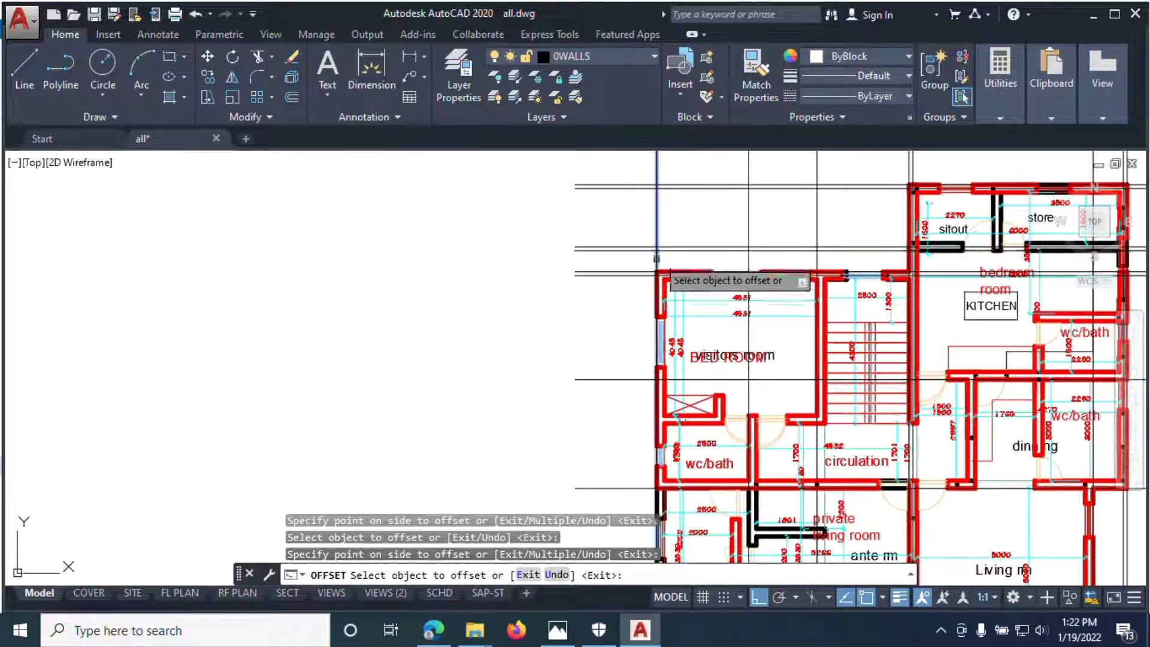
{"action": "left_click", "coordinate": [653, 265]}
{"action": "left_click", "coordinate": [704, 302]}
Offset the grid lines on the visitors room's east wall and the dining room's north wall to their wall centres
{"action": "scroll", "coordinate": [918, 243], "scroll_direction": "up", "scroll_amount": 2}
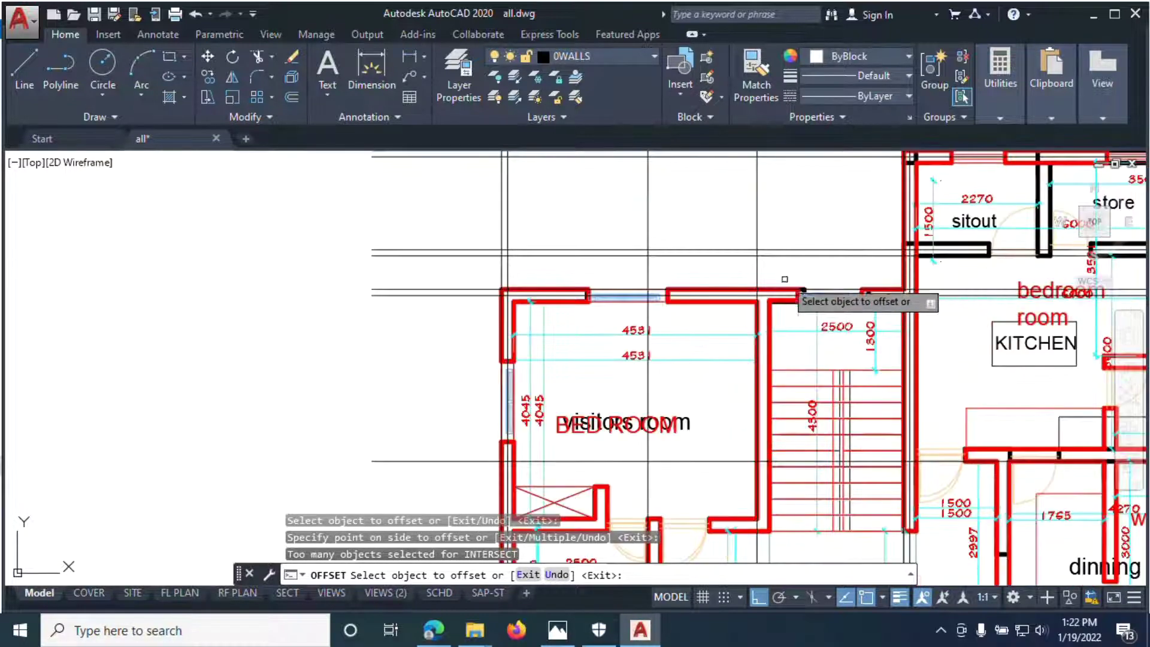
{"action": "left_click", "coordinate": [756, 271]}
{"action": "left_click", "coordinate": [767, 267]}
{"action": "scroll", "coordinate": [704, 326], "scroll_direction": "down", "scroll_amount": 4}
{"action": "scroll", "coordinate": [597, 384], "scroll_direction": "up", "scroll_amount": 4}
{"action": "scroll", "coordinate": [599, 380], "scroll_direction": "down", "scroll_amount": 6}
{"action": "scroll", "coordinate": [743, 395], "scroll_direction": "up", "scroll_amount": 6}
{"action": "left_click", "coordinate": [717, 351]}
{"action": "left_click", "coordinate": [723, 291]}
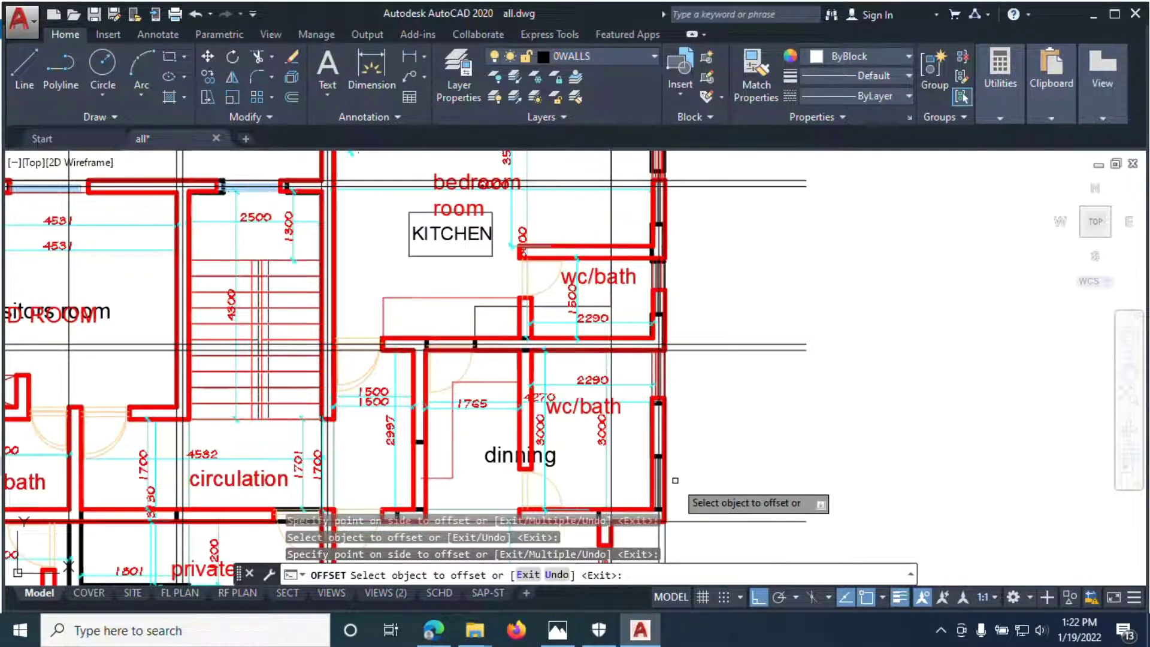
Offset the grid lines on the living room's north and south walls by the same half-wall distance
{"action": "scroll", "coordinate": [701, 398], "scroll_direction": "down", "scroll_amount": 4}
{"action": "scroll", "coordinate": [696, 454], "scroll_direction": "up", "scroll_amount": 4}
{"action": "left_click", "coordinate": [703, 435]}
{"action": "left_click", "coordinate": [740, 343]}
{"action": "scroll", "coordinate": [743, 366], "scroll_direction": "down", "scroll_amount": 4}
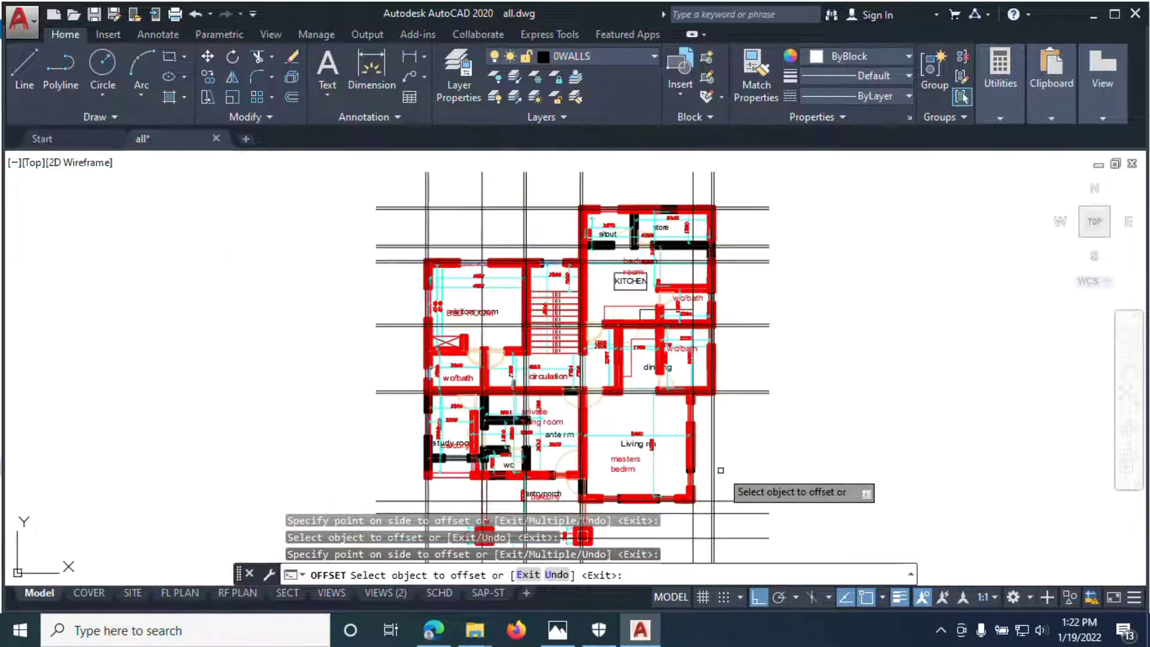
{"action": "scroll", "coordinate": [721, 503], "scroll_direction": "up", "scroll_amount": 6}
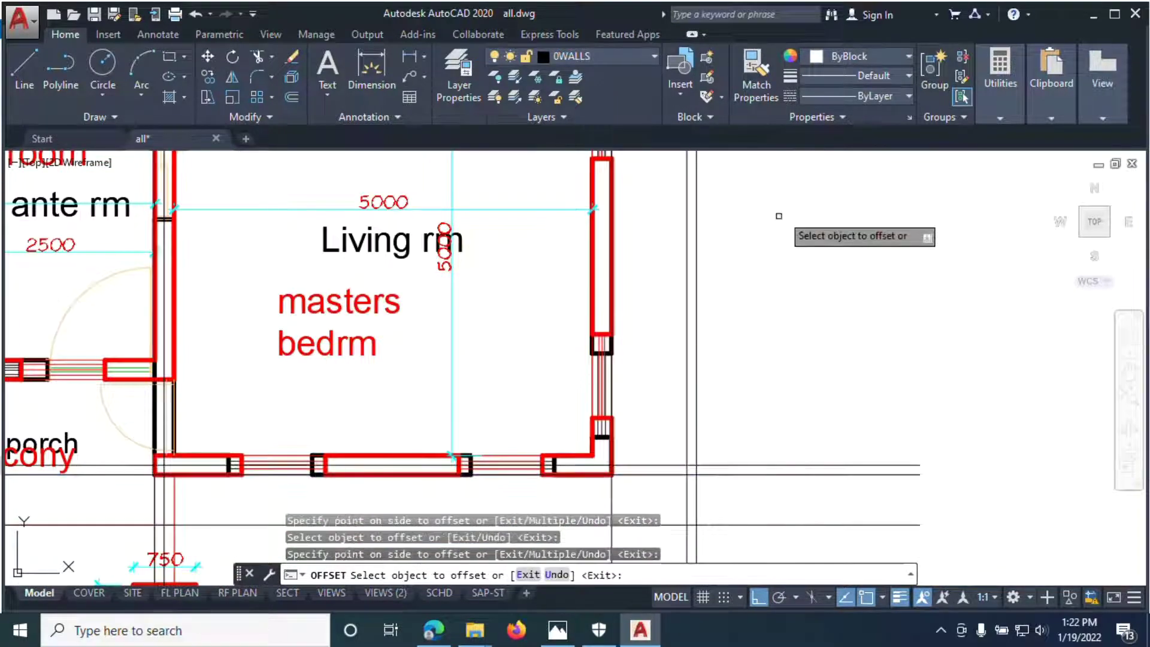
Offset the vertical grid line beside the west porch column's centre eastward by the same distance
{"action": "scroll", "coordinate": [778, 217], "scroll_direction": "down", "scroll_amount": 5}
{"action": "scroll", "coordinate": [703, 381], "scroll_direction": "up", "scroll_amount": 3}
{"action": "left_click", "coordinate": [227, 300]}
{"action": "left_click", "coordinate": [359, 359]}
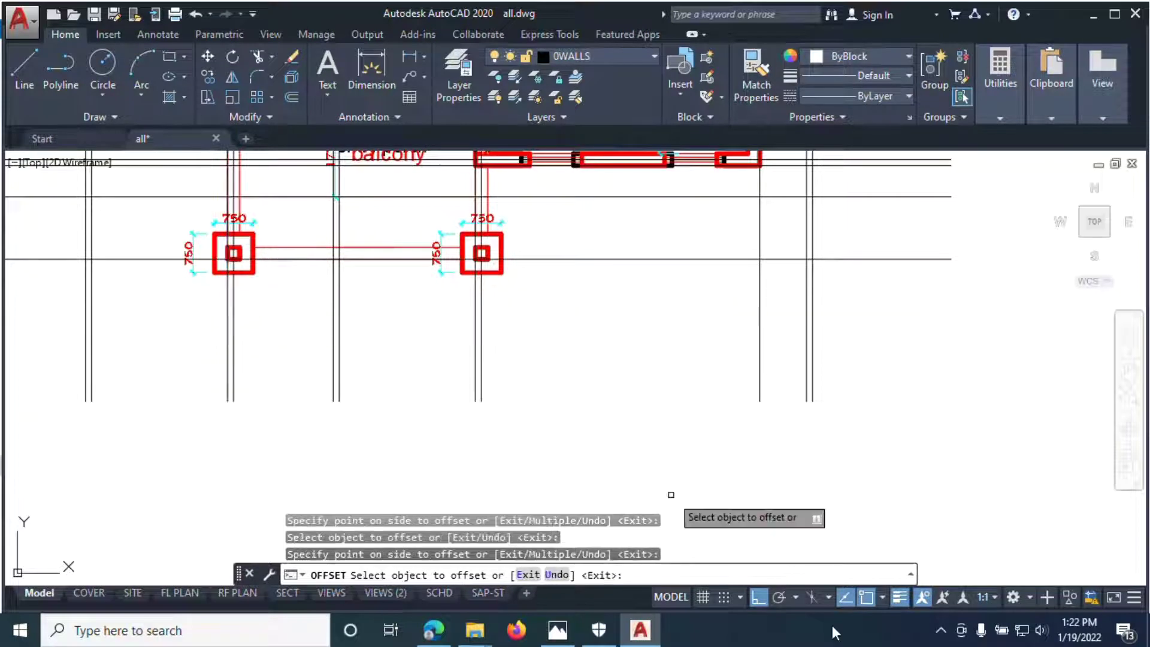
Examine the paired grid lines across the porch, dining, bath and living room walls for missing offsets
{"action": "left_click", "coordinate": [939, 631]}
{"action": "left_click", "coordinate": [925, 594]}
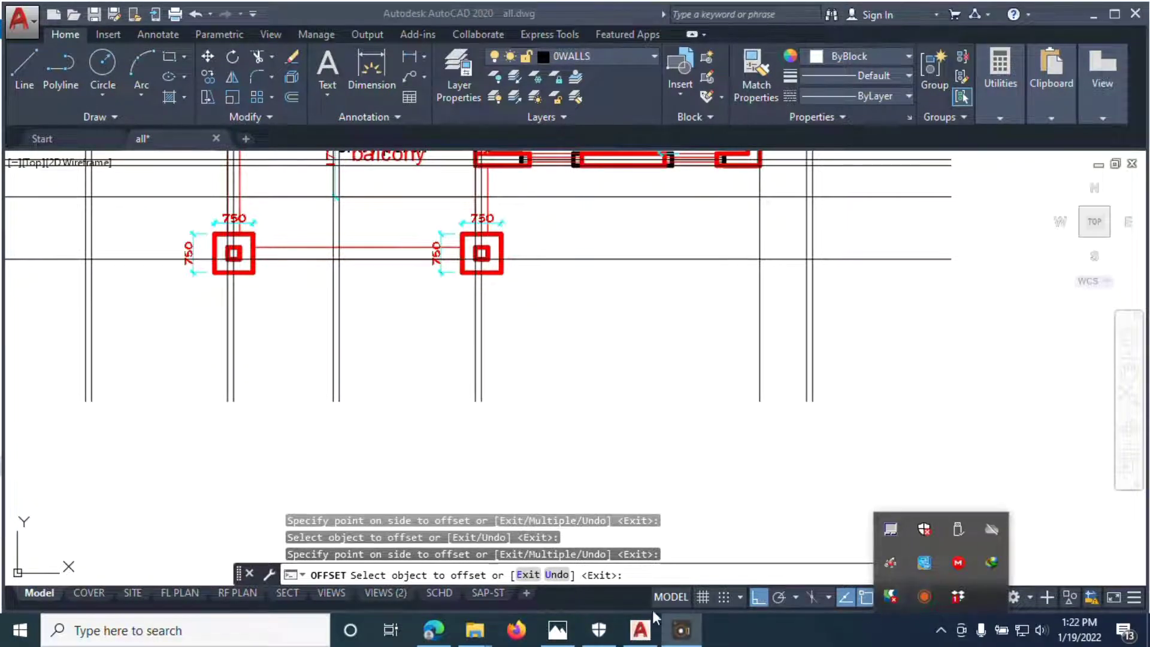
{"action": "scroll", "coordinate": [545, 371], "scroll_direction": "down", "scroll_amount": 2}
{"action": "scroll", "coordinate": [557, 281], "scroll_direction": "up", "scroll_amount": 4}
{"action": "scroll", "coordinate": [484, 418], "scroll_direction": "down", "scroll_amount": 2}
{"action": "scroll", "coordinate": [316, 378], "scroll_direction": "down", "scroll_amount": 3}
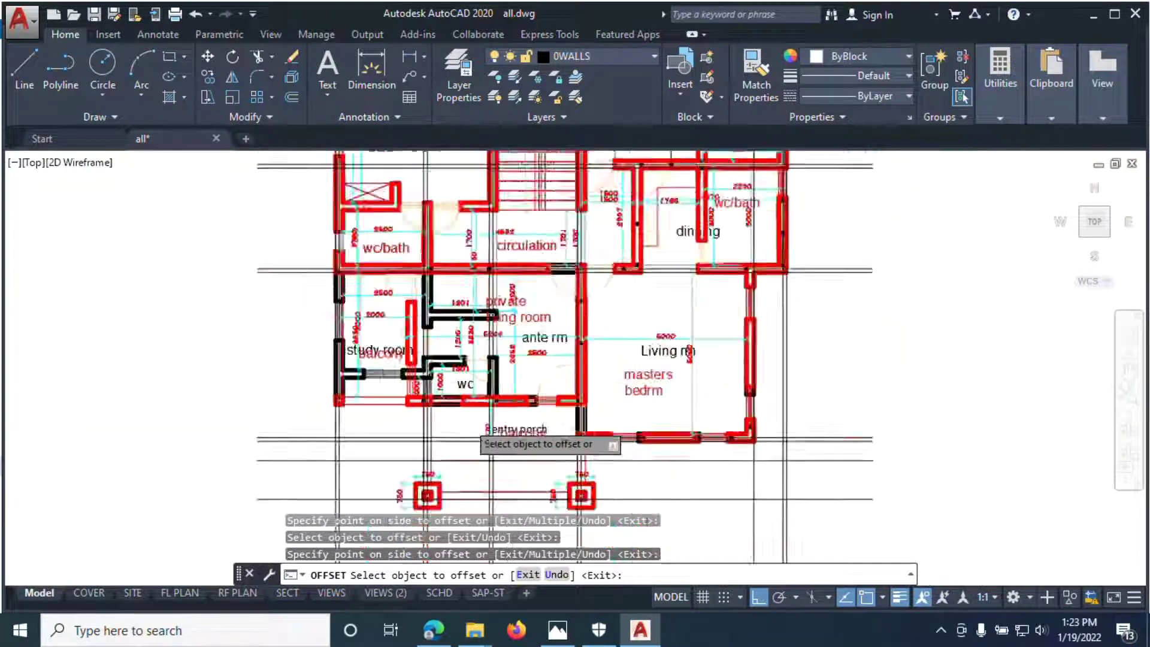
{"action": "scroll", "coordinate": [435, 216], "scroll_direction": "up", "scroll_amount": 3}
{"action": "scroll", "coordinate": [398, 226], "scroll_direction": "down", "scroll_amount": 3}
{"action": "scroll", "coordinate": [348, 337], "scroll_direction": "up", "scroll_amount": 3}
{"action": "scroll", "coordinate": [672, 256], "scroll_direction": "up", "scroll_amount": 3}
{"action": "scroll", "coordinate": [484, 289], "scroll_direction": "down", "scroll_amount": 4}
{"action": "scroll", "coordinate": [754, 348], "scroll_direction": "up", "scroll_amount": 4}
{"action": "scroll", "coordinate": [569, 357], "scroll_direction": "down", "scroll_amount": 4}
{"action": "scroll", "coordinate": [568, 358], "scroll_direction": "up", "scroll_amount": 3}
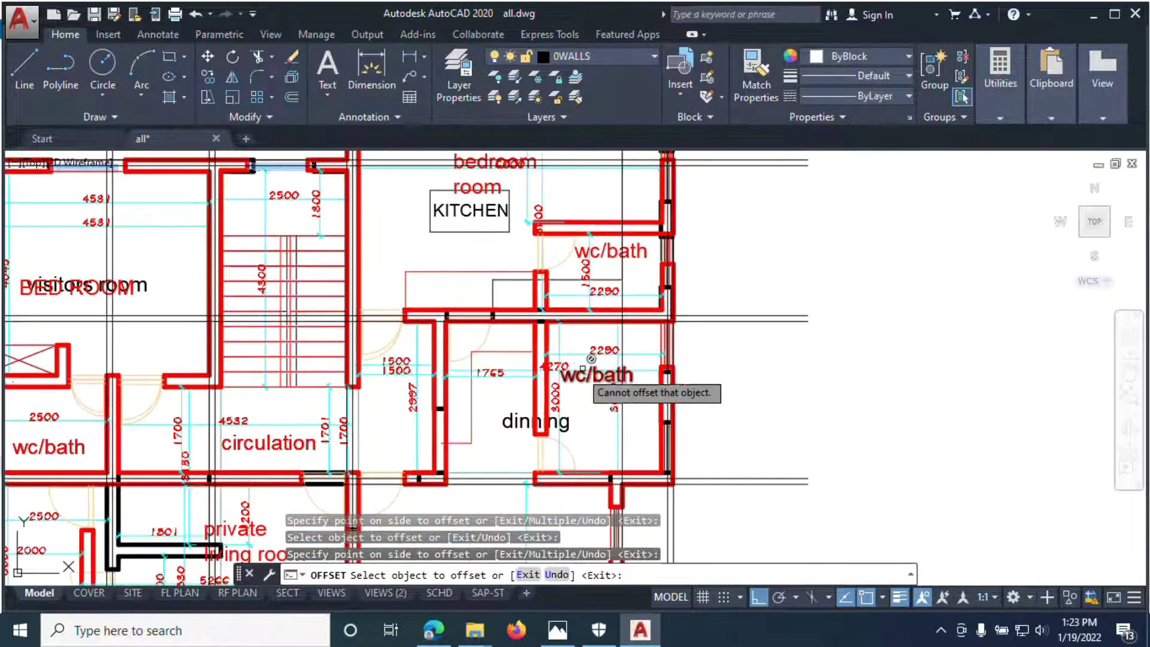
{"action": "scroll", "coordinate": [569, 376], "scroll_direction": "down", "scroll_amount": 3}
{"action": "scroll", "coordinate": [366, 341], "scroll_direction": "up", "scroll_amount": 4}
{"action": "scroll", "coordinate": [578, 321], "scroll_direction": "down", "scroll_amount": 4}
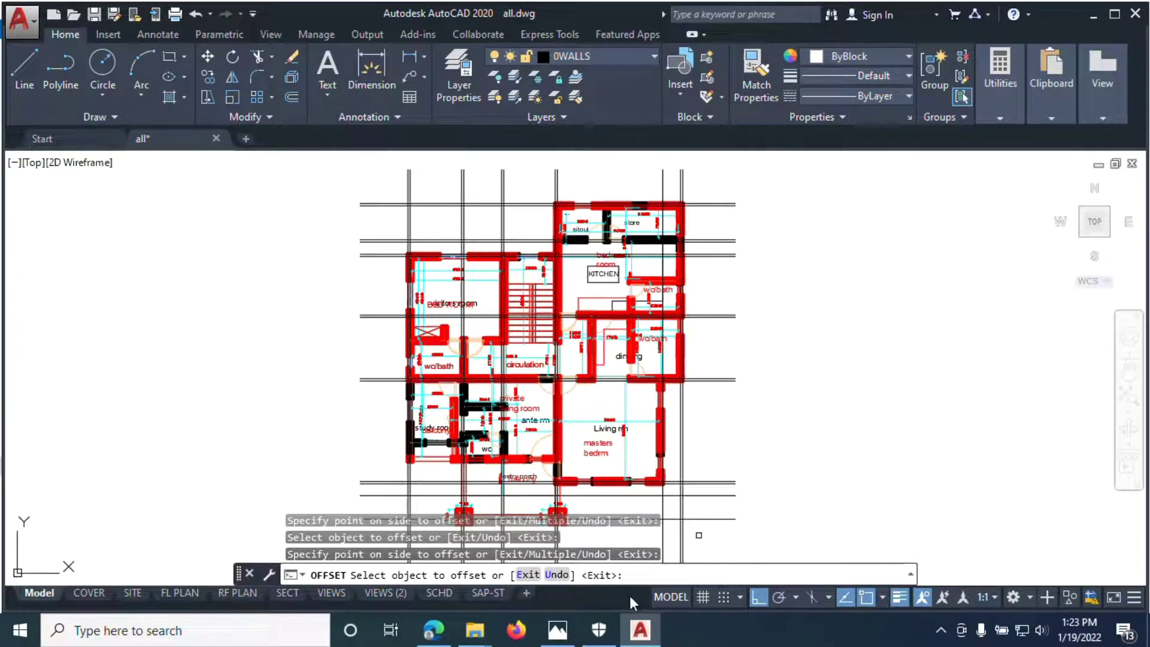
{"action": "left_click", "coordinate": [941, 629]}
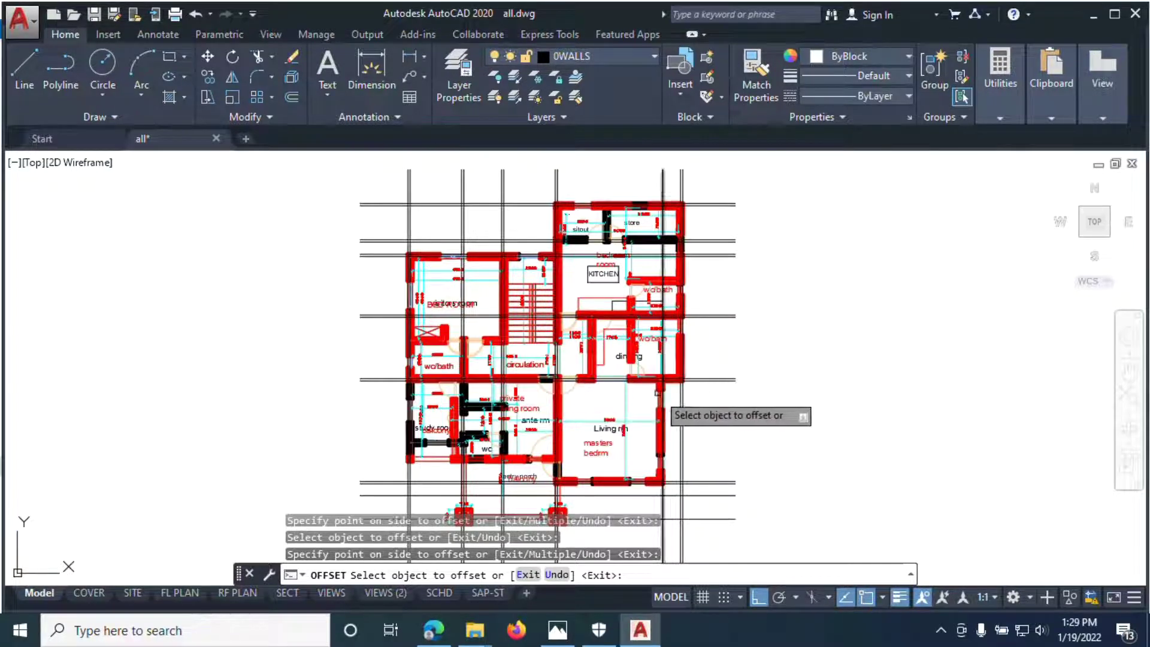
End the offsetting and erase the original grid lines on the outer faces of the store's north and east walls
{"action": "key", "text": "Escape"}
{"action": "scroll", "coordinate": [715, 182], "scroll_direction": "up", "scroll_amount": 6}
{"action": "left_click", "coordinate": [599, 271]}
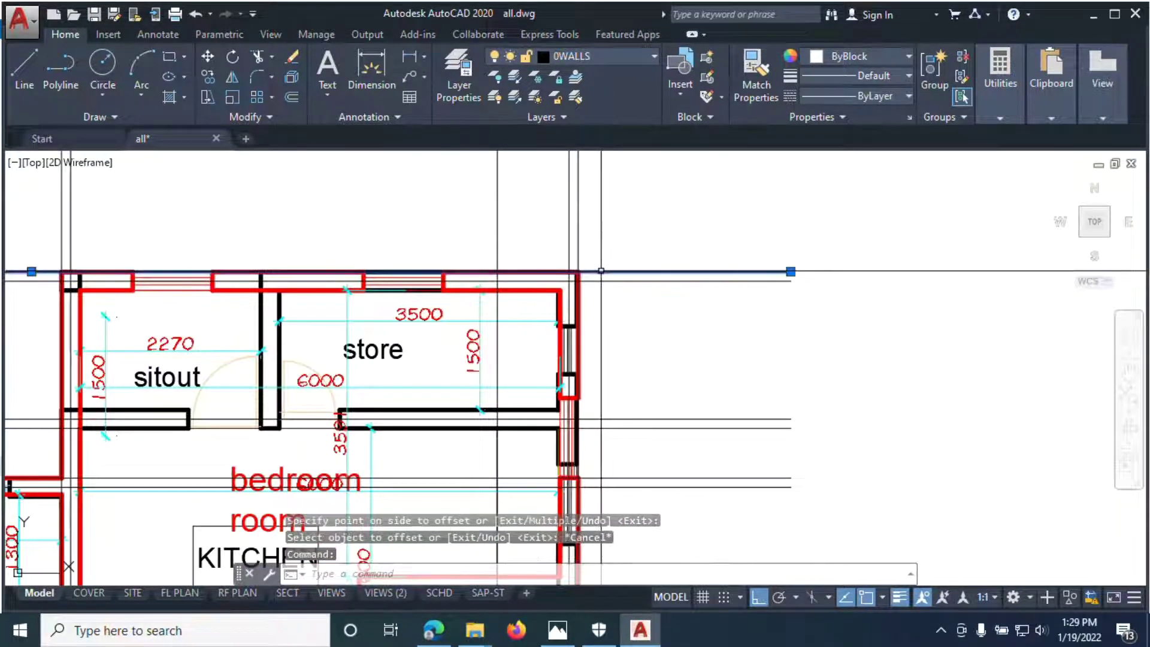
{"action": "left_click", "coordinate": [574, 265]}
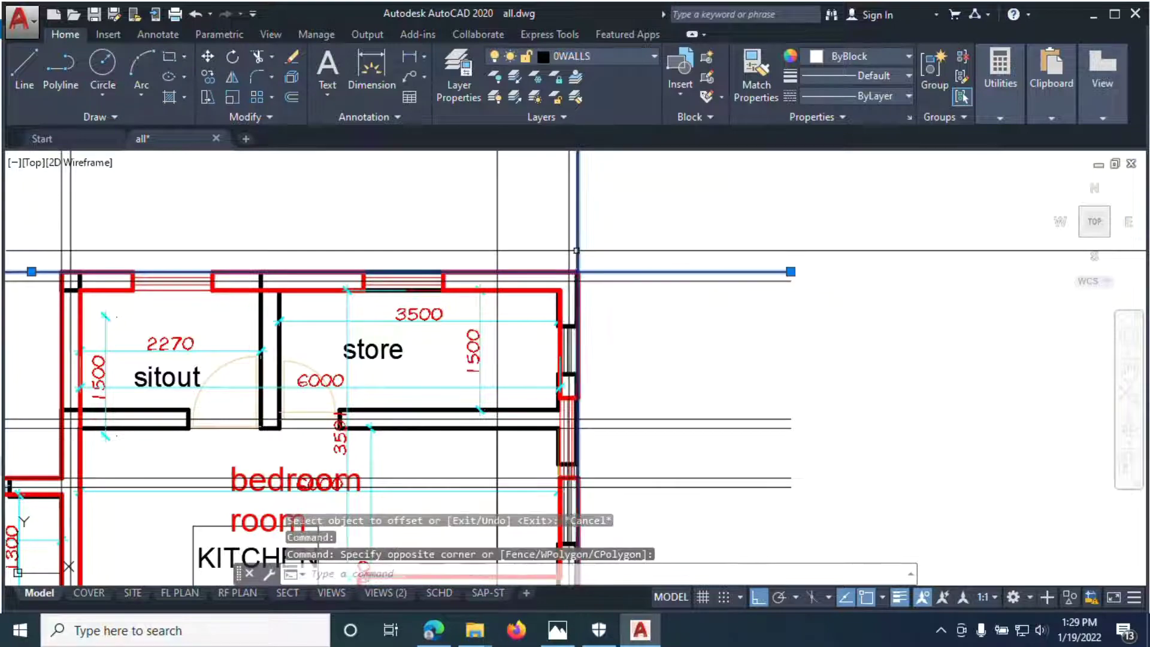
{"action": "key", "text": "Delete"}
Erase the original grid line on the outer face of the sitout's west wall
{"action": "scroll", "coordinate": [576, 250], "scroll_direction": "down", "scroll_amount": 3}
{"action": "scroll", "coordinate": [446, 283], "scroll_direction": "up", "scroll_amount": 5}
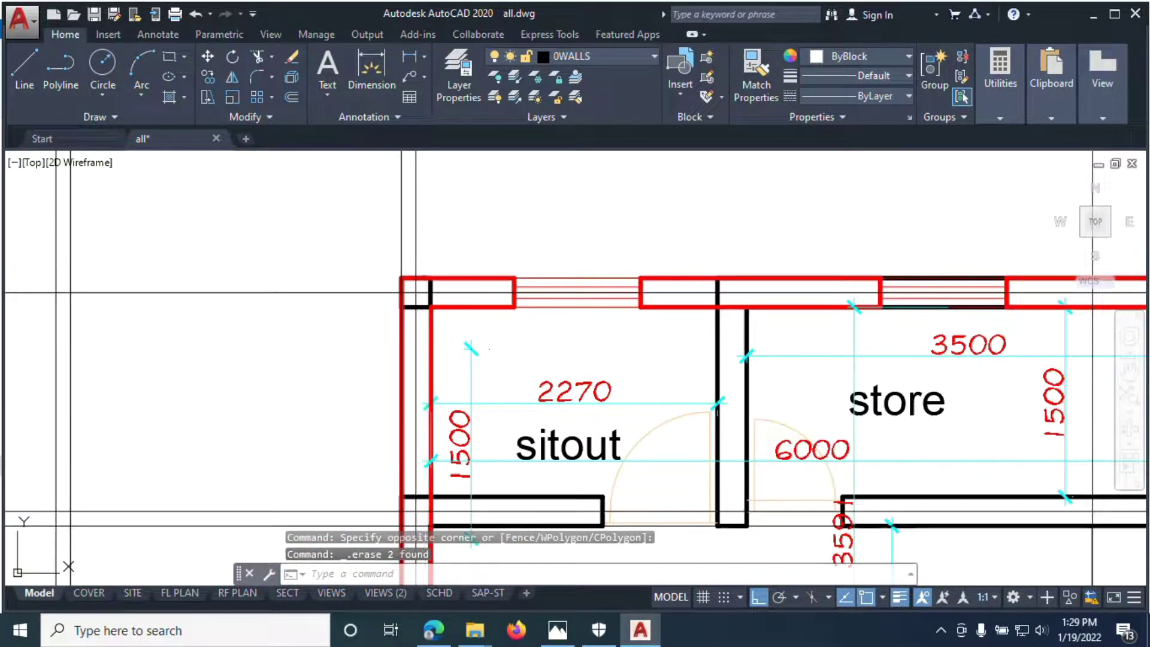
{"action": "left_click", "coordinate": [411, 247]}
{"action": "left_click", "coordinate": [481, 245]}
{"action": "left_click", "coordinate": [407, 249]}
{"action": "left_click", "coordinate": [383, 250]}
{"action": "key", "text": "Delete"}
Erase the original grid lines on the outer faces of the visitors room's west and north walls
{"action": "scroll", "coordinate": [516, 263], "scroll_direction": "down", "scroll_amount": 6}
{"action": "scroll", "coordinate": [249, 329], "scroll_direction": "up", "scroll_amount": 8}
{"action": "left_click", "coordinate": [303, 408]}
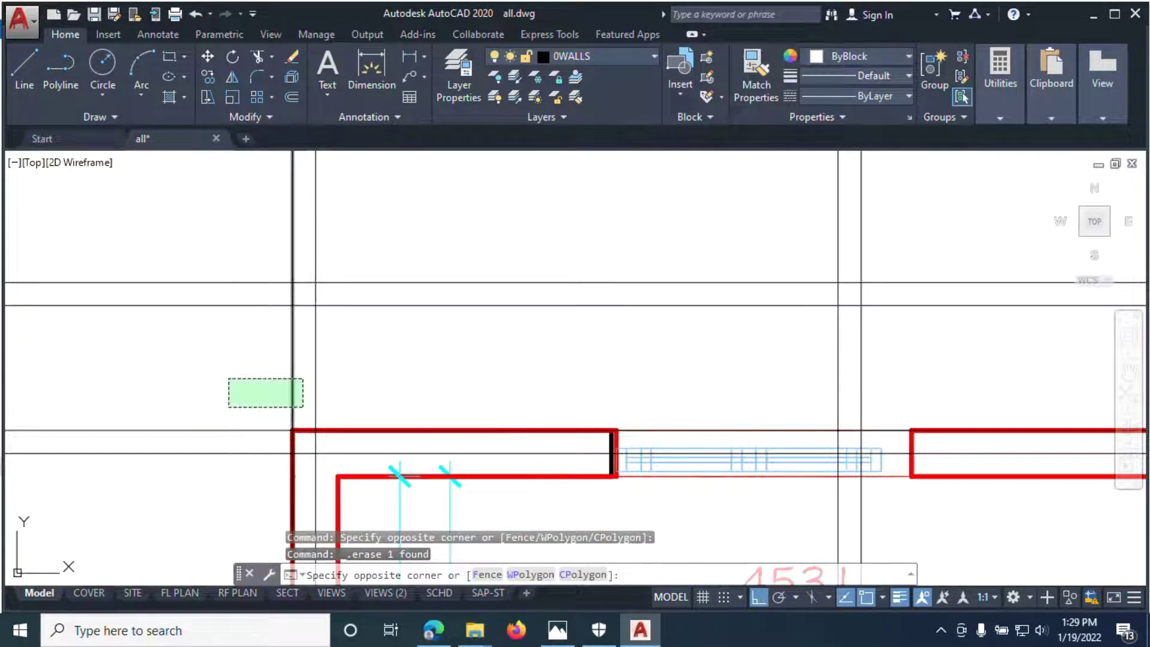
{"action": "left_click", "coordinate": [228, 378]}
{"action": "left_click", "coordinate": [231, 414]}
{"action": "left_click", "coordinate": [235, 419]}
{"action": "left_click", "coordinate": [270, 438]}
{"action": "left_click", "coordinate": [245, 413]}
{"action": "key", "text": "Delete"}
Erase a superseded horizontal grid line farther south along the plan's west side
{"action": "scroll", "coordinate": [365, 263], "scroll_direction": "down", "scroll_amount": 8}
{"action": "scroll", "coordinate": [378, 377], "scroll_direction": "up", "scroll_amount": 4}
{"action": "scroll", "coordinate": [349, 357], "scroll_direction": "down", "scroll_amount": 2}
{"action": "scroll", "coordinate": [333, 390], "scroll_direction": "up", "scroll_amount": 7}
{"action": "left_click", "coordinate": [290, 379]}
{"action": "left_click", "coordinate": [266, 335]}
{"action": "key", "text": "Delete"}
Erase the original grid line on the outer face of the living room's south wall
{"action": "scroll", "coordinate": [335, 249], "scroll_direction": "down", "scroll_amount": 8}
{"action": "scroll", "coordinate": [349, 356], "scroll_direction": "up", "scroll_amount": 4}
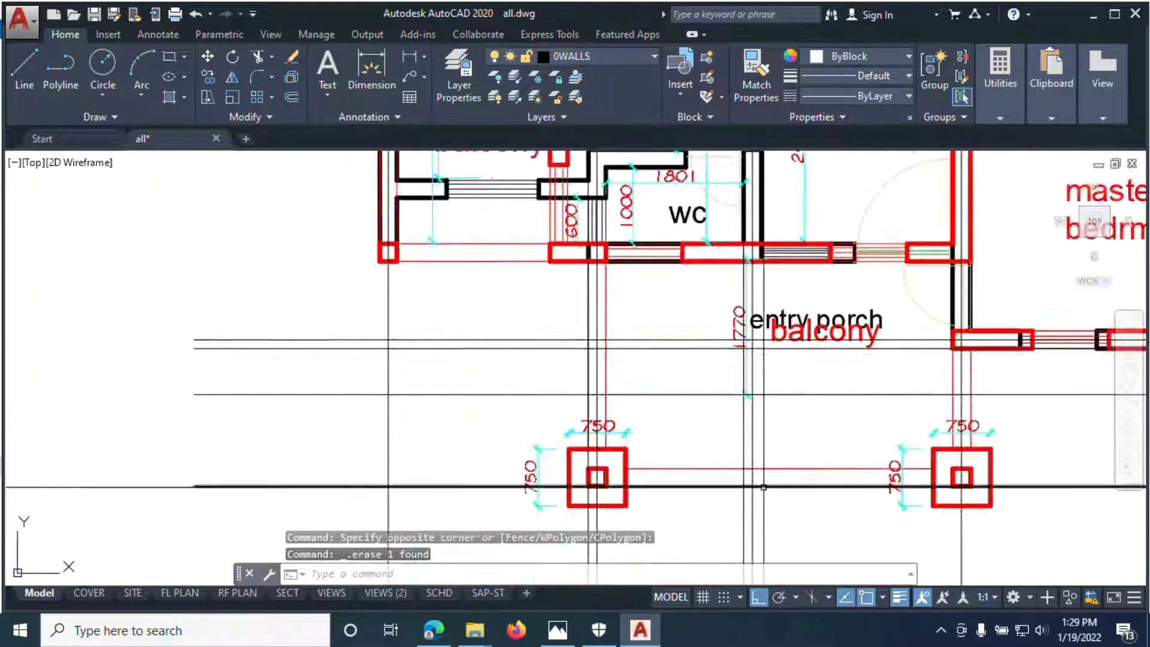
{"action": "scroll", "coordinate": [464, 422], "scroll_direction": "down", "scroll_amount": 4}
{"action": "scroll", "coordinate": [656, 457], "scroll_direction": "up", "scroll_amount": 7}
{"action": "scroll", "coordinate": [654, 455], "scroll_direction": "up", "scroll_amount": 2}
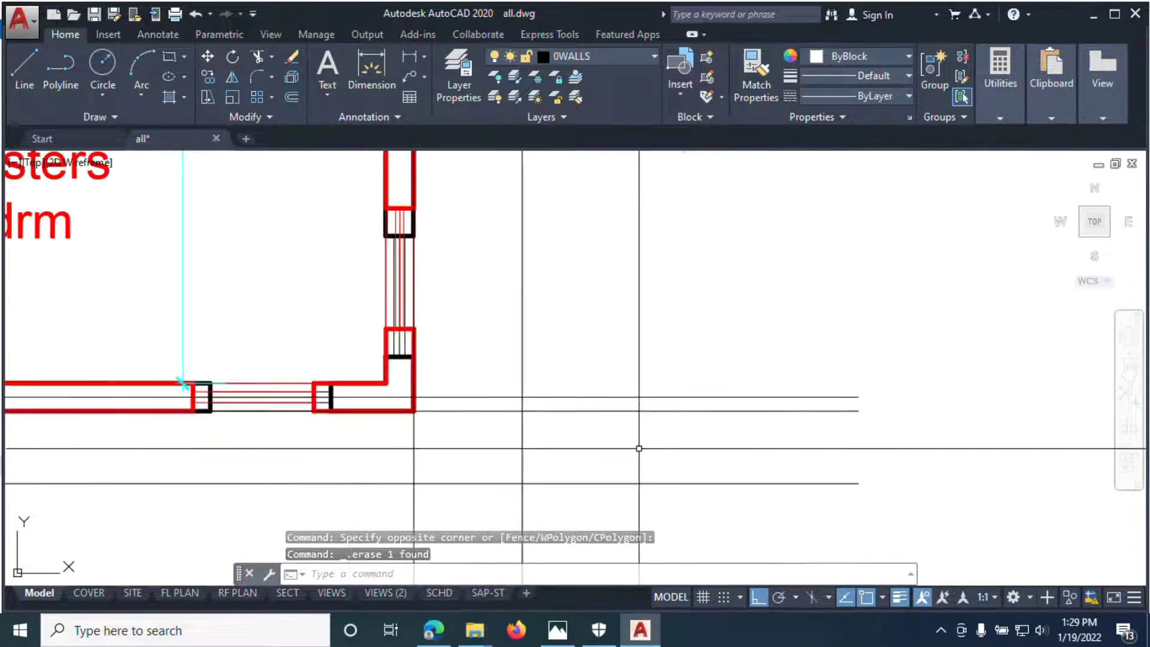
{"action": "left_click", "coordinate": [442, 410]}
{"action": "left_click", "coordinate": [443, 407]}
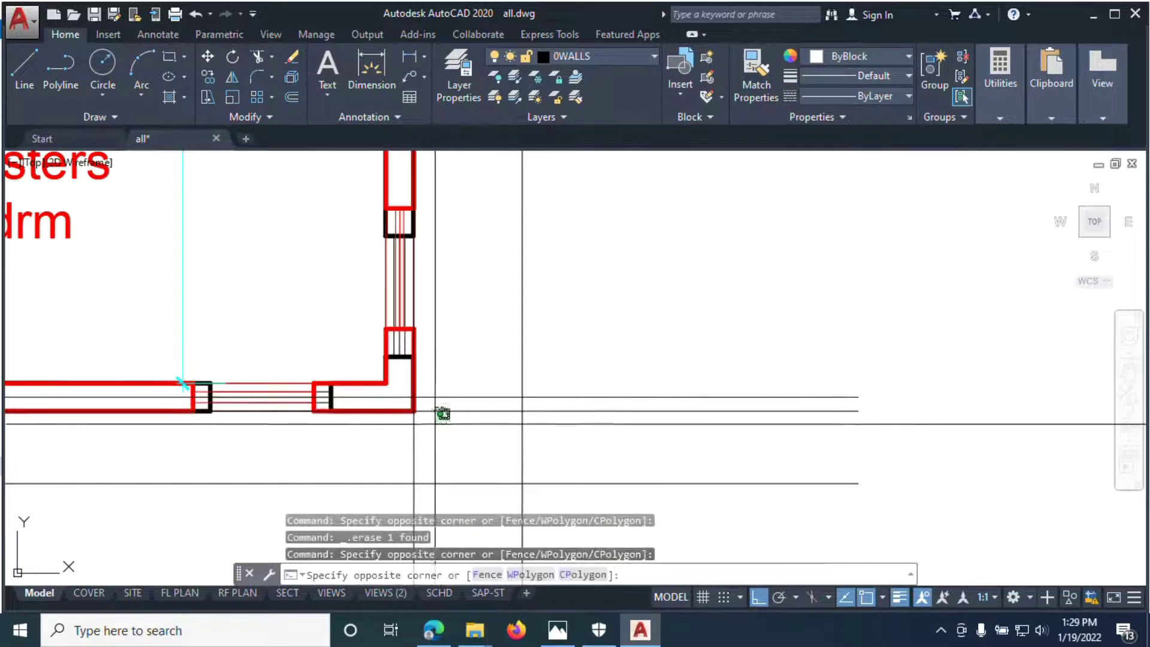
{"action": "left_click", "coordinate": [443, 413]}
{"action": "key", "text": "Delete"}
Offset the grid line on the living room's east wall inward by 115
{"action": "left_click", "coordinate": [292, 98]}
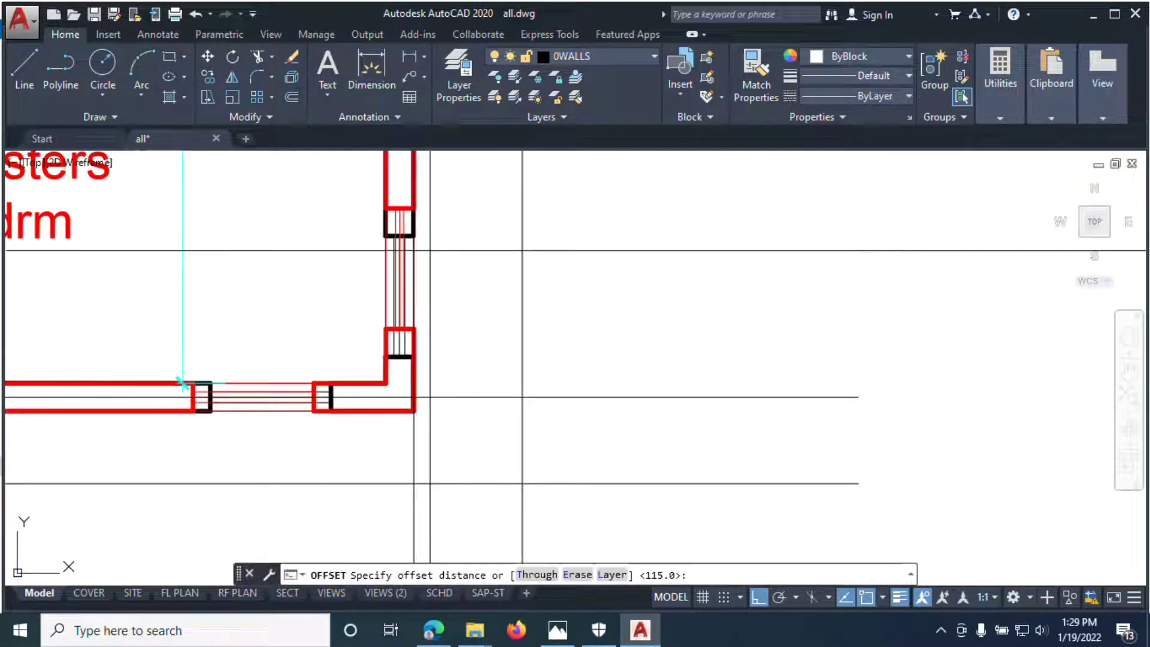
{"action": "left_click", "coordinate": [416, 418]}
{"action": "left_click", "coordinate": [371, 415]}
Offset the horizontal grid line through the porch columns northward by 115 and erase the original line
{"action": "scroll", "coordinate": [550, 281], "scroll_direction": "down", "scroll_amount": 3}
{"action": "scroll", "coordinate": [180, 361], "scroll_direction": "up", "scroll_amount": 2}
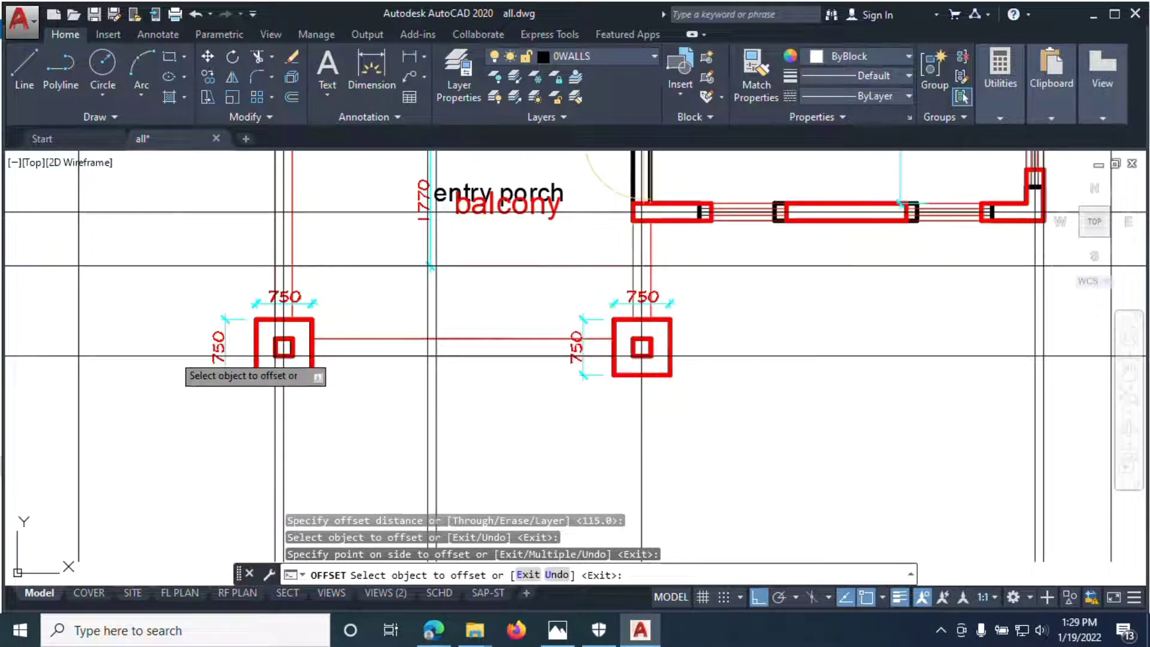
{"action": "left_click", "coordinate": [171, 355]}
{"action": "left_click", "coordinate": [200, 299]}
{"action": "left_click", "coordinate": [420, 283]}
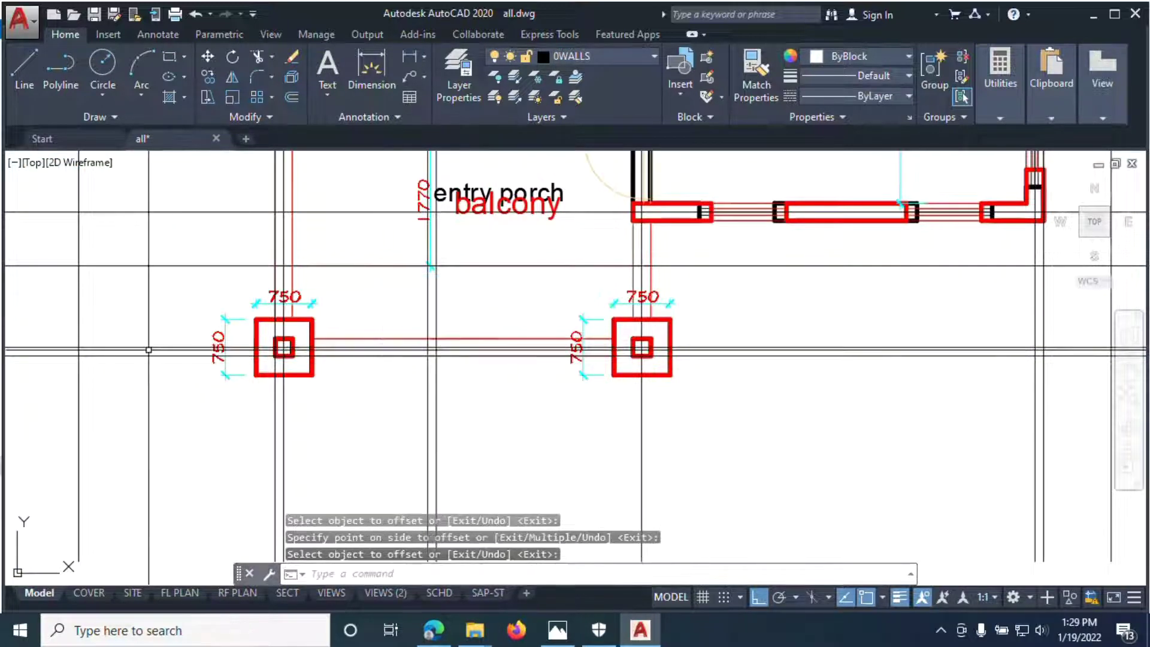
{"action": "left_click", "coordinate": [147, 360]}
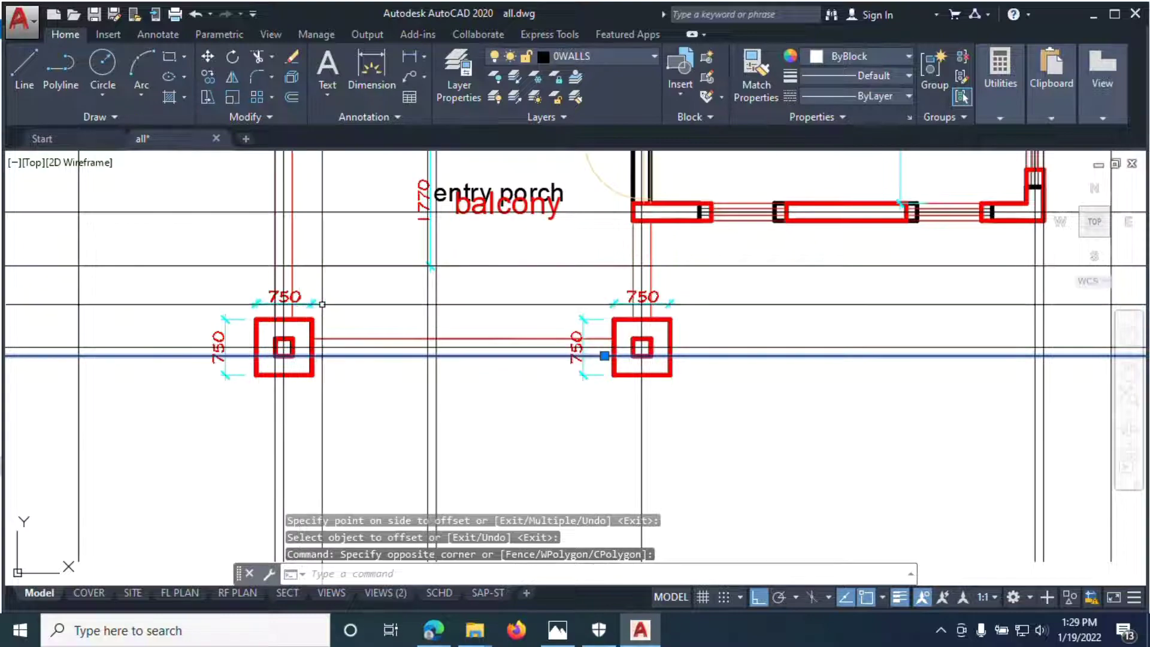
{"action": "key", "text": "Delete"}
Erase the original grid line on the outer face of the living room's east wall
{"action": "scroll", "coordinate": [272, 400], "scroll_direction": "down", "scroll_amount": 6}
{"action": "scroll", "coordinate": [456, 353], "scroll_direction": "up", "scroll_amount": 8}
{"action": "left_click", "coordinate": [528, 411]}
{"action": "scroll", "coordinate": [535, 399], "scroll_direction": "down", "scroll_amount": 5}
{"action": "scroll", "coordinate": [536, 320], "scroll_direction": "up", "scroll_amount": 7}
{"action": "left_click", "coordinate": [537, 321]}
{"action": "left_click", "coordinate": [513, 365]}
{"action": "left_click", "coordinate": [506, 378]}
{"action": "key", "text": "Delete"}
Erase the original grid line on the south face of the store's south wall
{"action": "scroll", "coordinate": [562, 374], "scroll_direction": "down", "scroll_amount": 6}
{"action": "scroll", "coordinate": [561, 260], "scroll_direction": "up", "scroll_amount": 6}
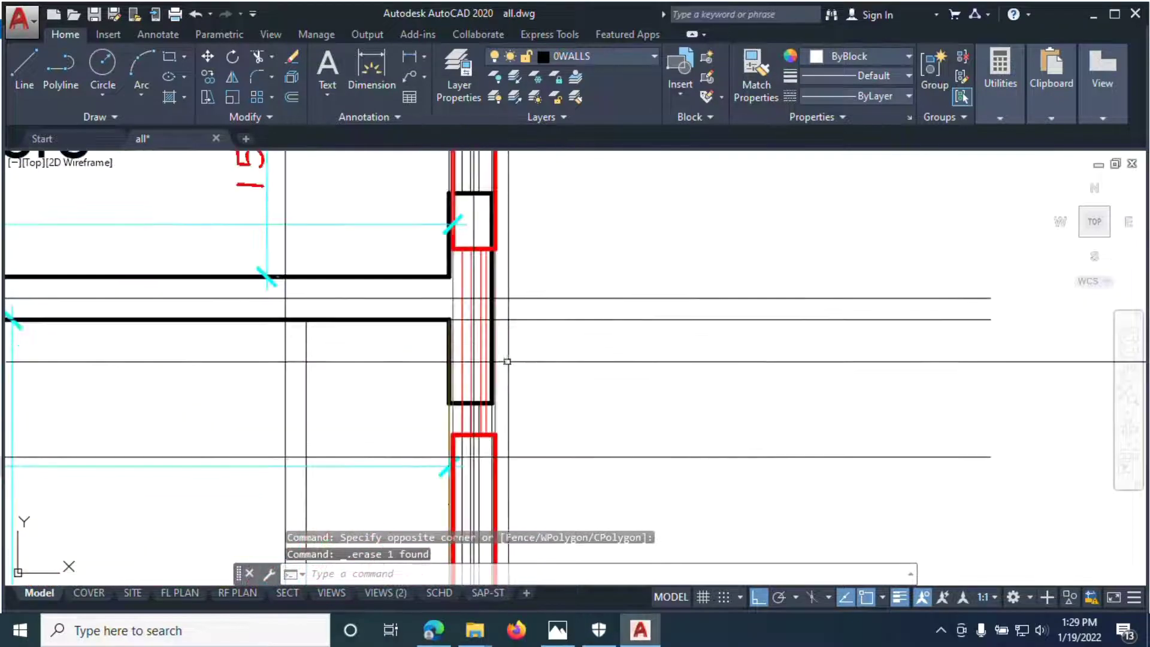
{"action": "left_click", "coordinate": [552, 313]}
{"action": "left_click", "coordinate": [539, 335]}
{"action": "key", "text": "Delete"}
Copy the horizontal grid line along the masters bedroom's south wall northward to the south face of the balcony's southwest corner column
{"action": "scroll", "coordinate": [643, 275], "scroll_direction": "down", "scroll_amount": 7}
{"action": "scroll", "coordinate": [208, 351], "scroll_direction": "up", "scroll_amount": 5}
{"action": "scroll", "coordinate": [550, 314], "scroll_direction": "down", "scroll_amount": 6}
{"action": "scroll", "coordinate": [261, 310], "scroll_direction": "up", "scroll_amount": 6}
{"action": "scroll", "coordinate": [364, 270], "scroll_direction": "down", "scroll_amount": 6}
{"action": "scroll", "coordinate": [437, 490], "scroll_direction": "up", "scroll_amount": 4}
{"action": "scroll", "coordinate": [315, 296], "scroll_direction": "down", "scroll_amount": 5}
{"action": "scroll", "coordinate": [349, 427], "scroll_direction": "up", "scroll_amount": 5}
{"action": "left_click", "coordinate": [366, 439]}
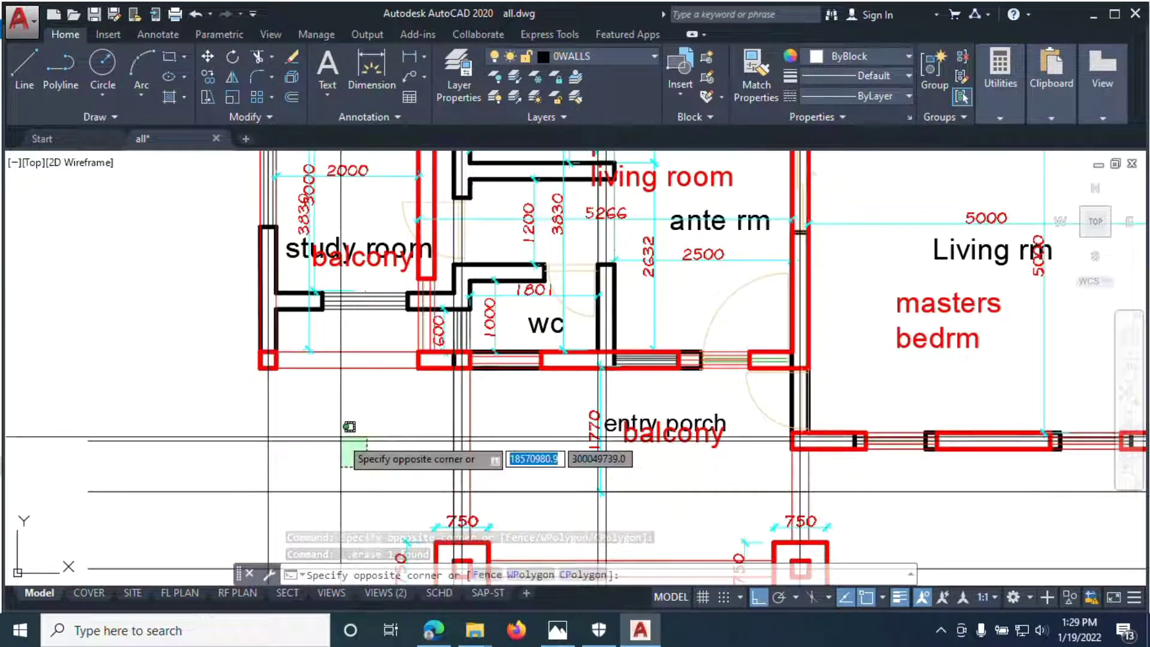
{"action": "left_click", "coordinate": [342, 466]}
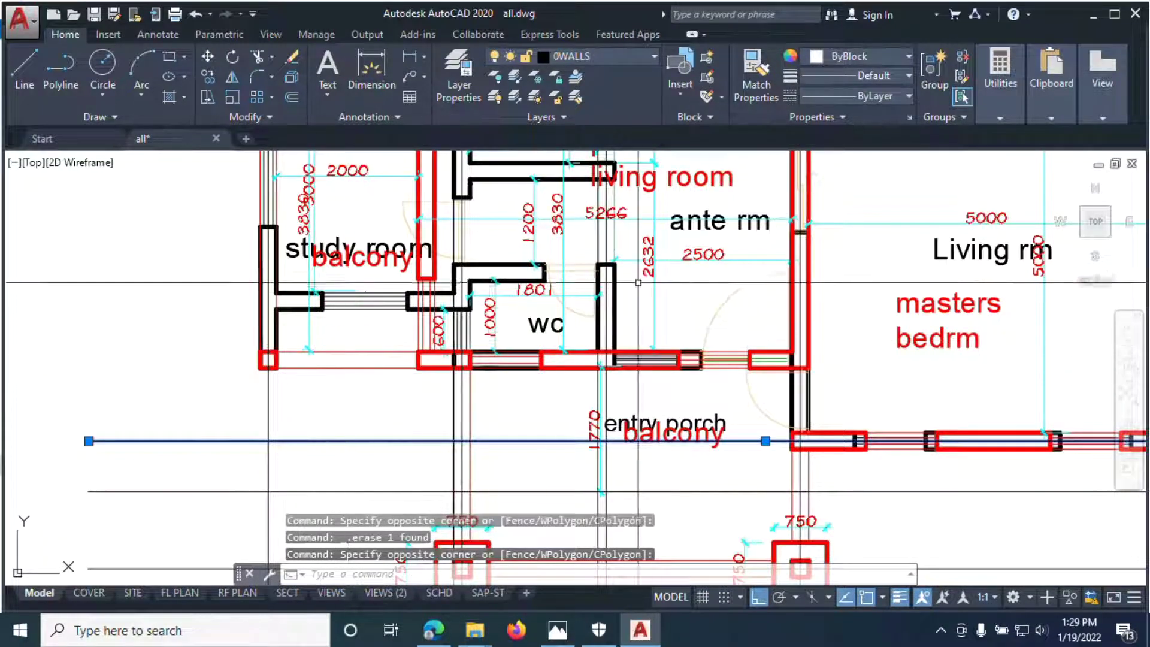
{"action": "right_click", "coordinate": [247, 357]}
{"action": "left_click", "coordinate": [292, 344]}
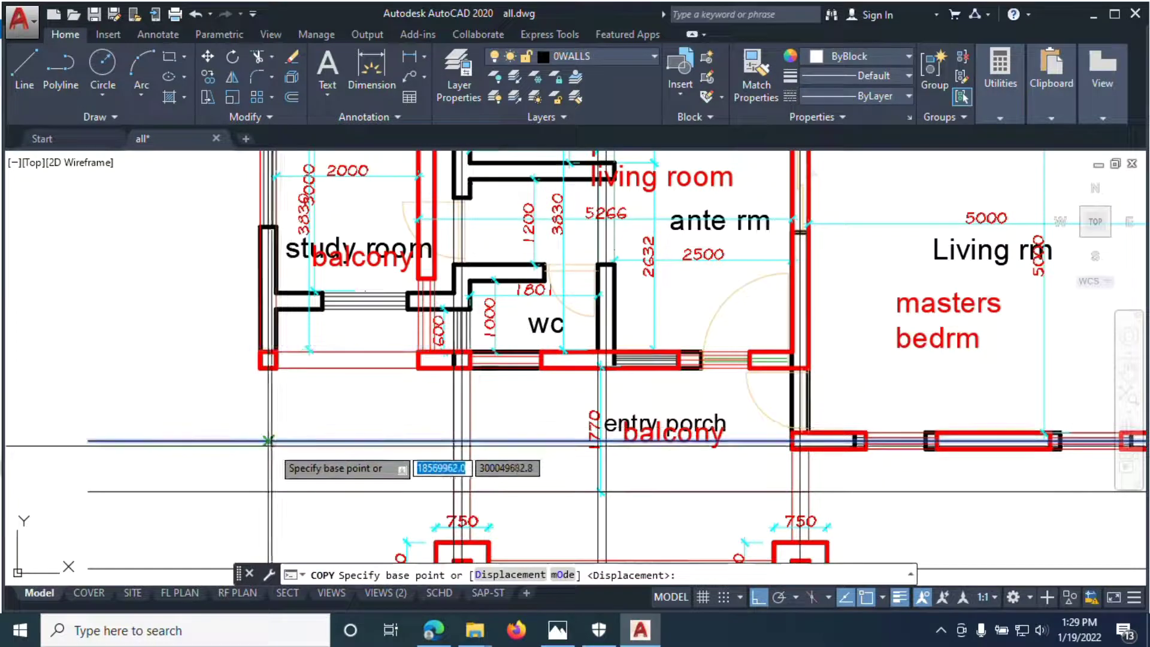
{"action": "left_click", "coordinate": [268, 442]}
{"action": "left_click", "coordinate": [267, 368]}
{"action": "right_click", "coordinate": [262, 311]}
{"action": "left_click", "coordinate": [267, 312]}
{"action": "left_click", "coordinate": [268, 308]}
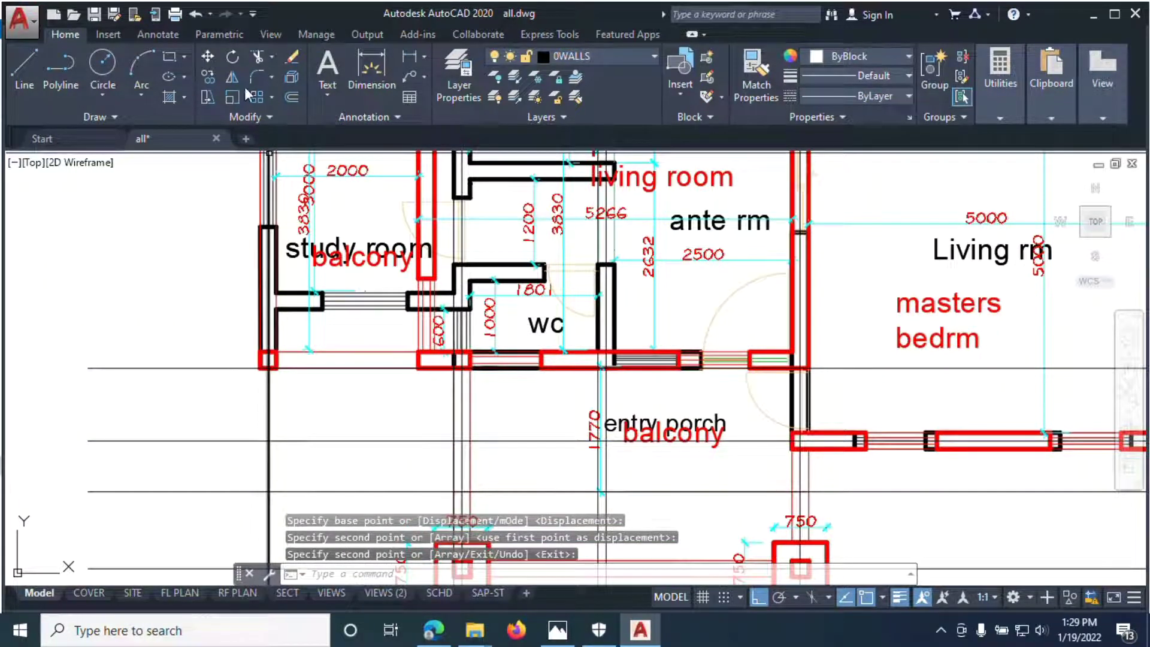
Offset the copied grid line at the balcony's corner column northward by 115 and erase the original line
{"action": "left_click", "coordinate": [291, 97]}
{"action": "key", "text": "Return"}
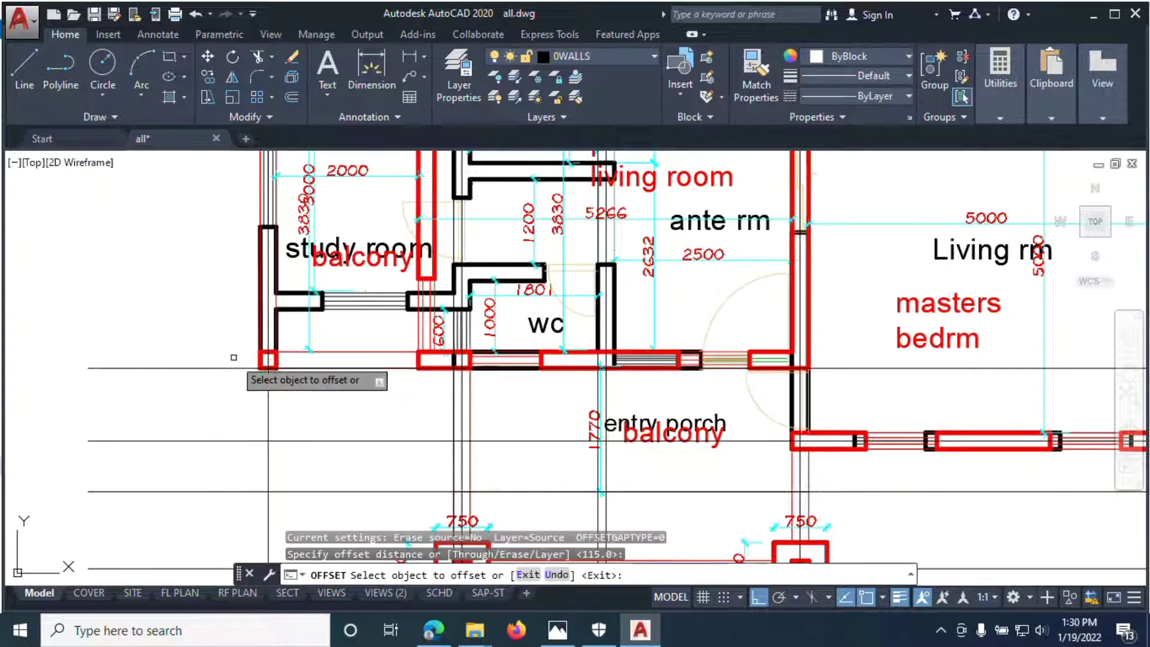
{"action": "left_click", "coordinate": [233, 368]}
{"action": "left_click", "coordinate": [236, 359]}
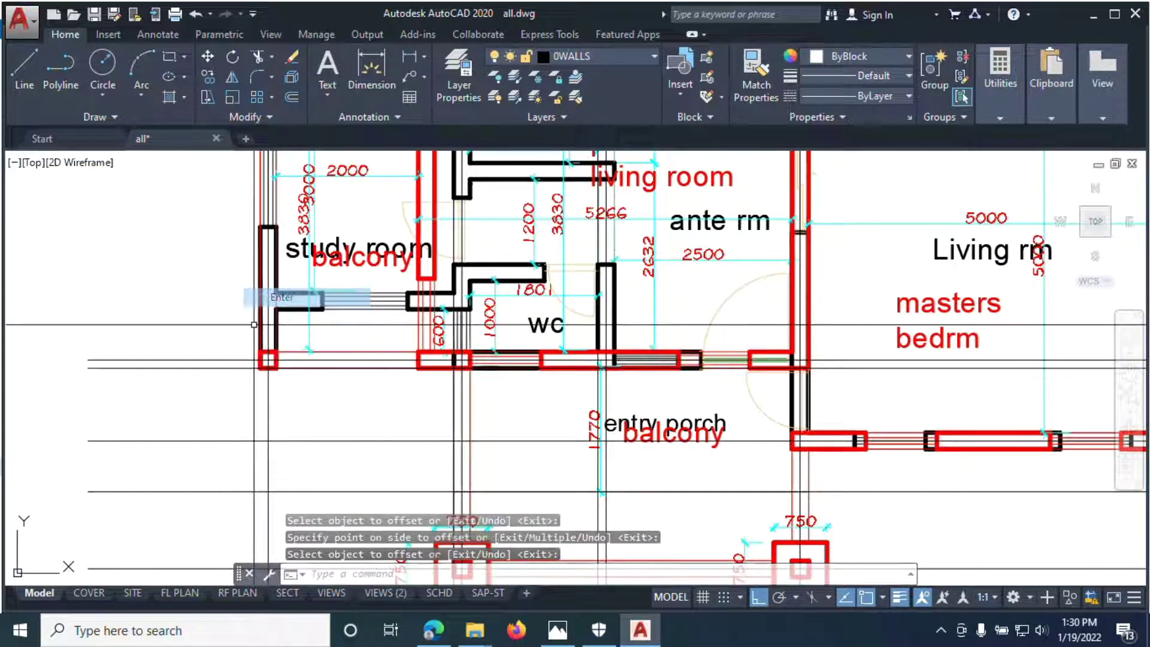
{"action": "key", "text": "Escape"}
{"action": "left_click", "coordinate": [243, 369]}
{"action": "right_click", "coordinate": [210, 368]}
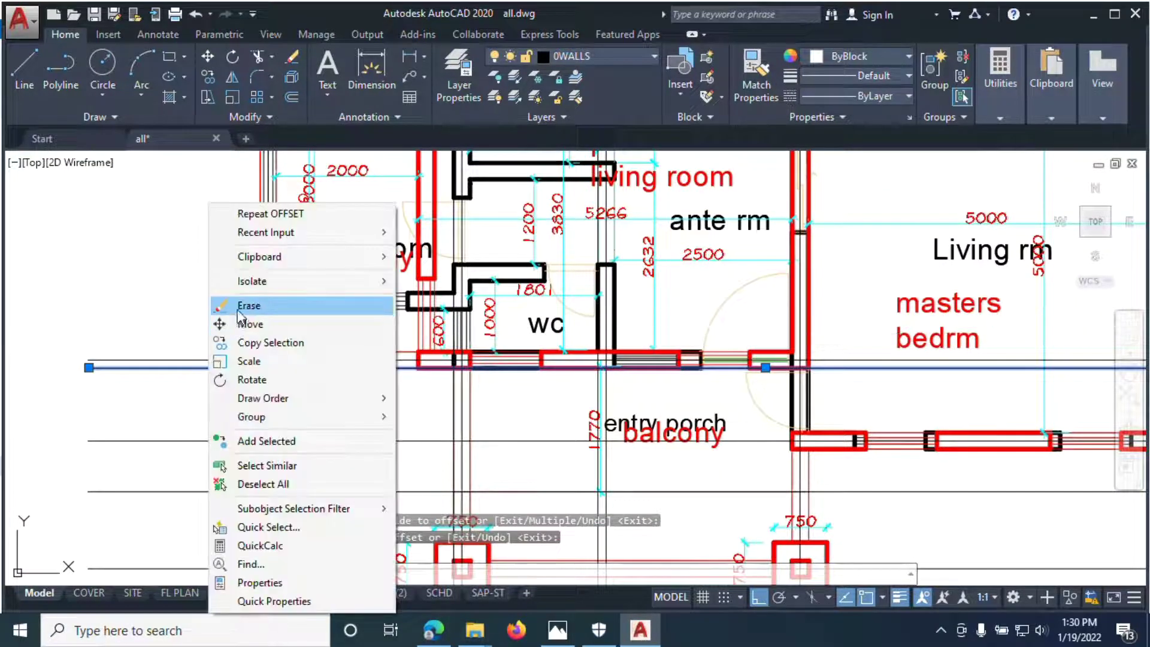
{"action": "left_click", "coordinate": [239, 307]}
{"action": "left_click", "coordinate": [941, 633]}
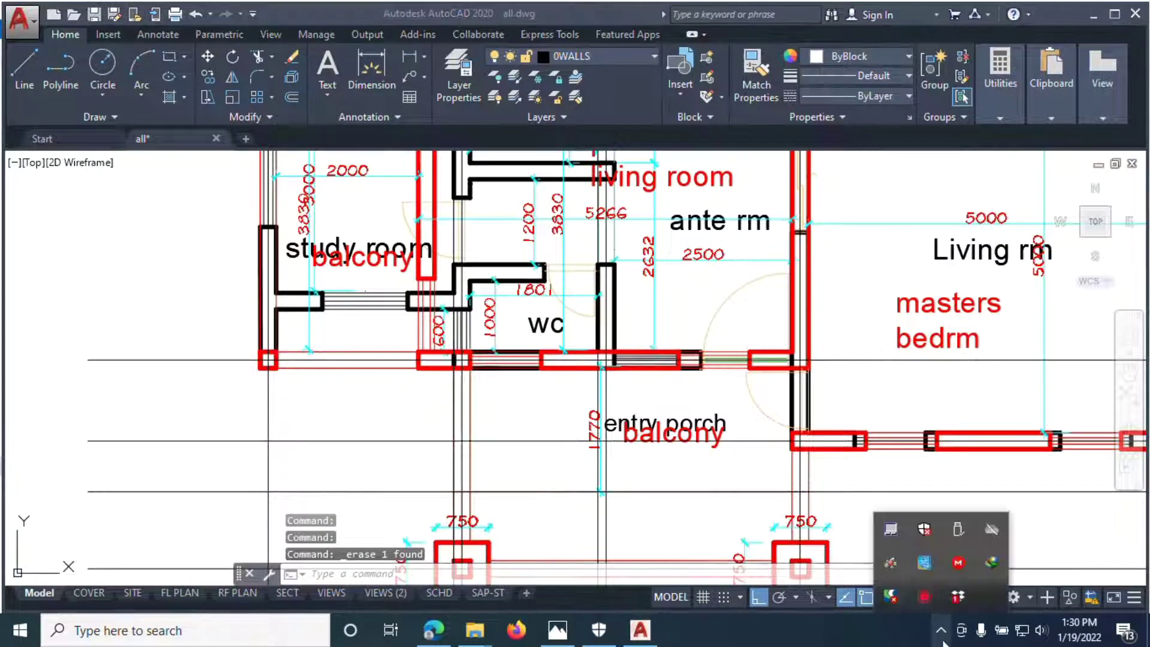
{"action": "left_click", "coordinate": [659, 599]}
Erase the two redundant vertical grid lines beside the visitors room's east wall line and the west porch column's centre line
{"action": "scroll", "coordinate": [474, 406], "scroll_direction": "down", "scroll_amount": 4}
{"action": "scroll", "coordinate": [520, 391], "scroll_direction": "up", "scroll_amount": 4}
{"action": "scroll", "coordinate": [495, 397], "scroll_direction": "down", "scroll_amount": 3}
{"action": "scroll", "coordinate": [495, 397], "scroll_direction": "up", "scroll_amount": 3}
{"action": "scroll", "coordinate": [406, 321], "scroll_direction": "down", "scroll_amount": 2}
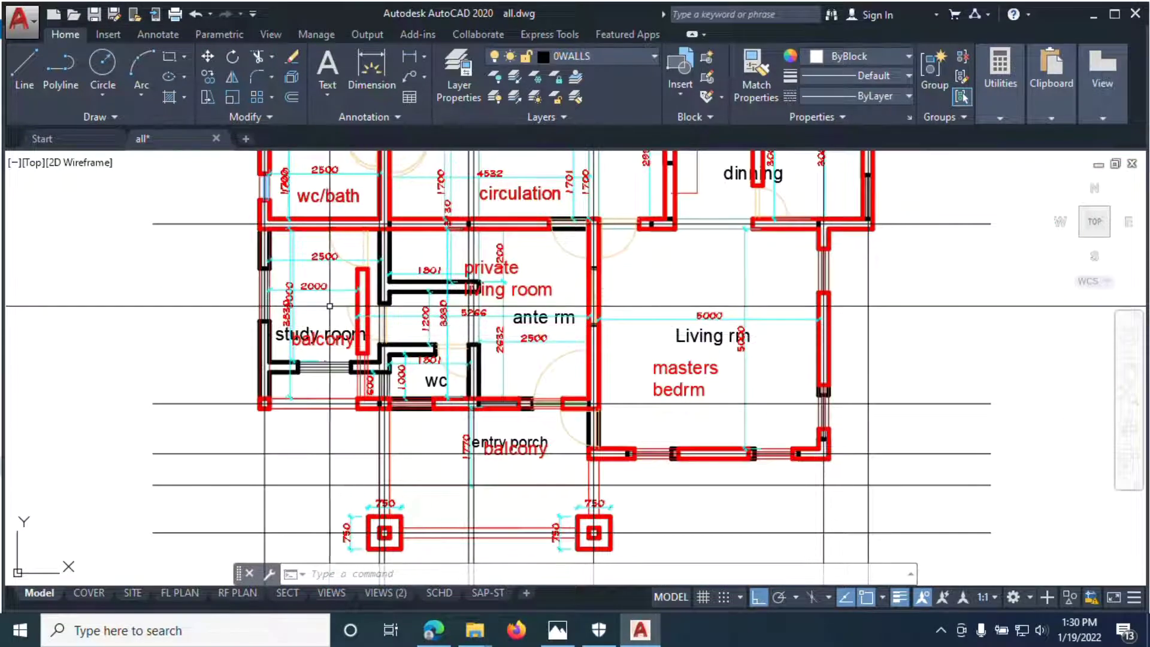
{"action": "scroll", "coordinate": [309, 350], "scroll_direction": "down", "scroll_amount": 2}
{"action": "scroll", "coordinate": [284, 184], "scroll_direction": "up", "scroll_amount": 4}
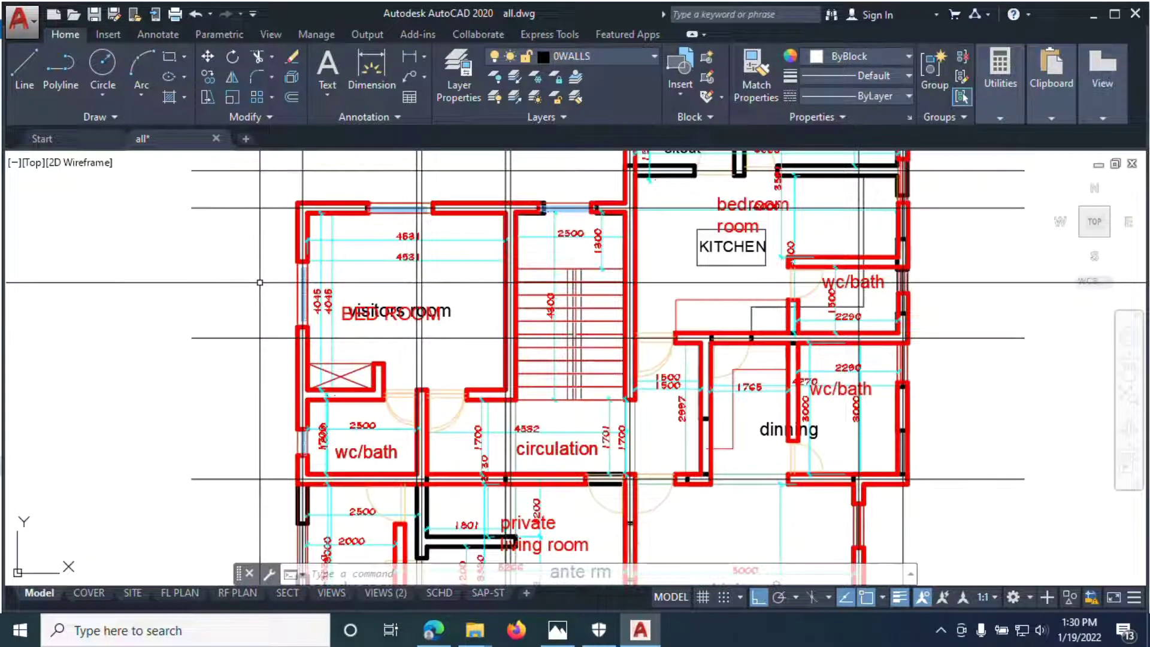
{"action": "scroll", "coordinate": [258, 277], "scroll_direction": "down", "scroll_amount": 5}
{"action": "scroll", "coordinate": [282, 229], "scroll_direction": "up", "scroll_amount": 5}
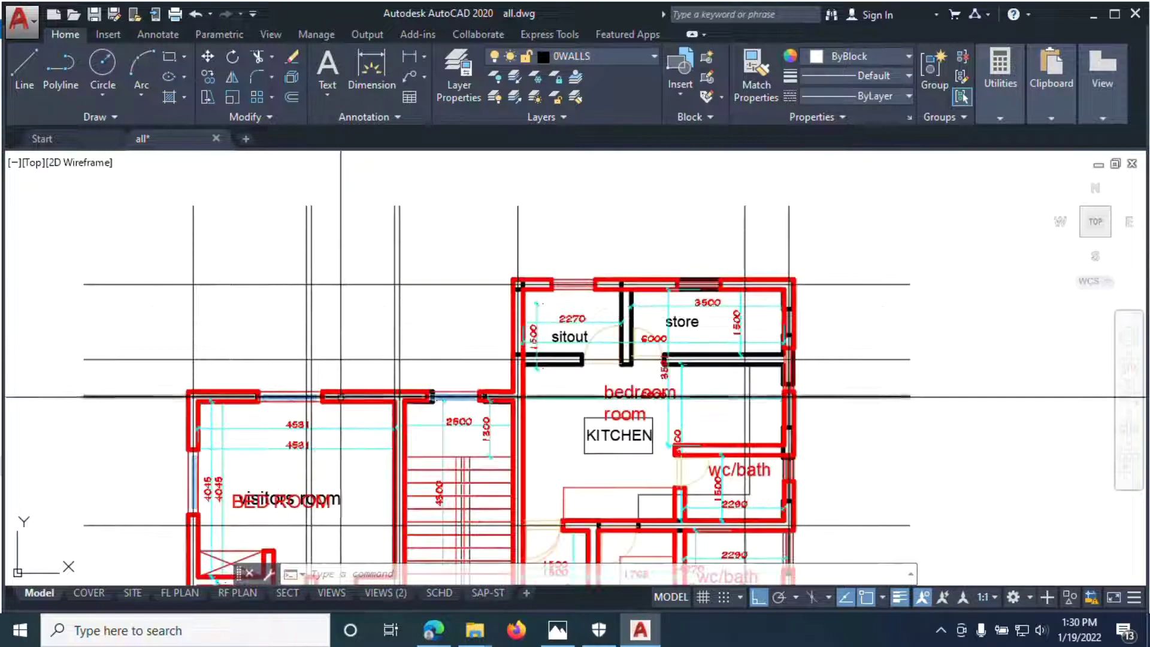
{"action": "scroll", "coordinate": [398, 360], "scroll_direction": "up", "scroll_amount": 4}
{"action": "scroll", "coordinate": [401, 344], "scroll_direction": "down", "scroll_amount": 6}
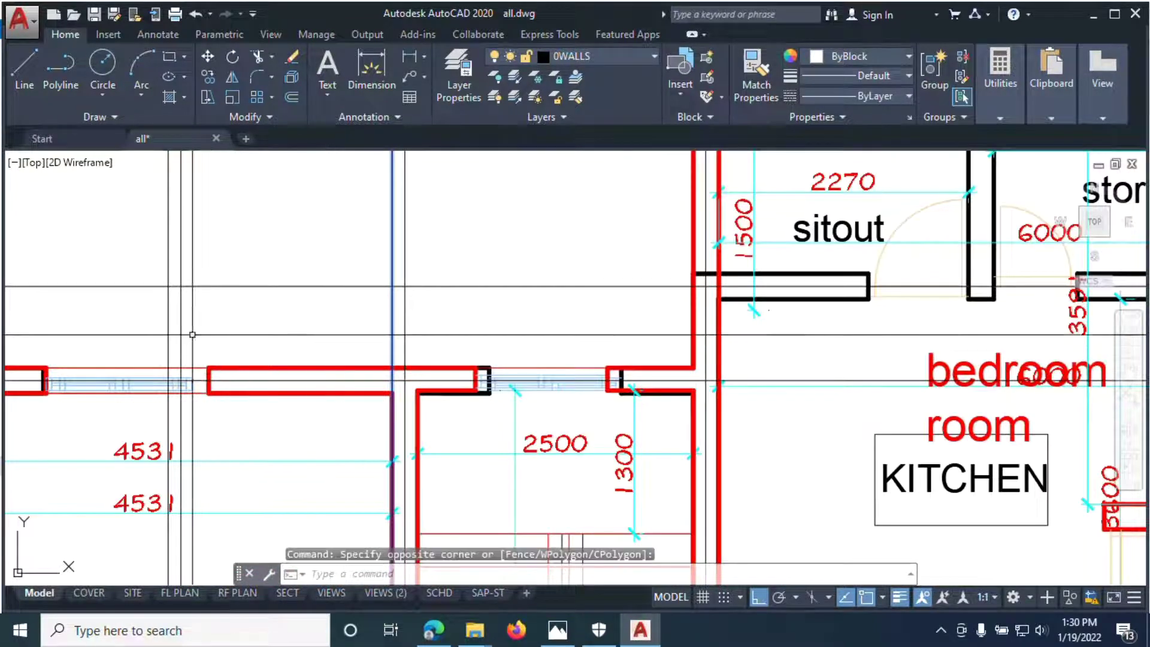
{"action": "scroll", "coordinate": [196, 502], "scroll_direction": "up", "scroll_amount": 5}
{"action": "scroll", "coordinate": [197, 499], "scroll_direction": "up", "scroll_amount": 2}
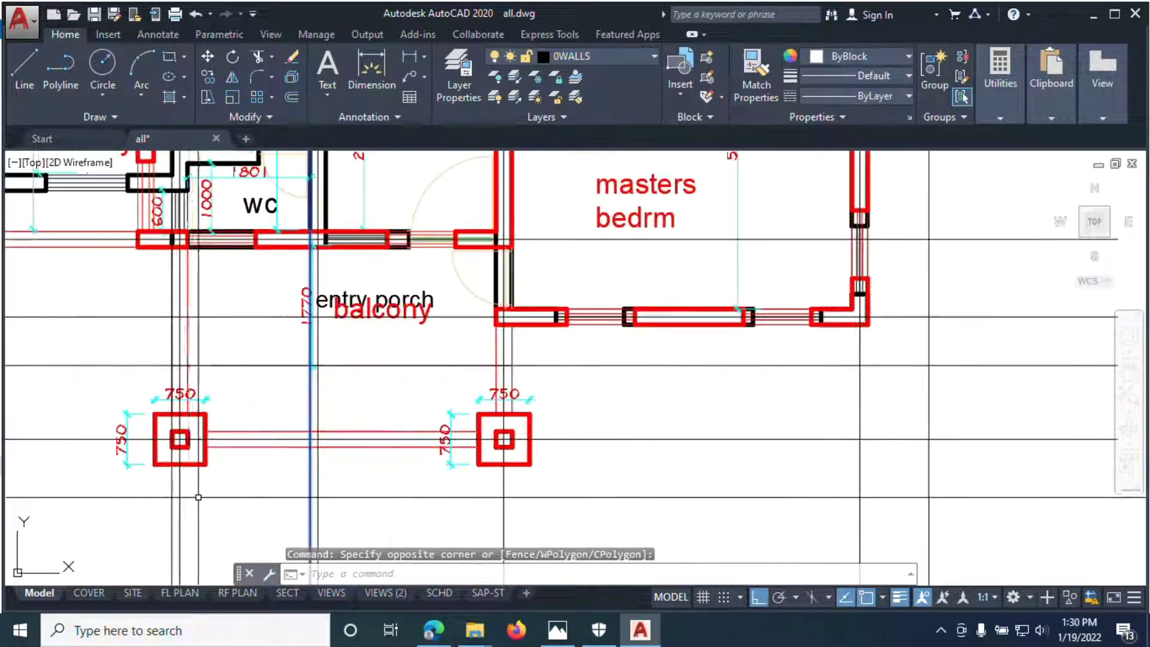
{"action": "left_click", "coordinate": [173, 484]}
{"action": "right_click", "coordinate": [141, 357]}
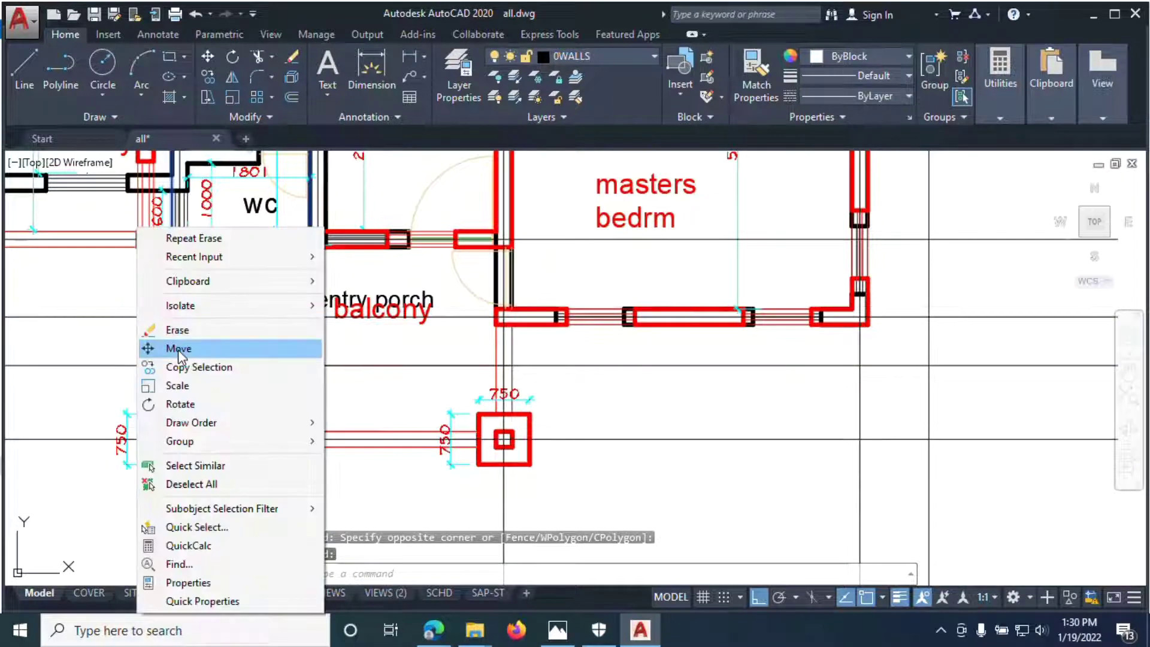
{"action": "left_click", "coordinate": [168, 331]}
Check the vertical and horizontal grid lines across the overlaid plans for leftover duplicates
{"action": "scroll", "coordinate": [399, 294], "scroll_direction": "down", "scroll_amount": 4}
{"action": "scroll", "coordinate": [399, 294], "scroll_direction": "up", "scroll_amount": 4}
{"action": "scroll", "coordinate": [399, 295], "scroll_direction": "down", "scroll_amount": 4}
{"action": "scroll", "coordinate": [399, 295], "scroll_direction": "up", "scroll_amount": 3}
{"action": "scroll", "coordinate": [399, 294], "scroll_direction": "down", "scroll_amount": 4}
{"action": "scroll", "coordinate": [399, 295], "scroll_direction": "up", "scroll_amount": 5}
{"action": "scroll", "coordinate": [531, 397], "scroll_direction": "down", "scroll_amount": 5}
{"action": "scroll", "coordinate": [531, 397], "scroll_direction": "up", "scroll_amount": 4}
{"action": "scroll", "coordinate": [531, 397], "scroll_direction": "down", "scroll_amount": 4}
{"action": "scroll", "coordinate": [318, 390], "scroll_direction": "up", "scroll_amount": 4}
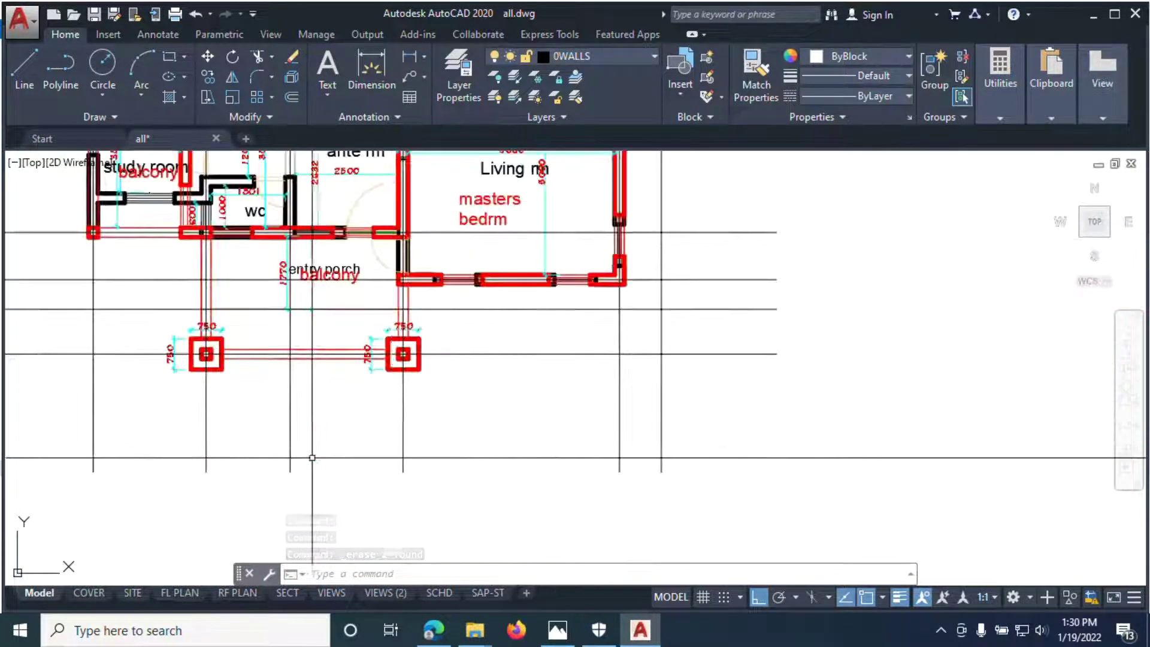
{"action": "scroll", "coordinate": [440, 422], "scroll_direction": "down", "scroll_amount": 5}
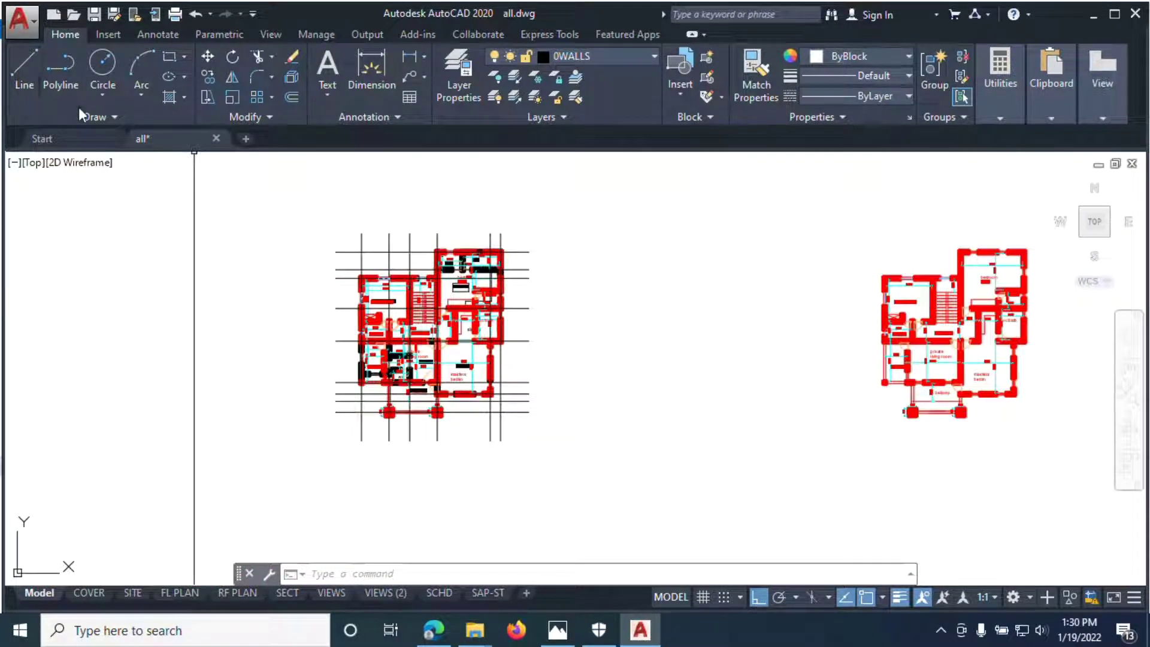
Draw a closed 230 by 230 square column outline with Polyline in the empty area between the two plans
{"action": "left_click", "coordinate": [62, 73]}
{"action": "scroll", "coordinate": [205, 313], "scroll_direction": "down", "scroll_amount": 4}
{"action": "scroll", "coordinate": [277, 274], "scroll_direction": "up", "scroll_amount": 6}
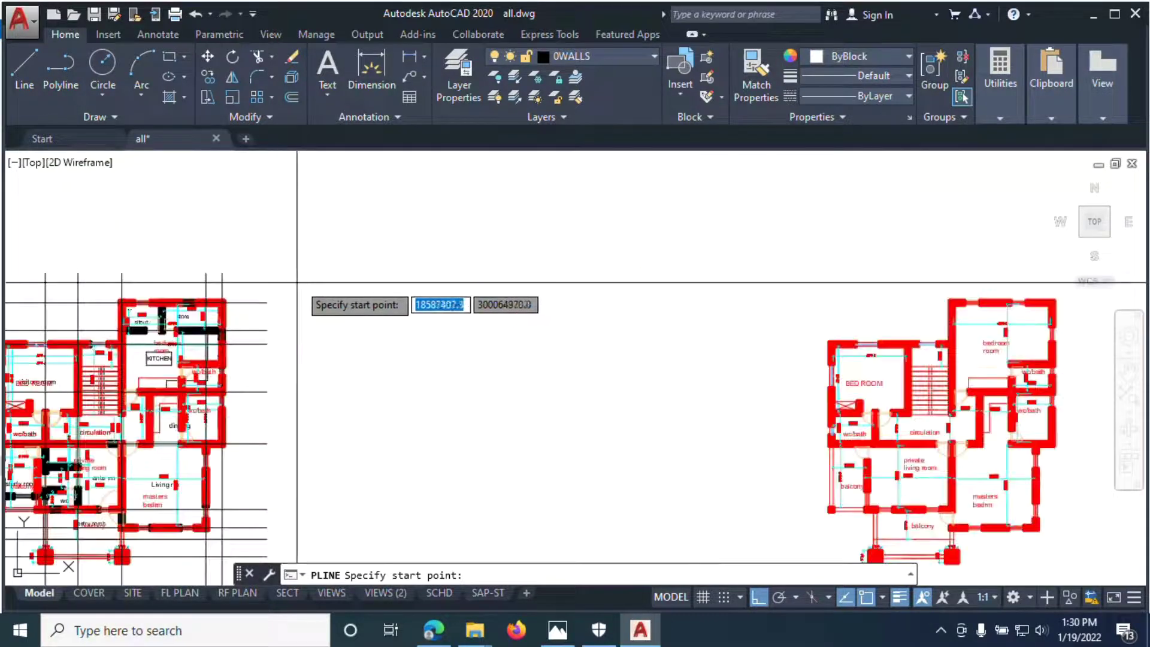
{"action": "left_click", "coordinate": [349, 276]}
{"action": "scroll", "coordinate": [401, 254], "scroll_direction": "up", "scroll_amount": 5}
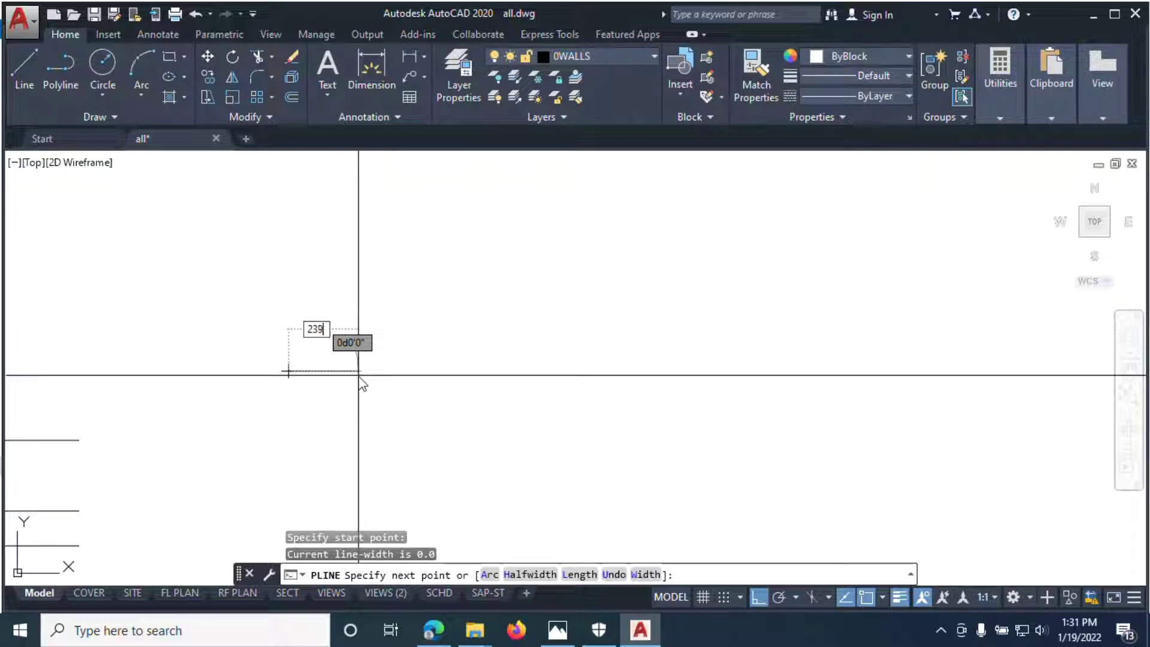
{"action": "key", "text": "Return"}
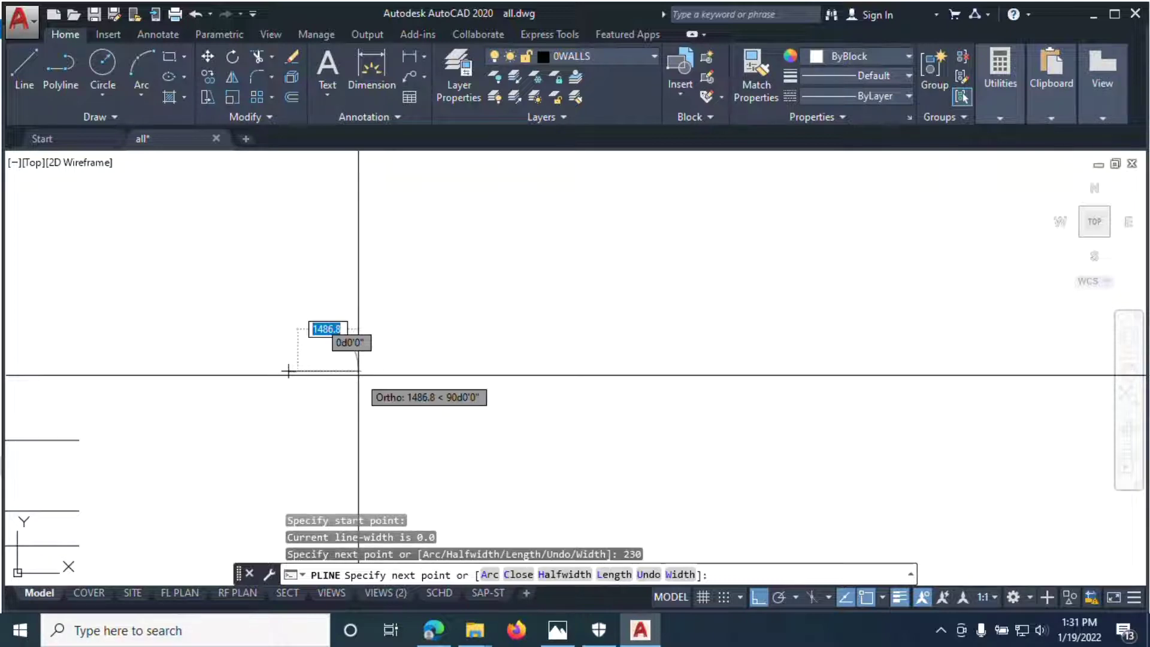
{"action": "scroll", "coordinate": [271, 422], "scroll_direction": "up", "scroll_amount": 2}
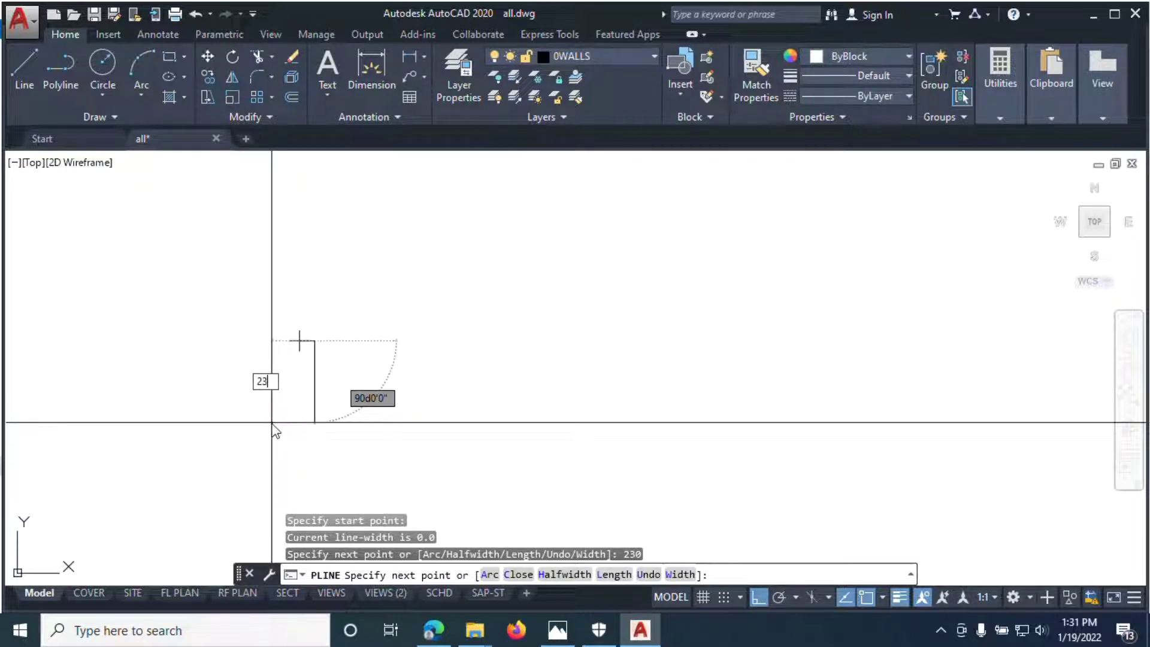
{"action": "key", "text": "Return"}
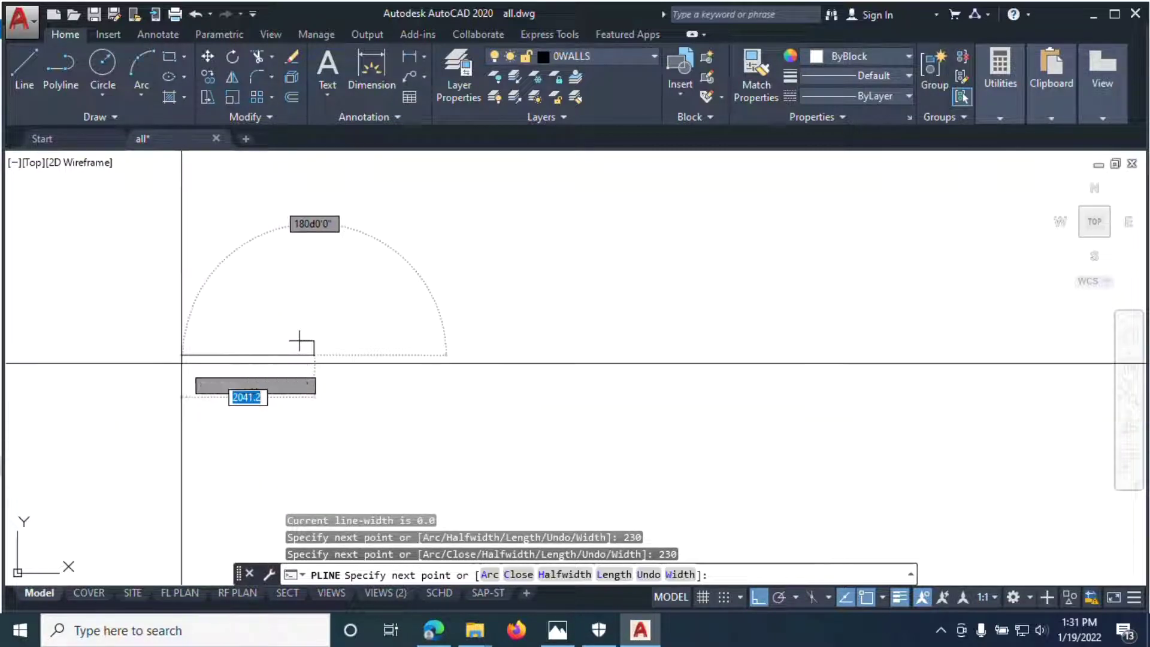
{"action": "type", "text": "230"}
{"action": "key", "text": "Return"}
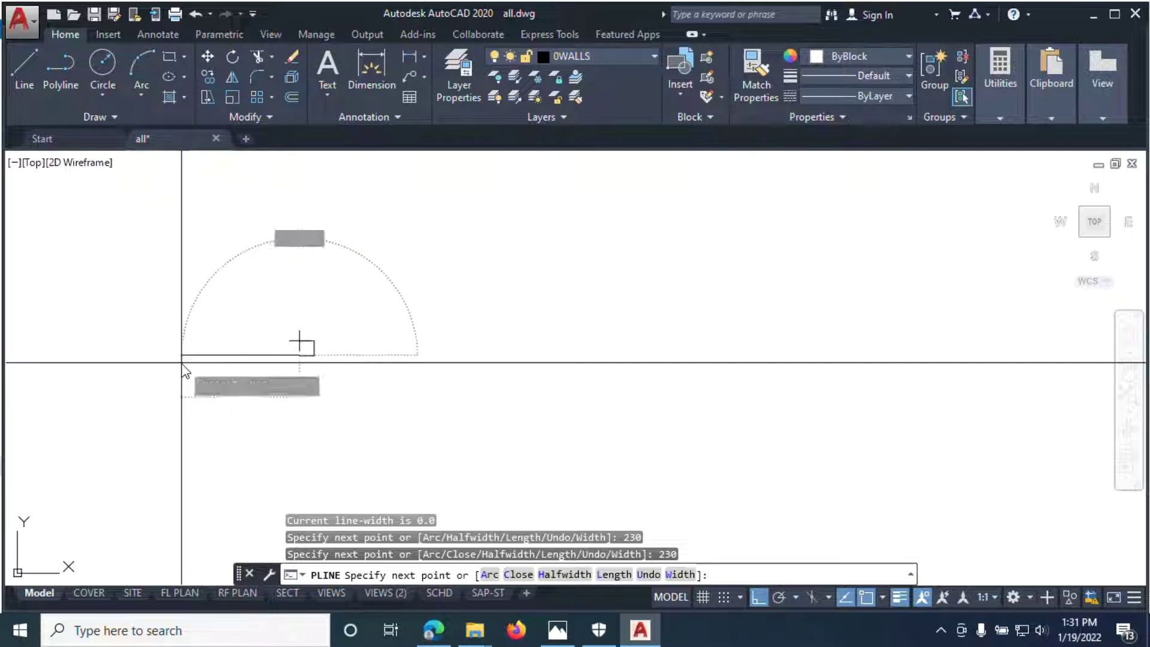
{"action": "left_click", "coordinate": [298, 330]}
{"action": "right_click", "coordinate": [305, 296]}
{"action": "left_click", "coordinate": [339, 306]}
Set the column square's colour to Blue and its lineweight to 0.40 mm, then deselect it
{"action": "scroll", "coordinate": [366, 269], "scroll_direction": "down", "scroll_amount": 2}
{"action": "left_click", "coordinate": [377, 373]}
{"action": "left_click", "coordinate": [884, 56]}
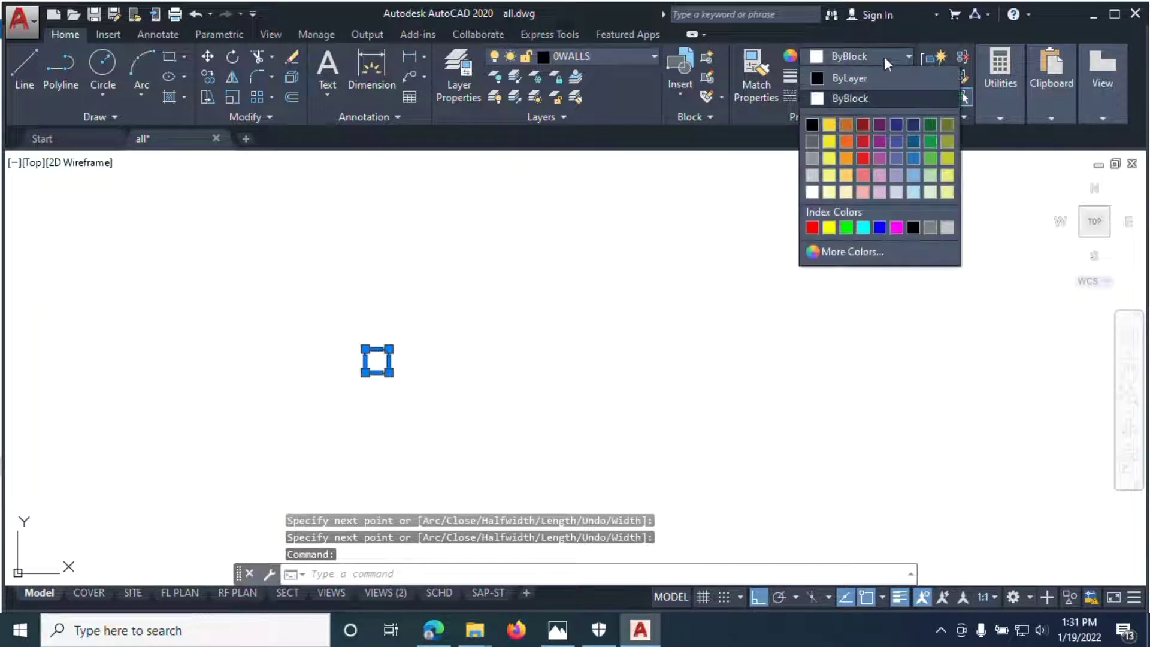
{"action": "left_click", "coordinate": [879, 225]}
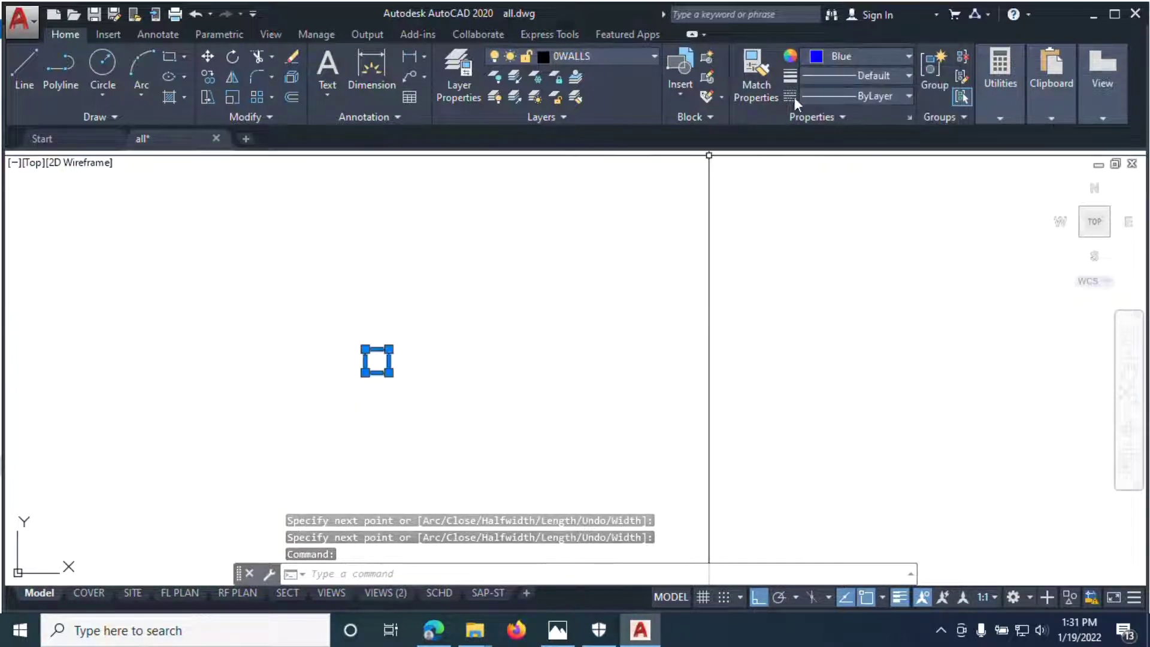
{"action": "left_click", "coordinate": [831, 75]}
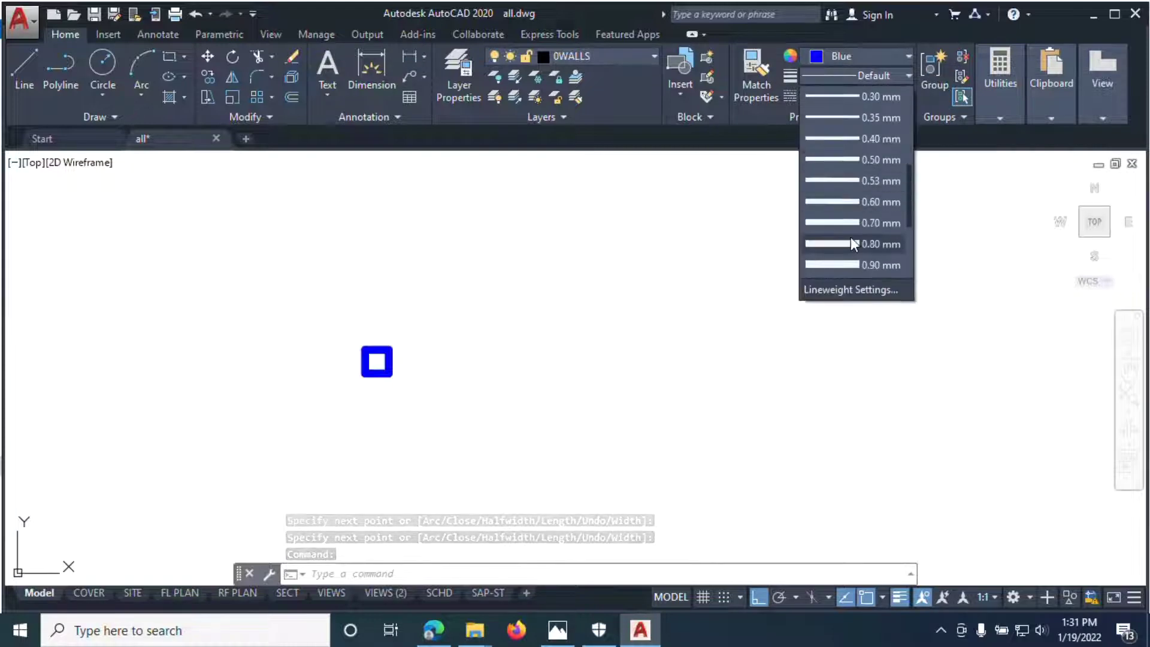
{"action": "left_click", "coordinate": [857, 140]}
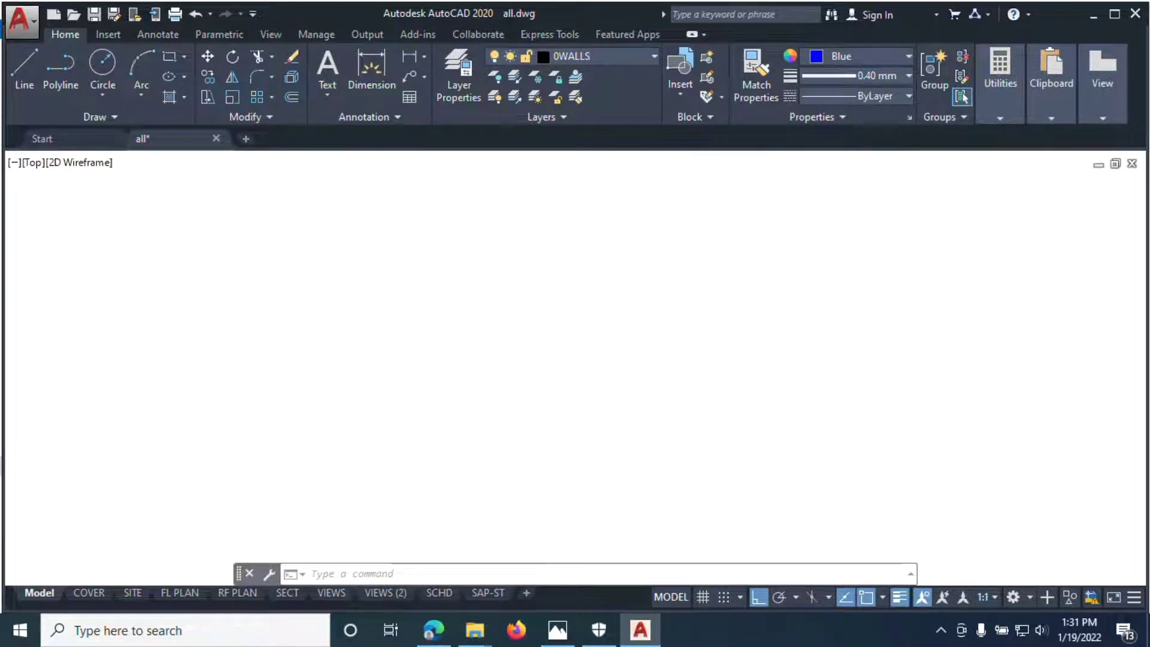
{"action": "scroll", "coordinate": [455, 371], "scroll_direction": "down", "scroll_amount": 6}
{"action": "key", "text": "Escape"}
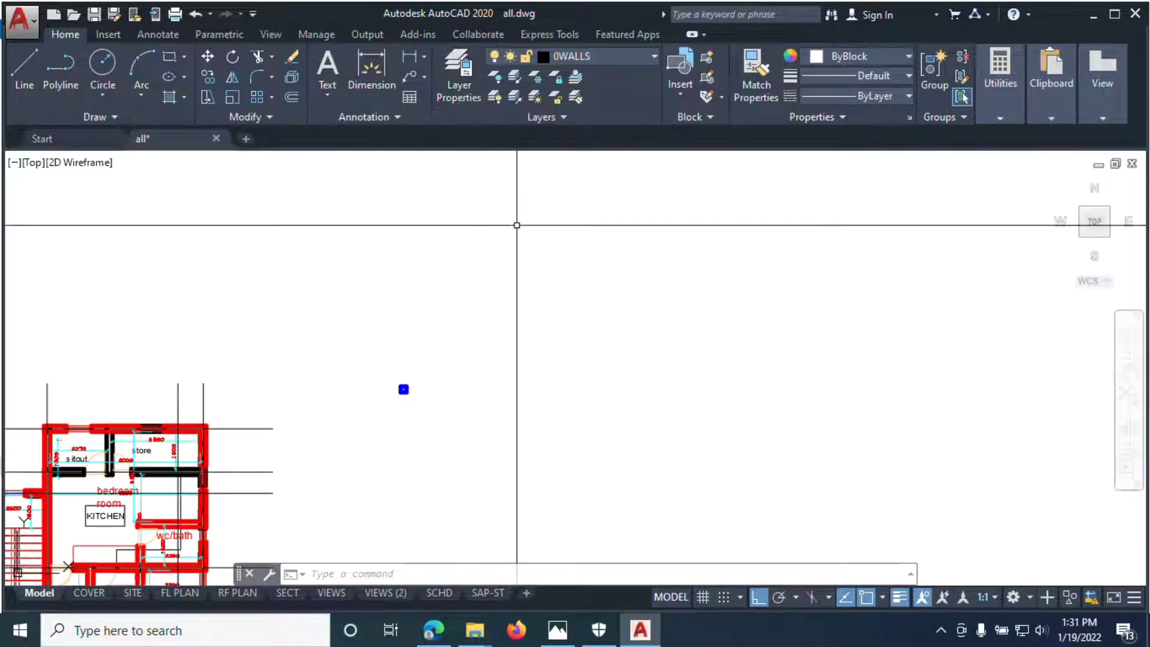
Open the Layer Properties Manager with the LAYER command
{"action": "type", "text": "l"}
{"action": "type", "text": "L"}
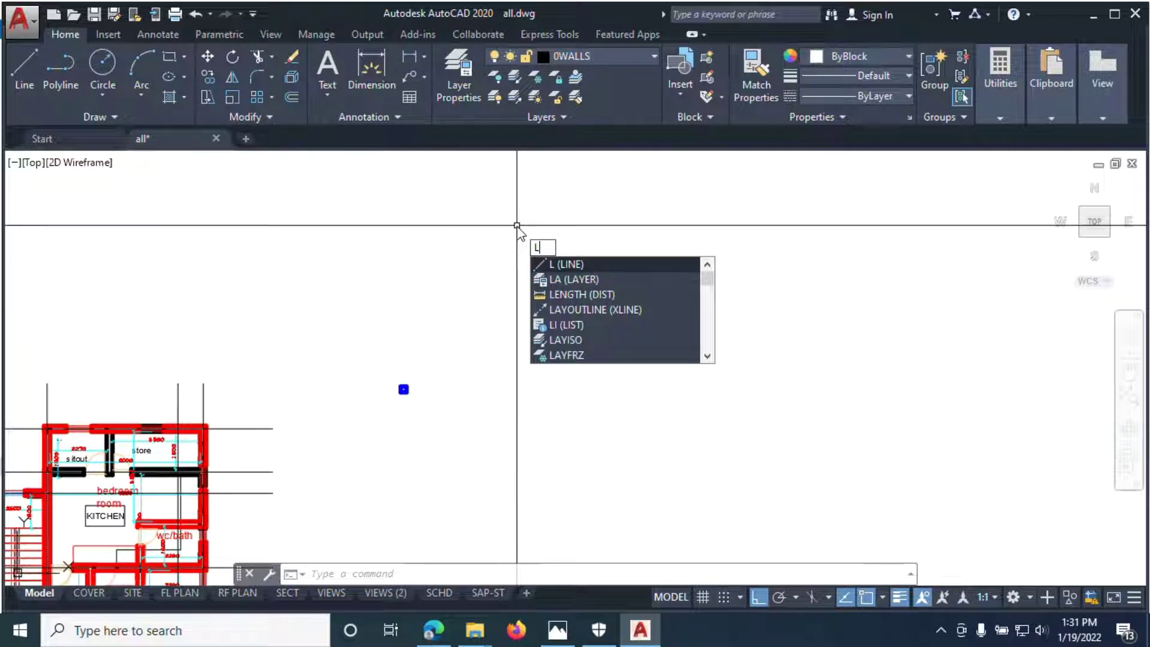
{"action": "type", "text": "q"}
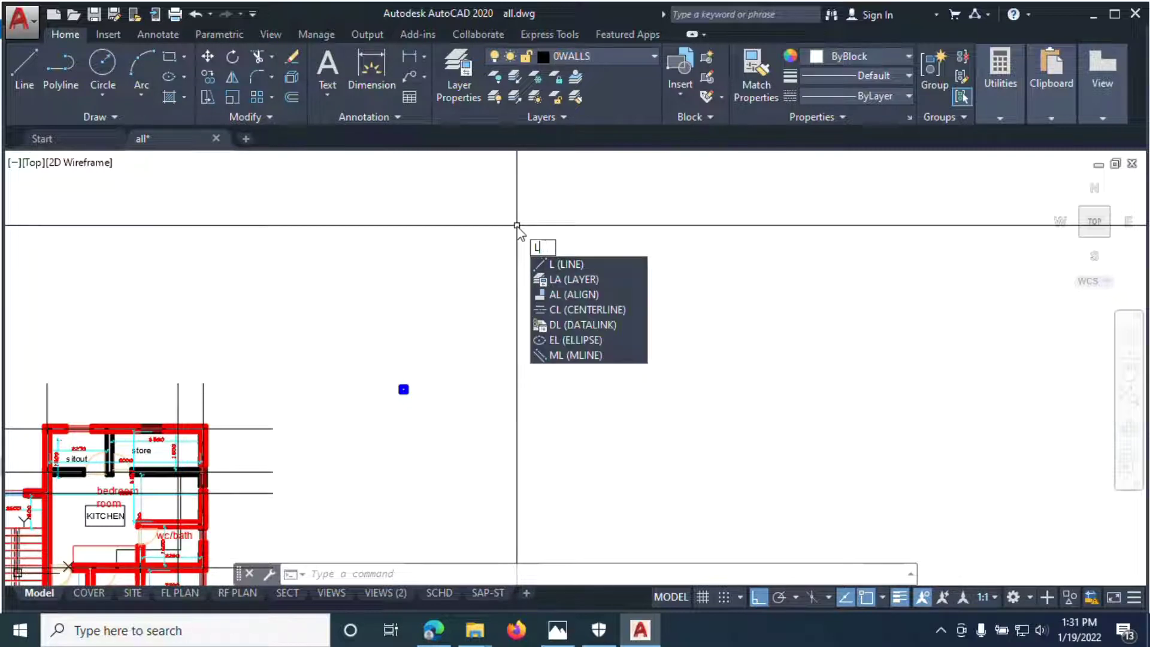
{"action": "type", "text": "A"}
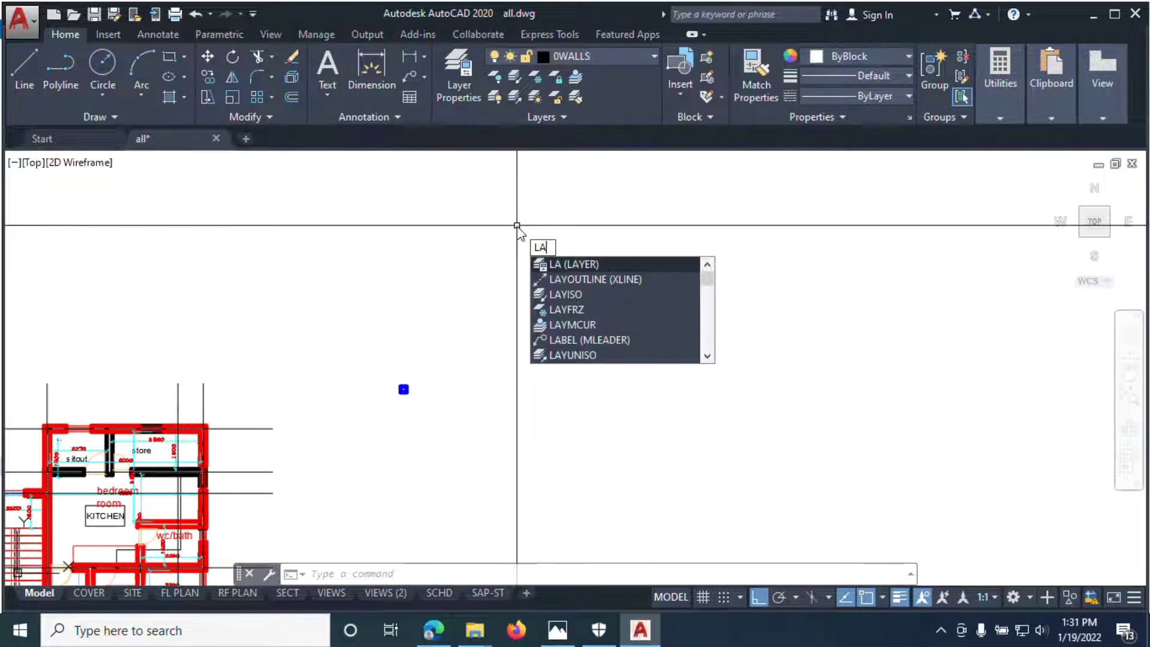
{"action": "left_click", "coordinate": [587, 264]}
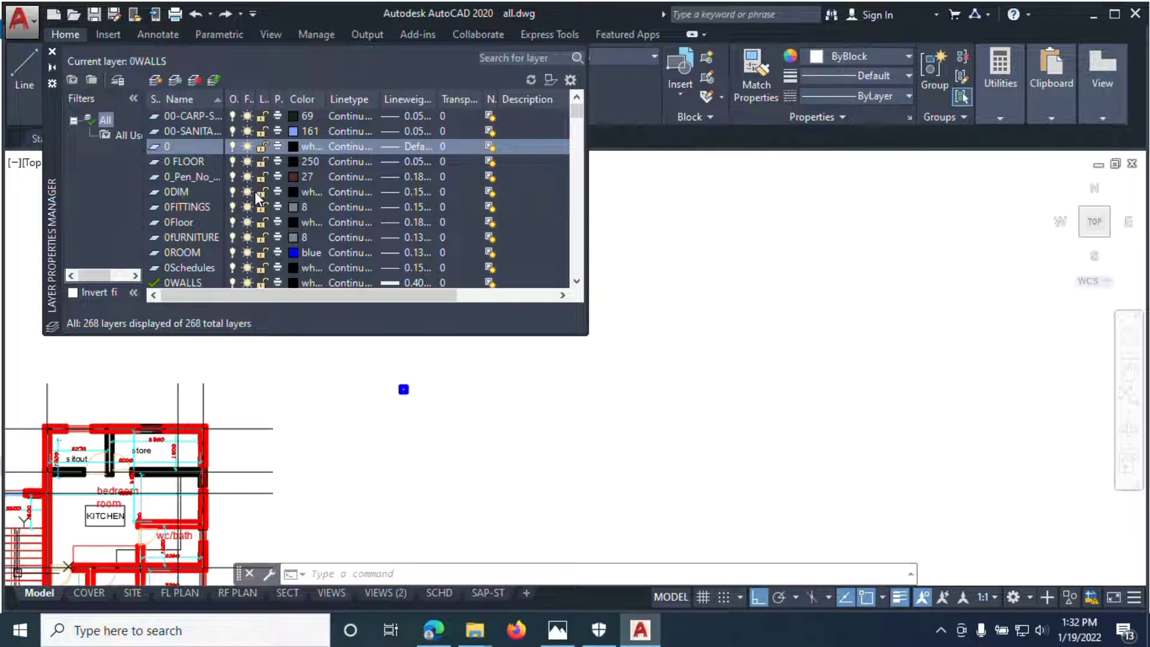
Add a new layer under its default name, make it the current layer and close the Layer Properties Manager
{"action": "left_click", "coordinate": [155, 80]}
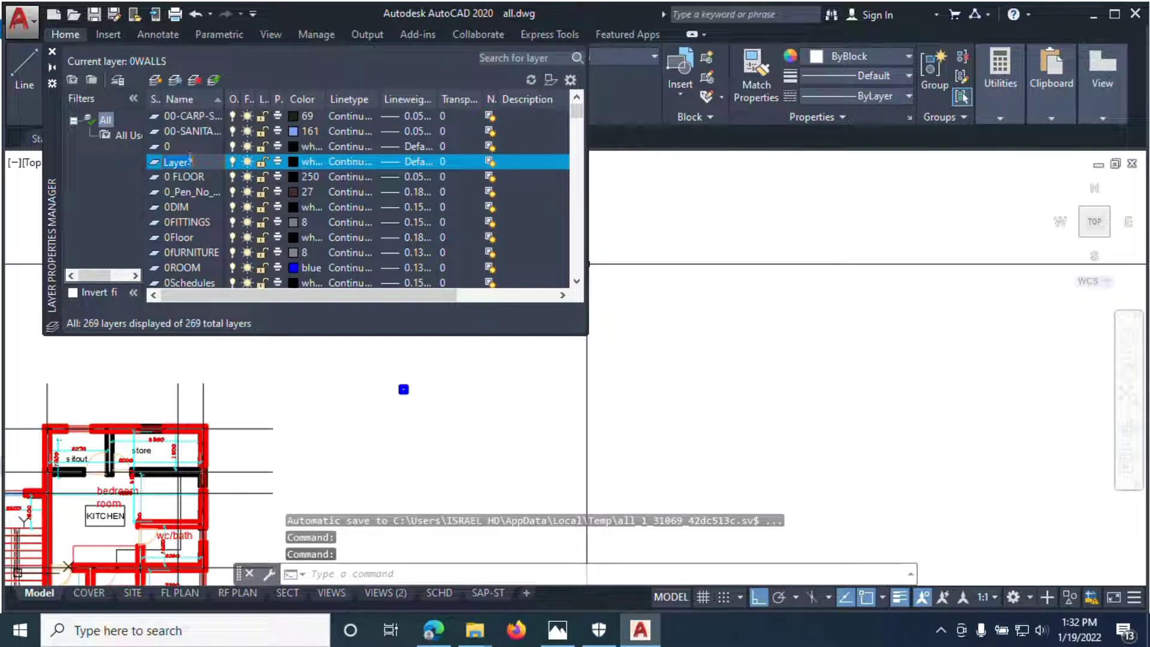
{"action": "left_click", "coordinate": [200, 178]}
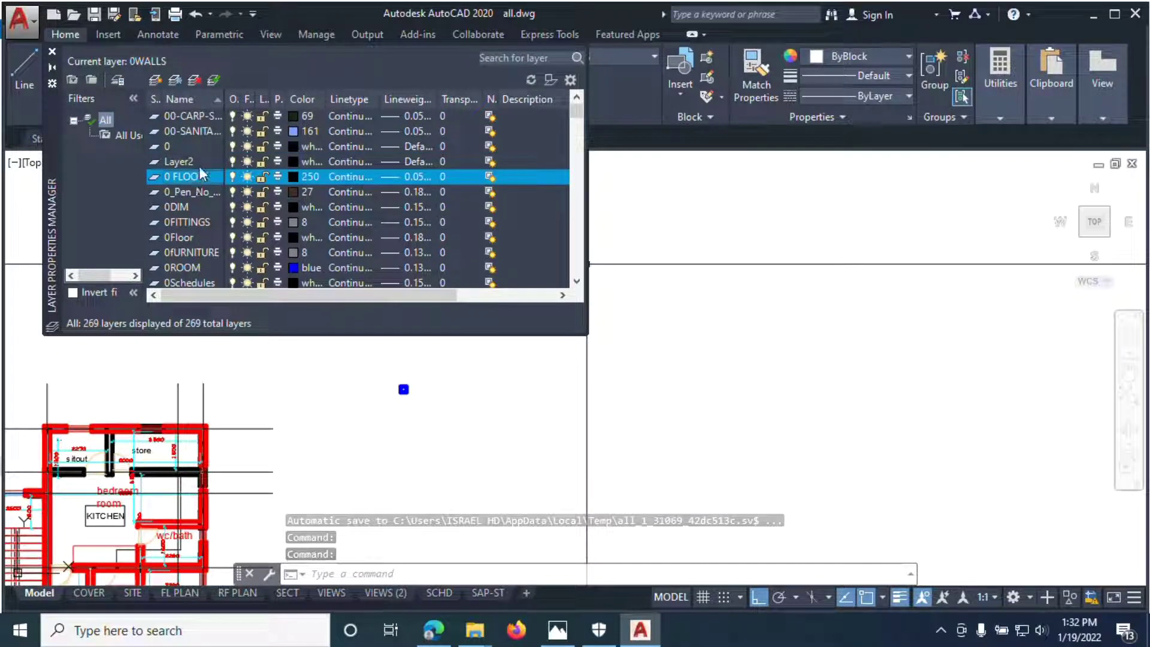
{"action": "left_click", "coordinate": [189, 160]}
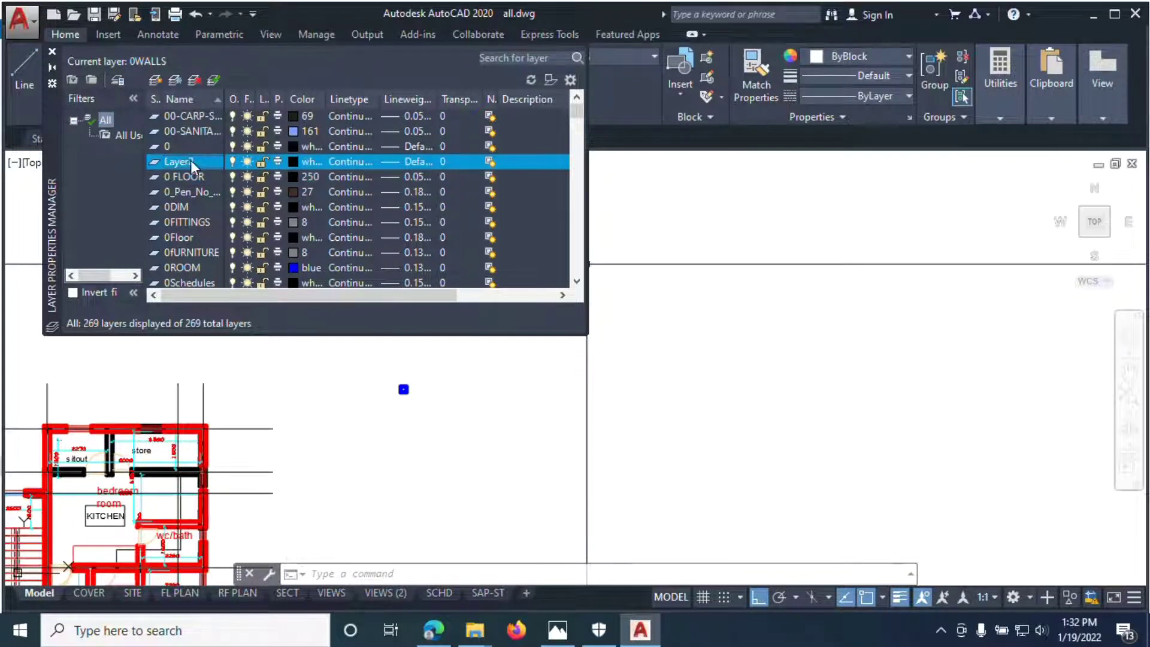
{"action": "right_click", "coordinate": [191, 160]}
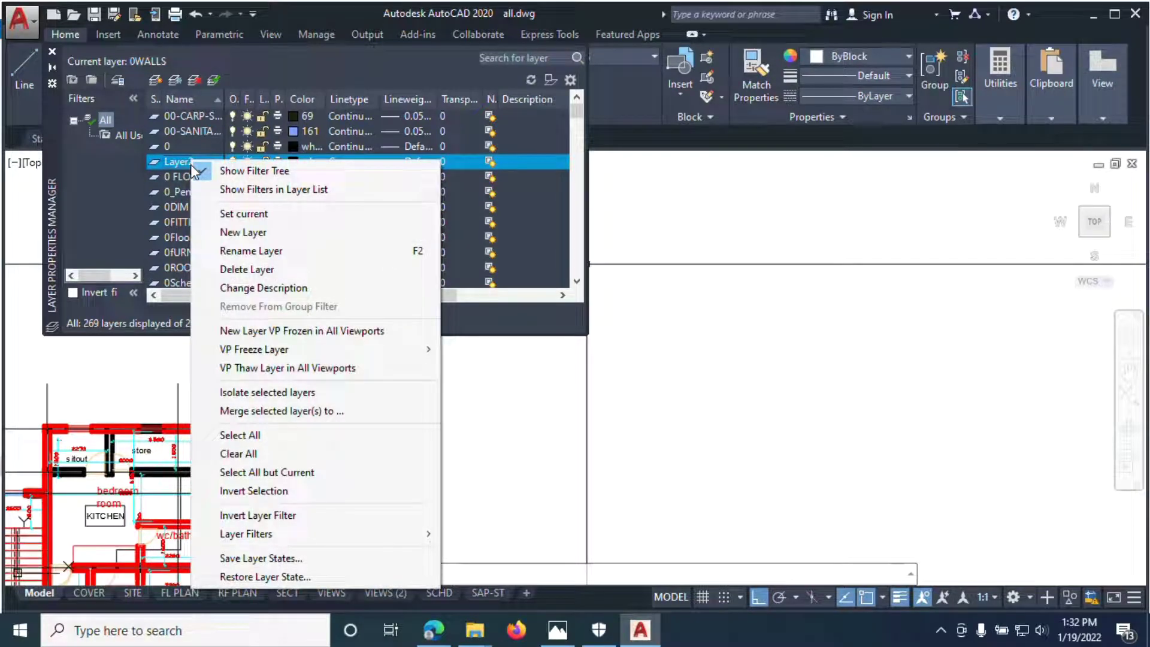
{"action": "left_click", "coordinate": [174, 161]}
{"action": "double_click", "coordinate": [205, 160]}
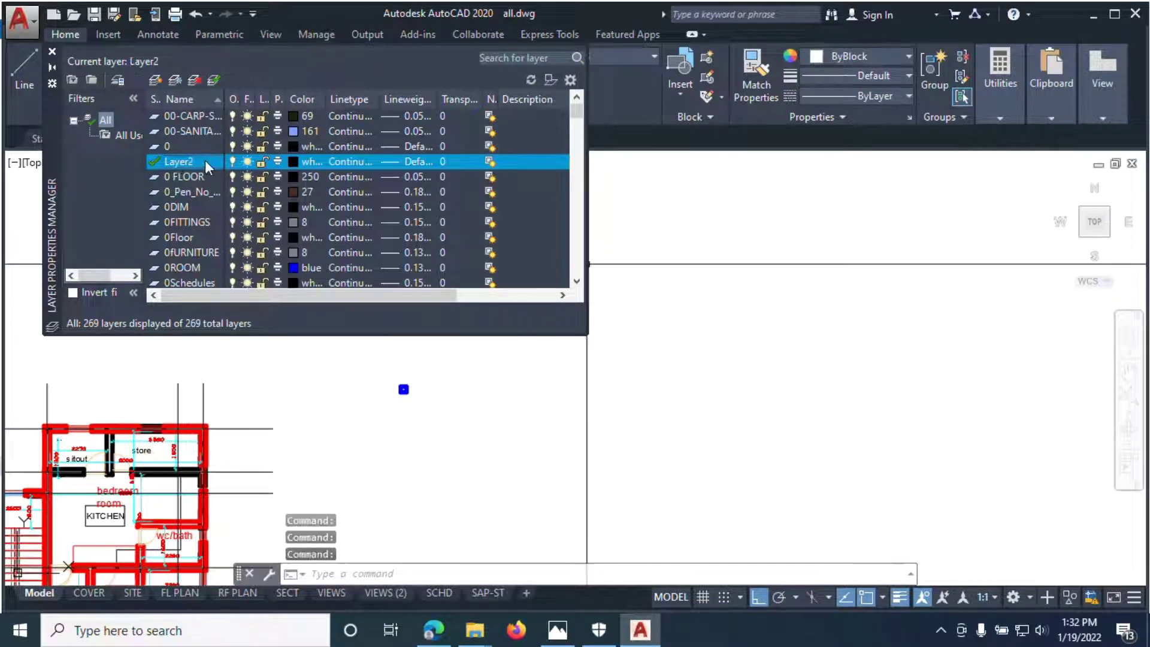
{"action": "left_click", "coordinate": [186, 162]}
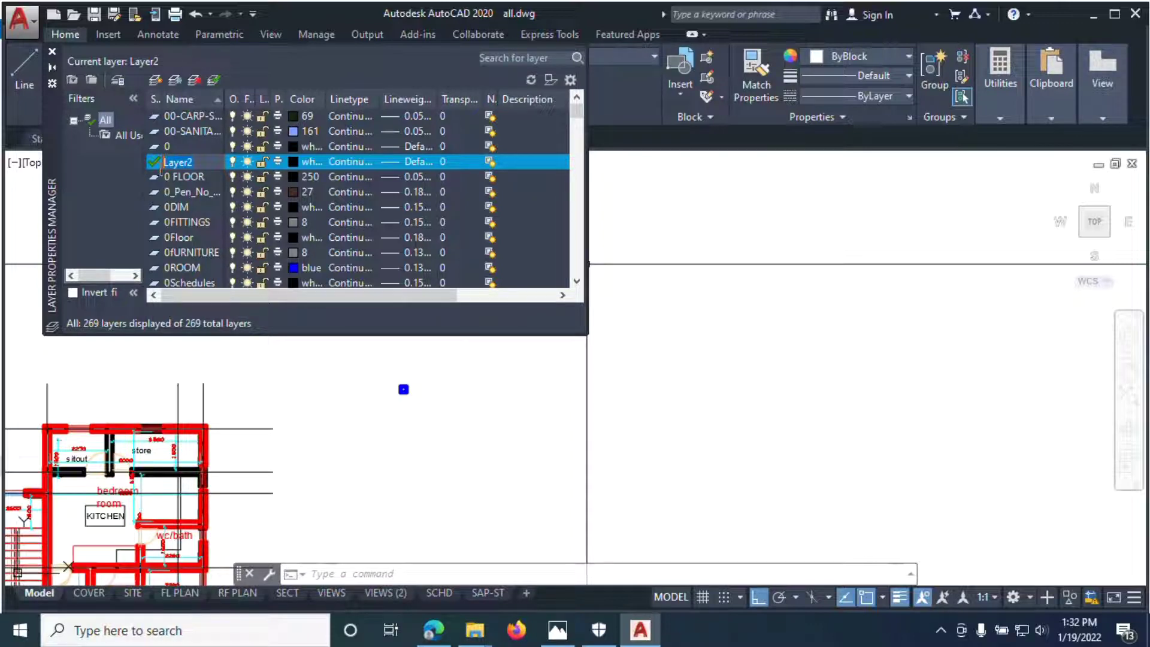
{"action": "left_click", "coordinate": [52, 50]}
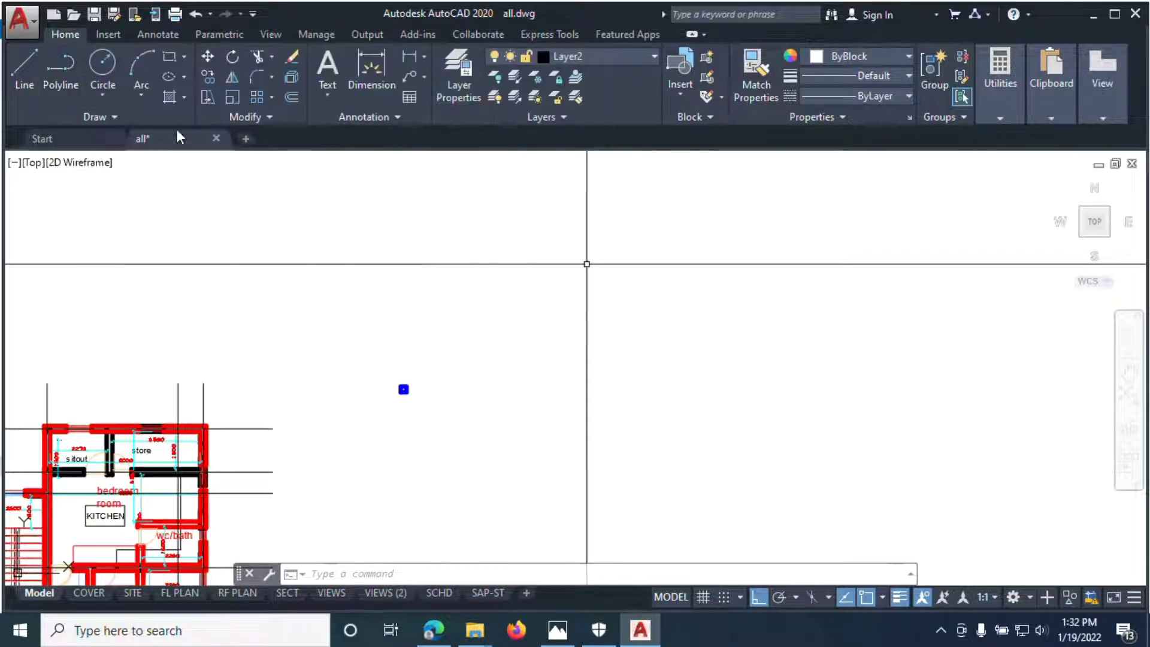
Reopen the Layer Properties Manager and create a layer named "column mine", dismissing the Bentley CONNECTION Client sign-in window
{"action": "left_click", "coordinate": [459, 84]}
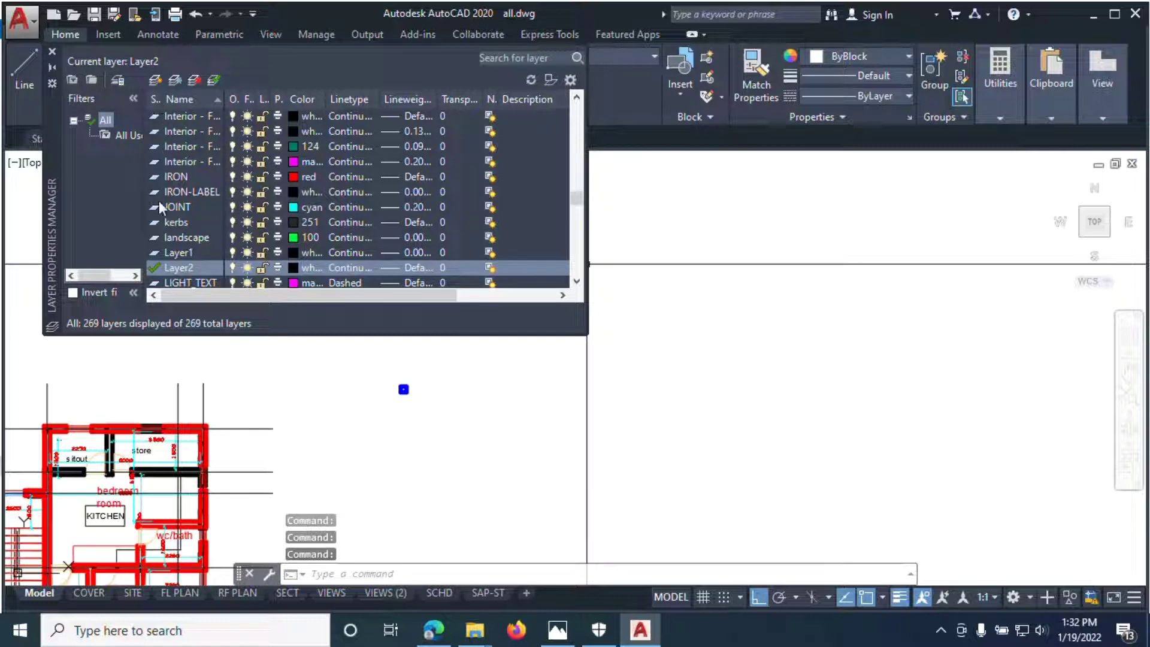
{"action": "left_click", "coordinate": [154, 78]}
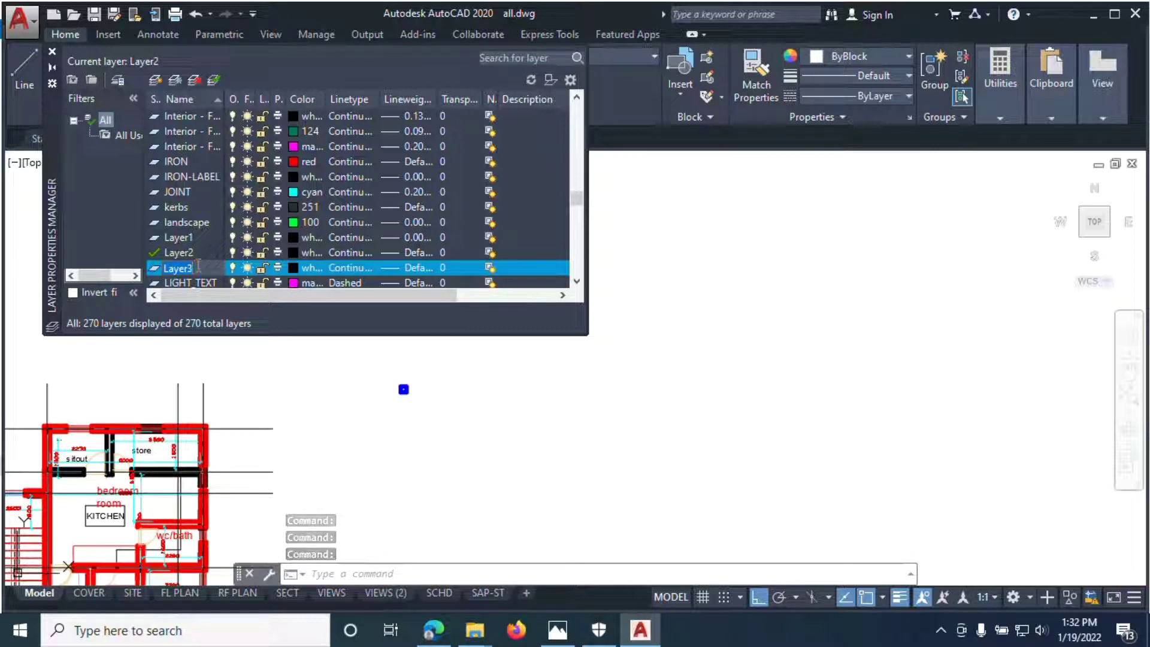
{"action": "type", "text": "co"}
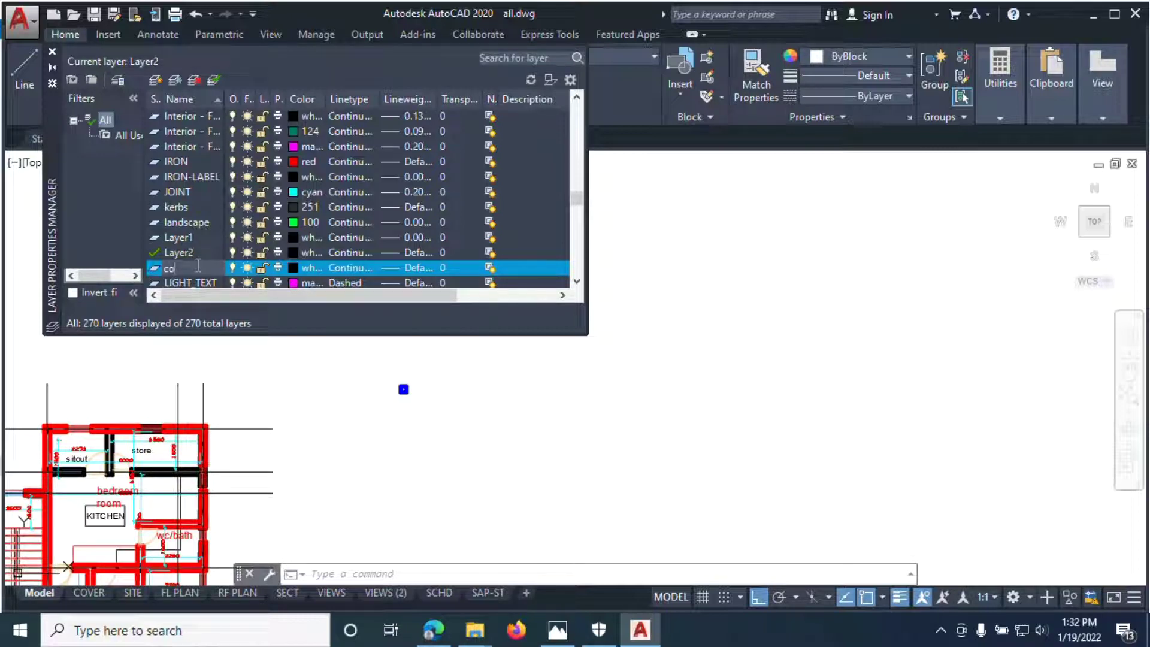
{"action": "type", "text": "lumn"}
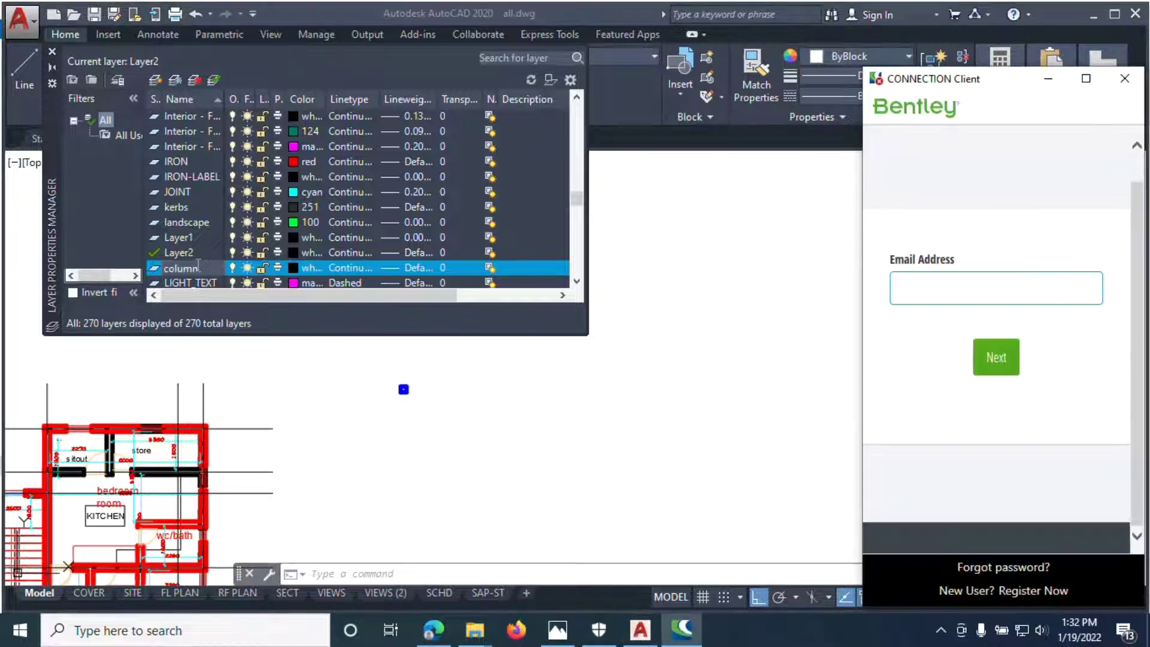
{"action": "left_click", "coordinate": [1124, 79]}
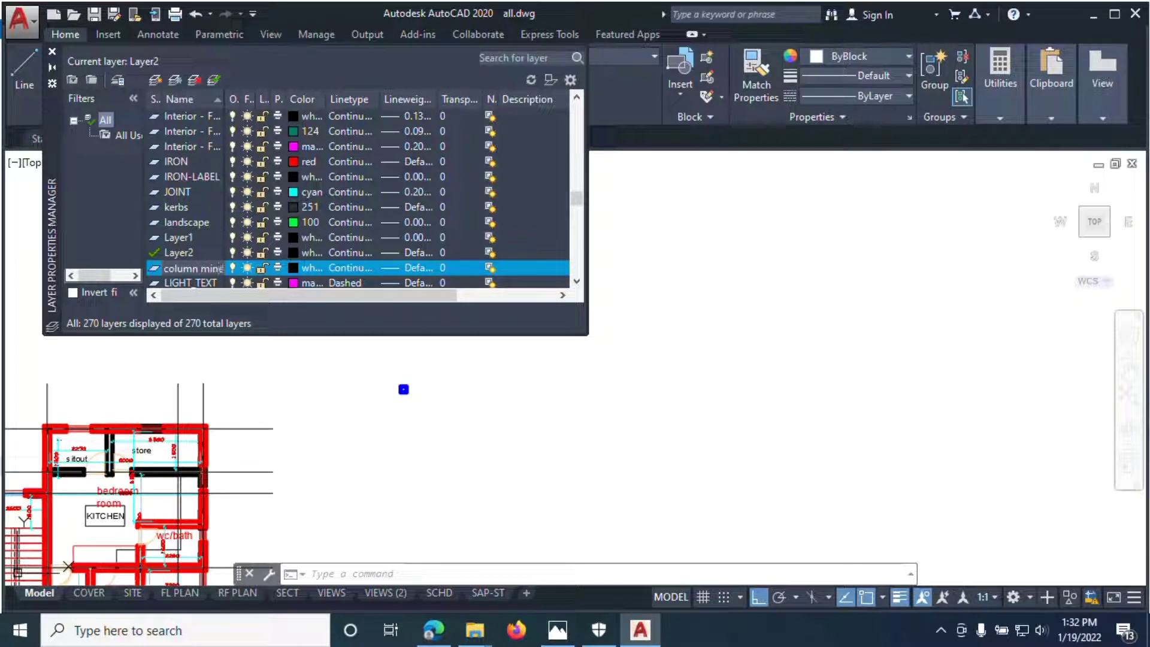
{"action": "left_click", "coordinate": [261, 266]}
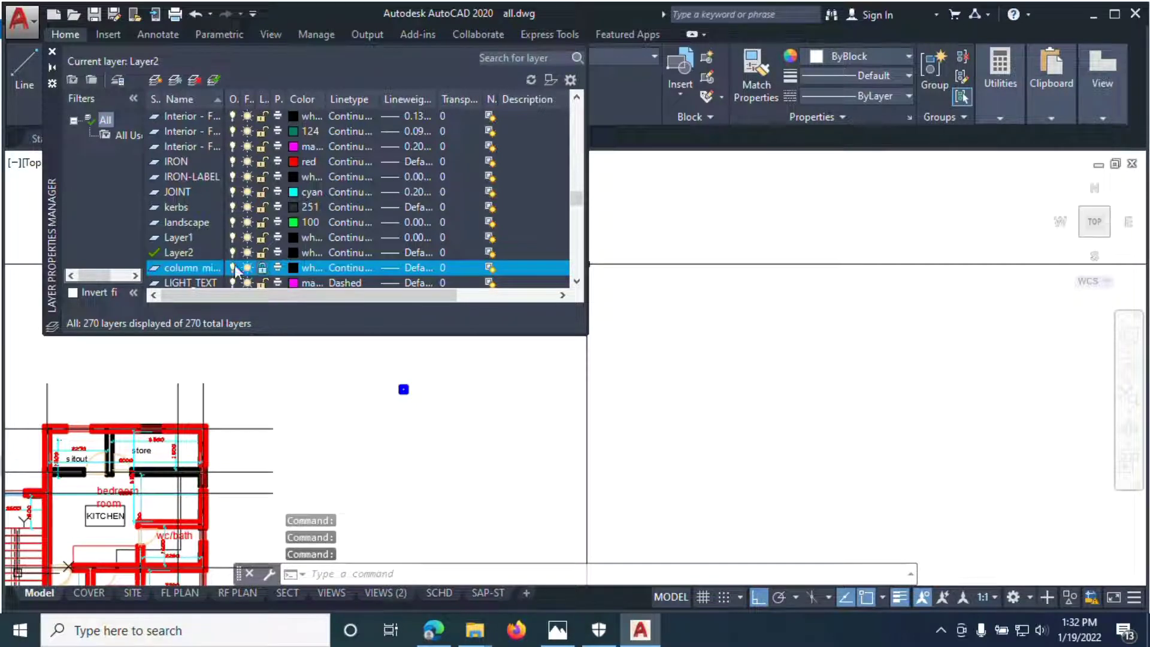
Create another layer for the grid lines and name it "grid mine"
{"action": "left_click", "coordinate": [156, 79]}
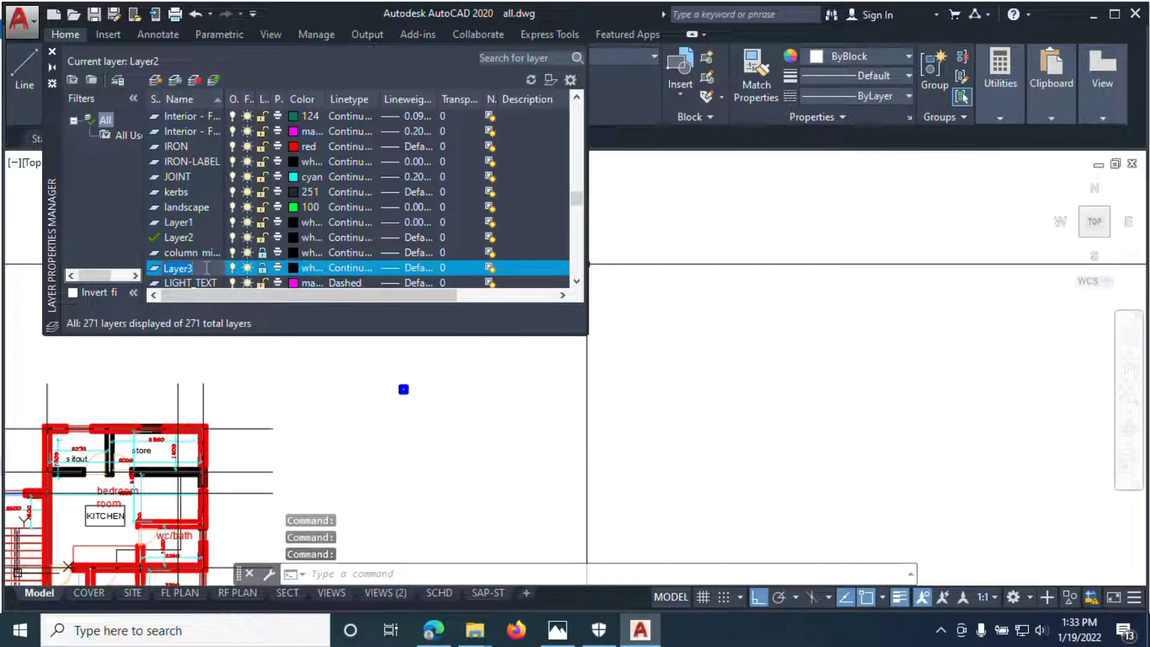
{"action": "type", "text": "gr"}
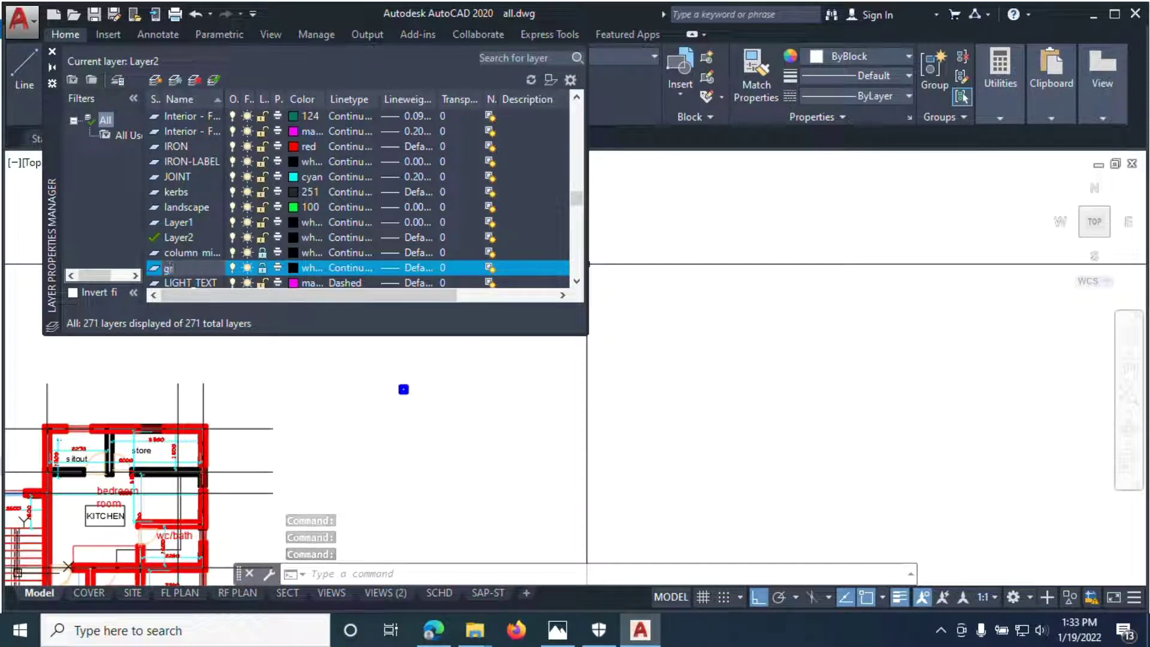
{"action": "type", "text": "id"}
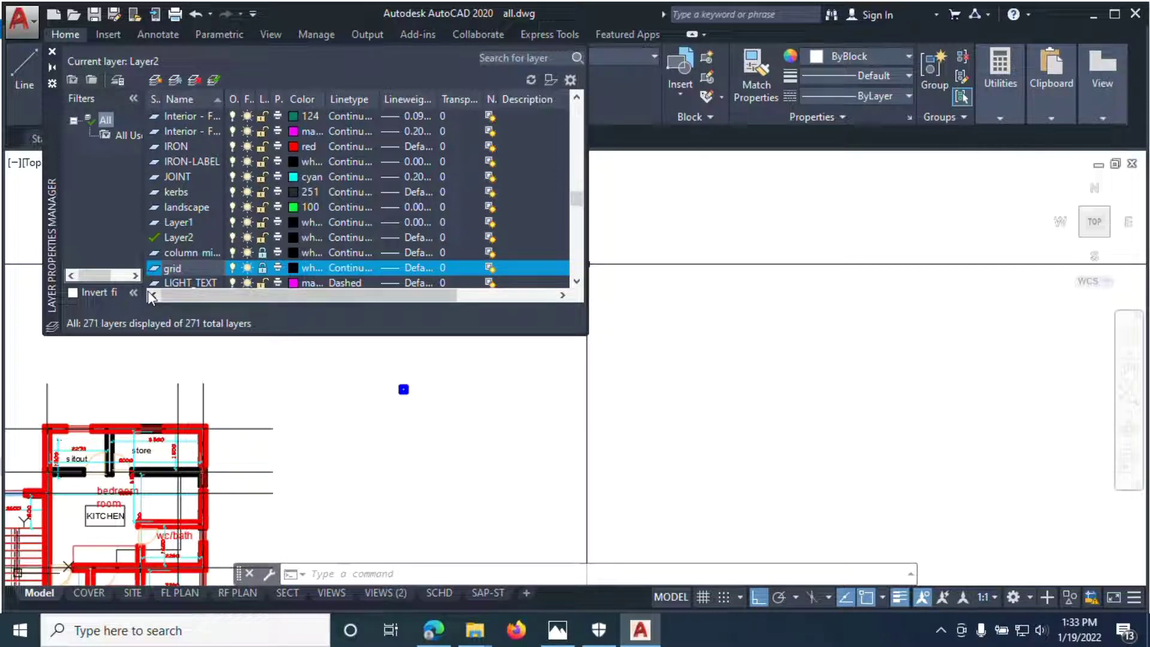
{"action": "key", "text": "Return"}
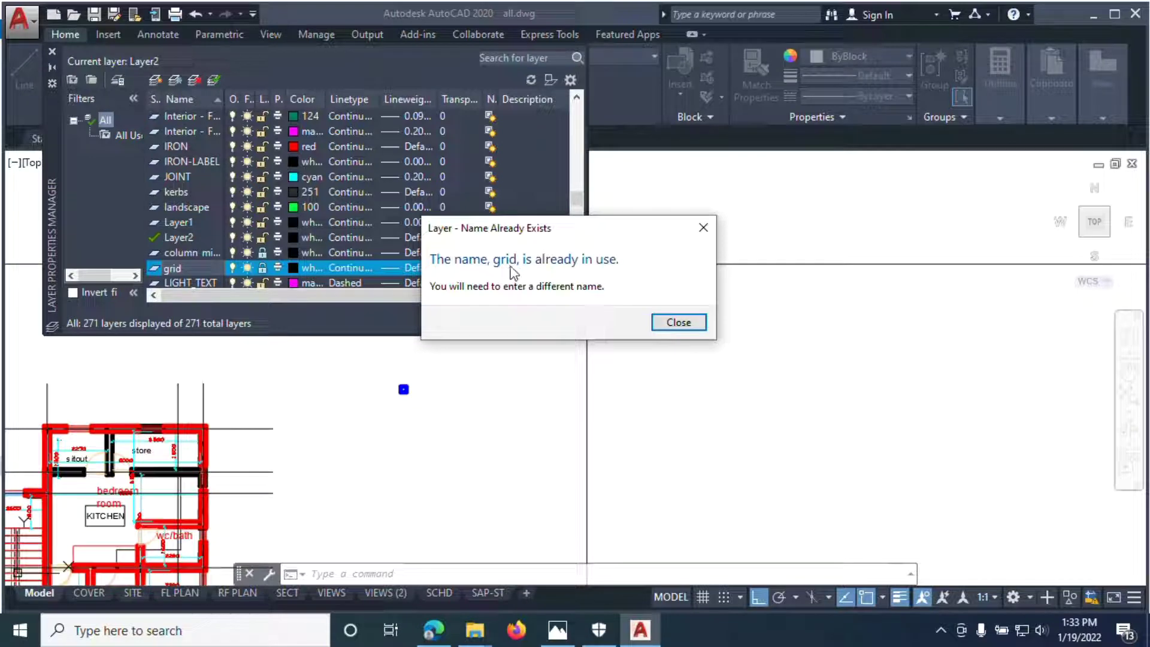
{"action": "left_click", "coordinate": [678, 322]}
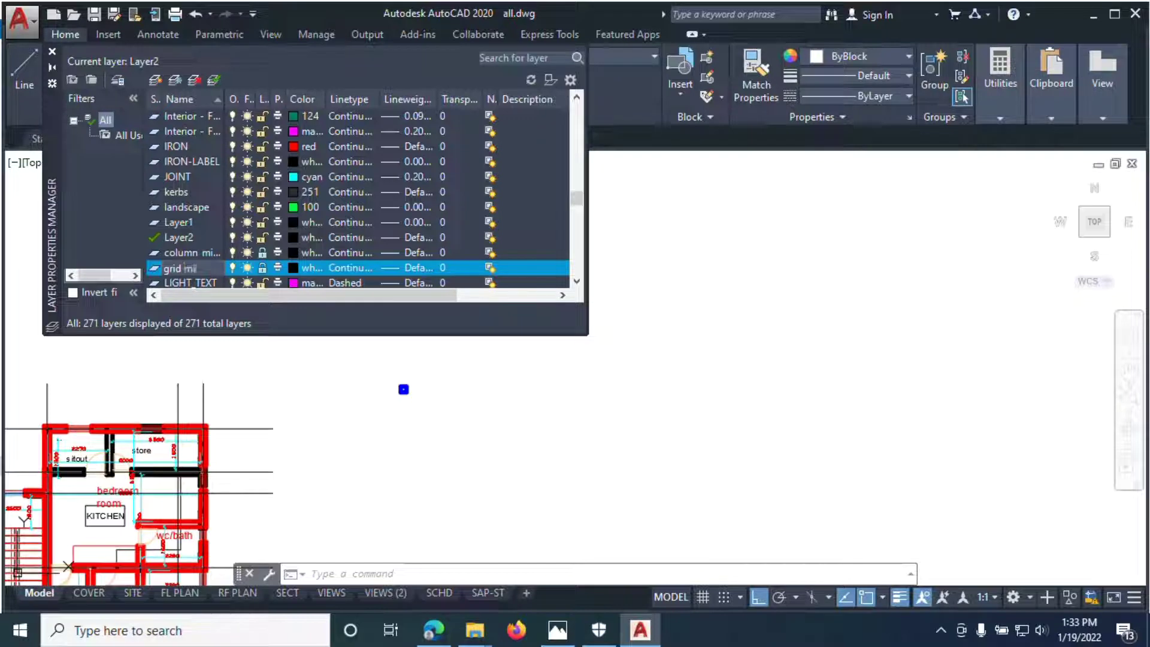
{"action": "key", "text": "Return"}
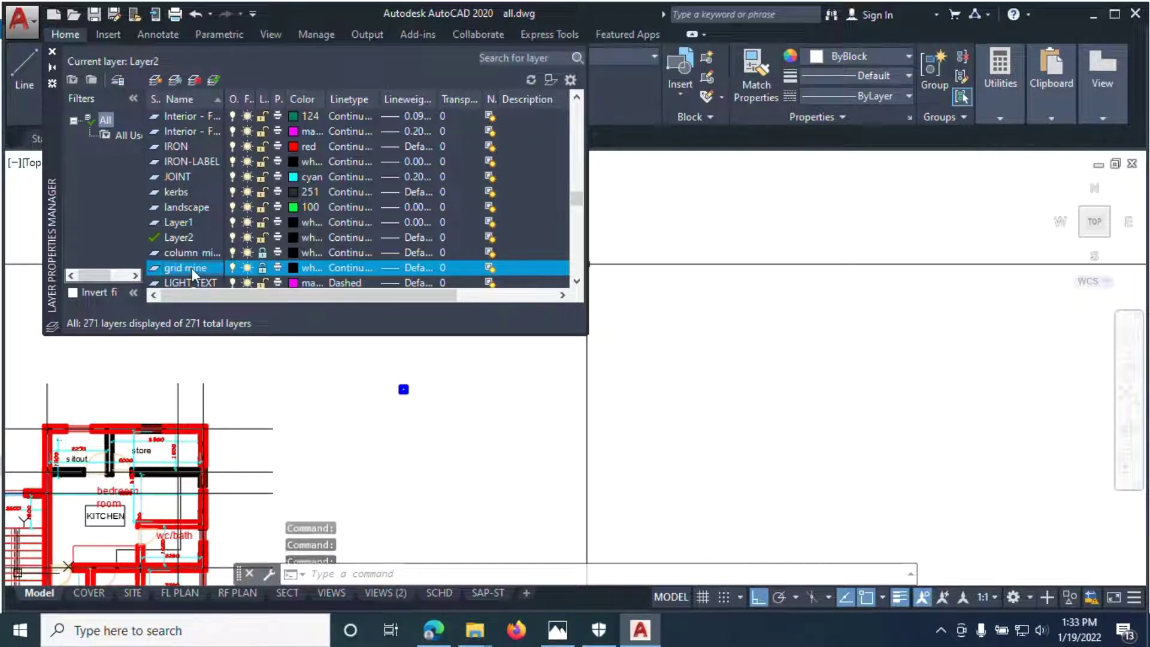
Unlock the "grid mine" and "column mine" layers
{"action": "scroll", "coordinate": [206, 237], "scroll_direction": "down", "scroll_amount": 1}
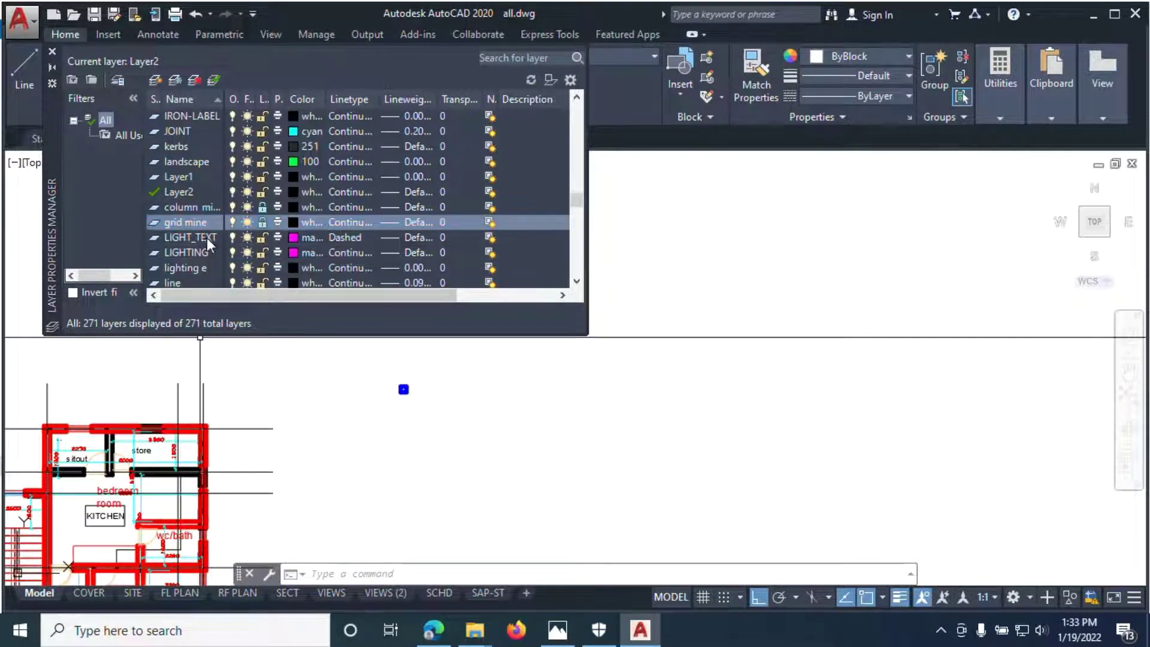
{"action": "left_click", "coordinate": [204, 226]}
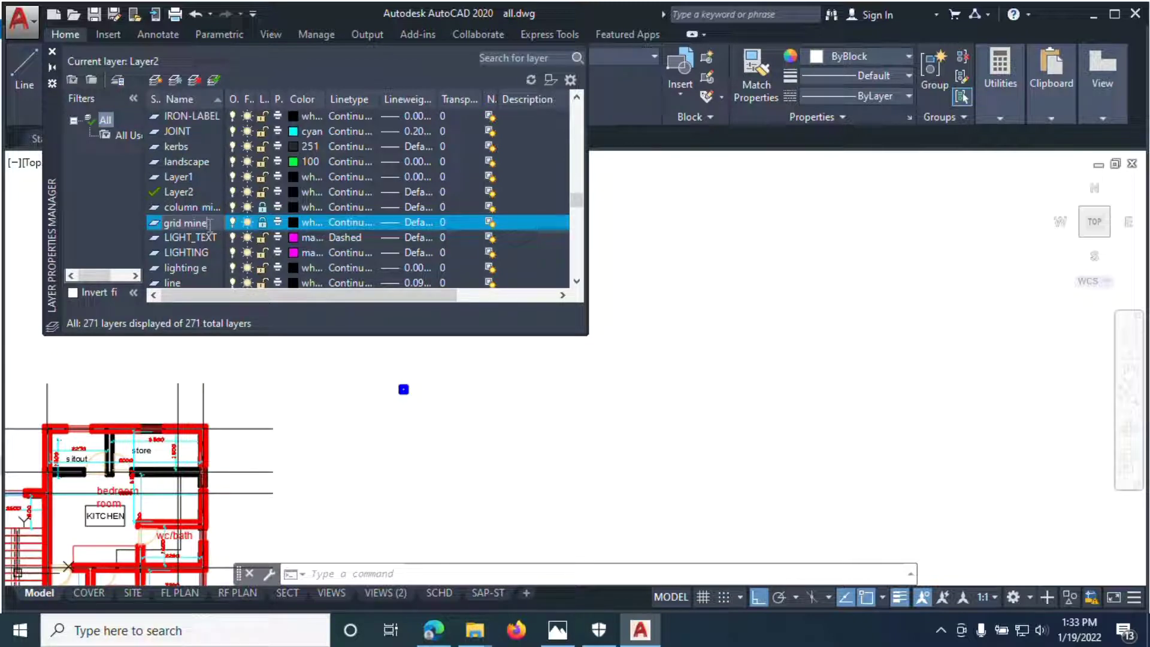
{"action": "left_click", "coordinate": [260, 222]}
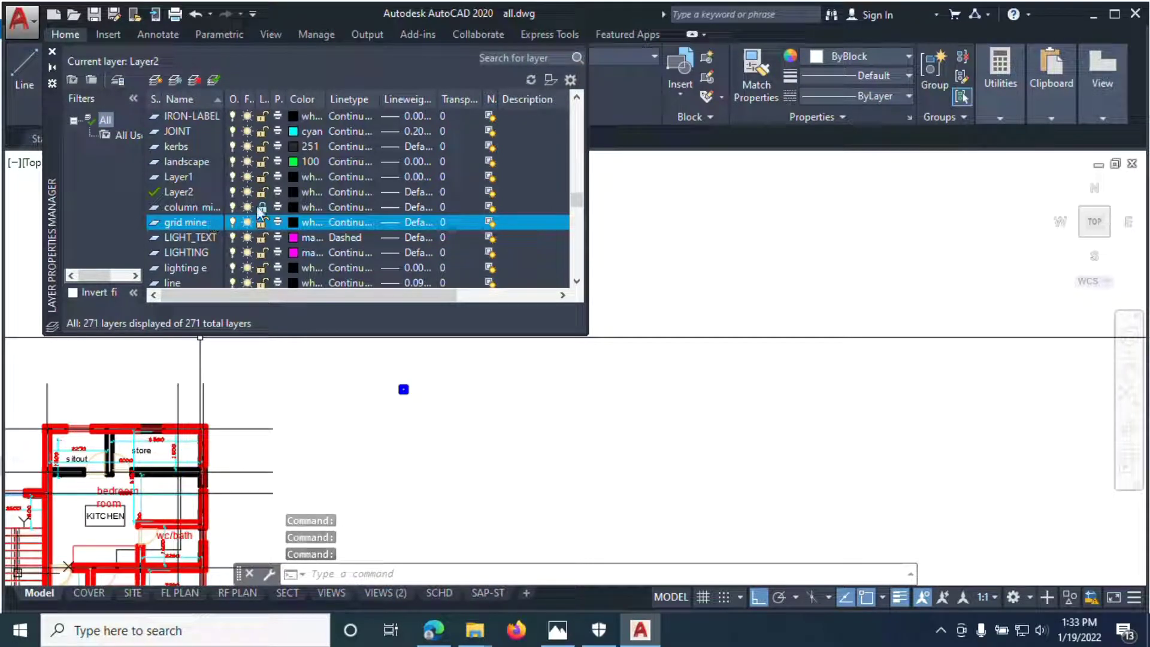
{"action": "left_click", "coordinate": [261, 206]}
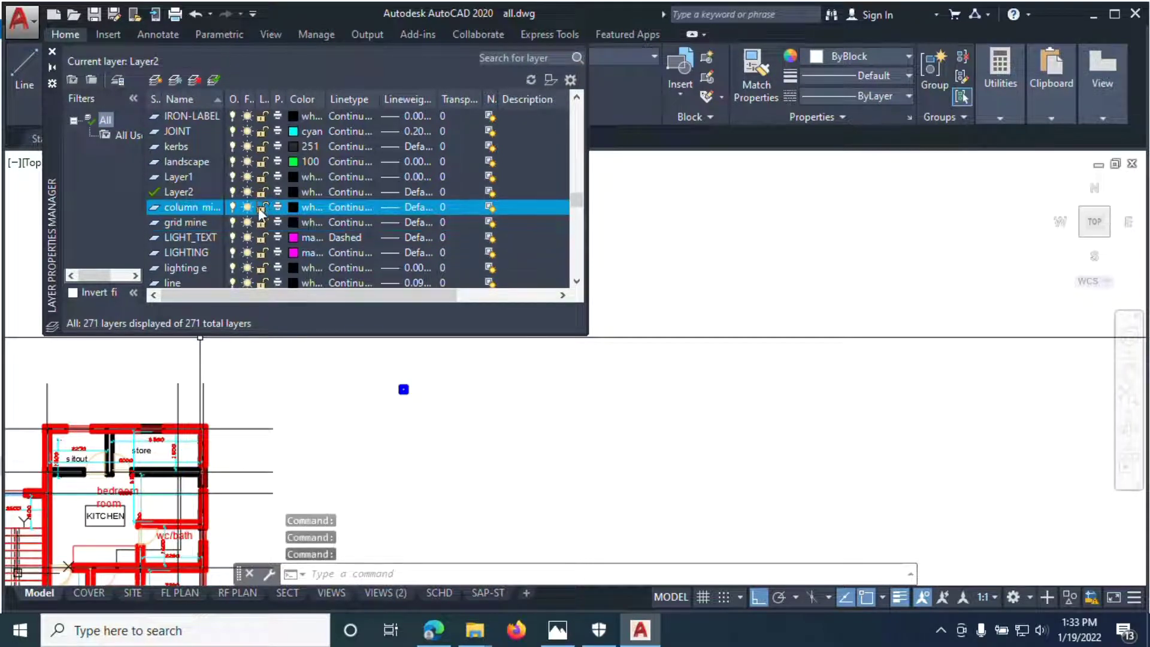
Make "grid mine" the current layer
{"action": "double_click", "coordinate": [203, 222]}
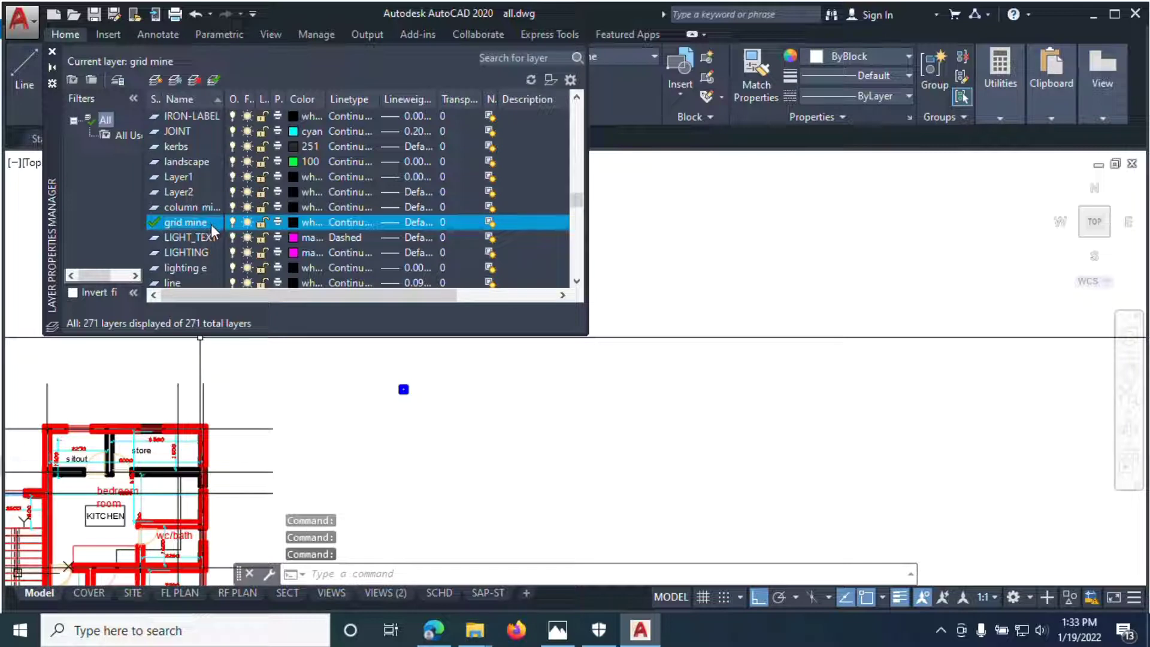
{"action": "left_click", "coordinate": [156, 224]}
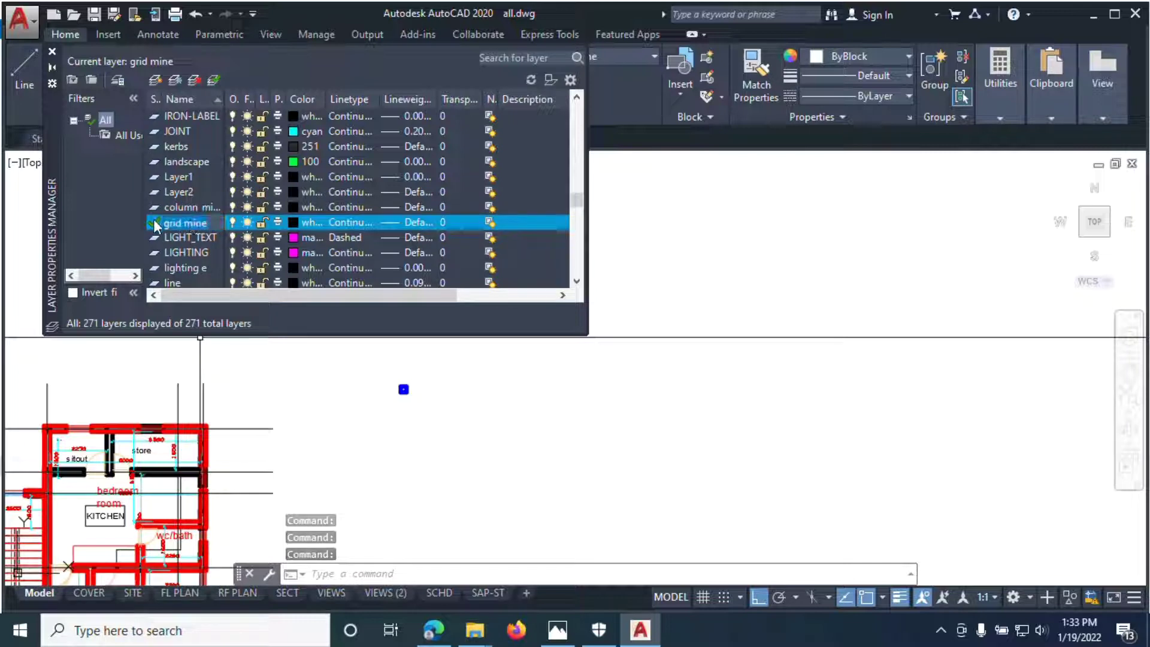
{"action": "left_click", "coordinate": [202, 223]}
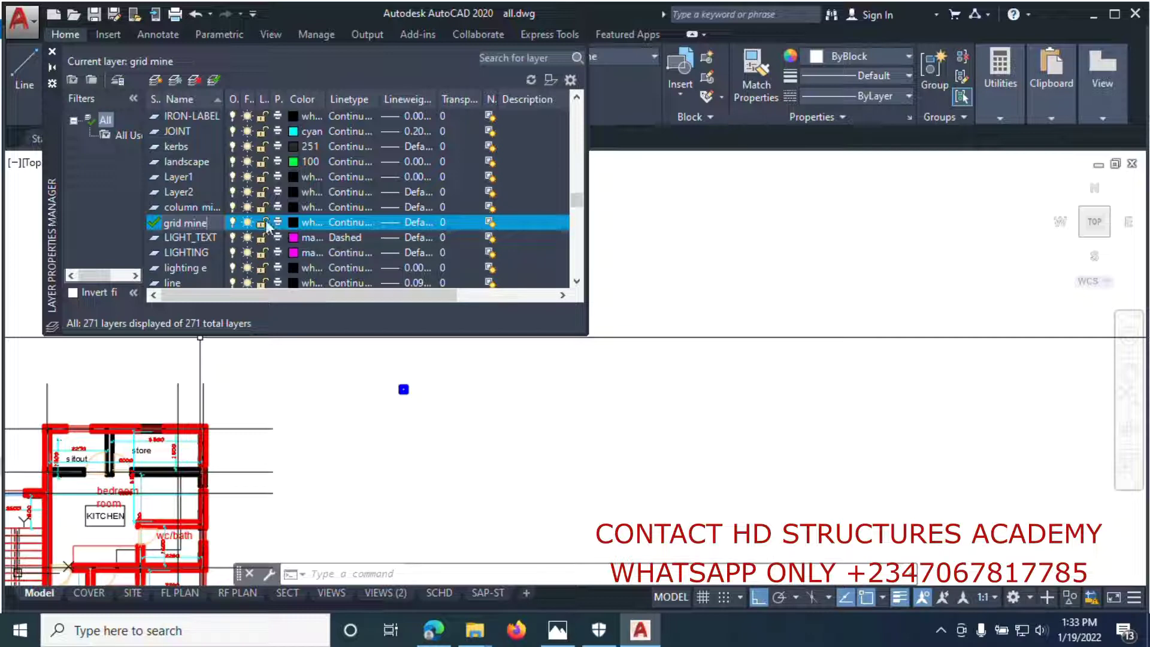
{"action": "left_click", "coordinate": [200, 209]}
{"action": "right_click", "coordinate": [200, 207]}
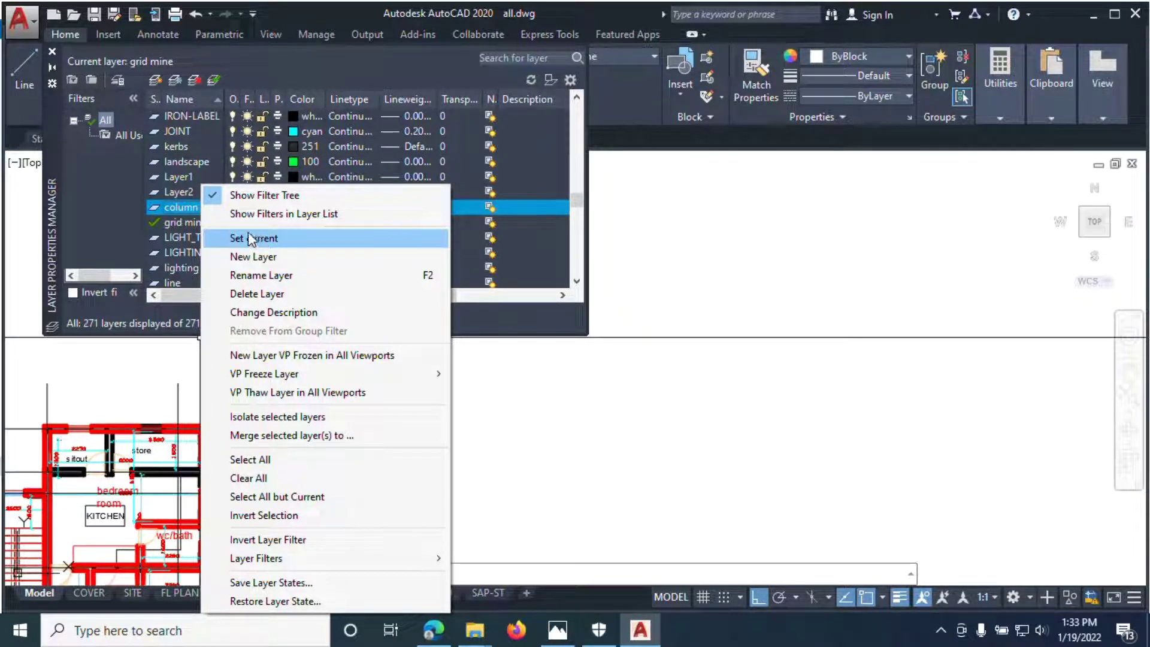
{"action": "left_click", "coordinate": [253, 274]}
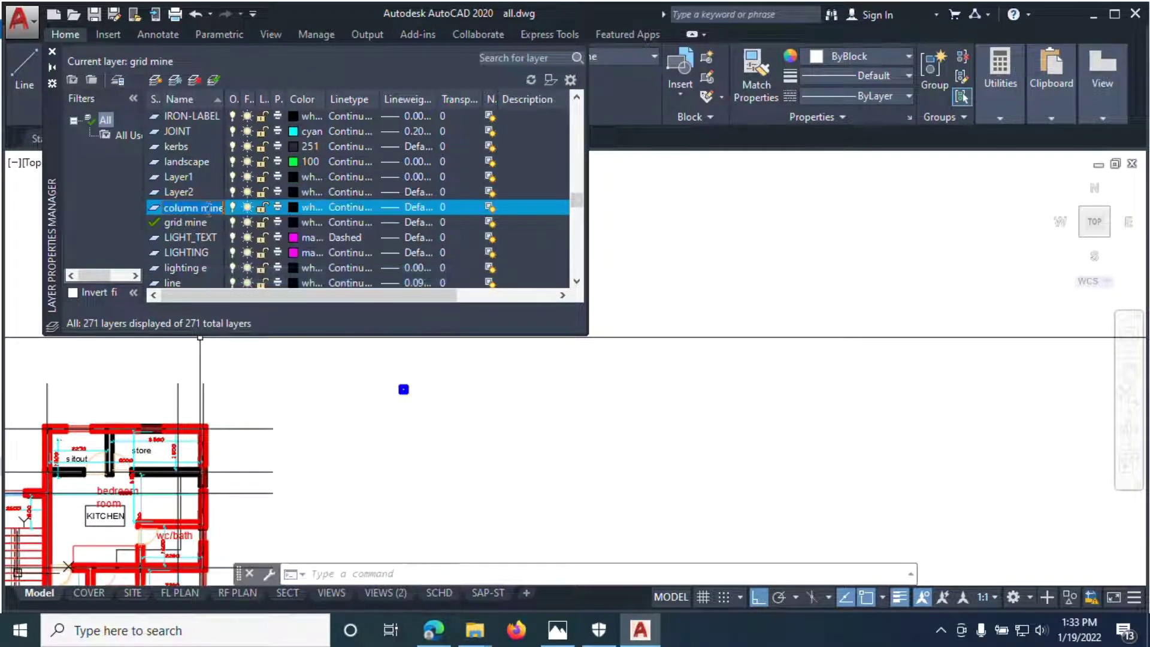
{"action": "left_click", "coordinate": [207, 222]}
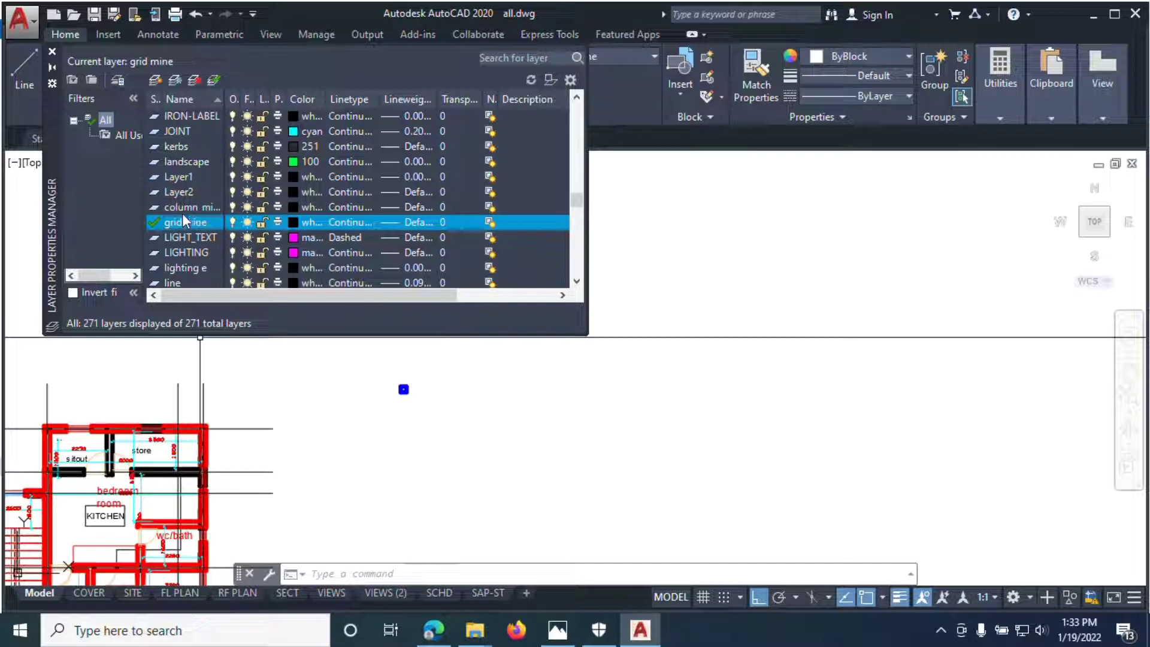
Make layer 0 the current layer and close the Layer Properties Manager
{"action": "scroll", "coordinate": [151, 226], "scroll_direction": "up", "scroll_amount": 12}
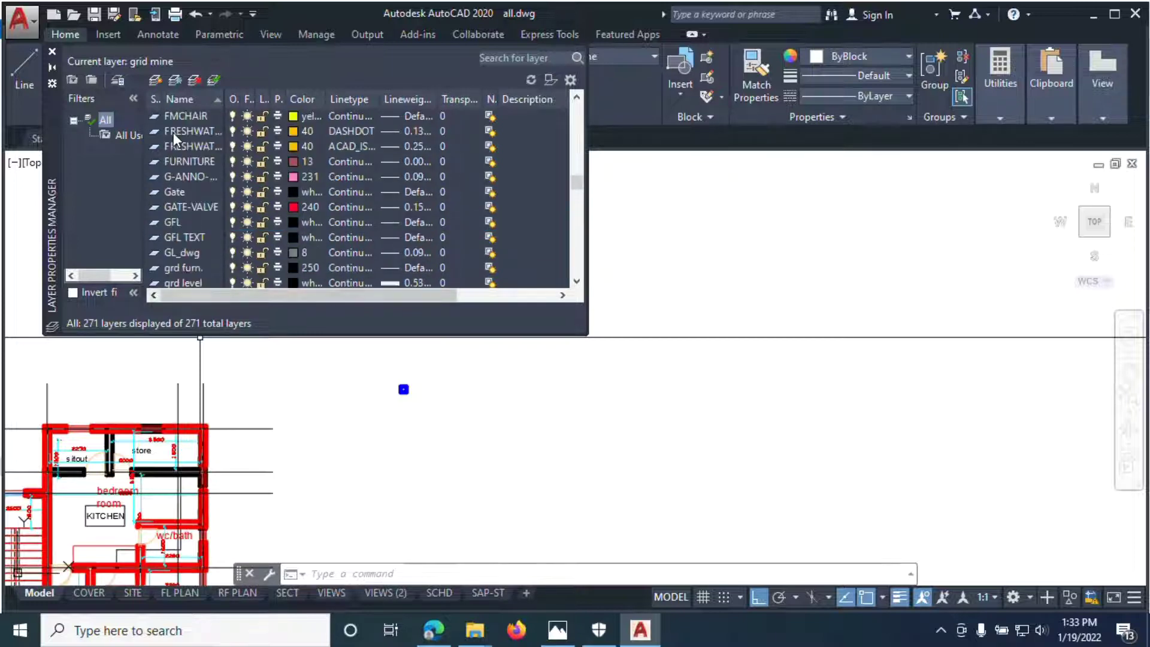
{"action": "scroll", "coordinate": [177, 162], "scroll_direction": "up", "scroll_amount": 20}
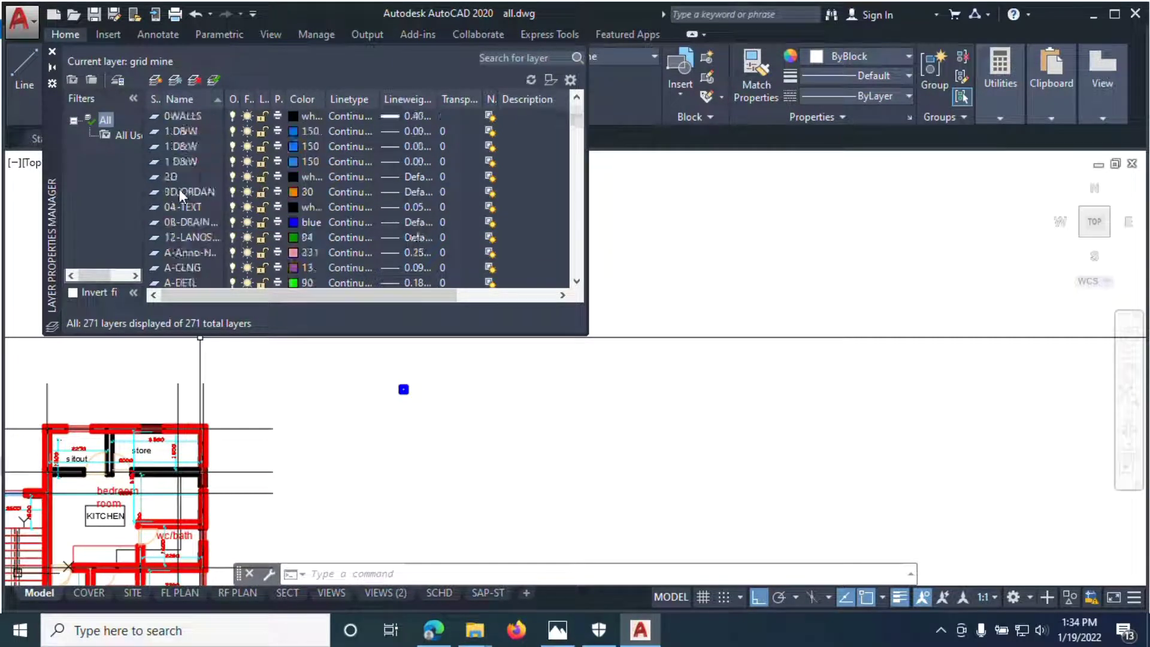
{"action": "double_click", "coordinate": [176, 146]}
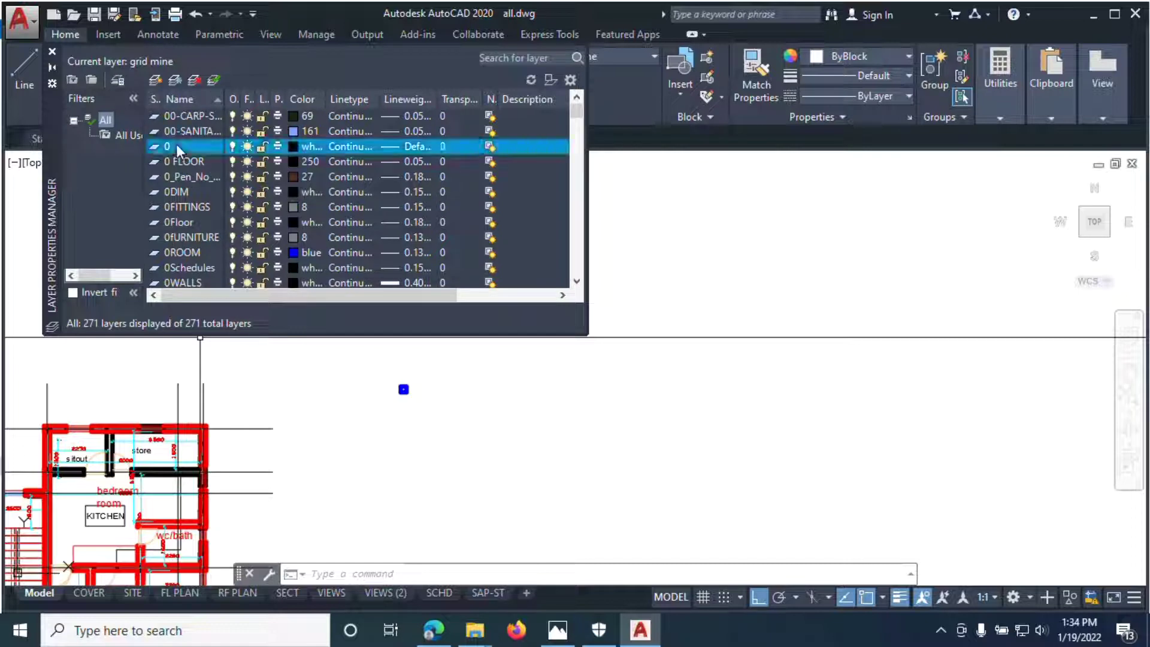
{"action": "left_click", "coordinate": [51, 52]}
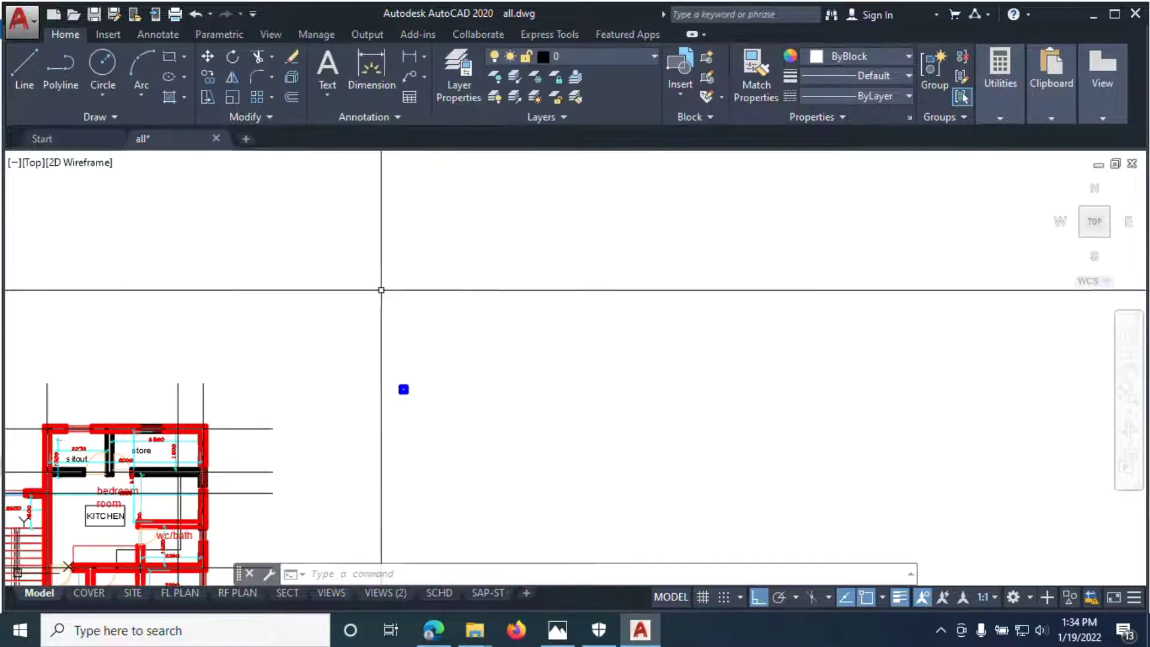
Select all horizontal and vertical grid lines over the overlaid plans and assign them to the "grid mine" layer
{"action": "scroll", "coordinate": [303, 347], "scroll_direction": "down", "scroll_amount": 3}
{"action": "scroll", "coordinate": [303, 347], "scroll_direction": "up", "scroll_amount": 5}
{"action": "left_click", "coordinate": [547, 282]}
{"action": "left_click", "coordinate": [103, 225]}
{"action": "scroll", "coordinate": [363, 260], "scroll_direction": "down", "scroll_amount": 4}
{"action": "left_click", "coordinate": [497, 457]}
{"action": "left_click", "coordinate": [460, 285]}
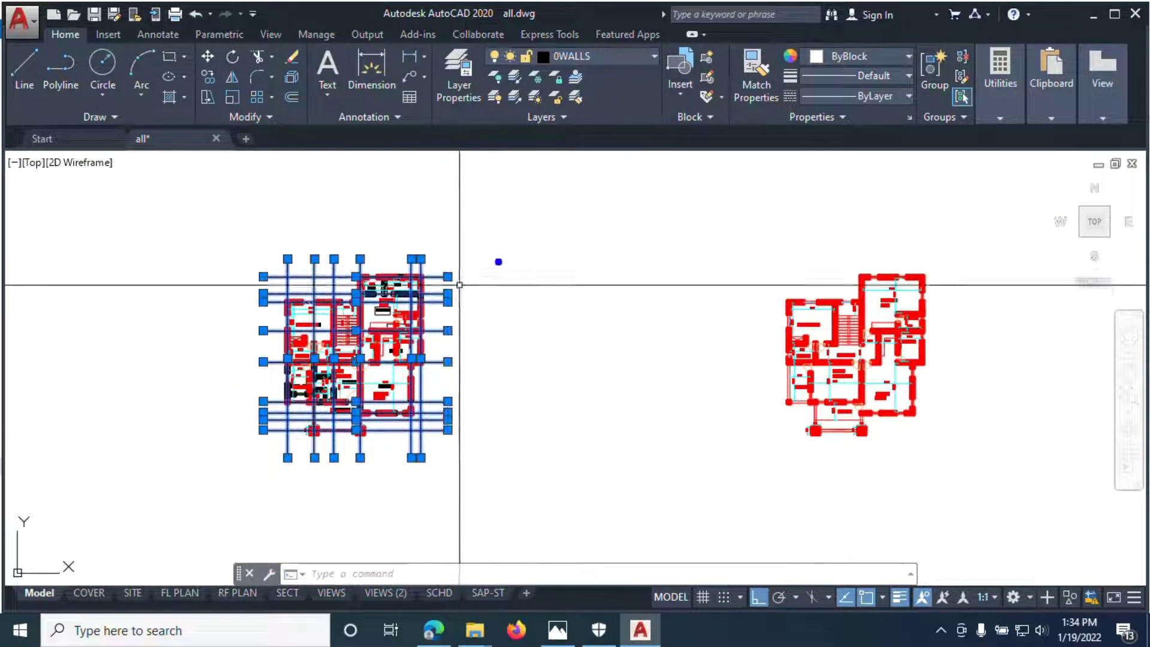
{"action": "scroll", "coordinate": [499, 257], "scroll_direction": "up", "scroll_amount": 8}
{"action": "scroll", "coordinate": [455, 267], "scroll_direction": "down", "scroll_amount": 4}
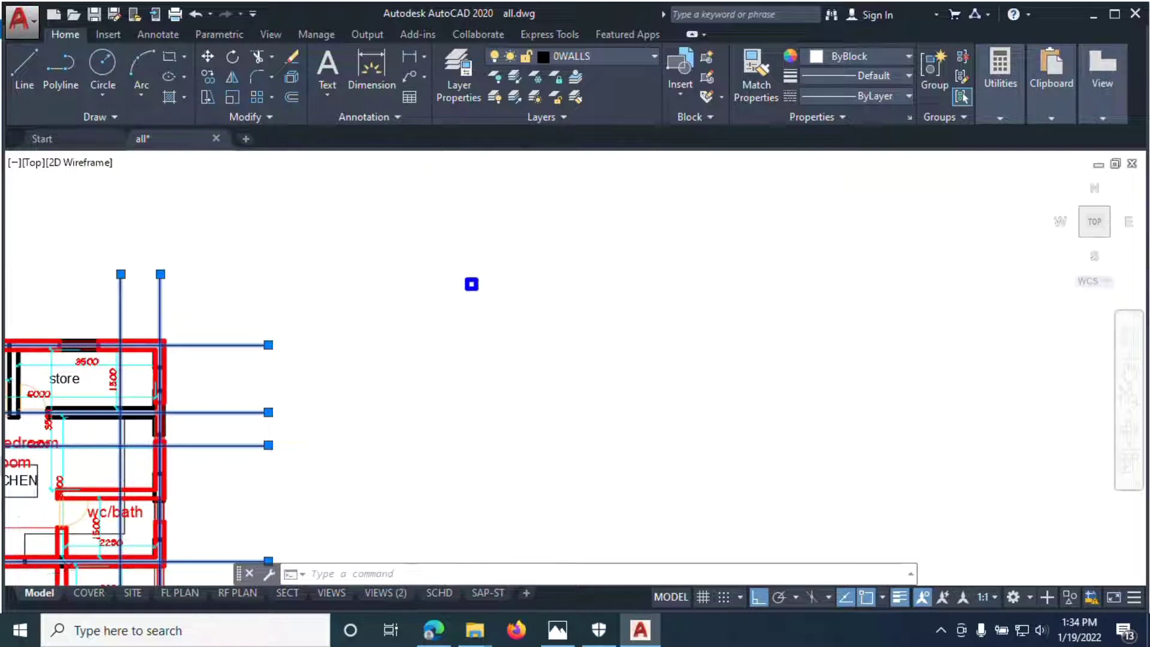
{"action": "scroll", "coordinate": [445, 265], "scroll_direction": "down", "scroll_amount": 2}
{"action": "left_click", "coordinate": [586, 56]}
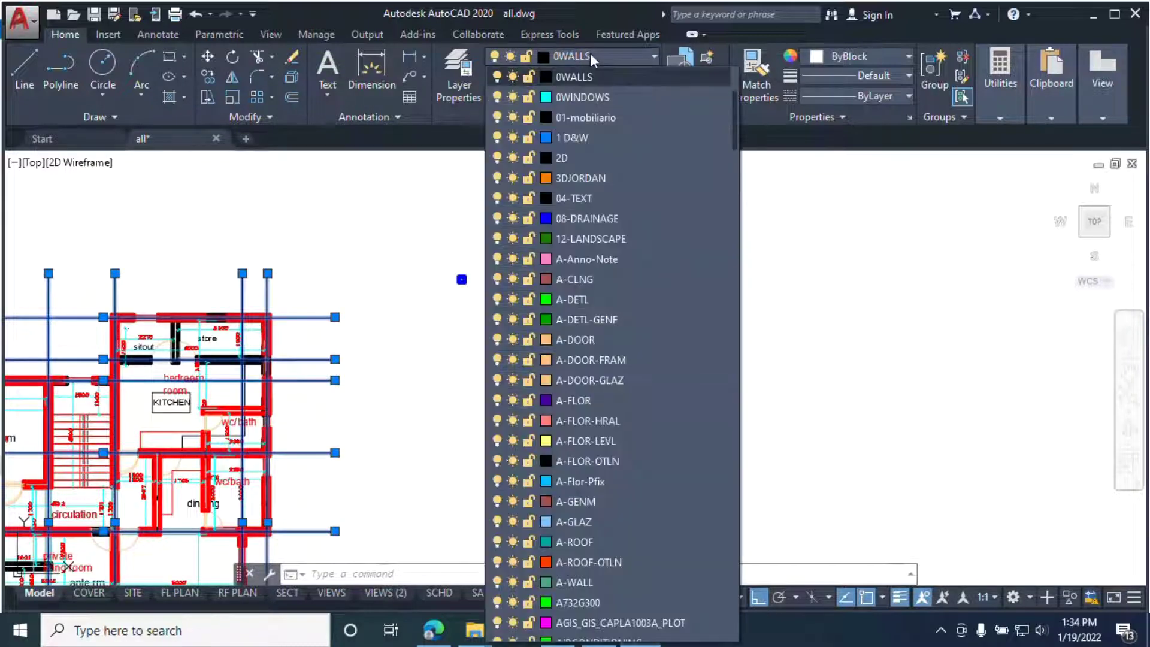
{"action": "scroll", "coordinate": [602, 229], "scroll_direction": "down", "scroll_amount": 20}
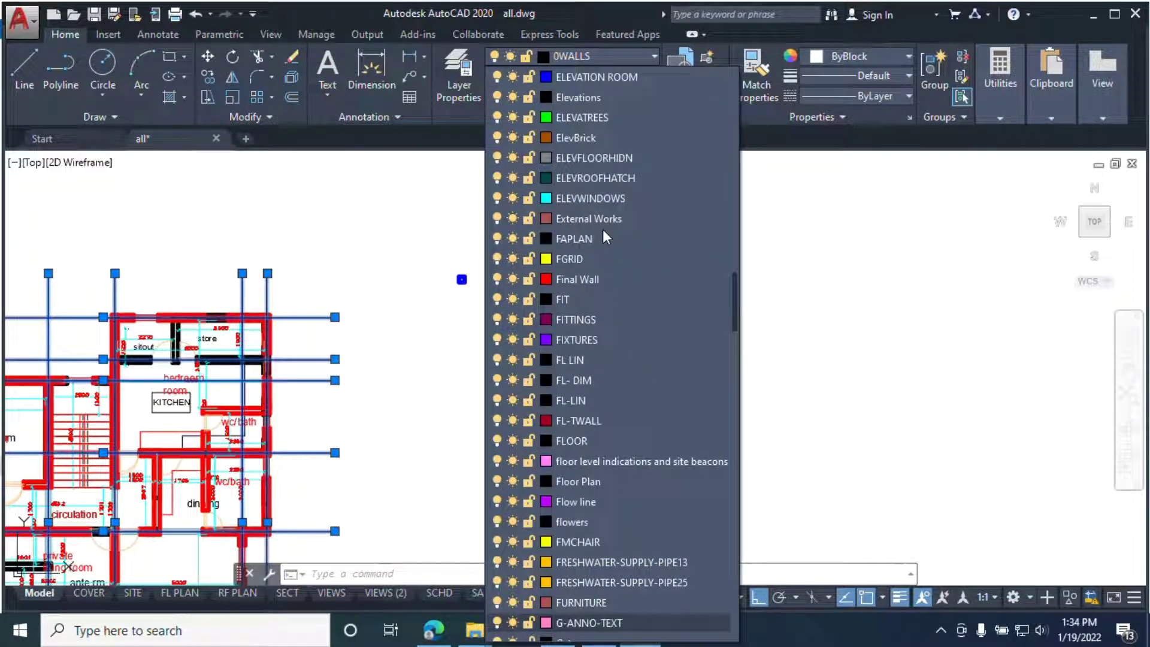
{"action": "scroll", "coordinate": [616, 544], "scroll_direction": "down", "scroll_amount": 8}
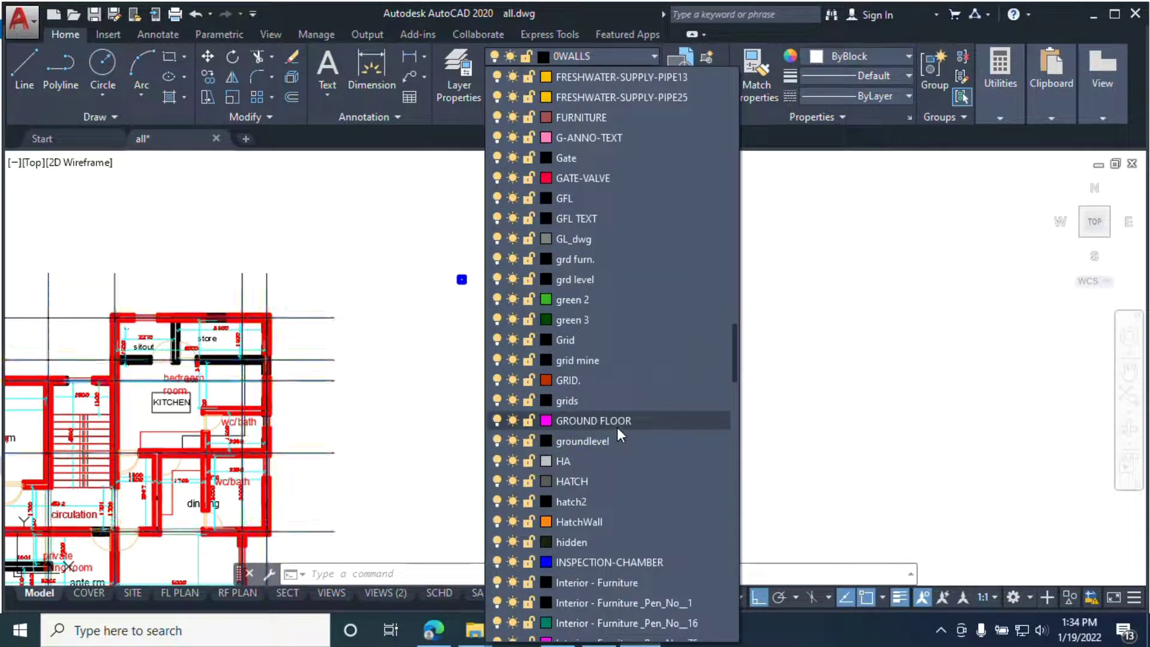
{"action": "left_click", "coordinate": [592, 361]}
{"action": "scroll", "coordinate": [515, 380], "scroll_direction": "down", "scroll_amount": 4}
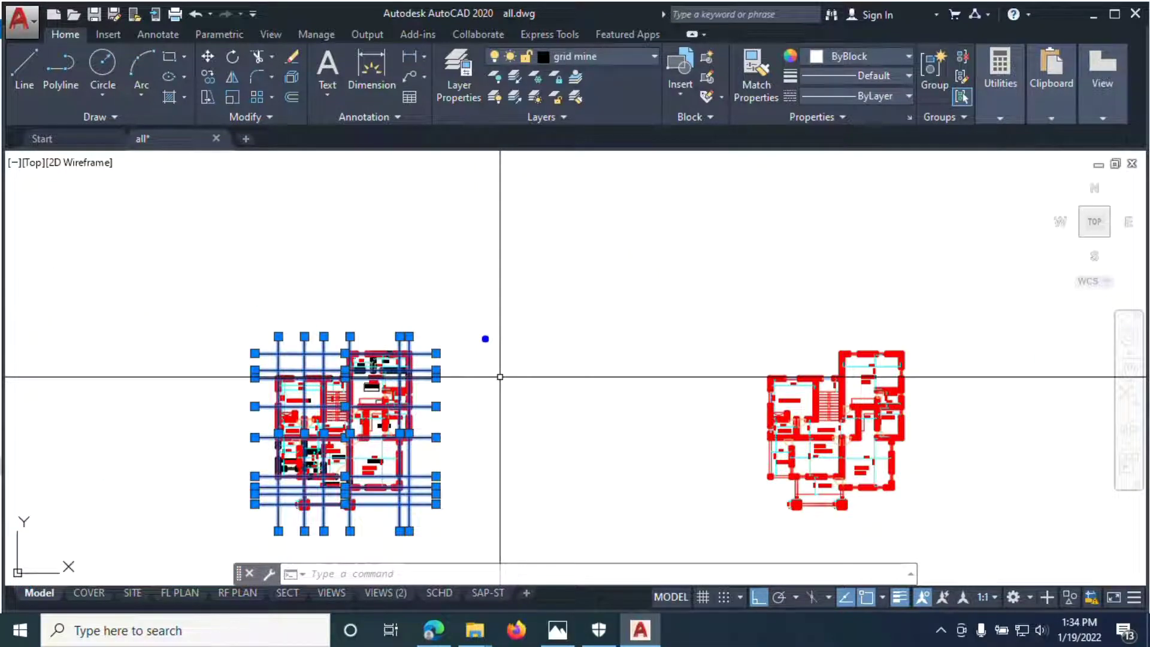
{"action": "left_click", "coordinate": [500, 377]}
{"action": "key", "text": "Escape"}
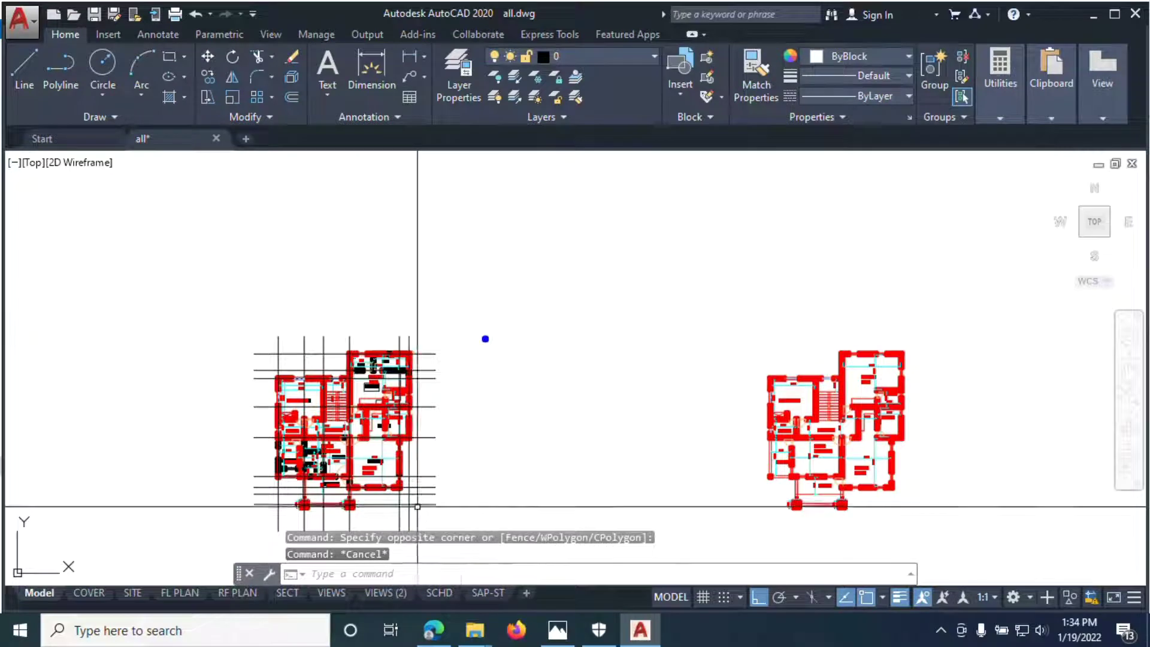
Reselect the horizontal and vertical grid lines to check which layer they are on, and clear the selection
{"action": "left_click", "coordinate": [470, 500]}
{"action": "left_click", "coordinate": [503, 505]}
{"action": "left_click", "coordinate": [483, 512]}
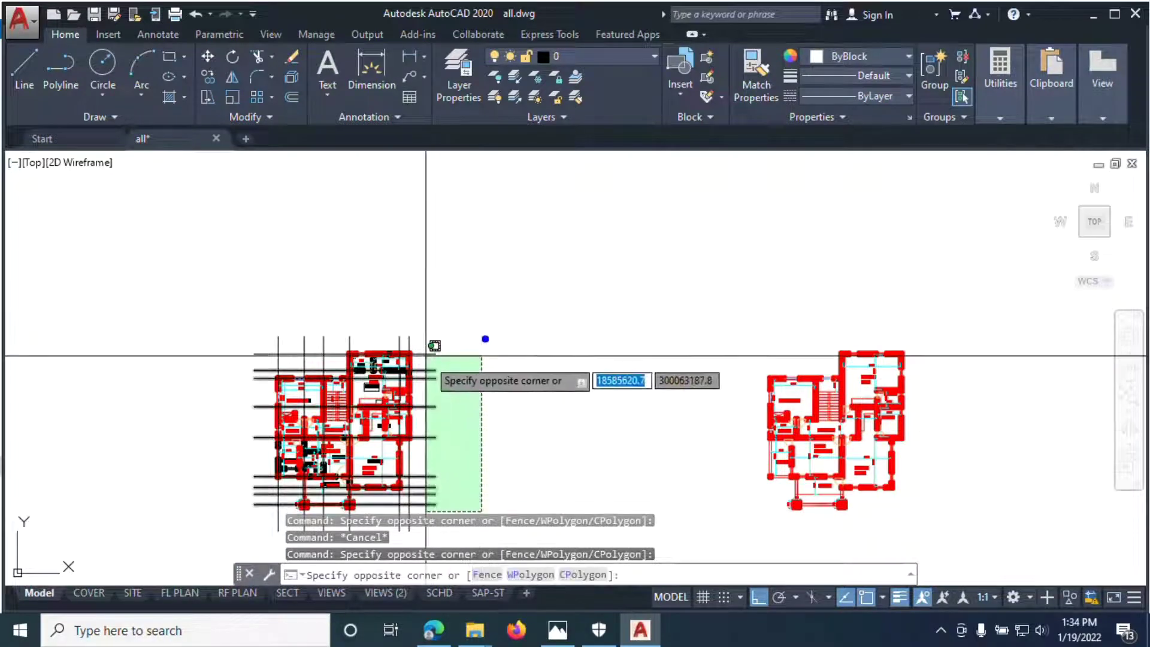
{"action": "left_click", "coordinate": [423, 350]}
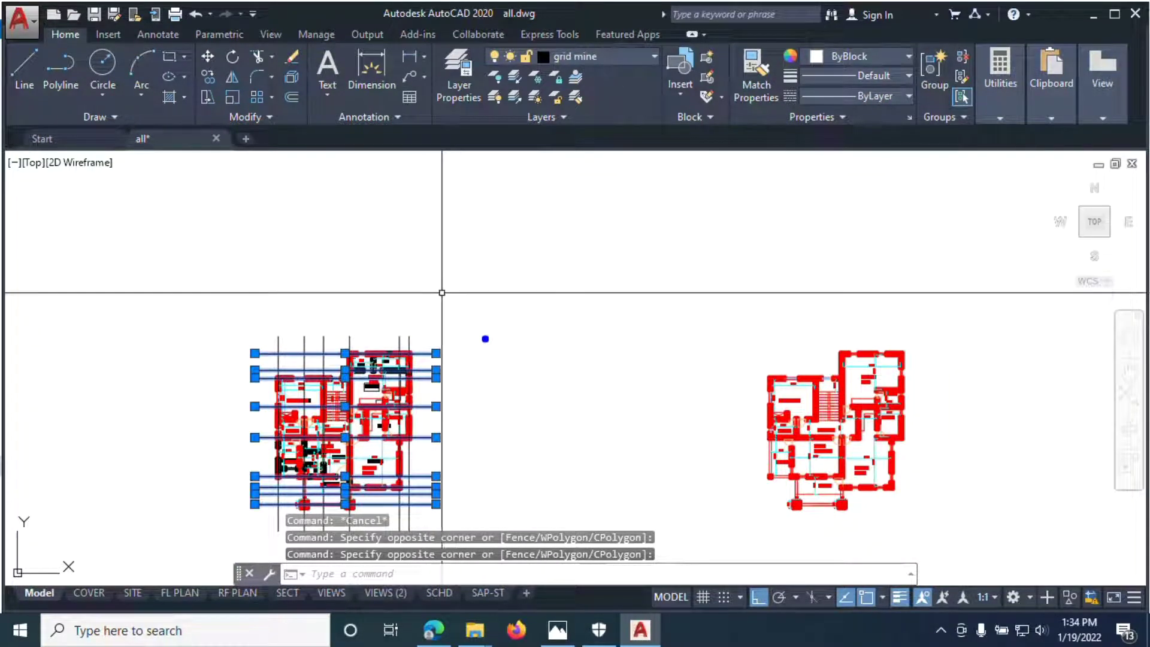
{"action": "left_click", "coordinate": [424, 339]}
{"action": "left_click", "coordinate": [198, 304]}
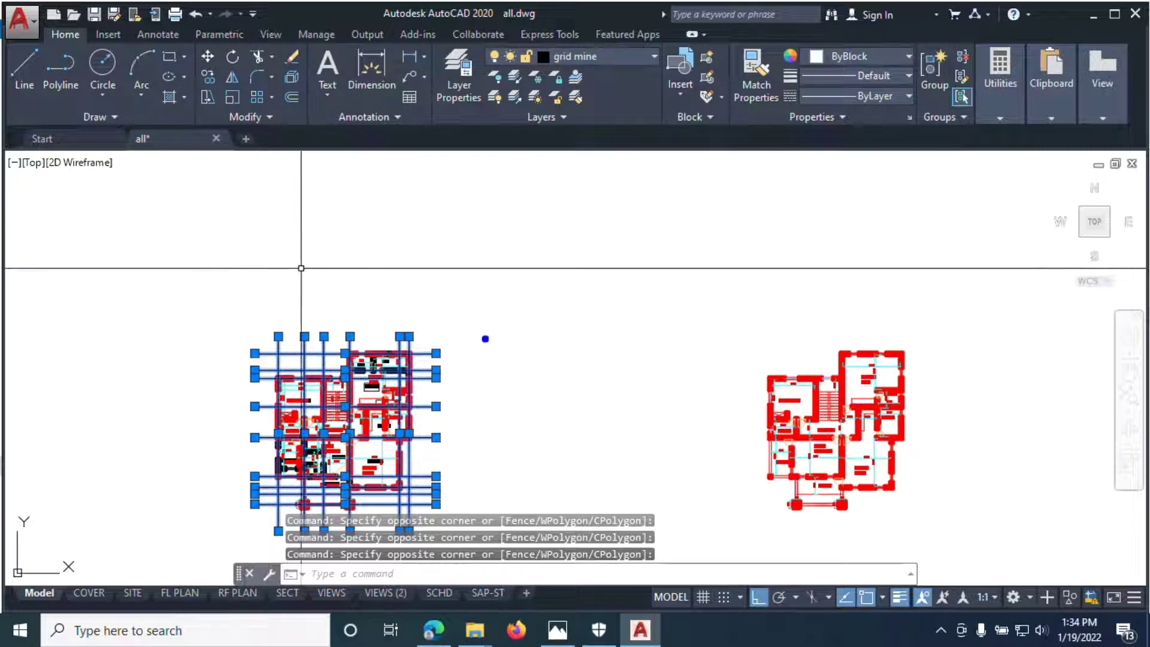
{"action": "key", "text": "Escape"}
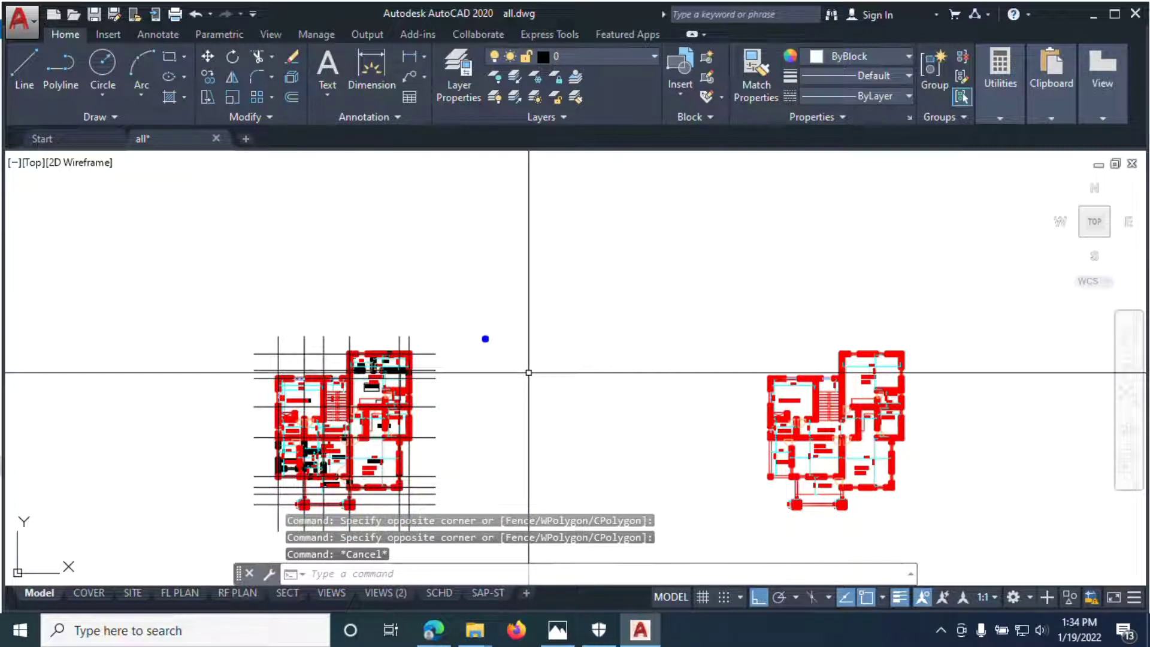
Assign the blue square column symbol beside the plans to the "column mine" layer
{"action": "scroll", "coordinate": [529, 375], "scroll_direction": "up", "scroll_amount": 4}
{"action": "left_click", "coordinate": [458, 293]}
{"action": "left_click", "coordinate": [406, 267]}
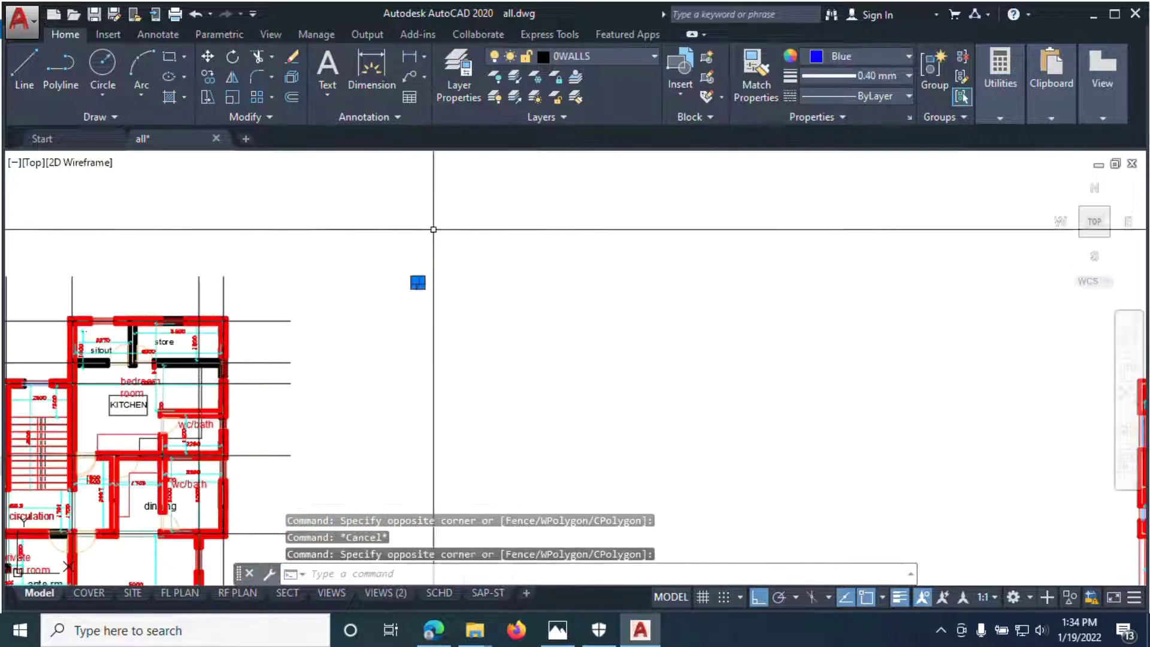
{"action": "left_click", "coordinate": [568, 61]}
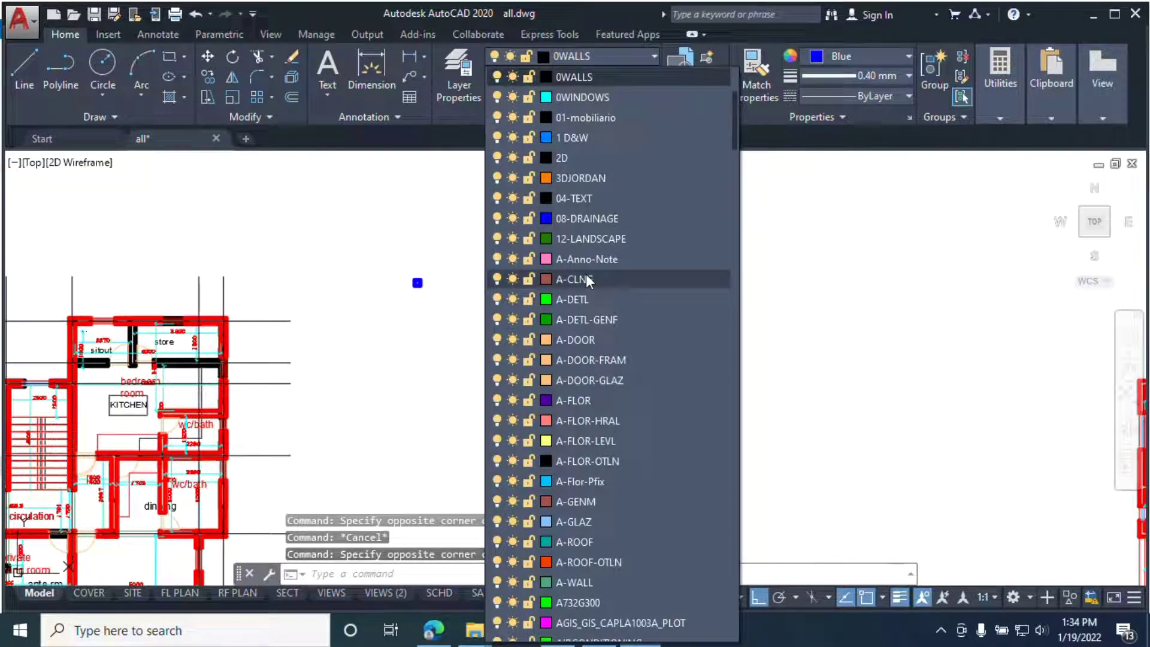
{"action": "scroll", "coordinate": [585, 277], "scroll_direction": "down", "scroll_amount": 5}
{"action": "scroll", "coordinate": [652, 446], "scroll_direction": "down", "scroll_amount": 2}
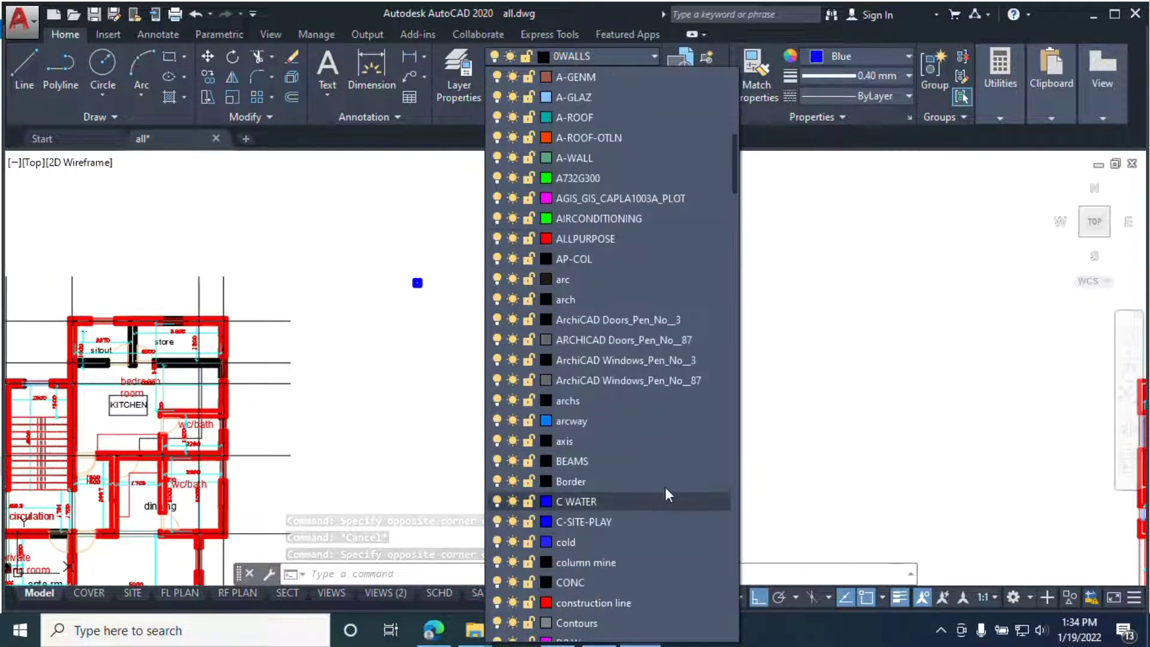
{"action": "scroll", "coordinate": [623, 379], "scroll_direction": "down", "scroll_amount": 2}
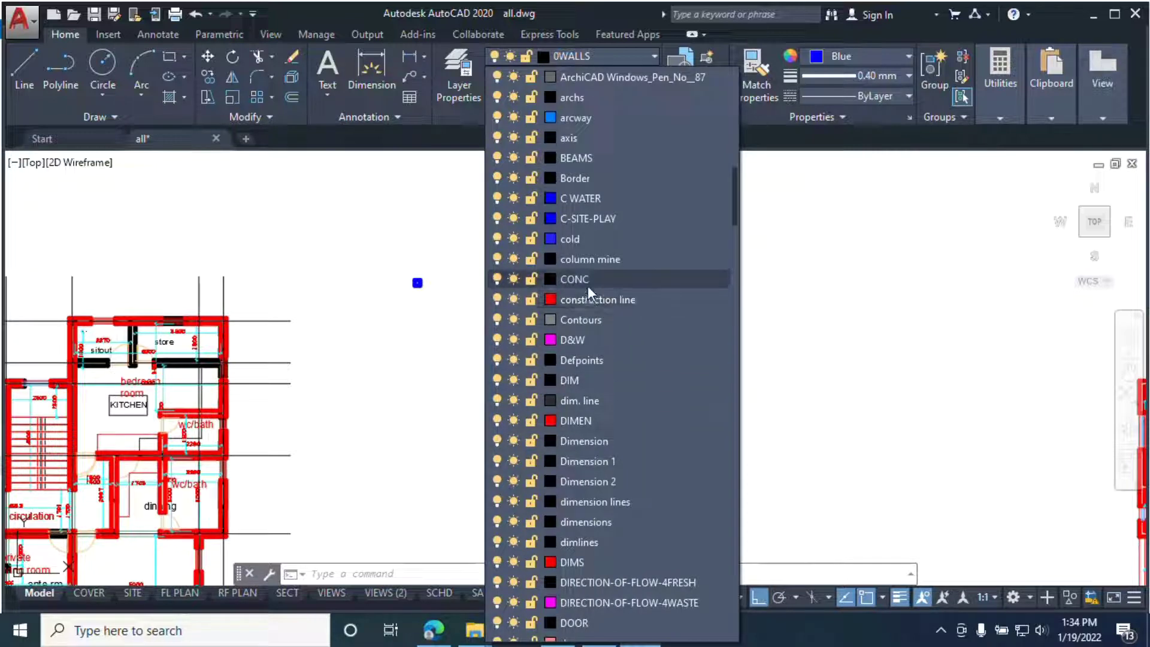
{"action": "left_click", "coordinate": [602, 260]}
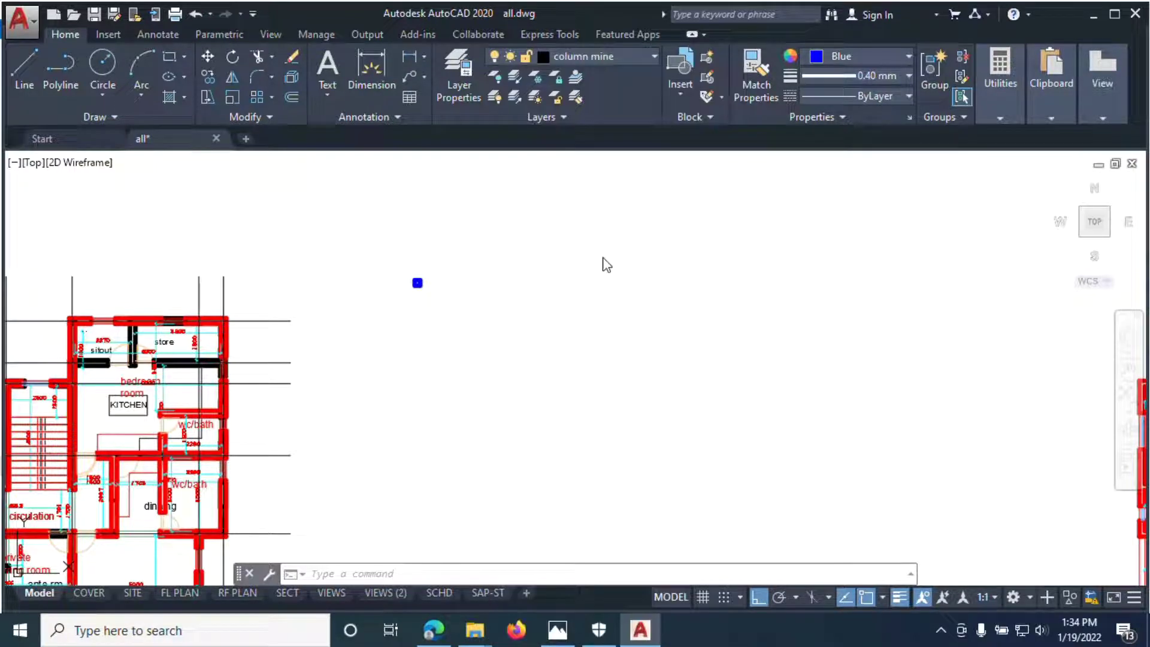
Draw a diagonal line across the blue column square from its upper-right corner to its lower-left corner
{"action": "scroll", "coordinate": [426, 282], "scroll_direction": "up", "scroll_amount": 5}
{"action": "scroll", "coordinate": [455, 293], "scroll_direction": "down", "scroll_amount": 2}
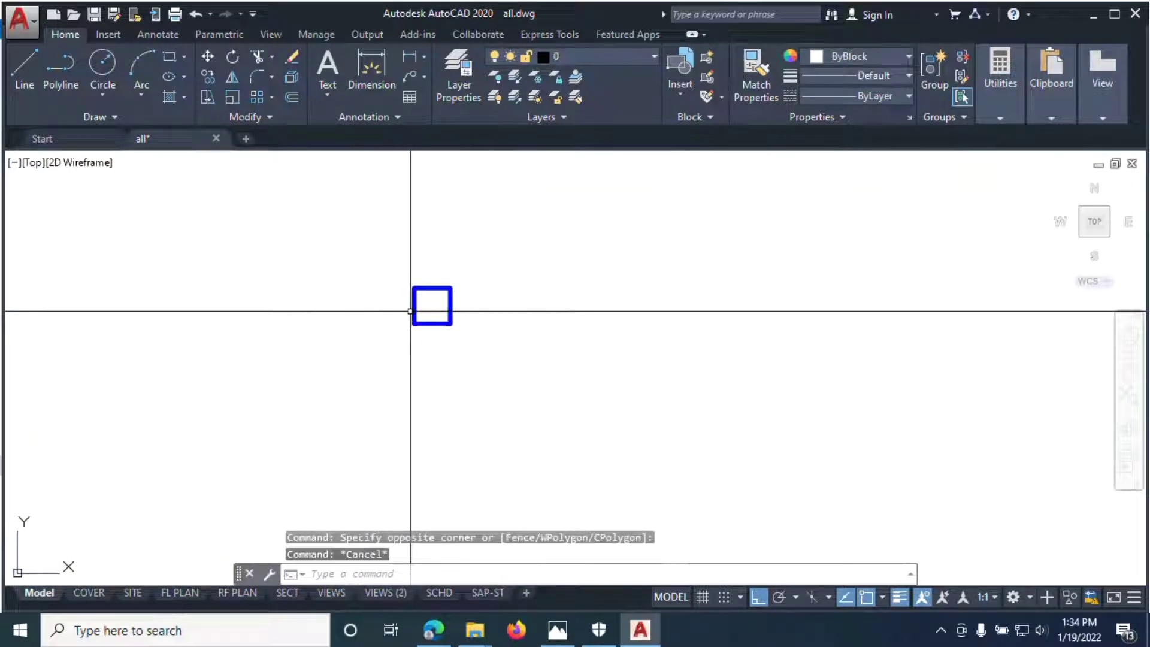
{"action": "left_click", "coordinate": [17, 84]}
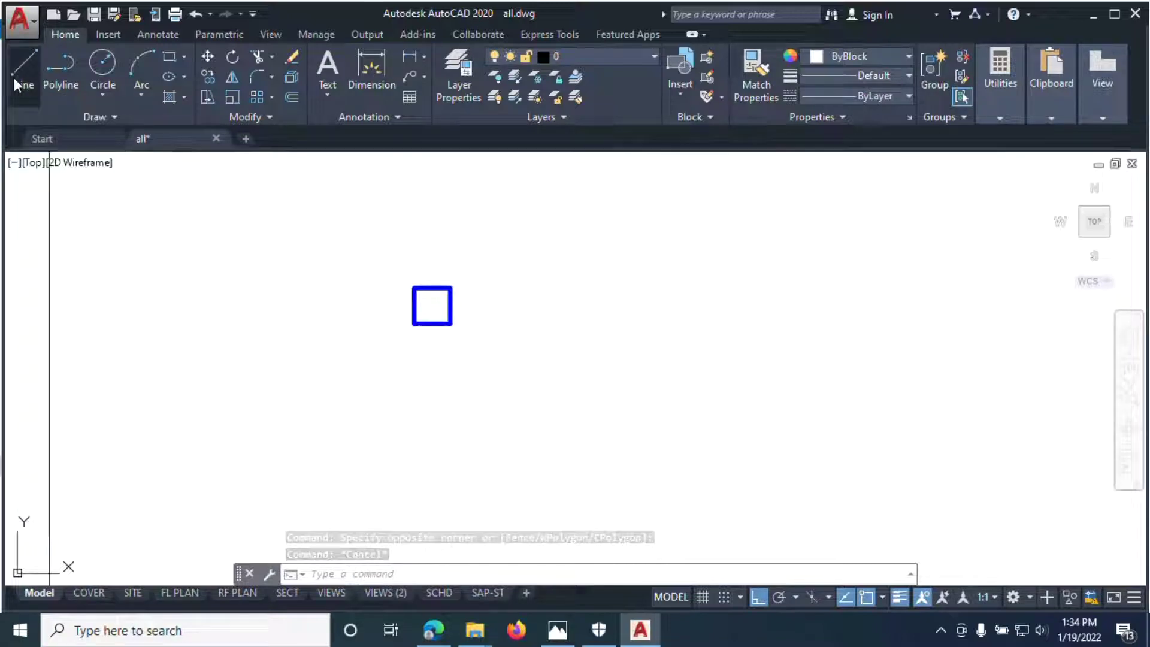
{"action": "left_click", "coordinate": [450, 287]}
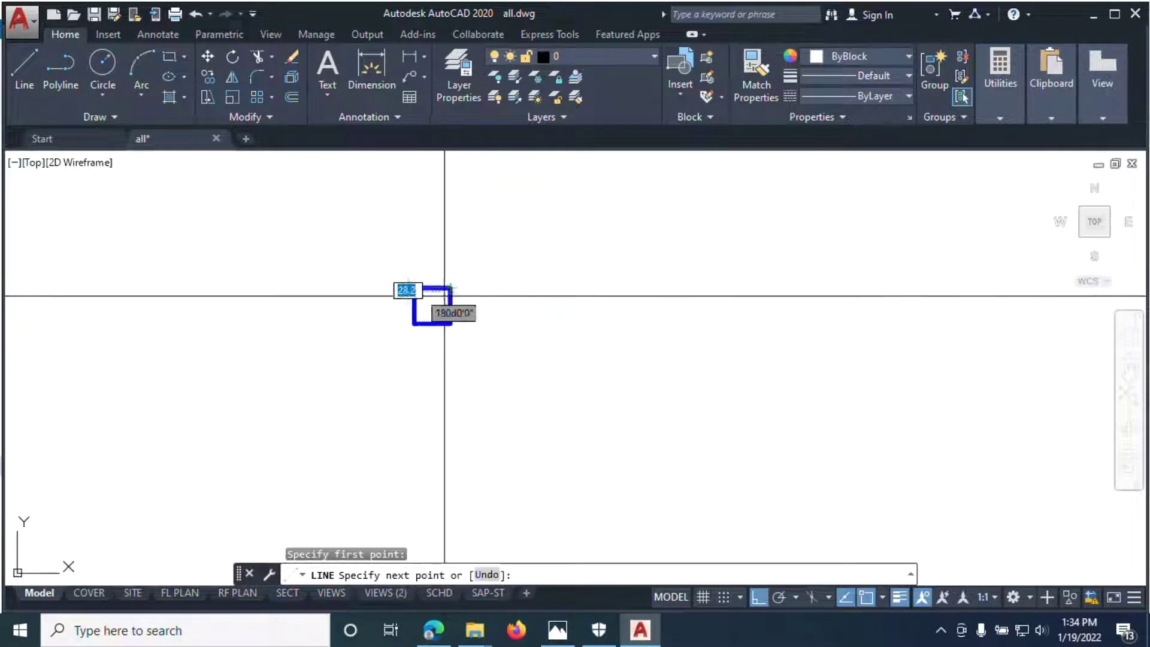
{"action": "left_click", "coordinate": [415, 323]}
{"action": "right_click", "coordinate": [411, 204]}
{"action": "left_click", "coordinate": [449, 219]}
Draw the second diagonal of the column square from its upper-left corner to its lower-right corner
{"action": "right_click", "coordinate": [423, 199]}
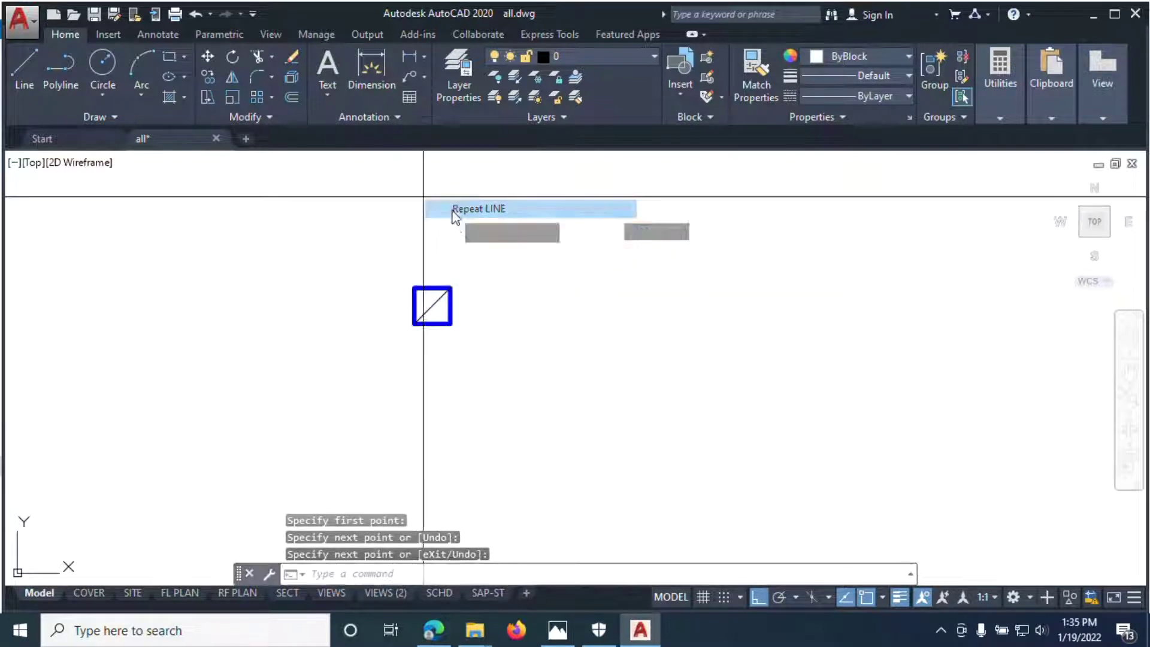
{"action": "left_click", "coordinate": [454, 209]}
{"action": "left_click", "coordinate": [414, 288]}
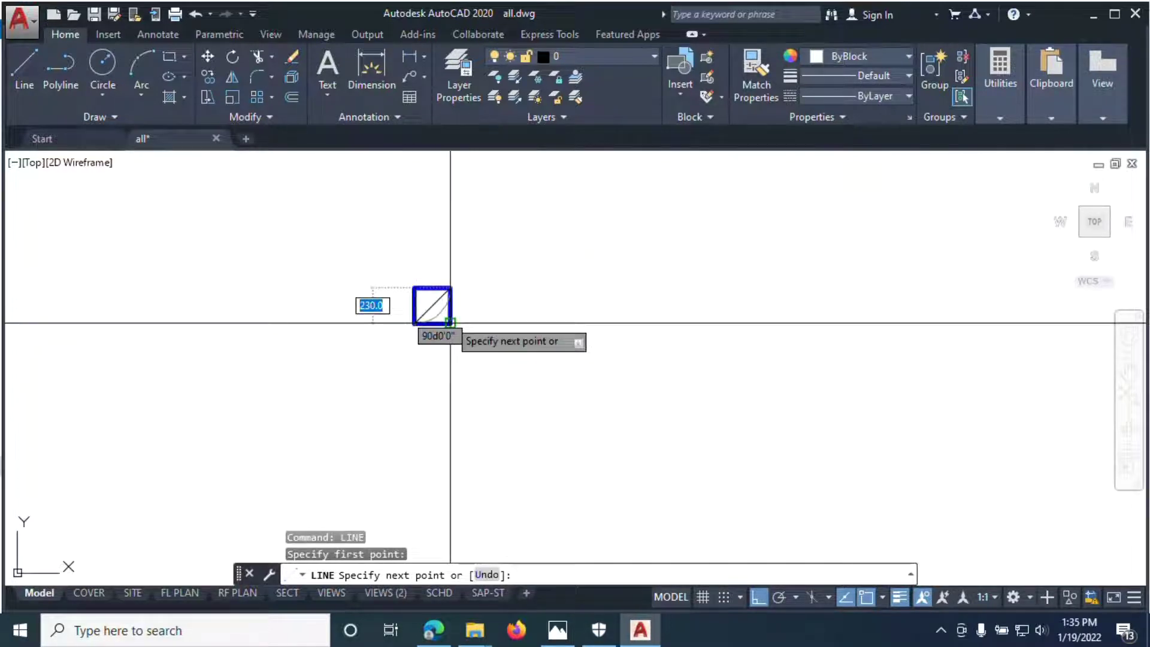
{"action": "left_click", "coordinate": [451, 323]}
{"action": "right_click", "coordinate": [422, 226]}
{"action": "left_click", "coordinate": [434, 242]}
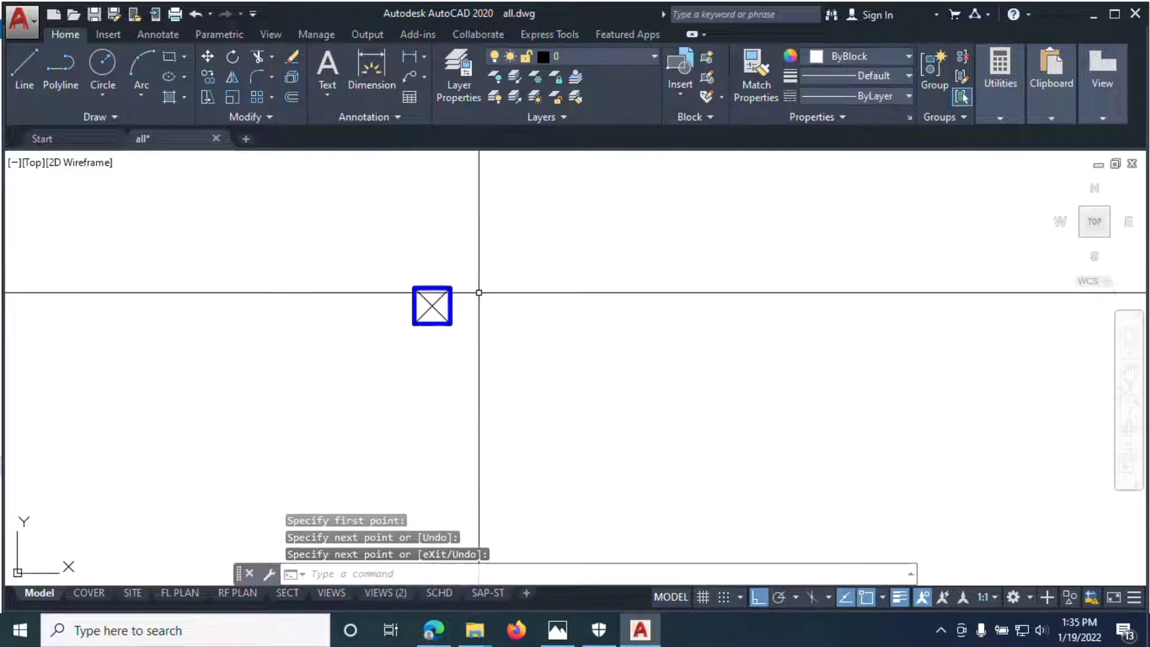
Copy the crossed column symbol from its centre, with Ortho off, onto the grid intersection at the store's outer upper-right corner
{"action": "left_click", "coordinate": [335, 247]}
{"action": "right_click", "coordinate": [383, 220]}
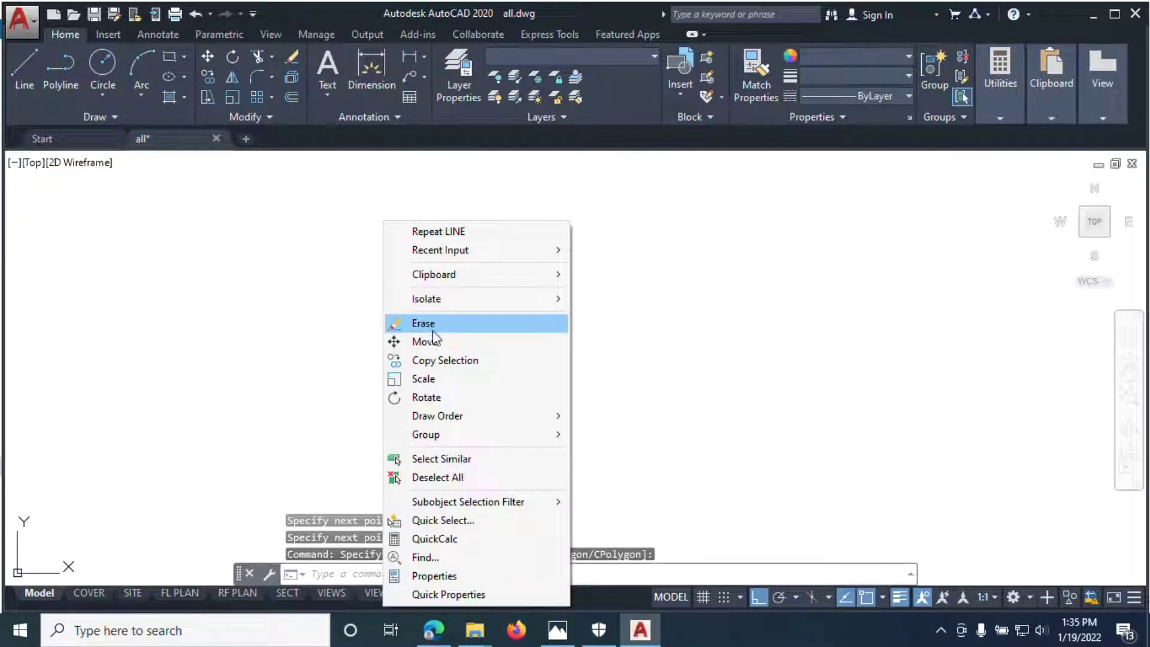
{"action": "left_click", "coordinate": [442, 360]}
{"action": "left_click", "coordinate": [434, 303]}
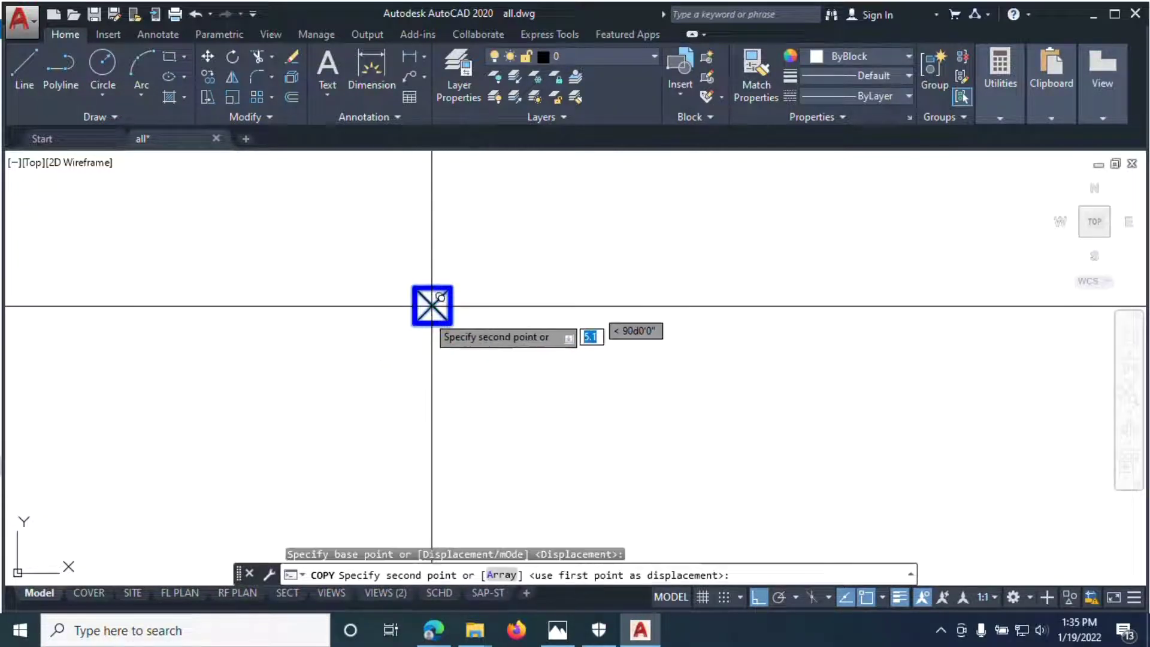
{"action": "left_click", "coordinate": [764, 597]}
{"action": "scroll", "coordinate": [721, 419], "scroll_direction": "down", "scroll_amount": 3}
{"action": "scroll", "coordinate": [383, 397], "scroll_direction": "up", "scroll_amount": 5}
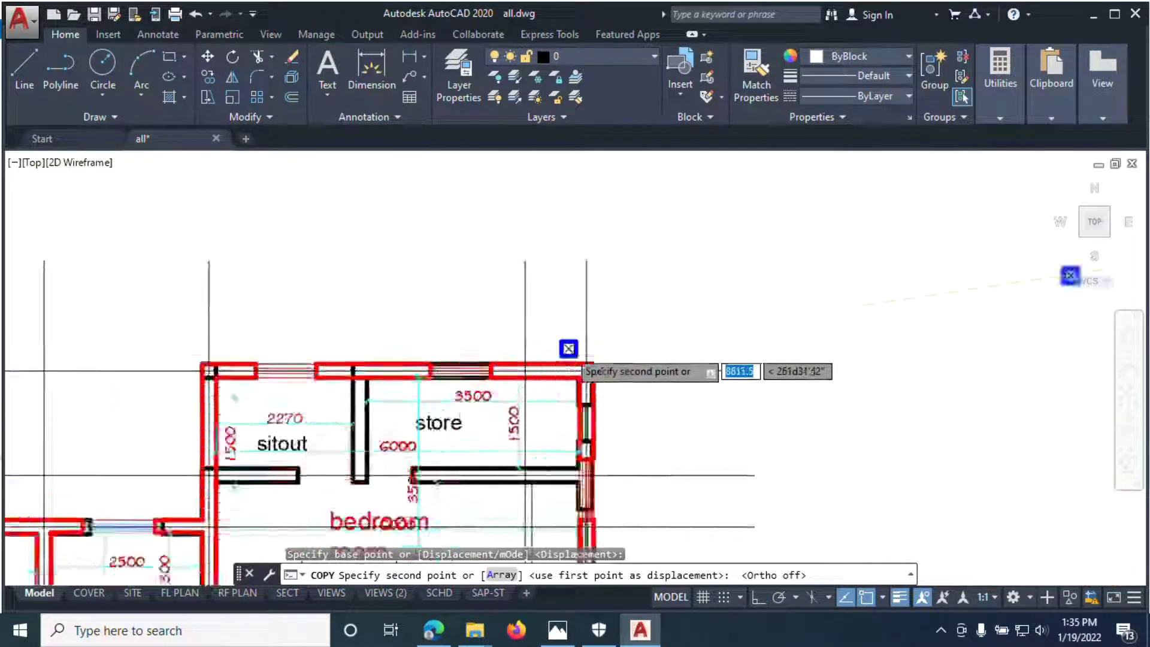
{"action": "scroll", "coordinate": [568, 348], "scroll_direction": "up", "scroll_amount": 5}
{"action": "left_click", "coordinate": [626, 429]}
Place column copies on the right wall's grid intersections, between the two wc/bath rooms and at the dining room's lower-right corner
{"action": "scroll", "coordinate": [658, 347], "scroll_direction": "down", "scroll_amount": 5}
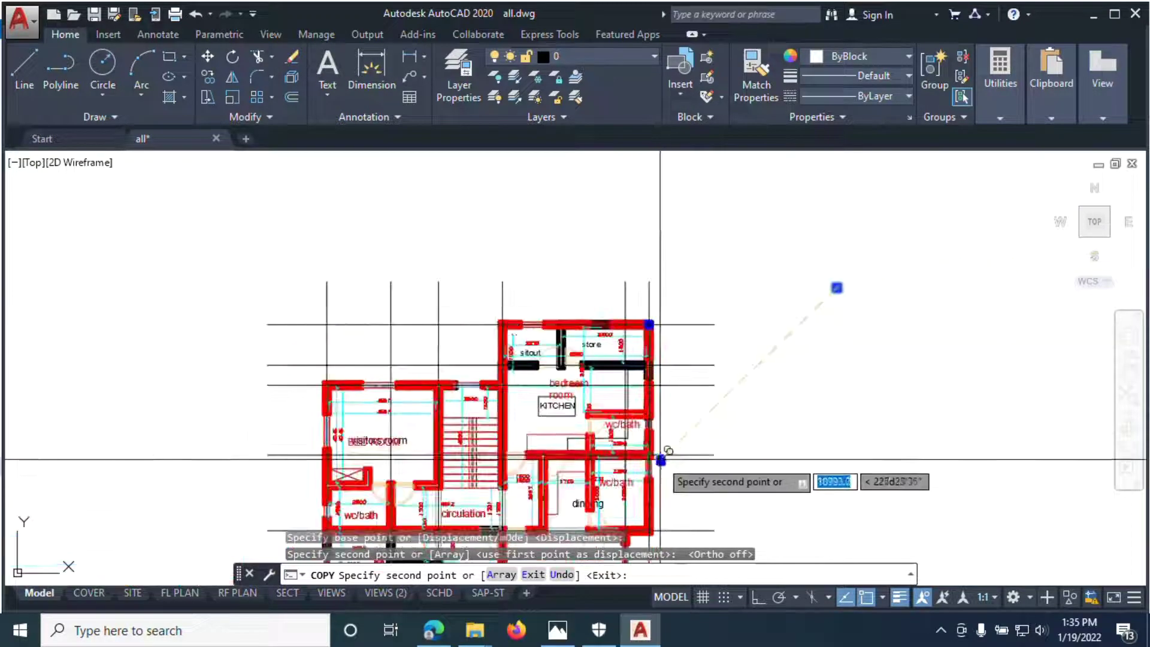
{"action": "scroll", "coordinate": [661, 461], "scroll_direction": "up", "scroll_amount": 6}
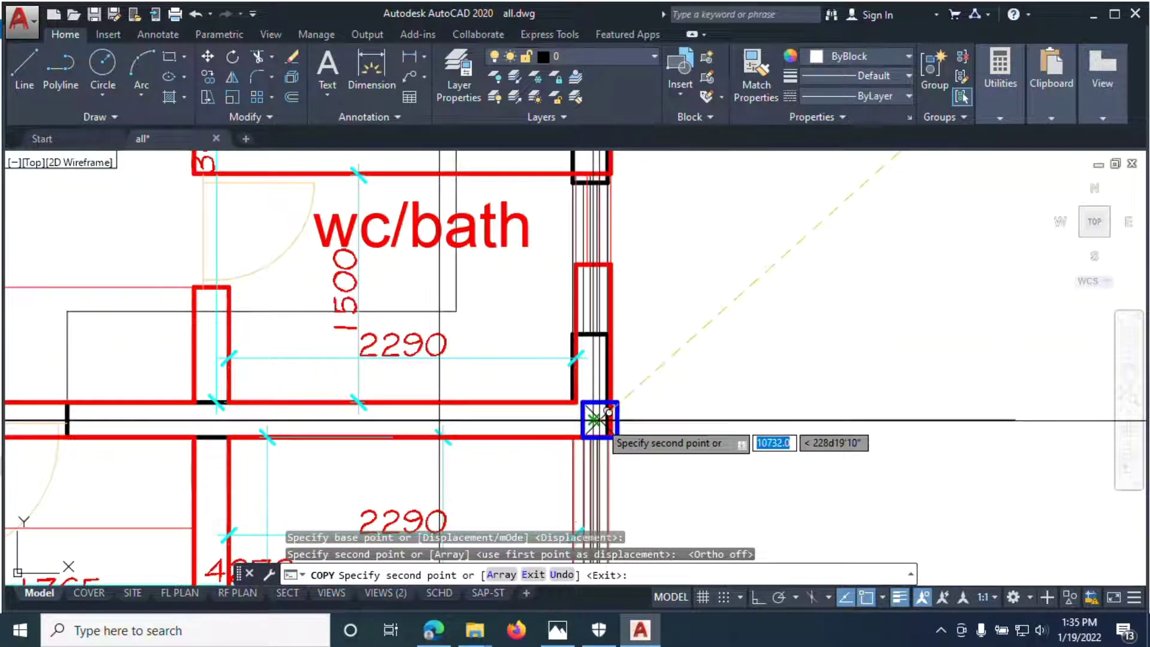
{"action": "left_click", "coordinate": [594, 419]}
{"action": "scroll", "coordinate": [608, 403], "scroll_direction": "down", "scroll_amount": 5}
{"action": "scroll", "coordinate": [583, 321], "scroll_direction": "up", "scroll_amount": 5}
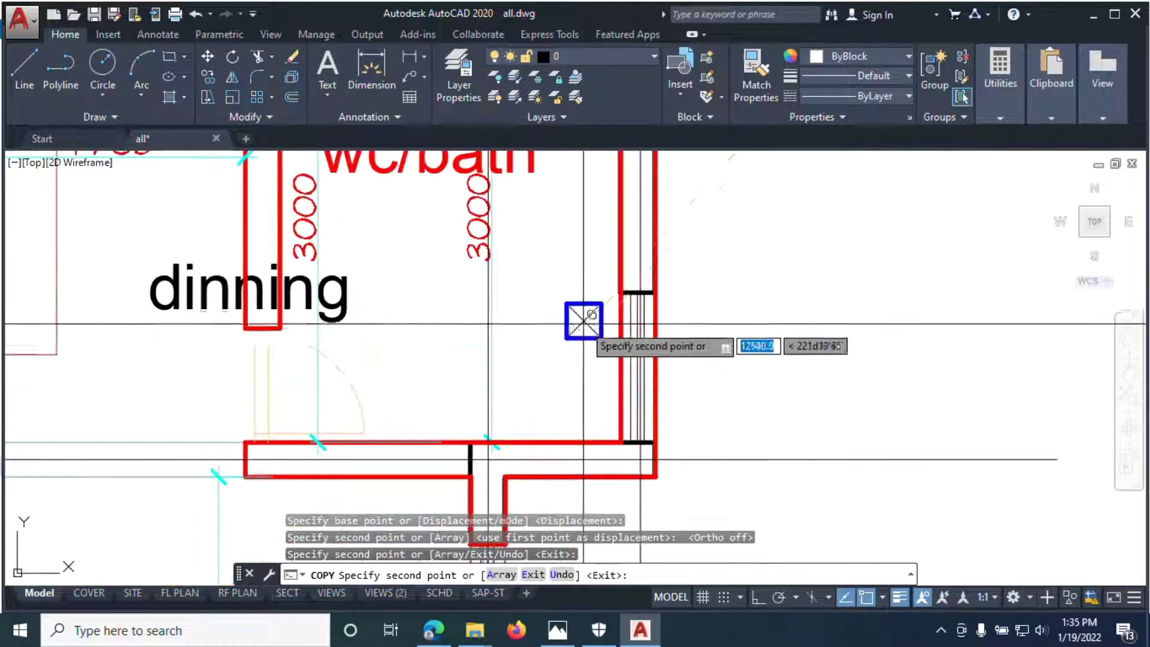
{"action": "left_click", "coordinate": [641, 459]}
Place a column copy on the grid intersection at the lower-right corner of the living room and masters bedroom
{"action": "scroll", "coordinate": [640, 459], "scroll_direction": "down", "scroll_amount": 5}
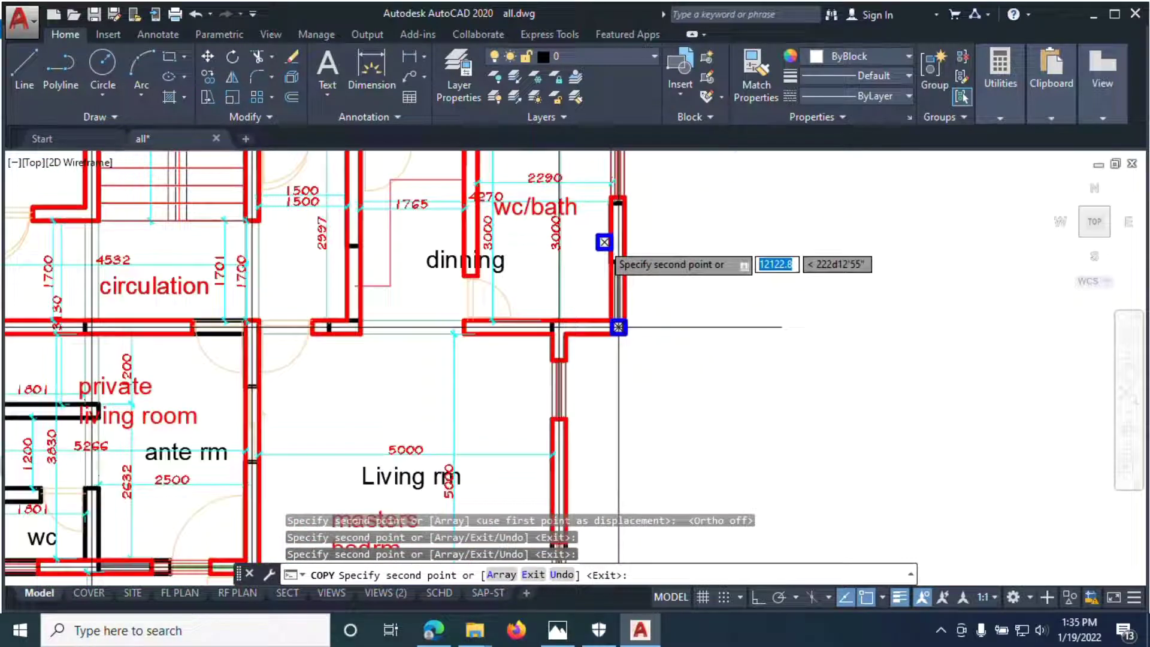
{"action": "scroll", "coordinate": [659, 496], "scroll_direction": "up", "scroll_amount": 4}
{"action": "scroll", "coordinate": [603, 405], "scroll_direction": "down", "scroll_amount": 1}
{"action": "scroll", "coordinate": [603, 405], "scroll_direction": "up", "scroll_amount": 10}
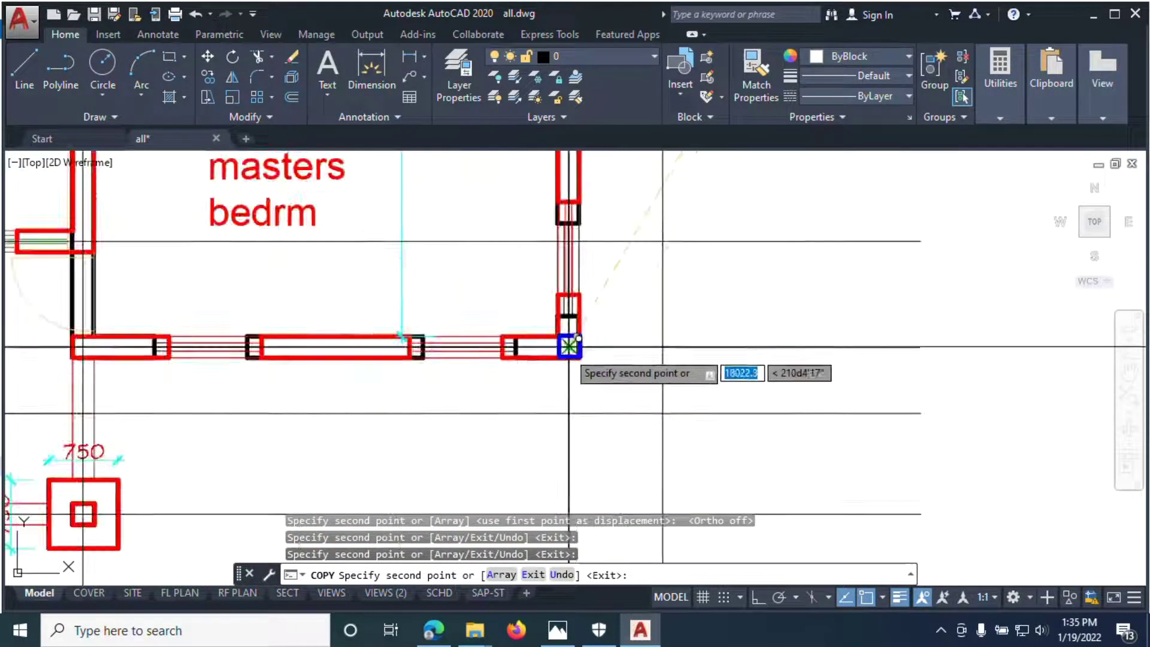
{"action": "left_click", "coordinate": [573, 328]}
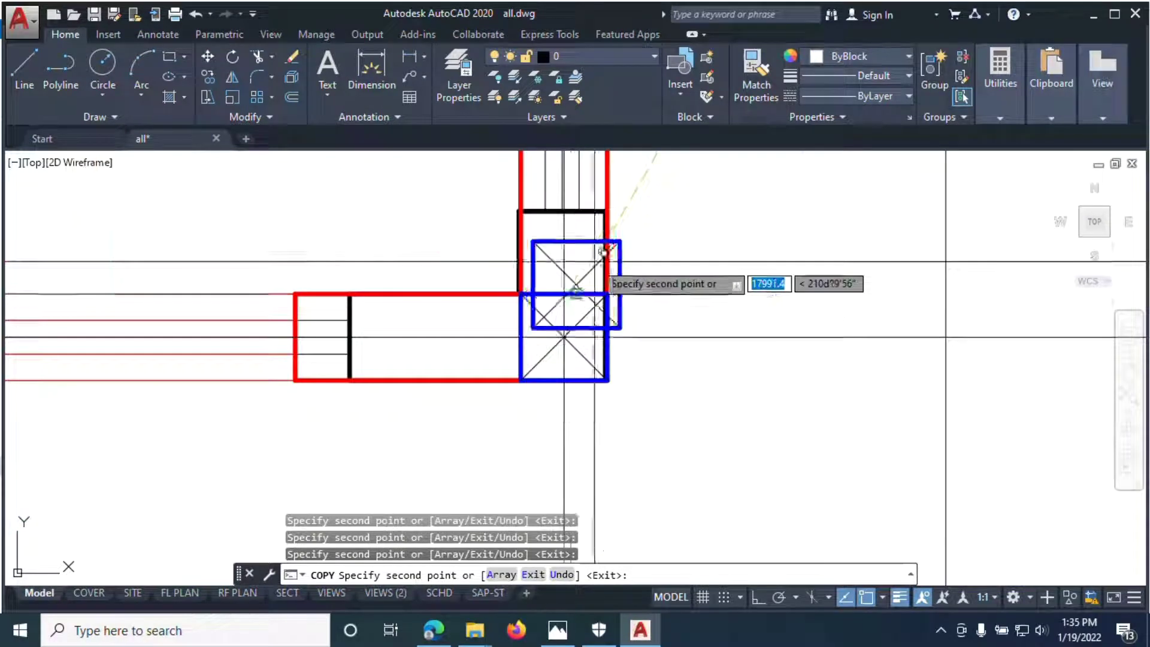
Place column copies on the grid intersections inside the two 750 square piers of the entry porch
{"action": "scroll", "coordinate": [722, 326], "scroll_direction": "down", "scroll_amount": 5}
{"action": "scroll", "coordinate": [586, 377], "scroll_direction": "up", "scroll_amount": 6}
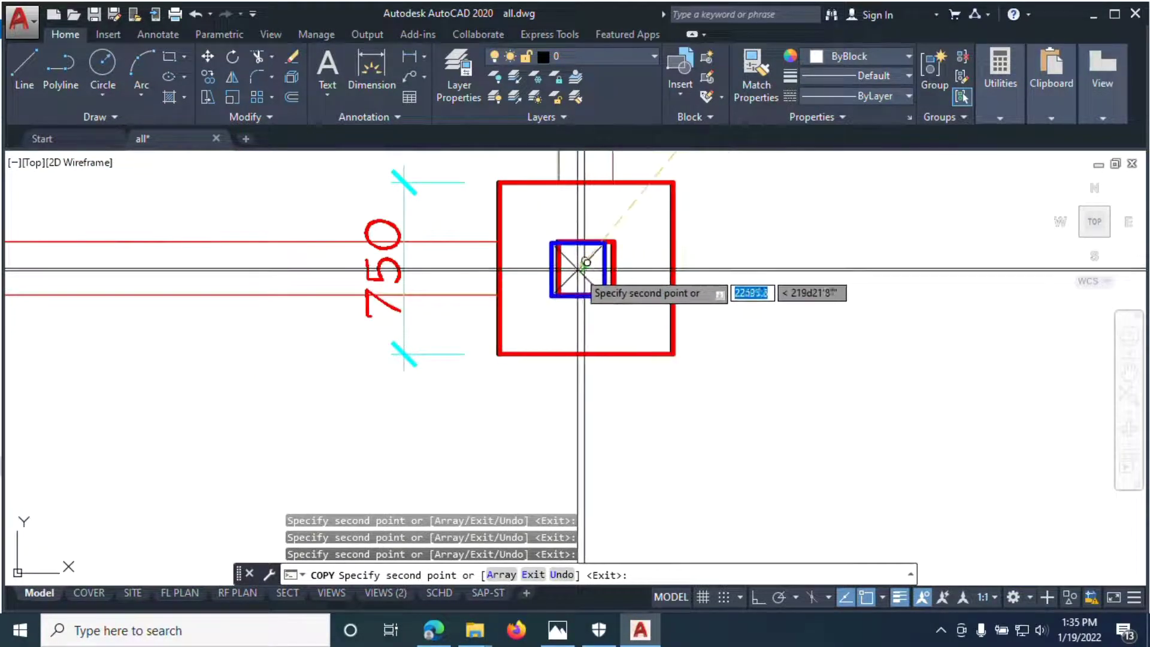
{"action": "scroll", "coordinate": [679, 274], "scroll_direction": "down", "scroll_amount": 5}
{"action": "scroll", "coordinate": [695, 321], "scroll_direction": "up", "scroll_amount": 5}
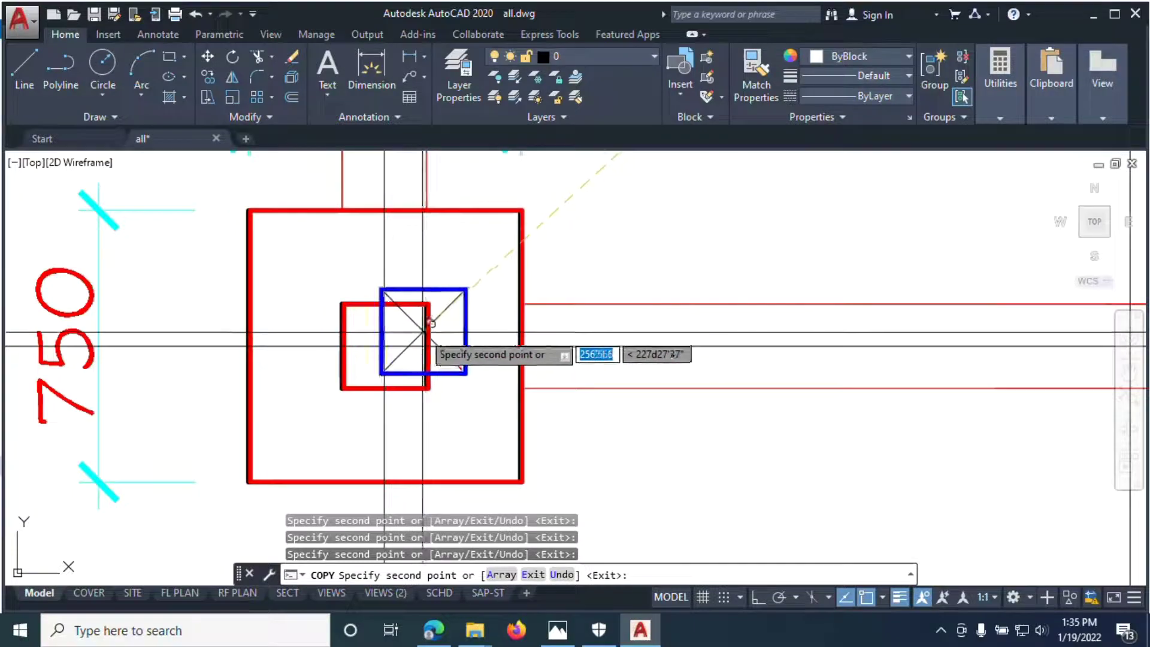
Place column copies on the grid intersections at the ante room's lower-right corner and the wc's lower-left corner
{"action": "scroll", "coordinate": [384, 346], "scroll_direction": "down", "scroll_amount": 6}
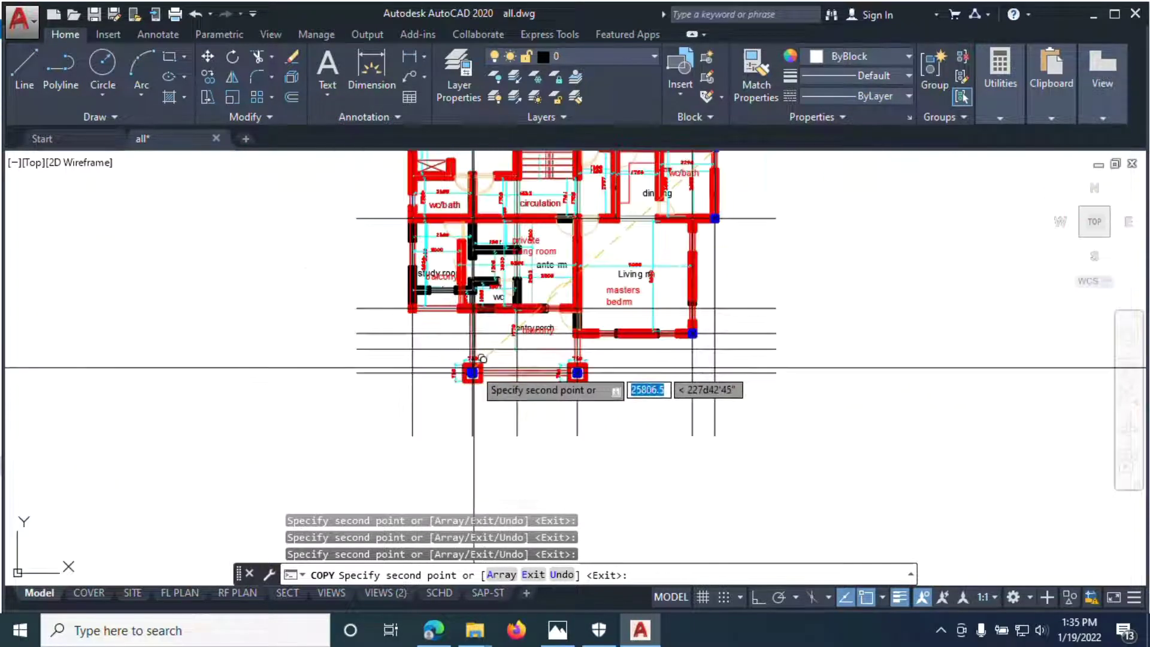
{"action": "scroll", "coordinate": [599, 317], "scroll_direction": "up", "scroll_amount": 6}
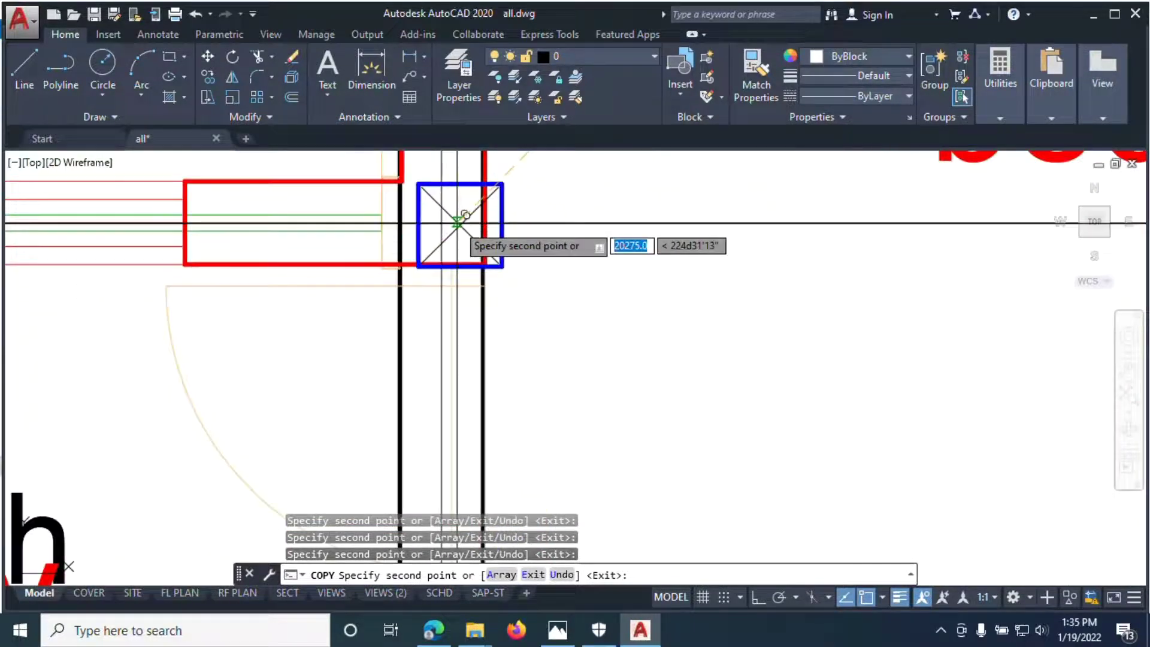
{"action": "scroll", "coordinate": [649, 351], "scroll_direction": "down", "scroll_amount": 5}
{"action": "scroll", "coordinate": [436, 333], "scroll_direction": "up", "scroll_amount": 7}
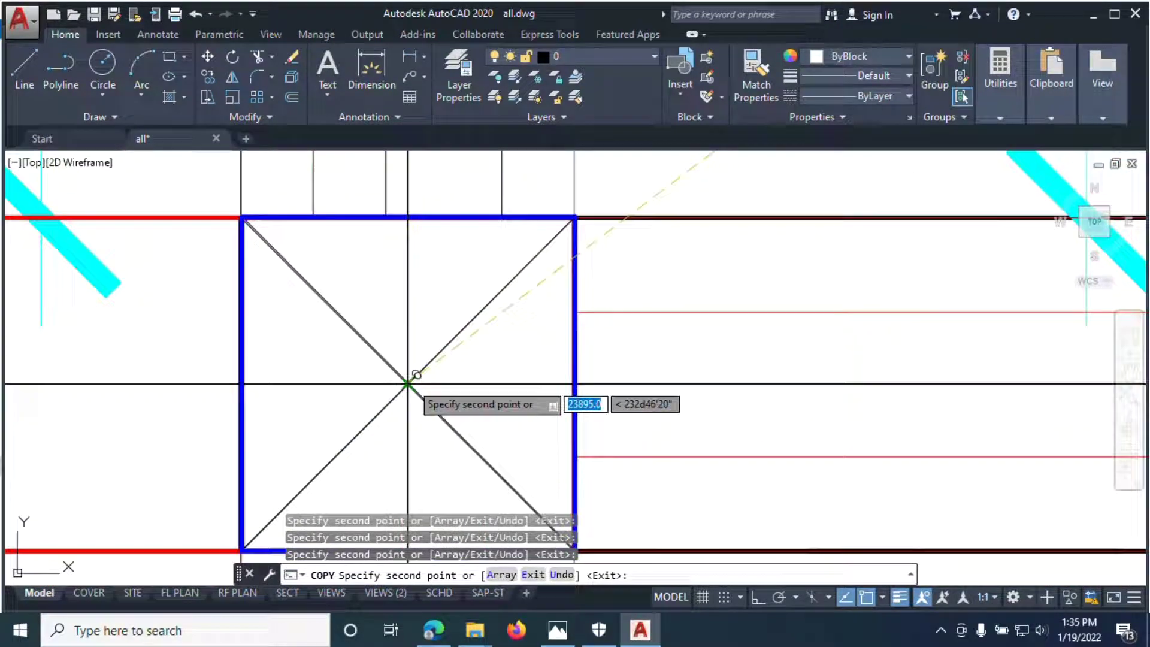
Place column copies on the left wall's grid intersections at the lower-left corners of the study room and the wc/bath
{"action": "scroll", "coordinate": [416, 375], "scroll_direction": "down", "scroll_amount": 5}
{"action": "scroll", "coordinate": [521, 420], "scroll_direction": "up", "scroll_amount": 6}
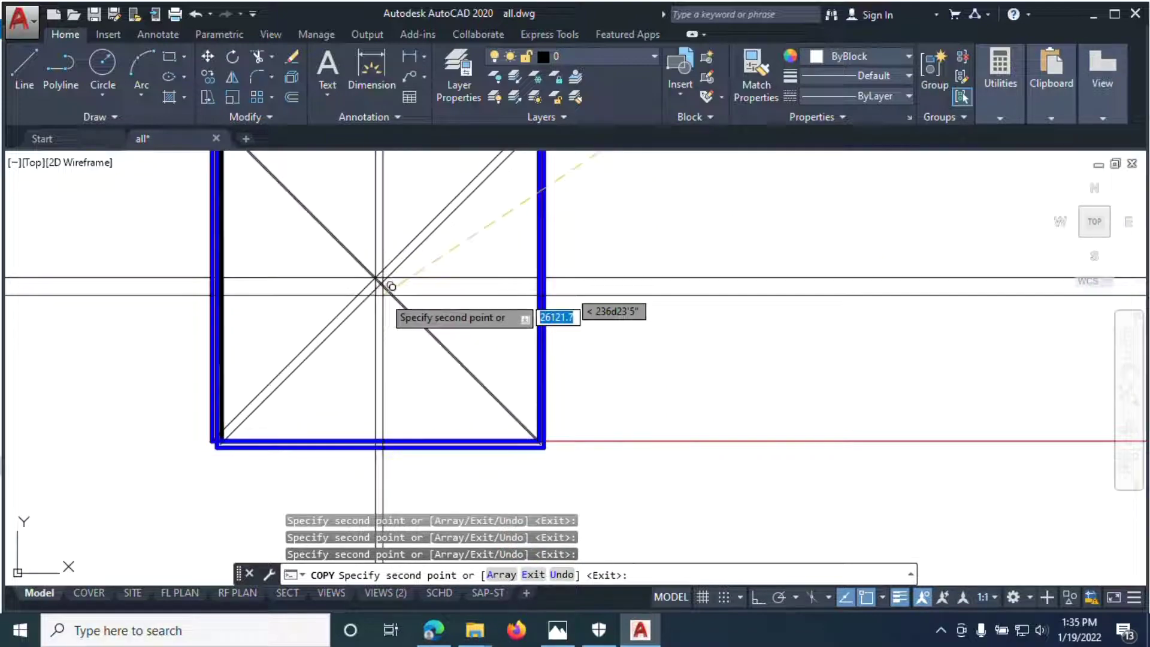
{"action": "scroll", "coordinate": [419, 335], "scroll_direction": "down", "scroll_amount": 5}
{"action": "scroll", "coordinate": [491, 287], "scroll_direction": "up", "scroll_amount": 6}
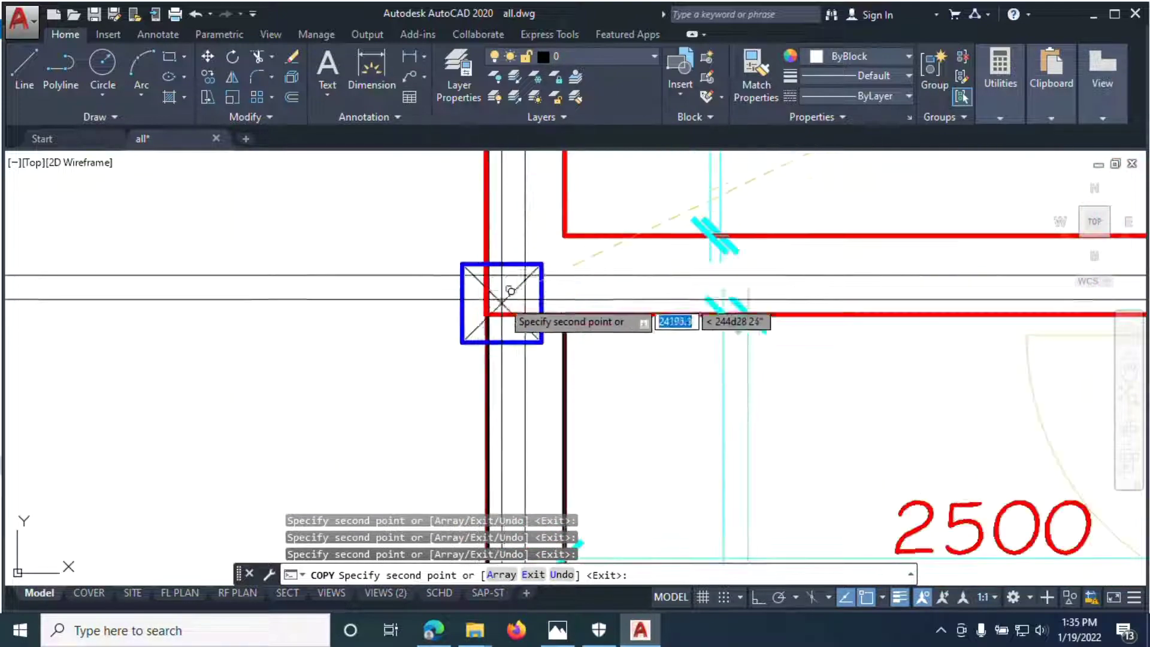
Place a column copy on the grid intersection at the visitors room's upper-left corner
{"action": "scroll", "coordinate": [525, 274], "scroll_direction": "down", "scroll_amount": 4}
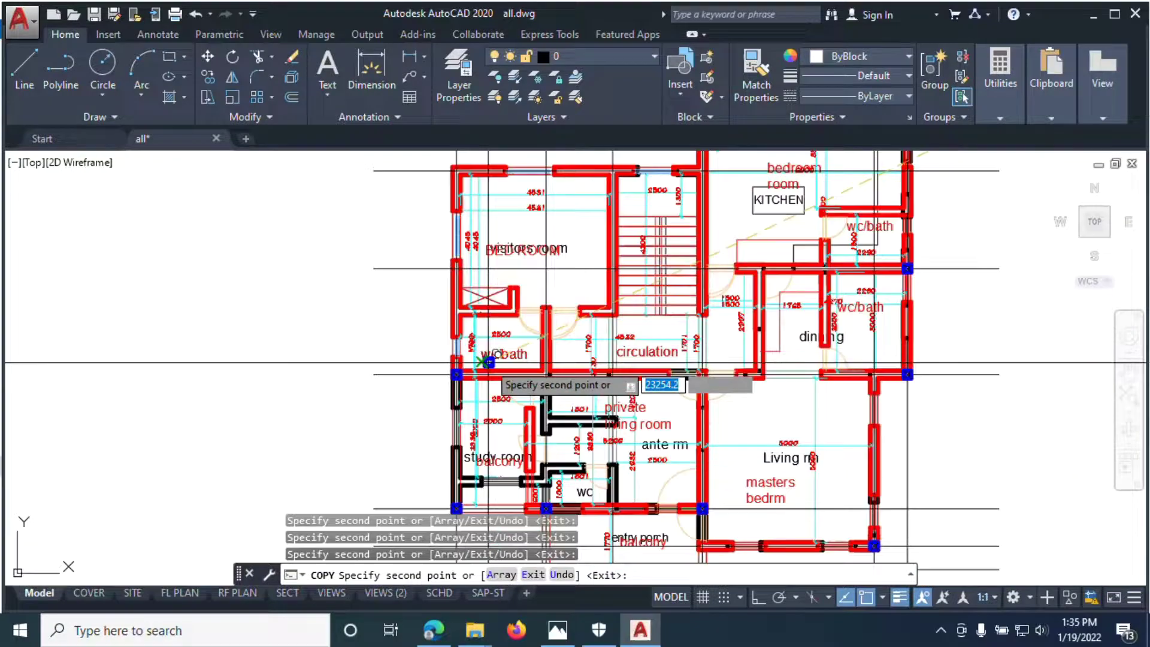
{"action": "scroll", "coordinate": [479, 259], "scroll_direction": "down", "scroll_amount": 2}
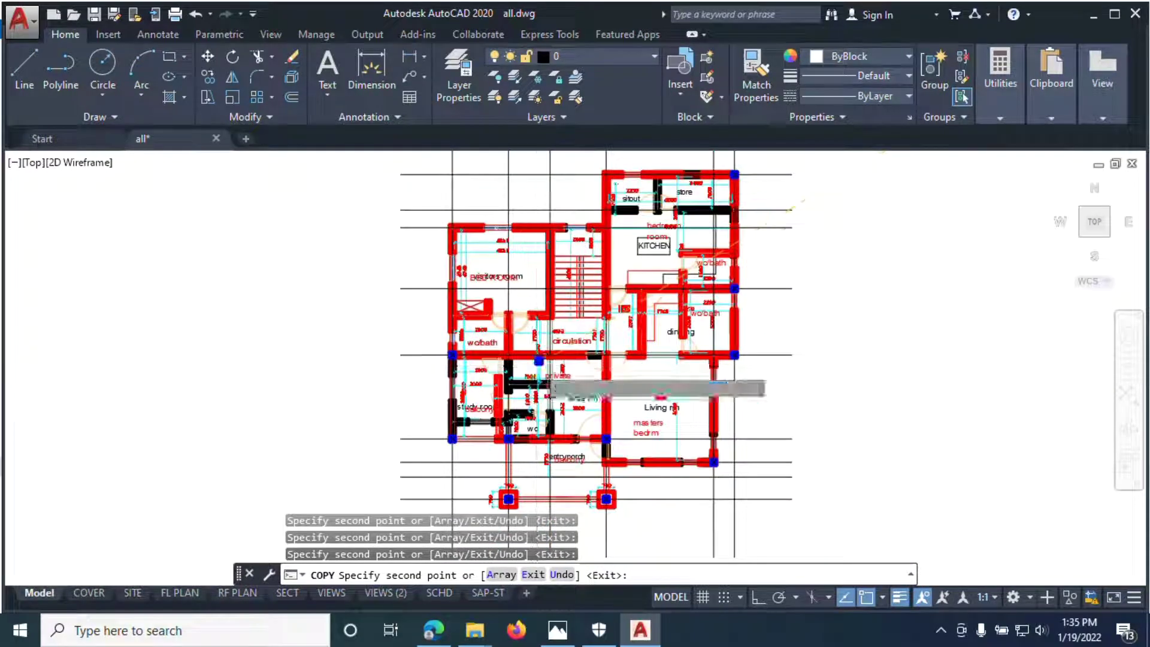
{"action": "scroll", "coordinate": [537, 358], "scroll_direction": "up", "scroll_amount": 2}
{"action": "scroll", "coordinate": [532, 326], "scroll_direction": "up", "scroll_amount": 4}
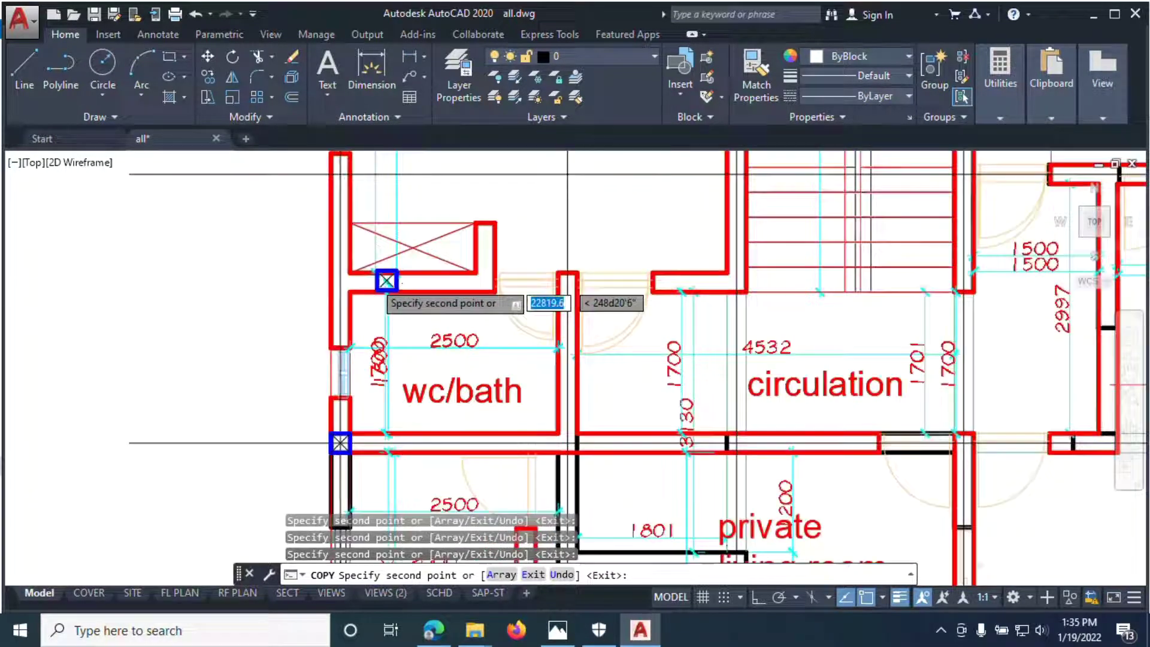
{"action": "scroll", "coordinate": [319, 282], "scroll_direction": "down", "scroll_amount": 5}
{"action": "scroll", "coordinate": [303, 267], "scroll_direction": "up", "scroll_amount": 6}
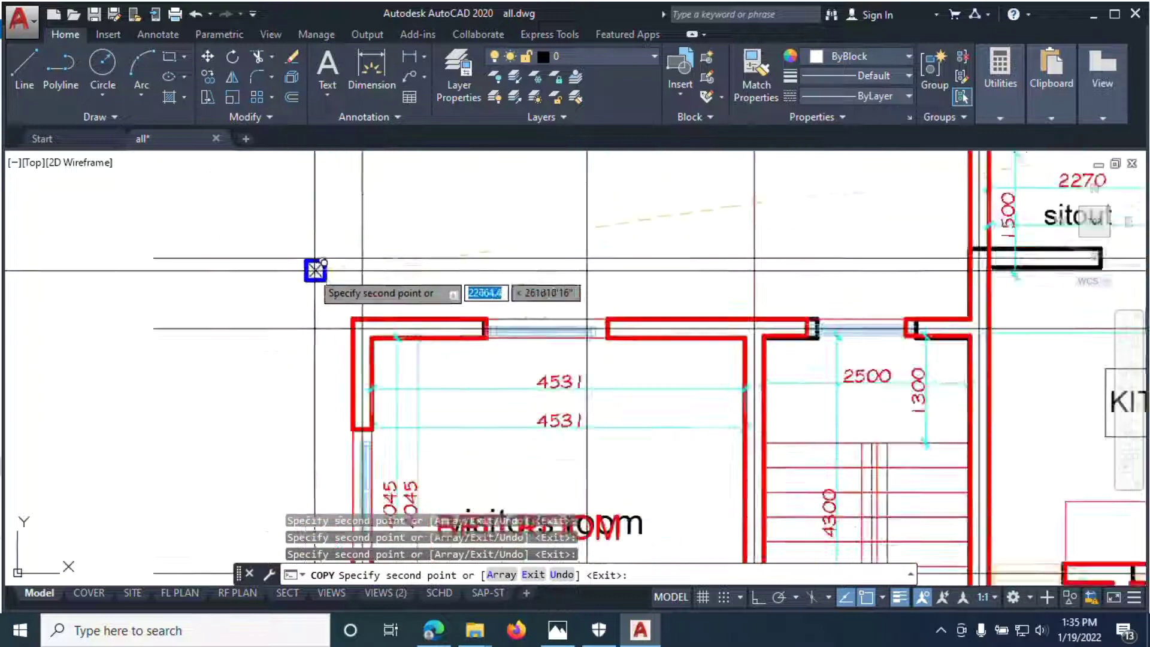
{"action": "scroll", "coordinate": [397, 384], "scroll_direction": "down", "scroll_amount": 4}
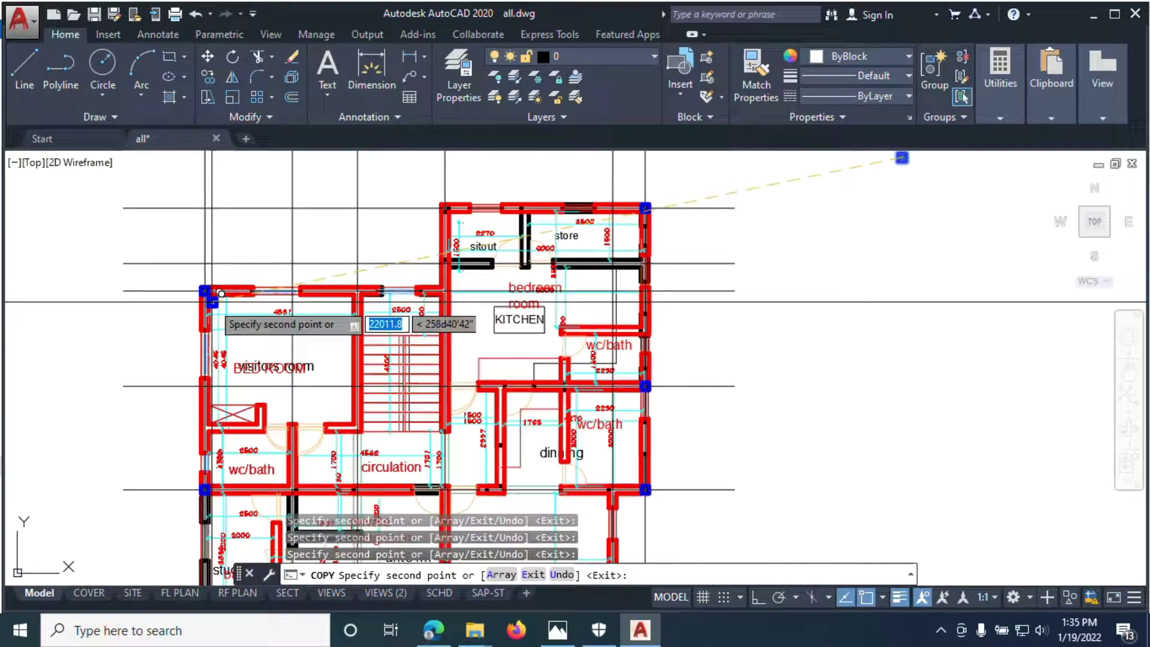
Place column copies on the grid intersections at the upper-right corners of the visitors room and staircase and the sitout's upper-left corner
{"action": "scroll", "coordinate": [381, 300], "scroll_direction": "up", "scroll_amount": 5}
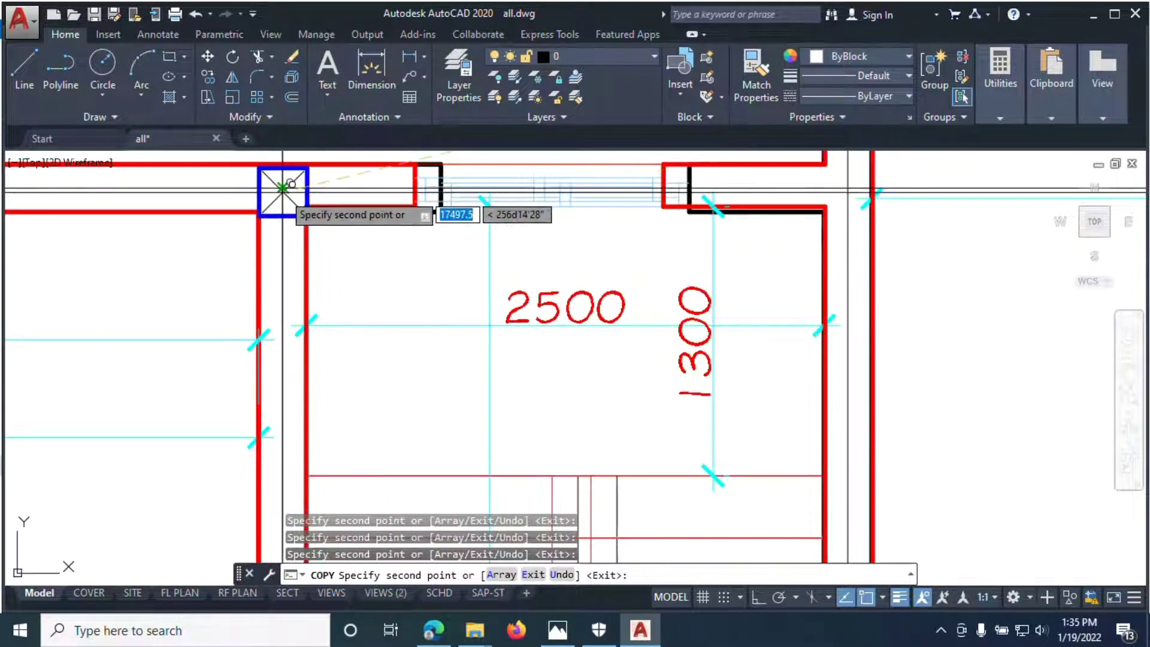
{"action": "scroll", "coordinate": [283, 189], "scroll_direction": "down", "scroll_amount": 4}
{"action": "scroll", "coordinate": [385, 295], "scroll_direction": "up", "scroll_amount": 5}
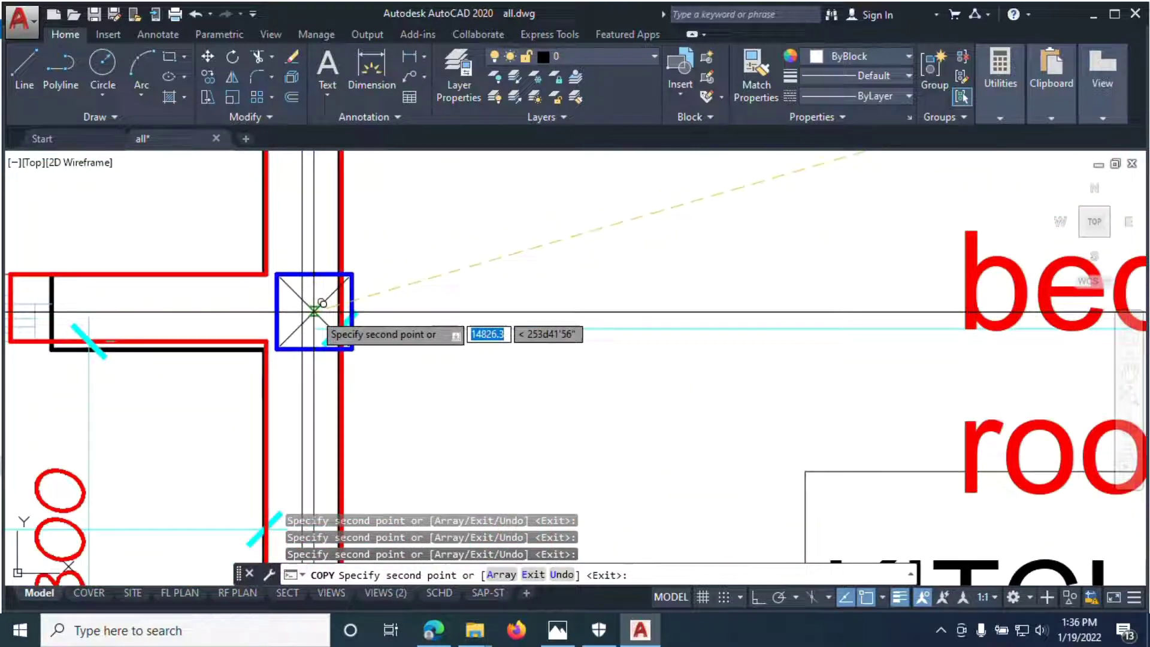
{"action": "scroll", "coordinate": [398, 316], "scroll_direction": "down", "scroll_amount": 5}
{"action": "scroll", "coordinate": [346, 341], "scroll_direction": "up", "scroll_amount": 5}
{"action": "scroll", "coordinate": [228, 316], "scroll_direction": "down", "scroll_amount": 6}
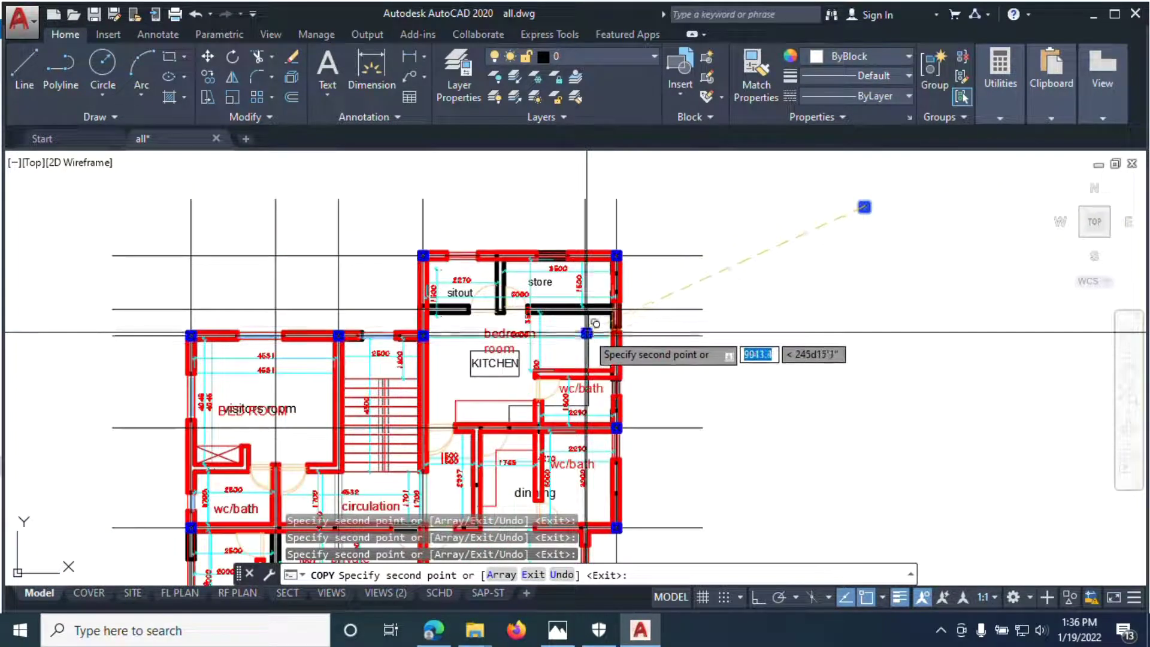
Place a column copy where the wall between store and kitchen meets the right outer wall's grid line
{"action": "scroll", "coordinate": [619, 235], "scroll_direction": "up", "scroll_amount": 8}
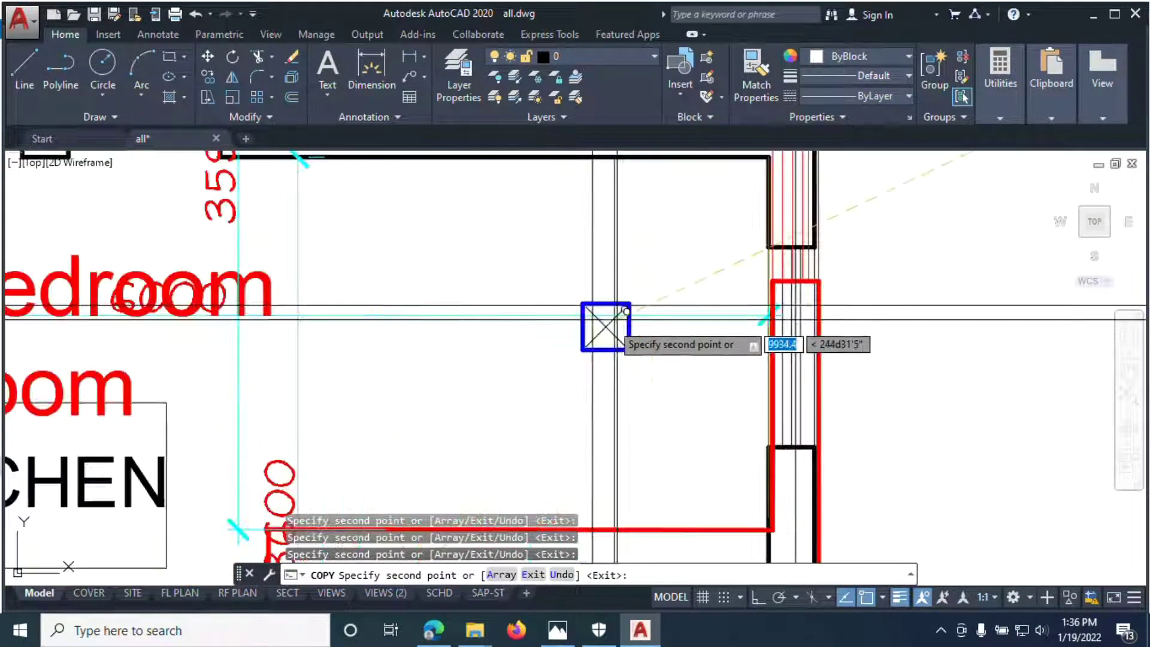
{"action": "scroll", "coordinate": [699, 256], "scroll_direction": "down", "scroll_amount": 2}
{"action": "scroll", "coordinate": [690, 246], "scroll_direction": "up", "scroll_amount": 3}
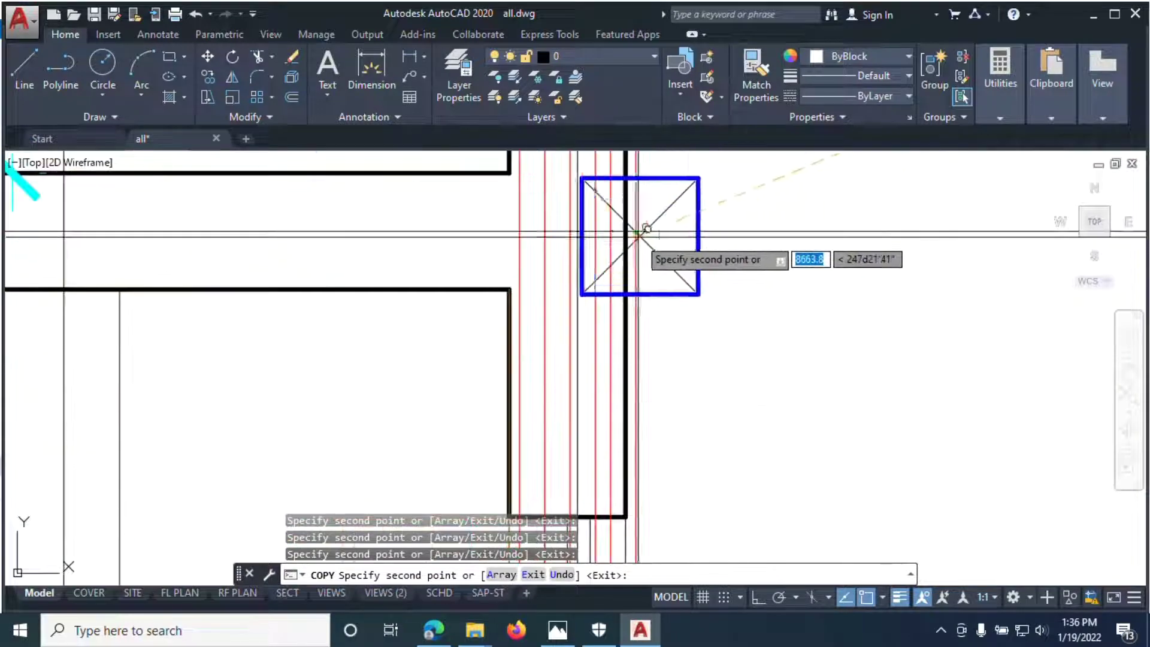
{"action": "scroll", "coordinate": [741, 328], "scroll_direction": "down", "scroll_amount": 6}
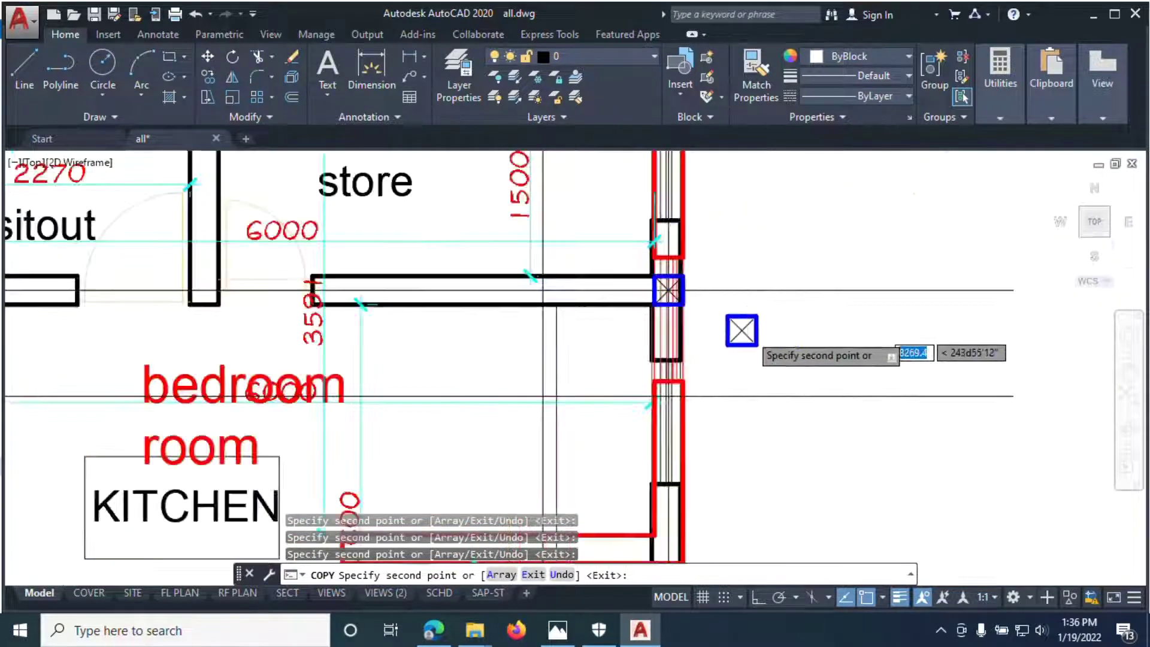
Place a column copy on the grid intersection at the living room's upper-left corner, beside the circulation area
{"action": "scroll", "coordinate": [773, 350], "scroll_direction": "up", "scroll_amount": 4}
{"action": "scroll", "coordinate": [545, 293], "scroll_direction": "down", "scroll_amount": 5}
{"action": "scroll", "coordinate": [580, 329], "scroll_direction": "up", "scroll_amount": 4}
{"action": "scroll", "coordinate": [527, 321], "scroll_direction": "down", "scroll_amount": 4}
{"action": "scroll", "coordinate": [472, 270], "scroll_direction": "up", "scroll_amount": 2}
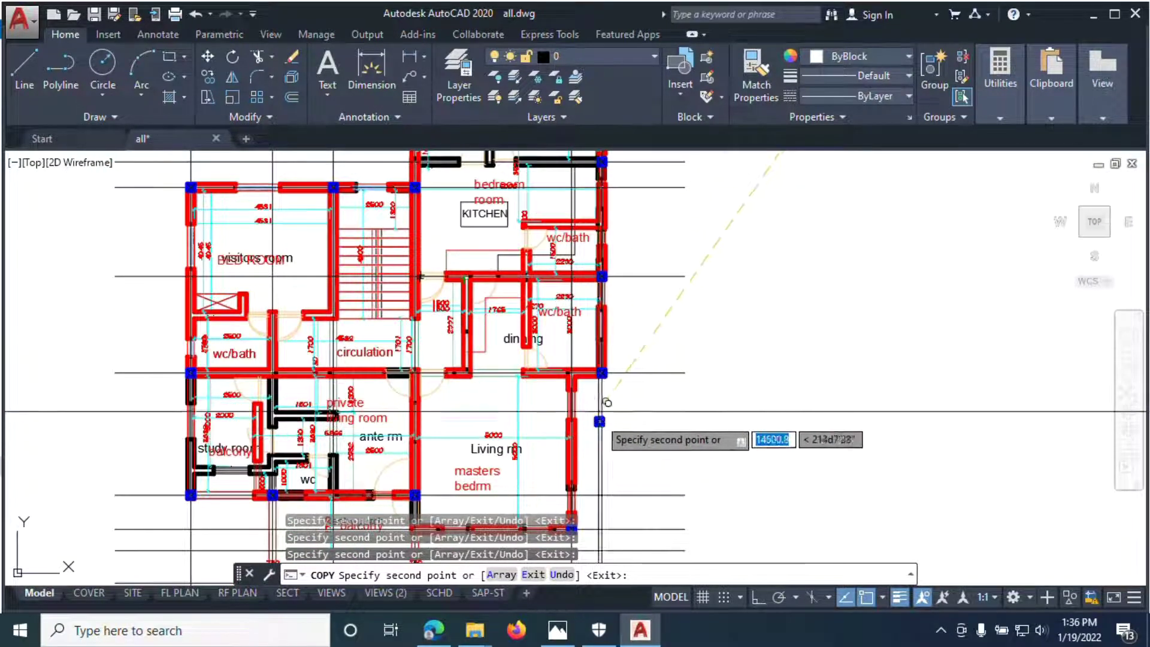
{"action": "scroll", "coordinate": [605, 401], "scroll_direction": "down", "scroll_amount": 3}
{"action": "scroll", "coordinate": [563, 381], "scroll_direction": "up", "scroll_amount": 5}
{"action": "scroll", "coordinate": [576, 366], "scroll_direction": "down", "scroll_amount": 2}
{"action": "scroll", "coordinate": [538, 359], "scroll_direction": "down", "scroll_amount": 2}
{"action": "scroll", "coordinate": [461, 275], "scroll_direction": "up", "scroll_amount": 7}
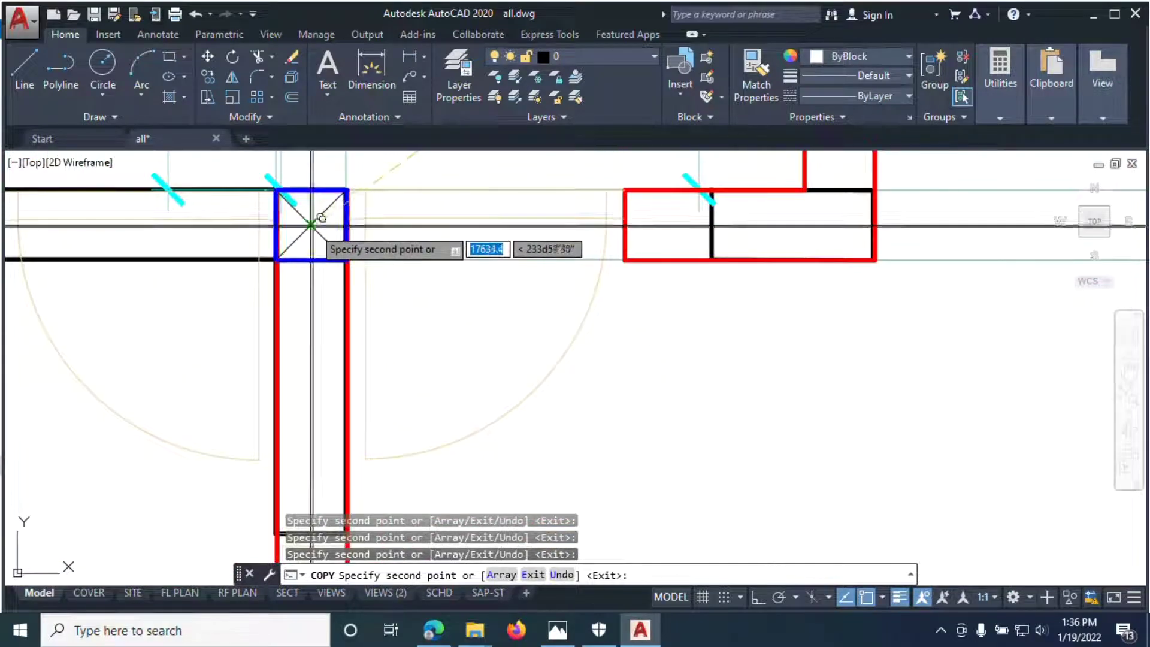
Place column copies on the circulation area's lower wall, in line with the staircase's left wall, and on the staircase's right wall
{"action": "scroll", "coordinate": [321, 218], "scroll_direction": "down", "scroll_amount": 5}
{"action": "scroll", "coordinate": [554, 237], "scroll_direction": "down", "scroll_amount": 2}
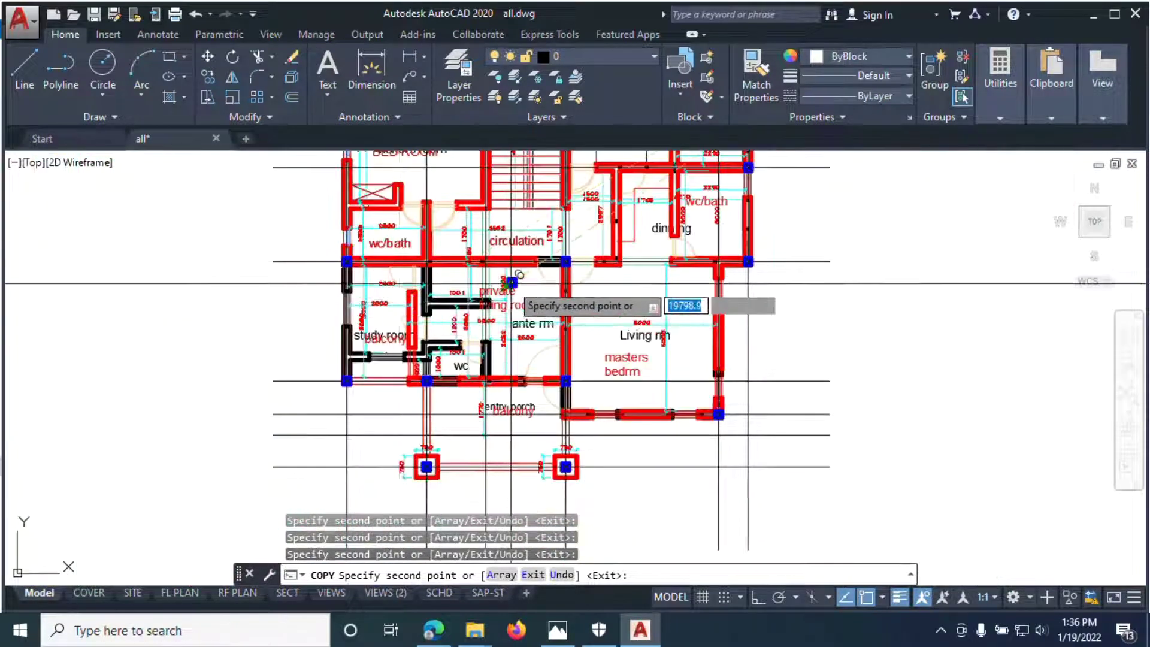
{"action": "scroll", "coordinate": [519, 275], "scroll_direction": "up", "scroll_amount": 7}
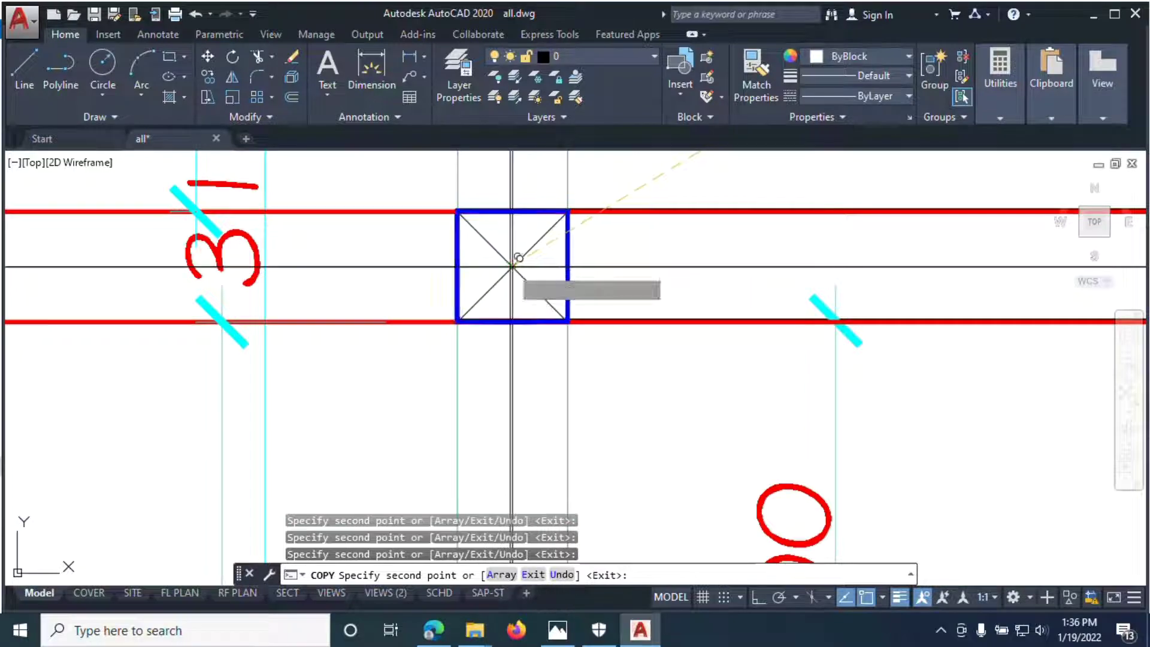
{"action": "scroll", "coordinate": [518, 258], "scroll_direction": "down", "scroll_amount": 6}
{"action": "scroll", "coordinate": [590, 355], "scroll_direction": "down", "scroll_amount": 2}
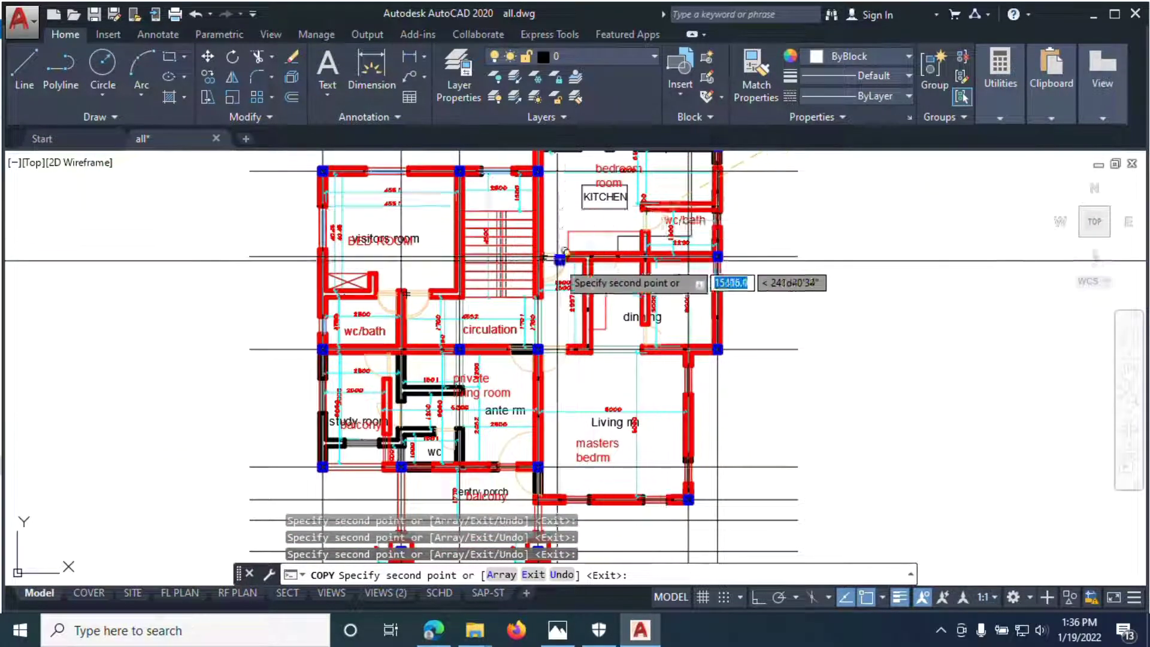
{"action": "scroll", "coordinate": [544, 259], "scroll_direction": "up", "scroll_amount": 7}
{"action": "scroll", "coordinate": [528, 231], "scroll_direction": "down", "scroll_amount": 6}
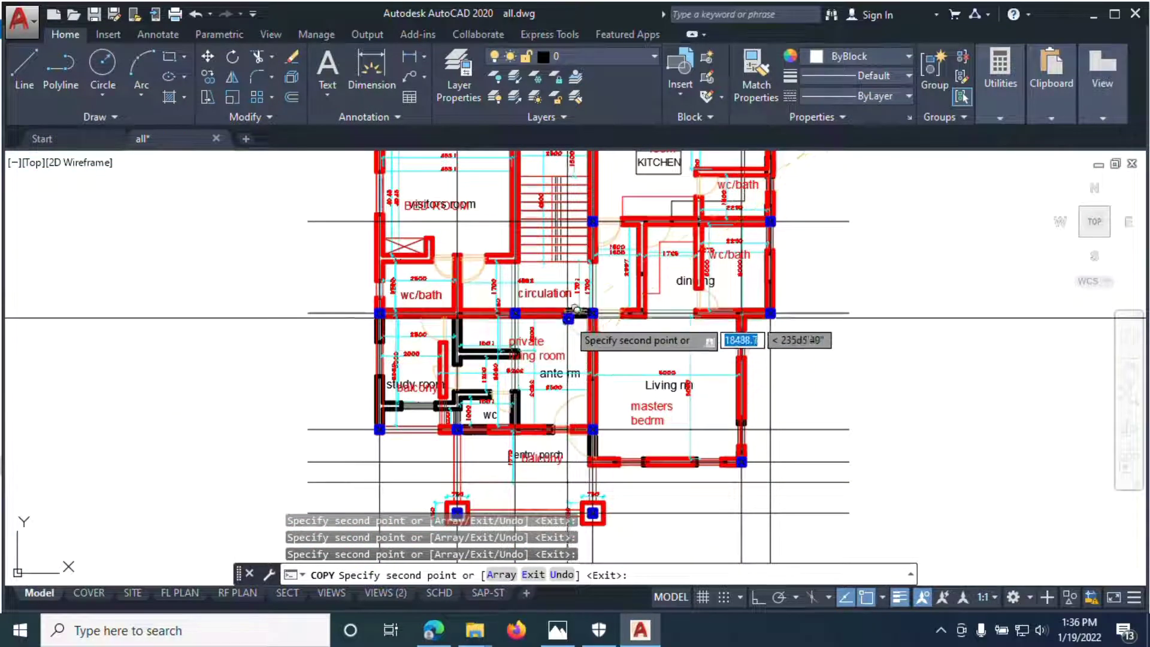
Check the whole plan for grid intersections still without a column, and end the copy command
{"action": "scroll", "coordinate": [527, 299], "scroll_direction": "down", "scroll_amount": 4}
{"action": "scroll", "coordinate": [491, 329], "scroll_direction": "up", "scroll_amount": 2}
{"action": "scroll", "coordinate": [467, 293], "scroll_direction": "down", "scroll_amount": 3}
{"action": "scroll", "coordinate": [473, 311], "scroll_direction": "up", "scroll_amount": 3}
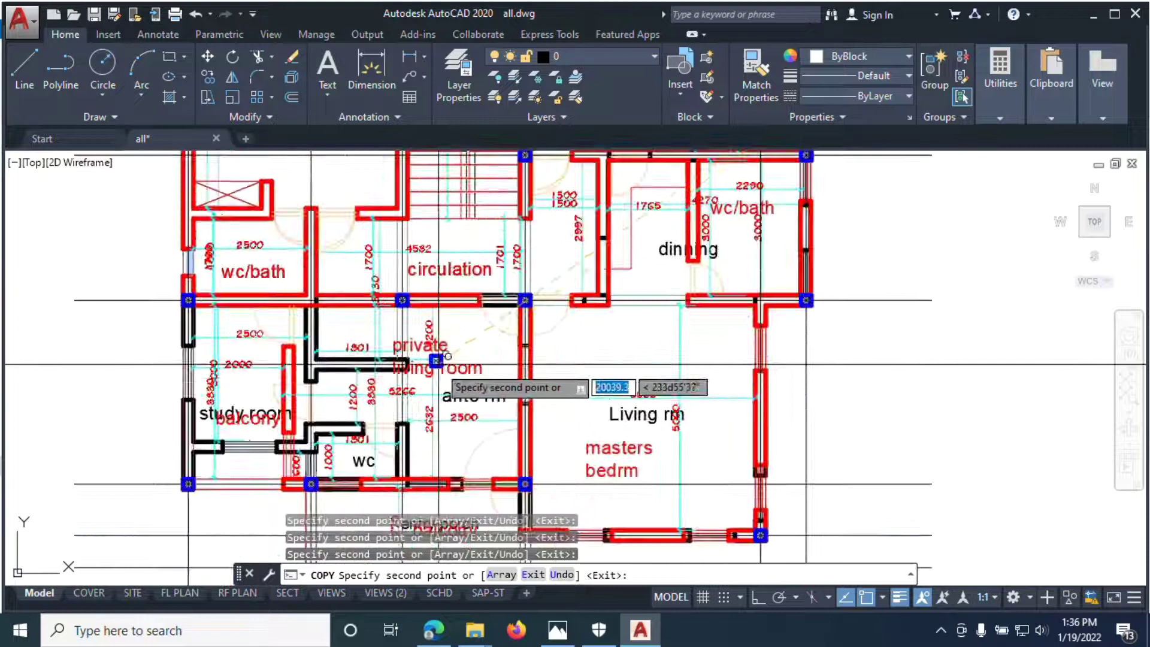
{"action": "scroll", "coordinate": [446, 329], "scroll_direction": "down", "scroll_amount": 3}
{"action": "scroll", "coordinate": [527, 240], "scroll_direction": "up", "scroll_amount": 3}
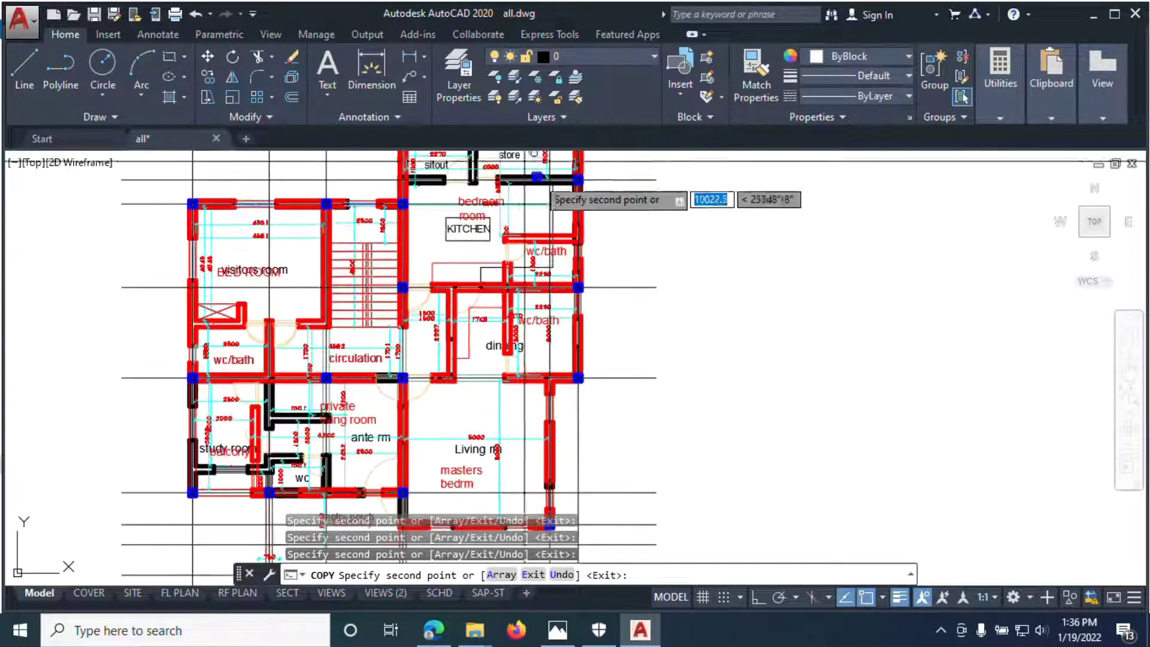
{"action": "scroll", "coordinate": [527, 198], "scroll_direction": "down", "scroll_amount": 3}
{"action": "scroll", "coordinate": [395, 365], "scroll_direction": "up", "scroll_amount": 3}
{"action": "scroll", "coordinate": [455, 357], "scroll_direction": "down", "scroll_amount": 3}
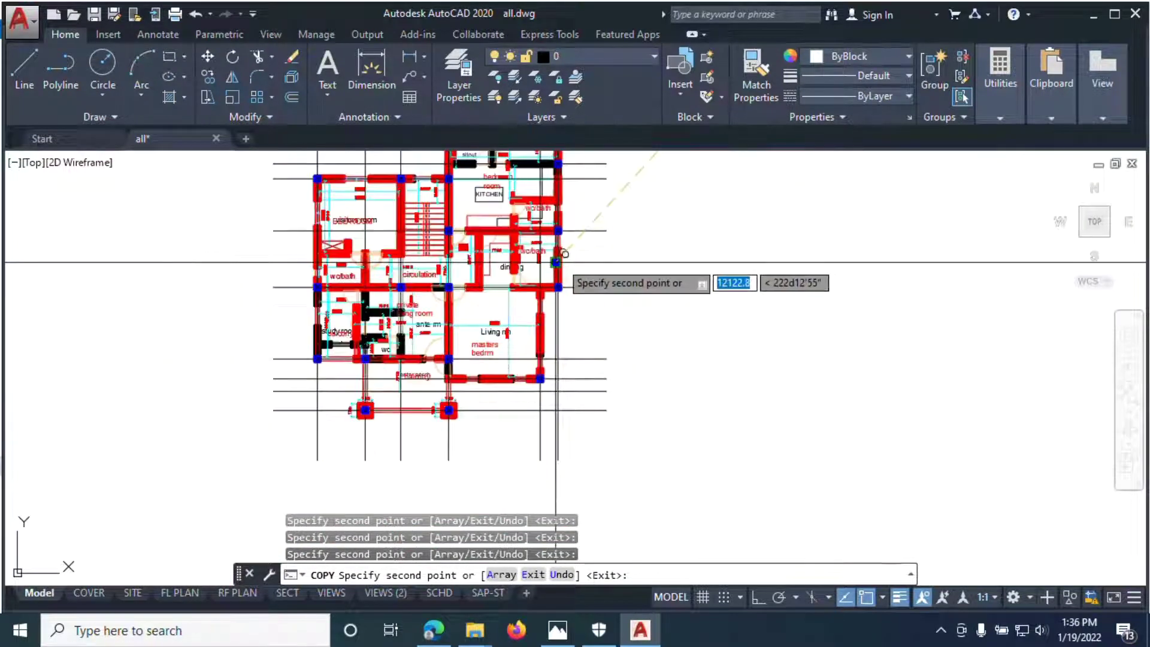
{"action": "scroll", "coordinate": [385, 227], "scroll_direction": "up", "scroll_amount": 2}
{"action": "key", "text": "Escape"}
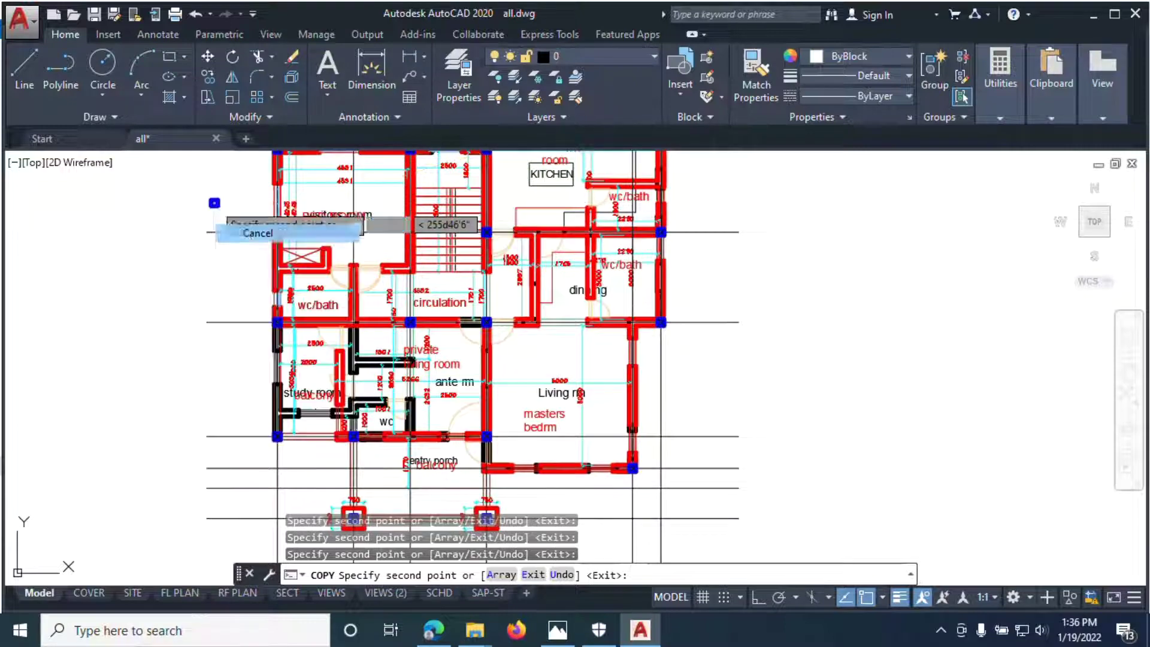
Copy the horizontal grid line crossing the visitors room down to the wardrobe's lower-left corner on the wc/bath wall
{"action": "scroll", "coordinate": [287, 237], "scroll_direction": "up", "scroll_amount": 2}
{"action": "left_click", "coordinate": [232, 226]}
{"action": "left_click", "coordinate": [226, 174]}
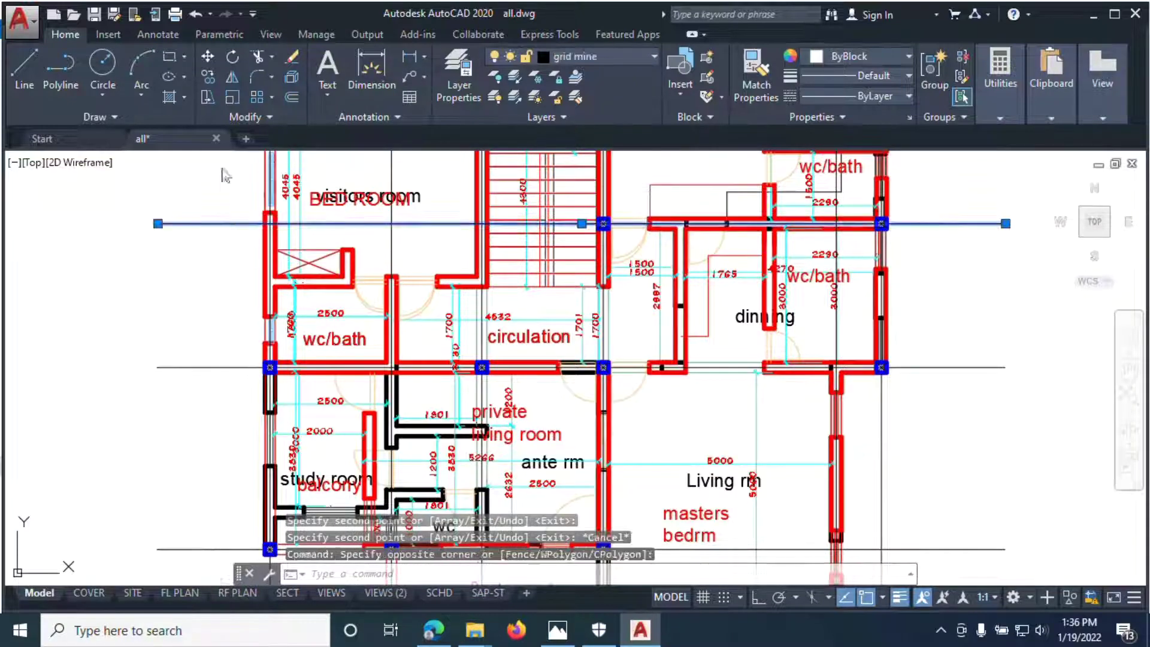
{"action": "right_click", "coordinate": [233, 172]}
{"action": "left_click", "coordinate": [279, 309]}
{"action": "scroll", "coordinate": [266, 225], "scroll_direction": "up", "scroll_amount": 2}
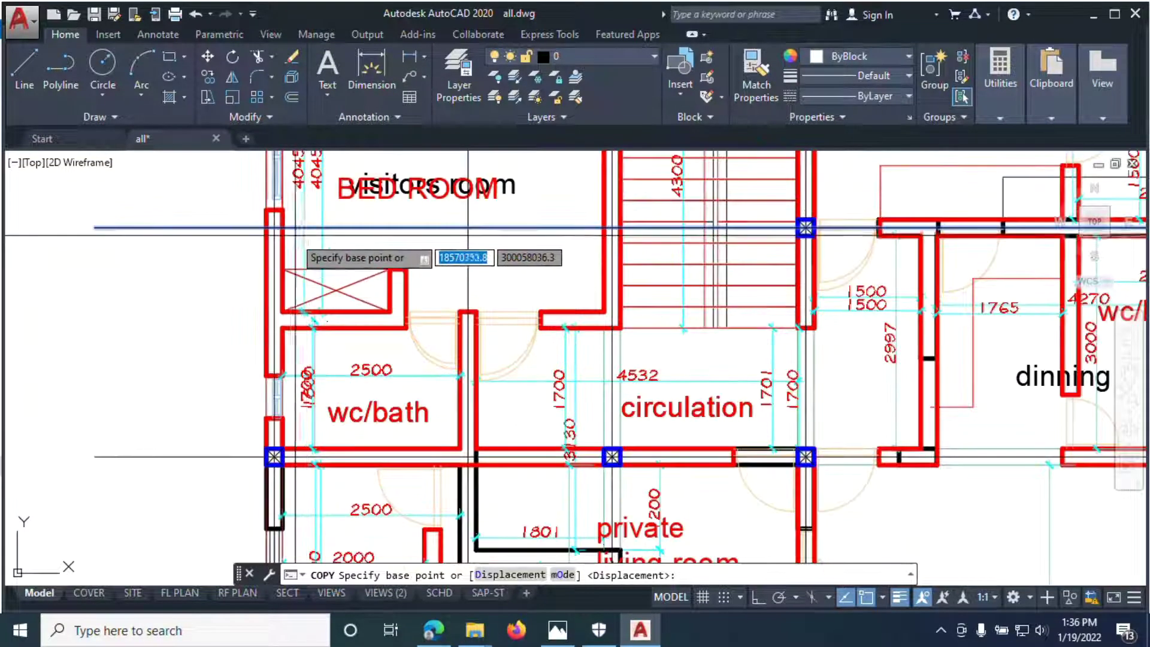
{"action": "scroll", "coordinate": [278, 227], "scroll_direction": "up", "scroll_amount": 3}
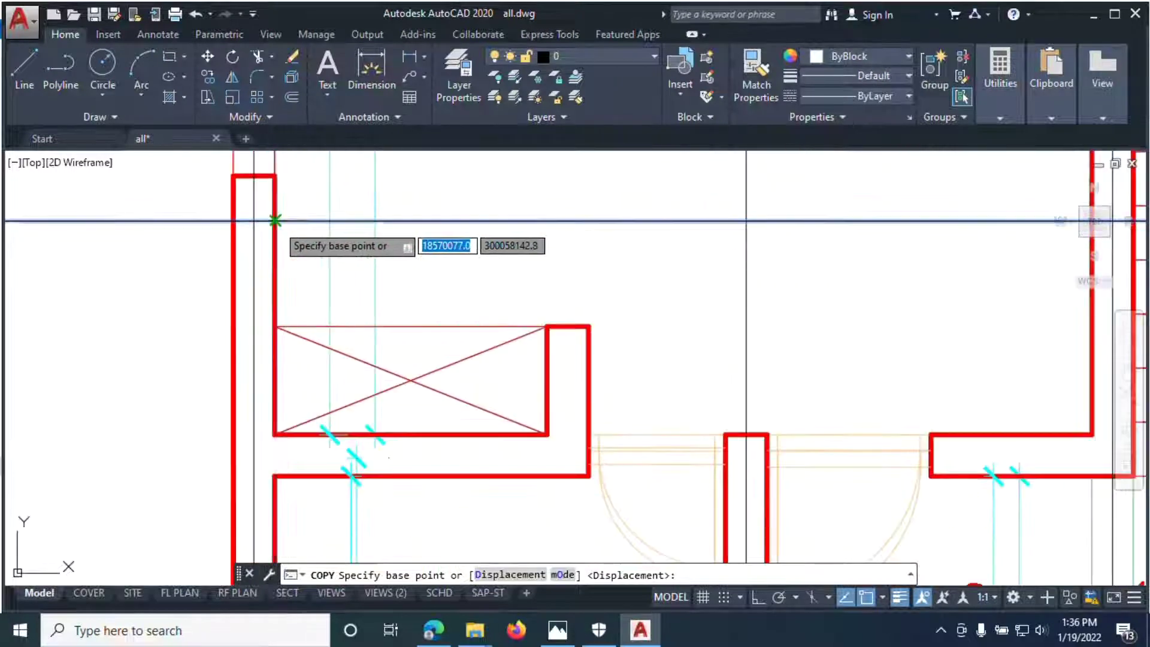
{"action": "left_click", "coordinate": [275, 221]}
{"action": "right_click", "coordinate": [292, 245]}
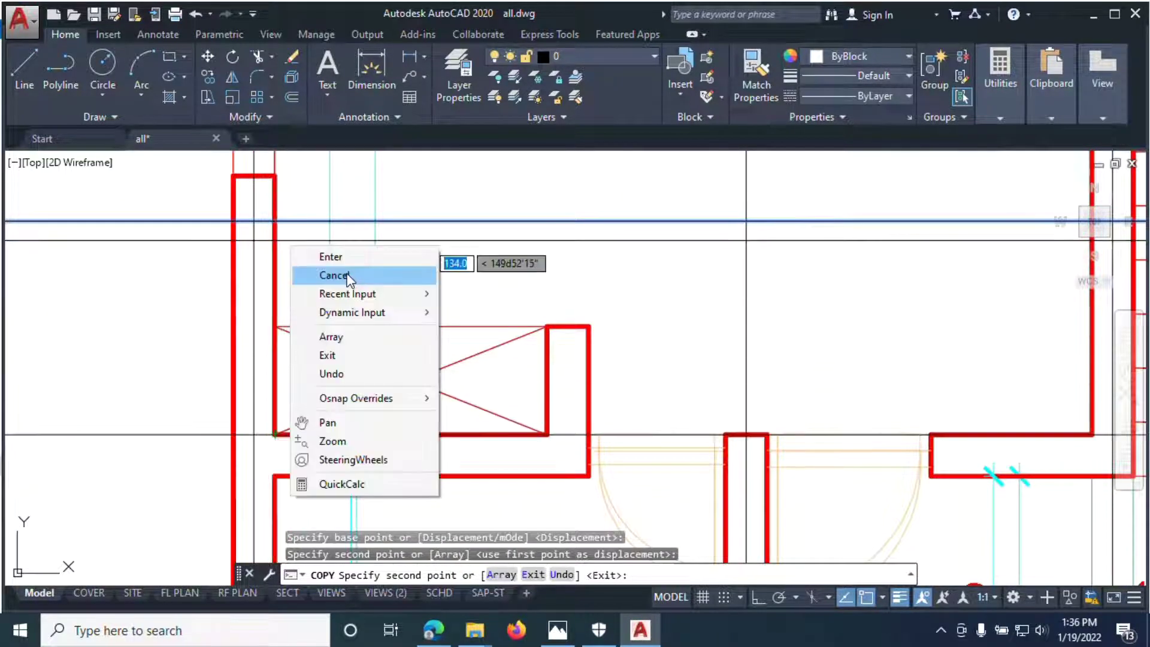
{"action": "left_click", "coordinate": [335, 275]}
{"action": "scroll", "coordinate": [376, 178], "scroll_direction": "down", "scroll_amount": 3}
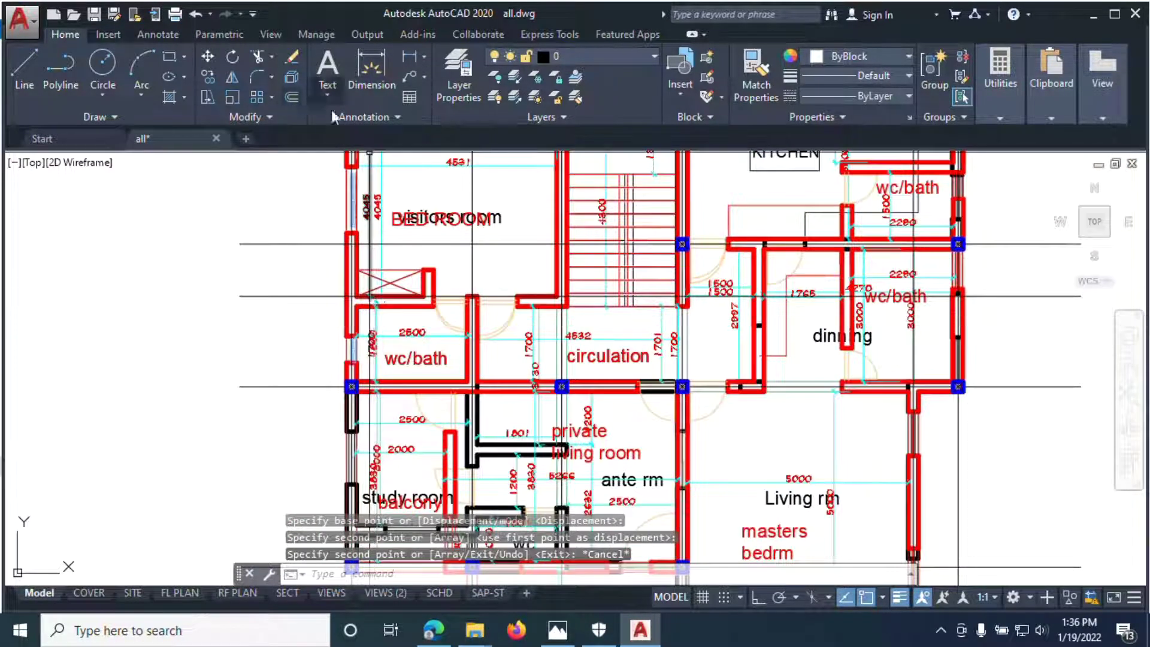
Offset the copied grid line 115 downwards to the centre of the wall between visitors room and wc/bath
{"action": "left_click", "coordinate": [293, 97]}
{"action": "key", "text": "Return"}
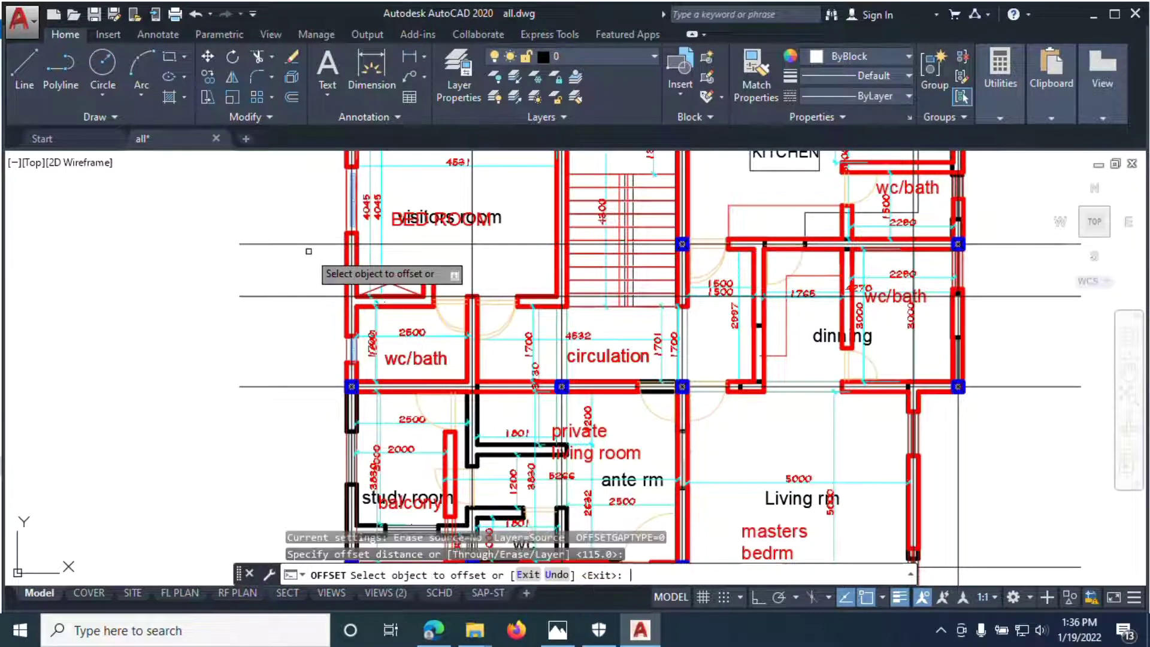
{"action": "left_click", "coordinate": [296, 295]}
{"action": "left_click", "coordinate": [296, 311]}
Erase the upper copied grid line on the wall's face, keeping the one at the wall's centre
{"action": "scroll", "coordinate": [303, 309], "scroll_direction": "up", "scroll_amount": 4}
{"action": "left_click", "coordinate": [384, 271]}
{"action": "left_click", "coordinate": [375, 292]}
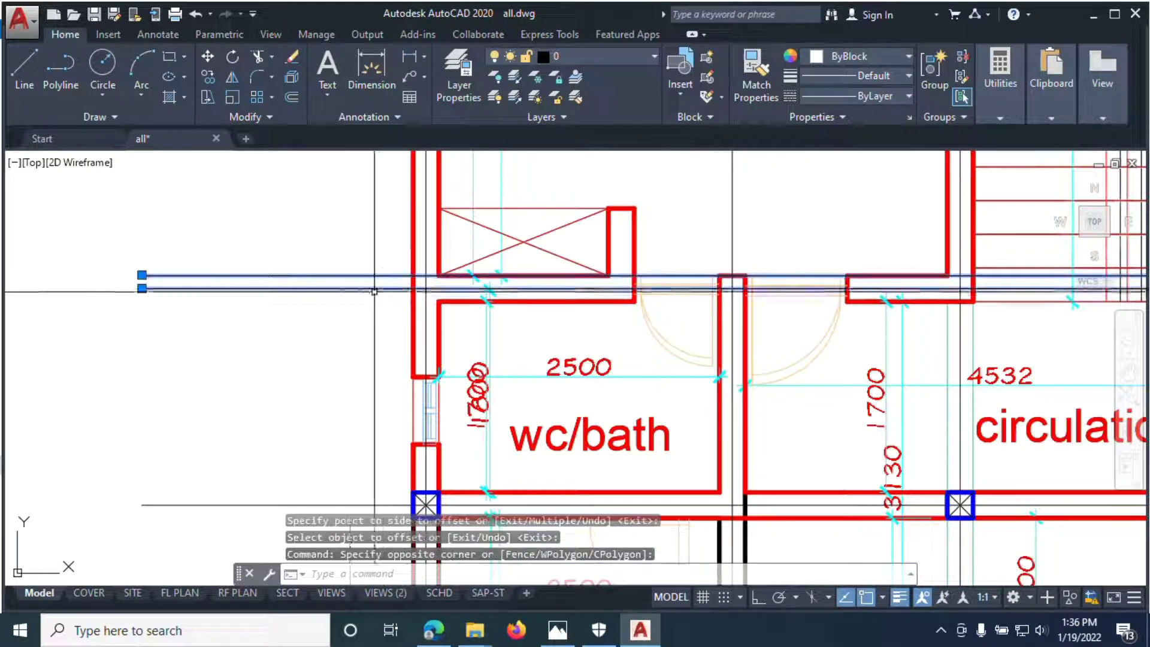
{"action": "key", "text": "Escape"}
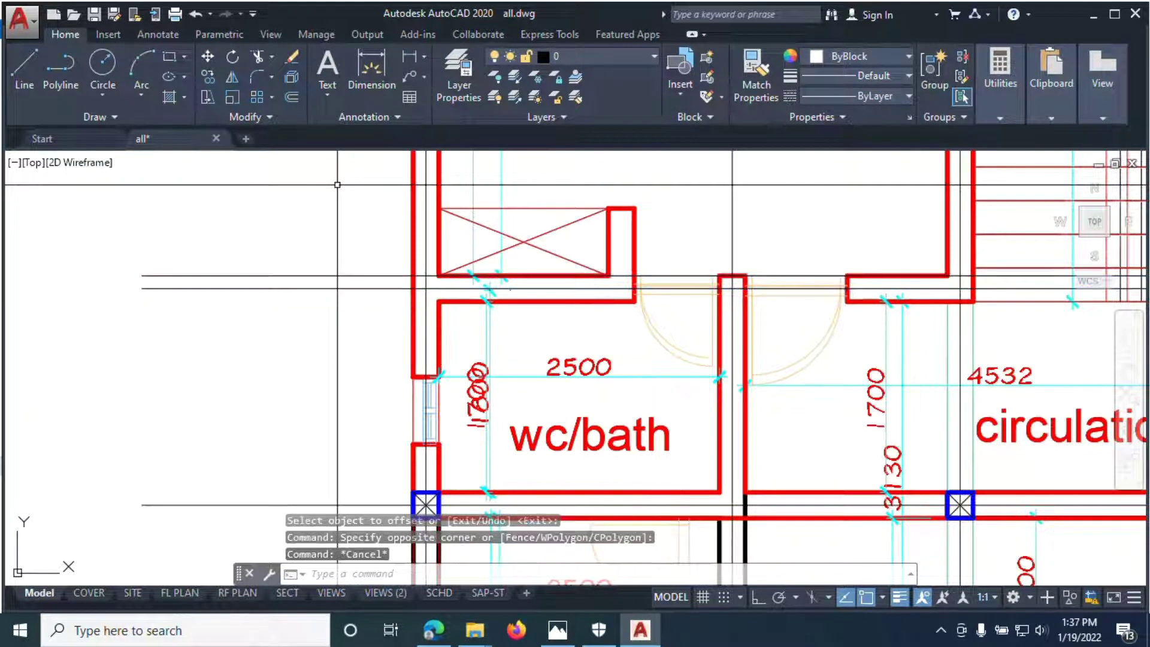
{"action": "left_click", "coordinate": [353, 275]}
{"action": "right_click", "coordinate": [309, 277]}
{"action": "left_click", "coordinate": [410, 298]}
{"action": "scroll", "coordinate": [410, 294], "scroll_direction": "down", "scroll_amount": 6}
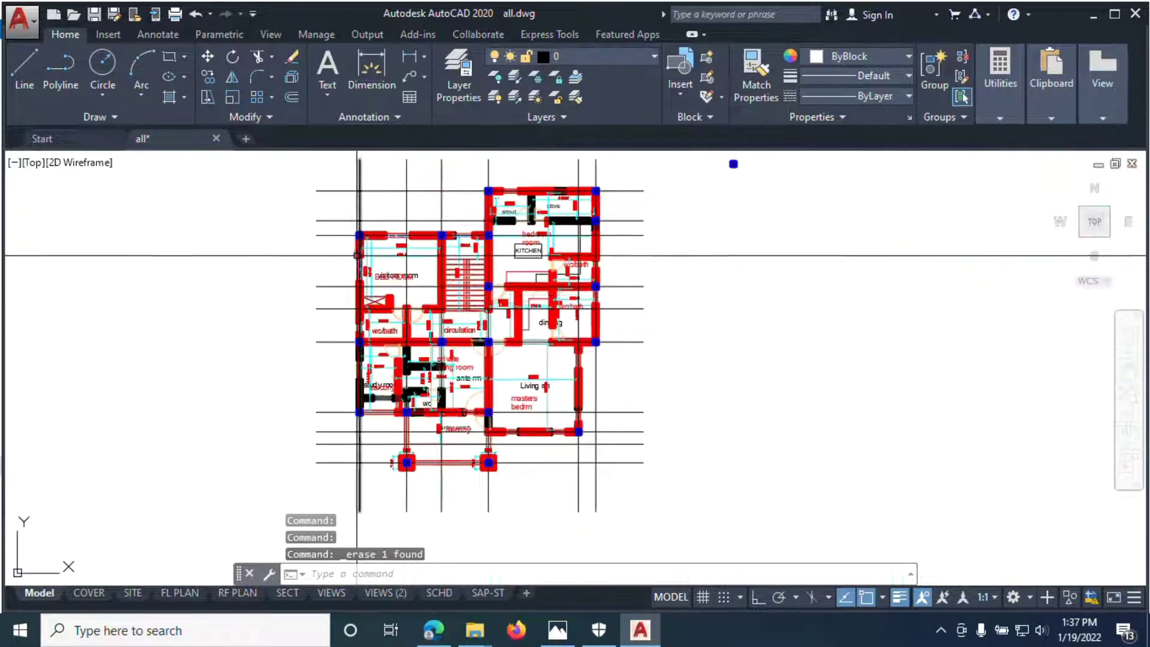
Copy the crossed column symbol by its centre onto the grid intersection where the wc/bath wall meets the left exterior wall
{"action": "scroll", "coordinate": [397, 328], "scroll_direction": "up", "scroll_amount": 2}
{"action": "scroll", "coordinate": [576, 291], "scroll_direction": "down", "scroll_amount": 4}
{"action": "scroll", "coordinate": [707, 204], "scroll_direction": "up", "scroll_amount": 6}
{"action": "left_click", "coordinate": [688, 185]}
{"action": "left_click", "coordinate": [809, 224]}
{"action": "left_click", "coordinate": [812, 209]}
{"action": "right_click", "coordinate": [813, 211]}
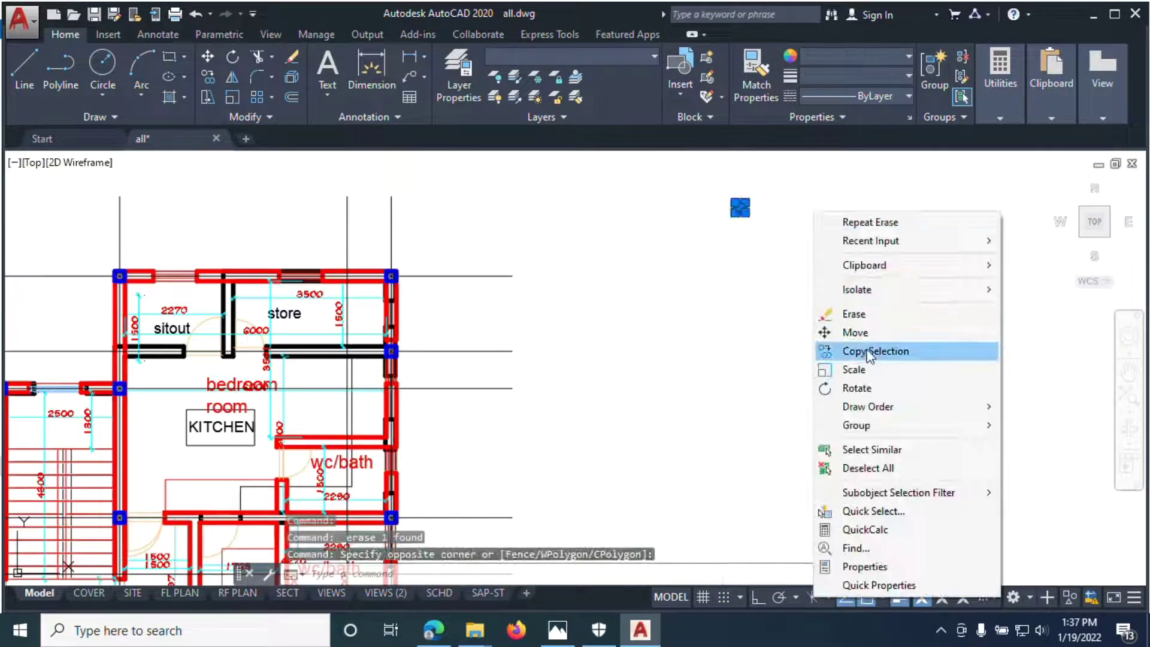
{"action": "left_click", "coordinate": [876, 351]}
{"action": "scroll", "coordinate": [636, 220], "scroll_direction": "up", "scroll_amount": 3}
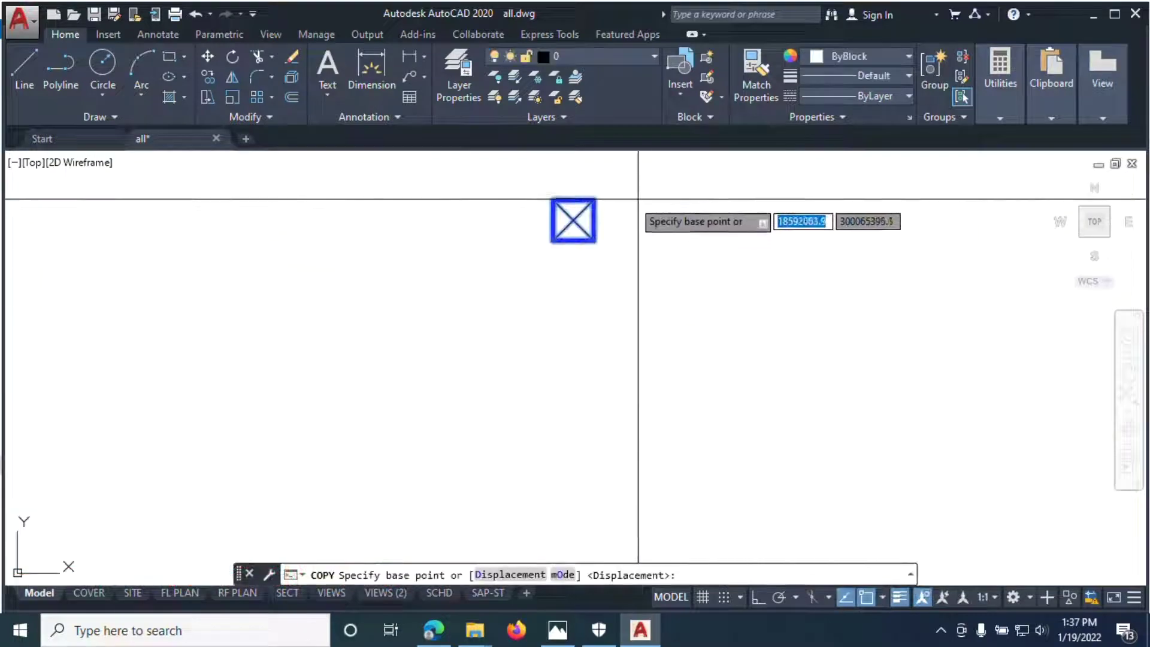
{"action": "left_click", "coordinate": [573, 220]}
{"action": "scroll", "coordinate": [662, 312], "scroll_direction": "down", "scroll_amount": 5}
{"action": "scroll", "coordinate": [551, 306], "scroll_direction": "up", "scroll_amount": 6}
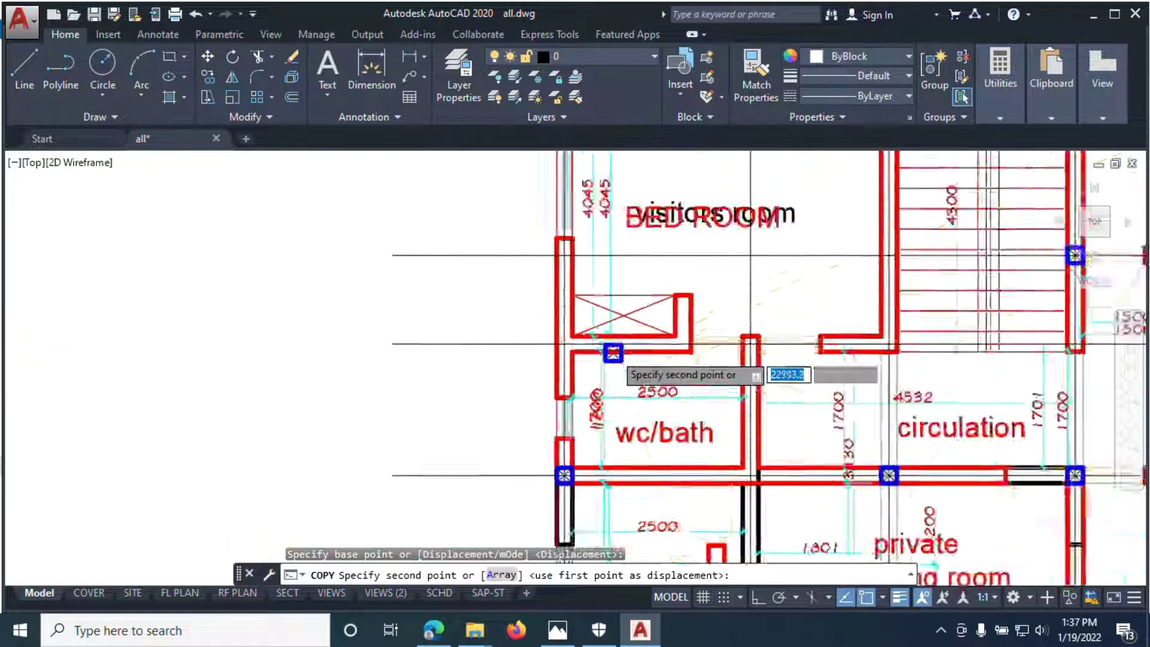
{"action": "scroll", "coordinate": [618, 347], "scroll_direction": "up", "scroll_amount": 4}
{"action": "left_click", "coordinate": [451, 324]}
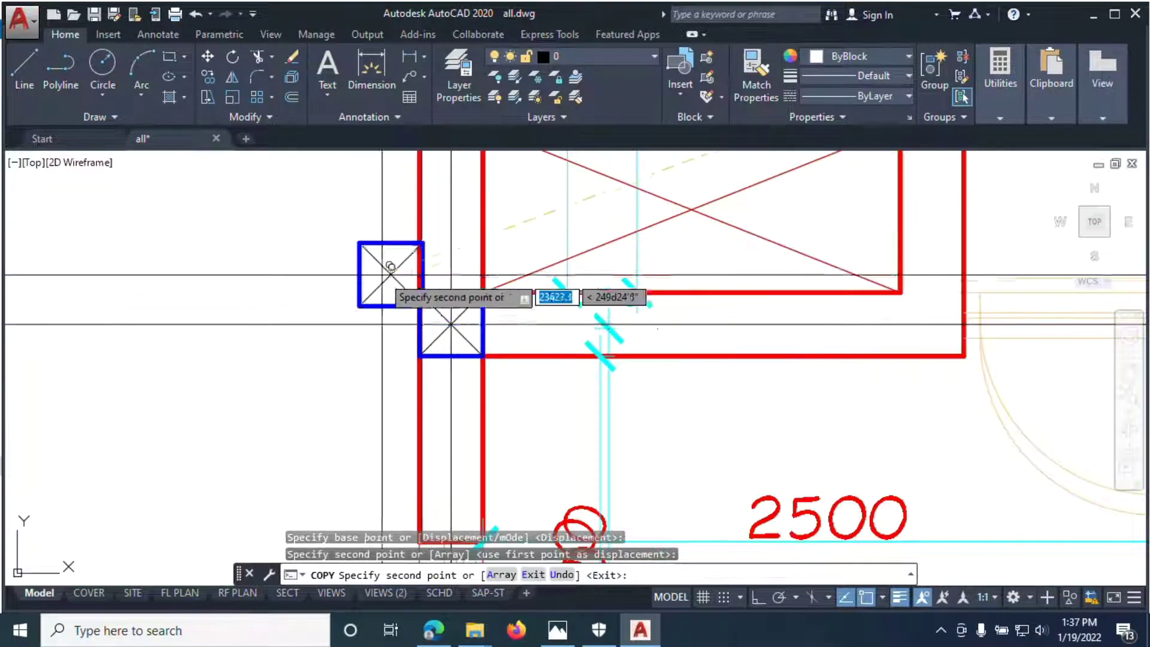
Place another column copy at the grid intersection on the staircase wall's lower-left corner beside the circulation
{"action": "scroll", "coordinate": [324, 306], "scroll_direction": "down", "scroll_amount": 7}
{"action": "scroll", "coordinate": [570, 312], "scroll_direction": "up", "scroll_amount": 3}
{"action": "scroll", "coordinate": [570, 312], "scroll_direction": "up", "scroll_amount": 3}
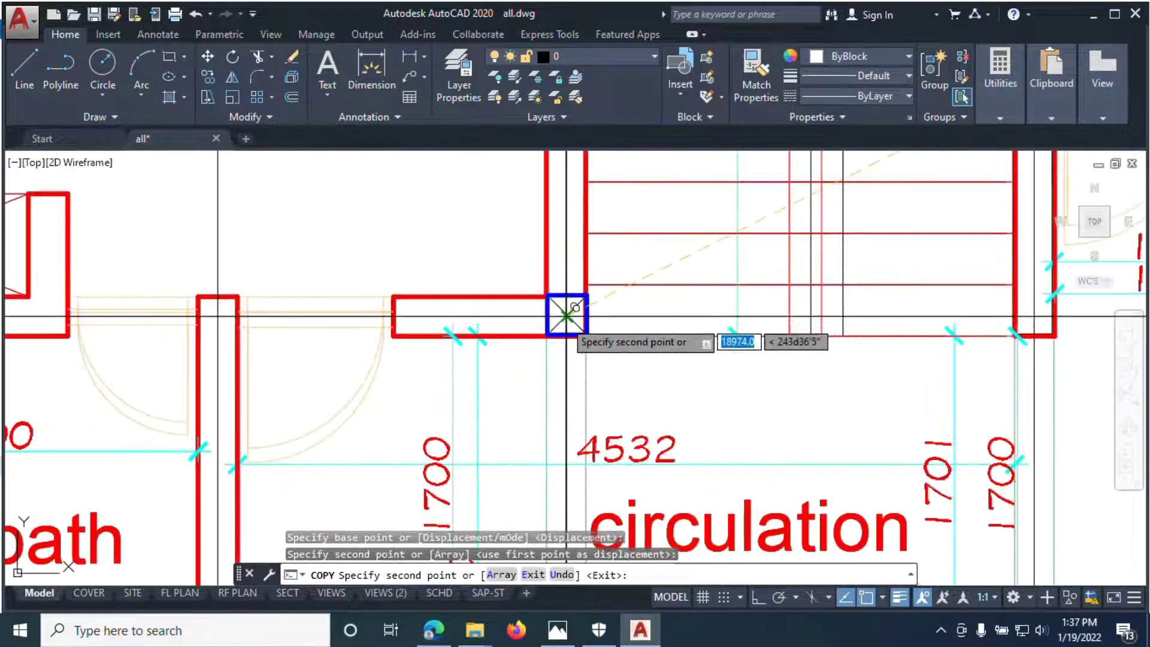
{"action": "left_click", "coordinate": [566, 316]}
{"action": "scroll", "coordinate": [277, 304], "scroll_direction": "down", "scroll_amount": 8}
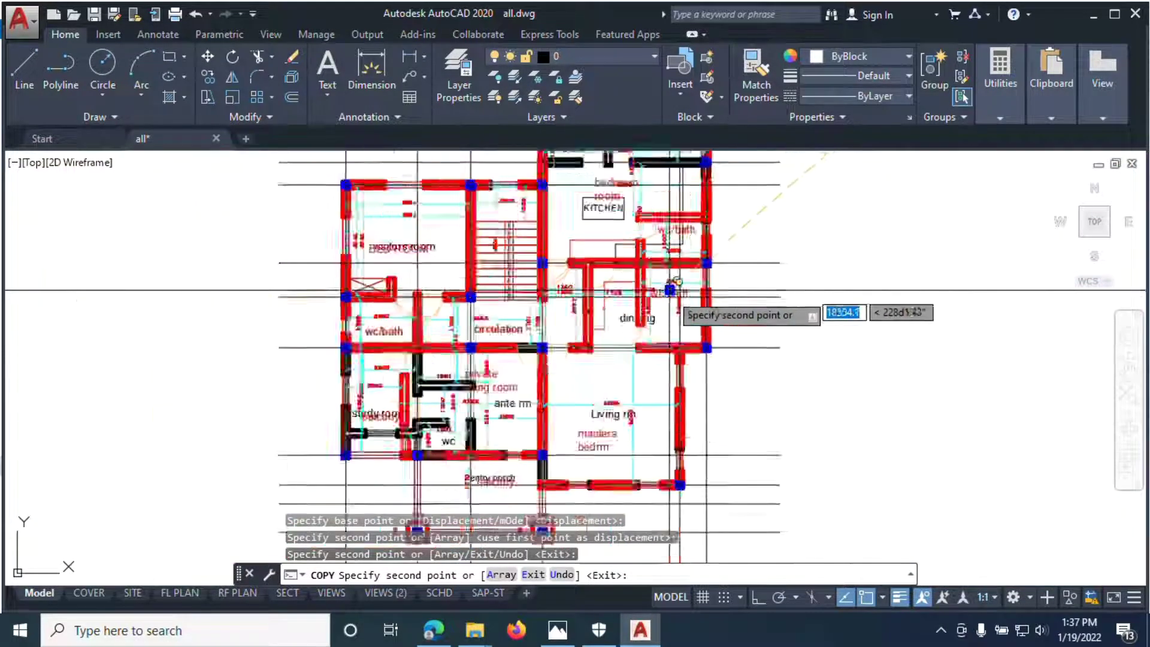
Check the living room, dining and kitchen areas for grid intersections without a column, and end the copy command
{"action": "scroll", "coordinate": [884, 303], "scroll_direction": "up", "scroll_amount": 4}
{"action": "scroll", "coordinate": [568, 305], "scroll_direction": "down", "scroll_amount": 2}
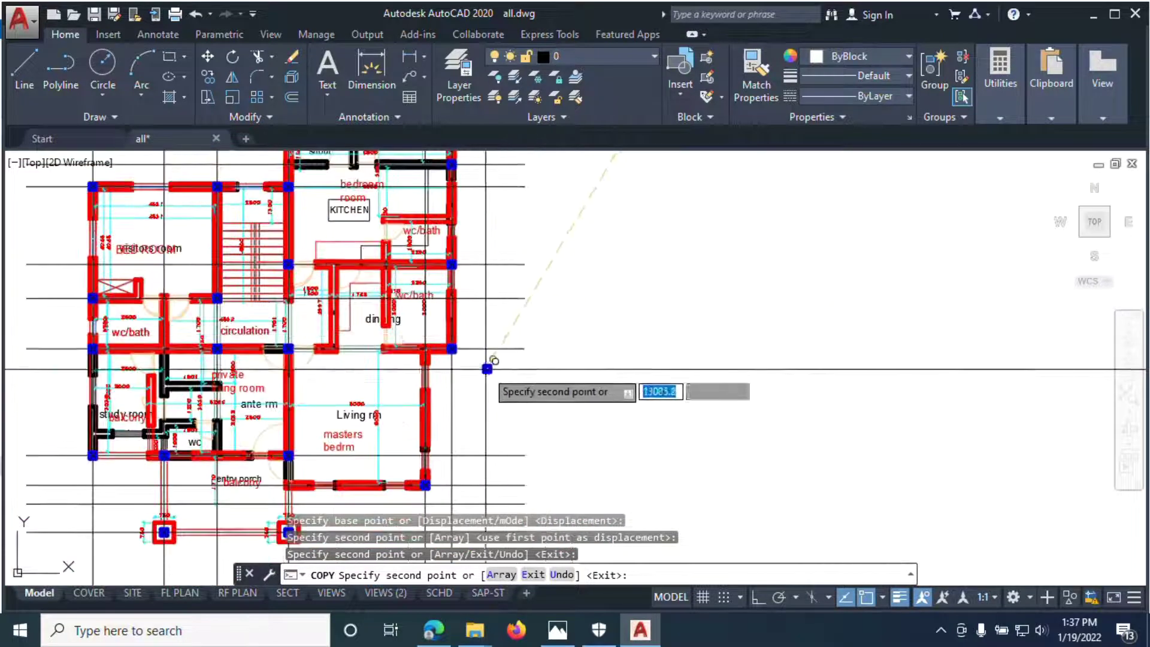
{"action": "scroll", "coordinate": [479, 367], "scroll_direction": "down", "scroll_amount": 2}
{"action": "scroll", "coordinate": [314, 451], "scroll_direction": "up", "scroll_amount": 2}
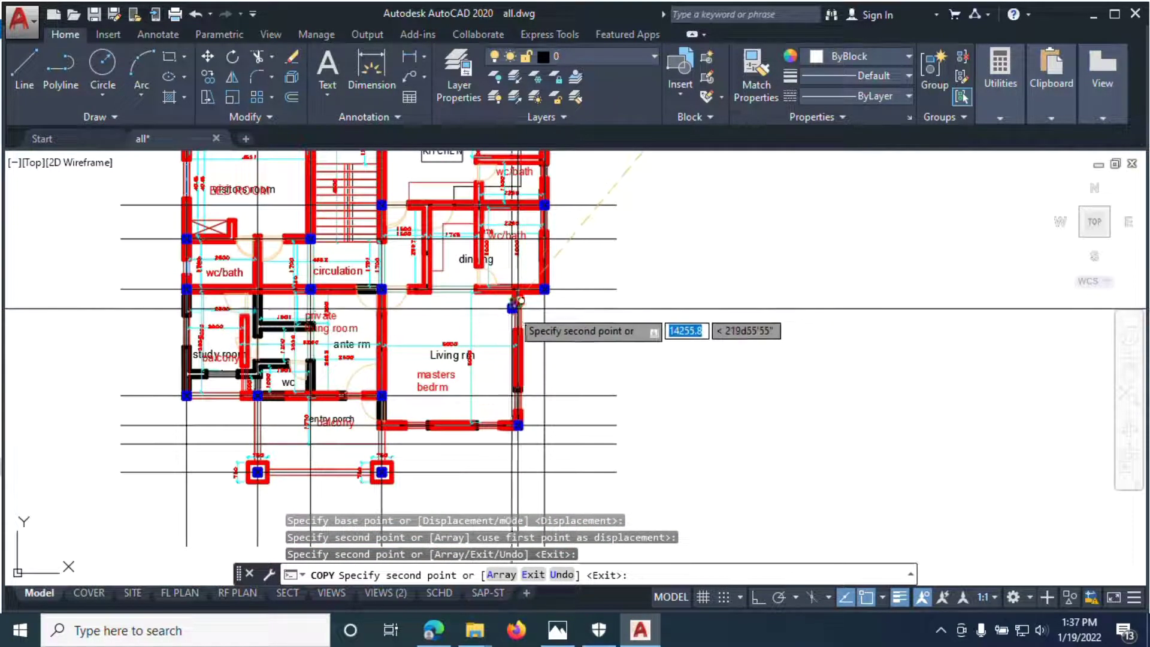
{"action": "scroll", "coordinate": [480, 287], "scroll_direction": "down", "scroll_amount": 3}
{"action": "scroll", "coordinate": [530, 154], "scroll_direction": "up", "scroll_amount": 3}
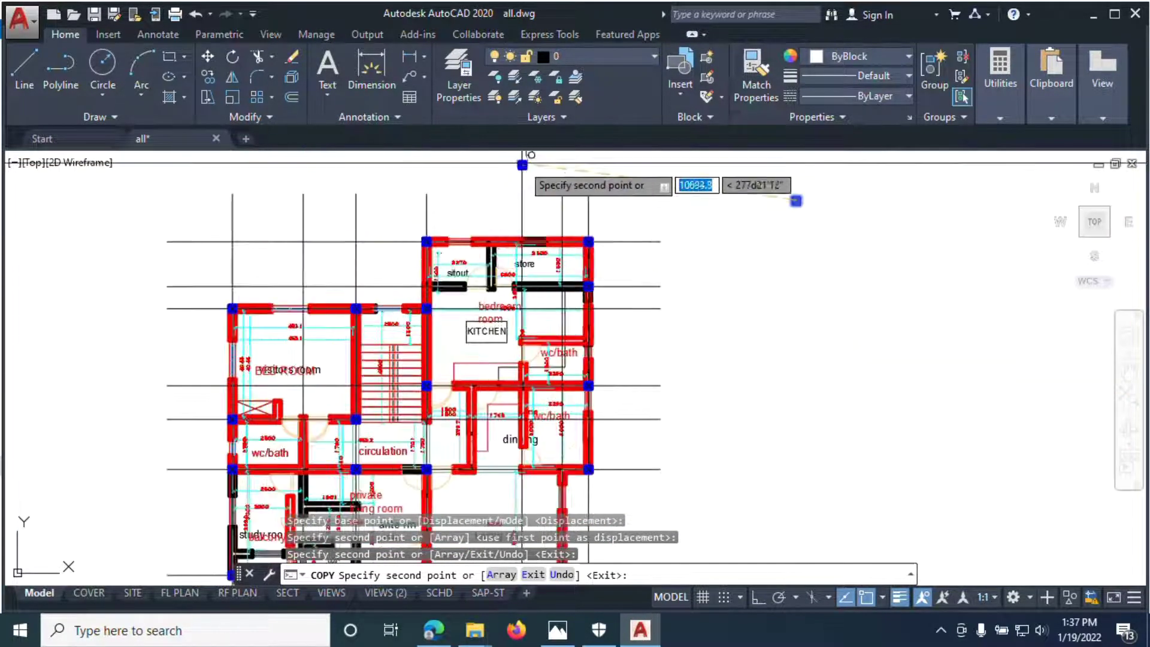
{"action": "scroll", "coordinate": [629, 197], "scroll_direction": "up", "scroll_amount": 2}
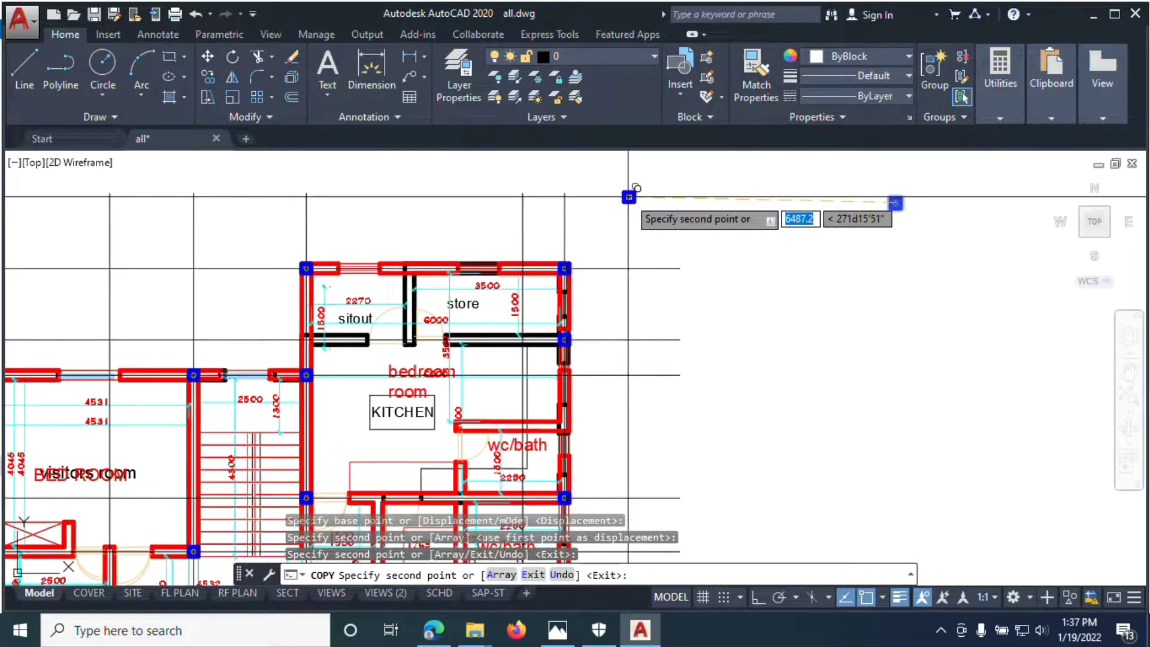
{"action": "right_click", "coordinate": [426, 187]}
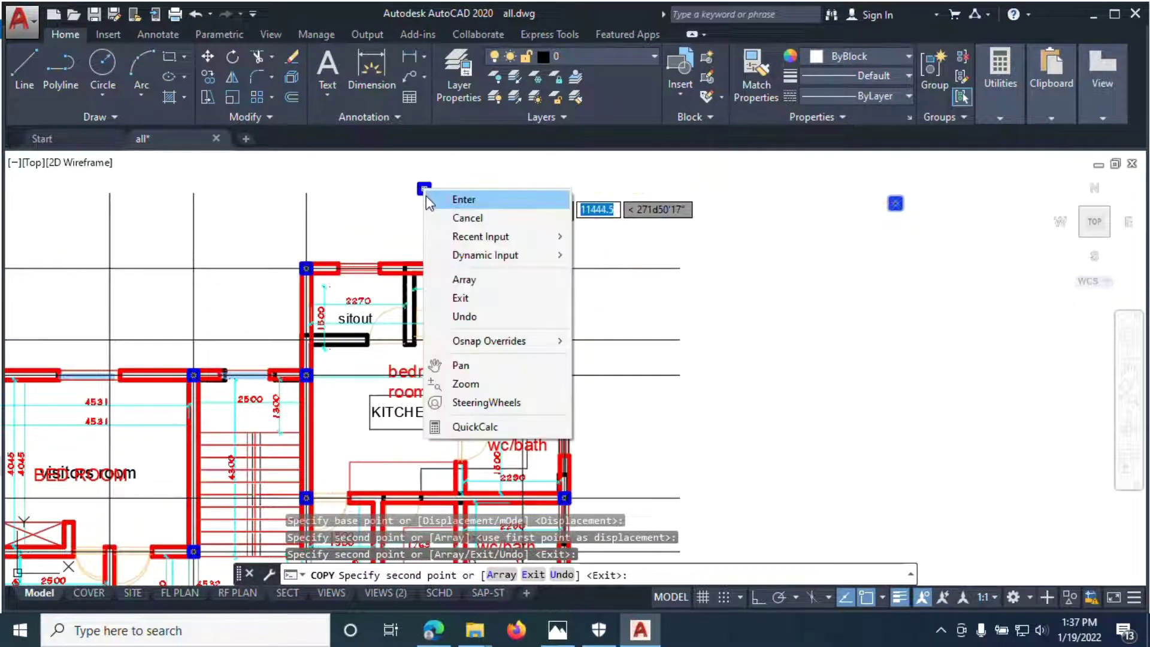
{"action": "left_click", "coordinate": [446, 196]}
Dimension the distance between the two outer vertical grid lines above the sitout and store
{"action": "left_click", "coordinate": [379, 77]}
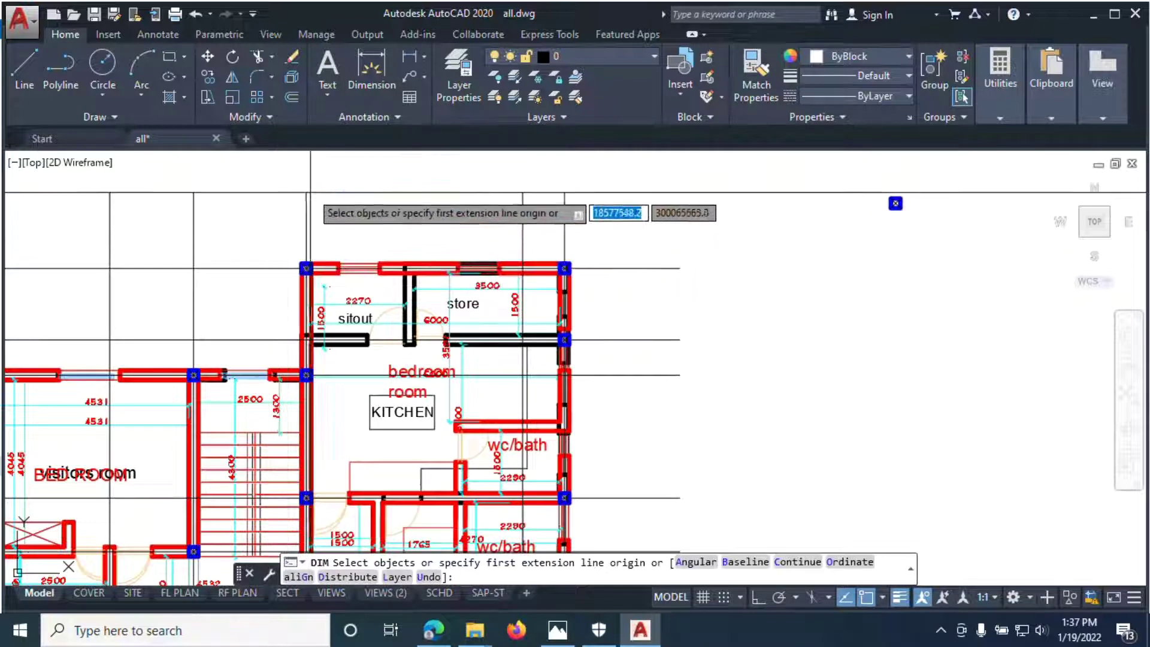
{"action": "left_click", "coordinate": [564, 193]}
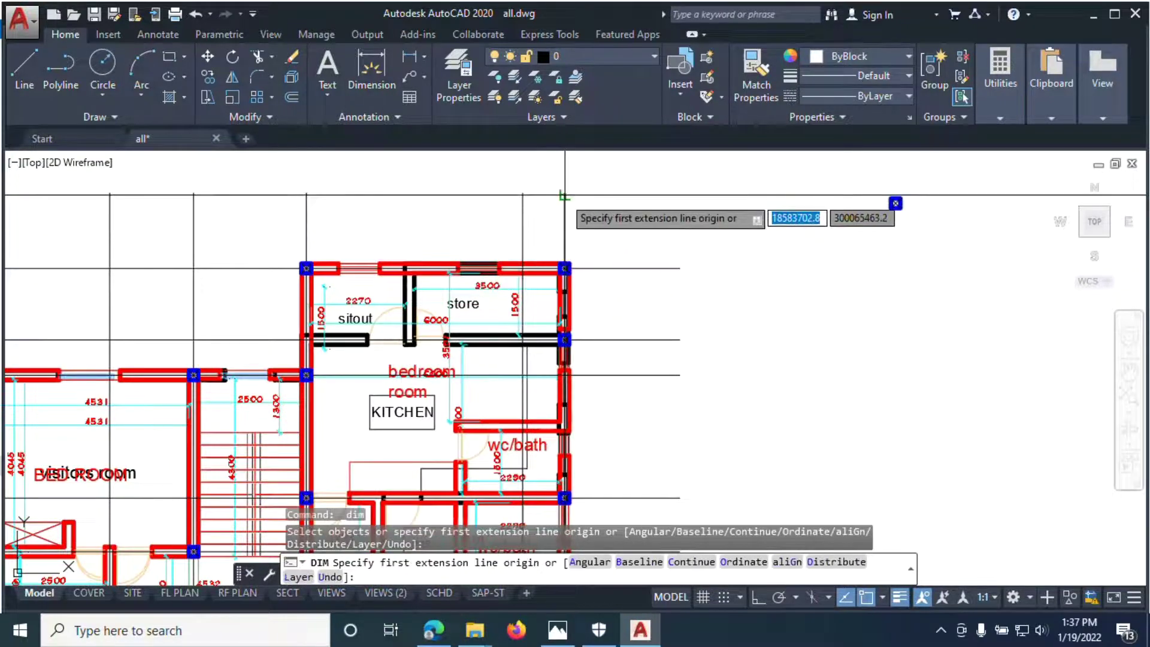
{"action": "scroll", "coordinate": [405, 222], "scroll_direction": "up", "scroll_amount": 2}
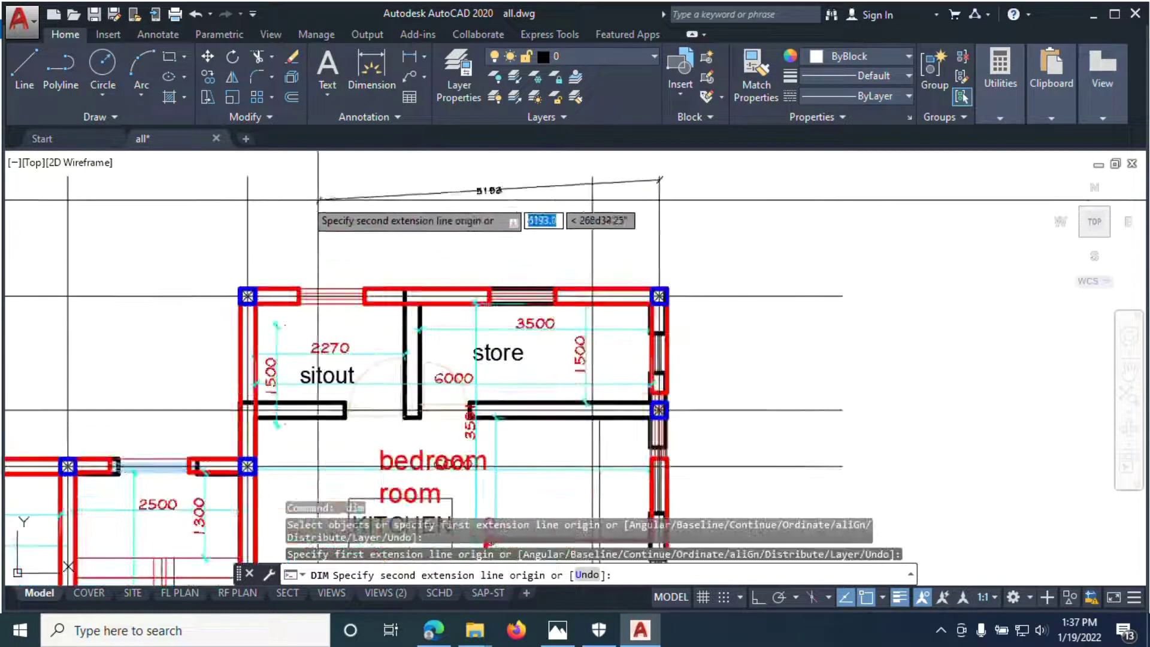
{"action": "left_click", "coordinate": [248, 176]}
{"action": "scroll", "coordinate": [404, 179], "scroll_direction": "up", "scroll_amount": 4}
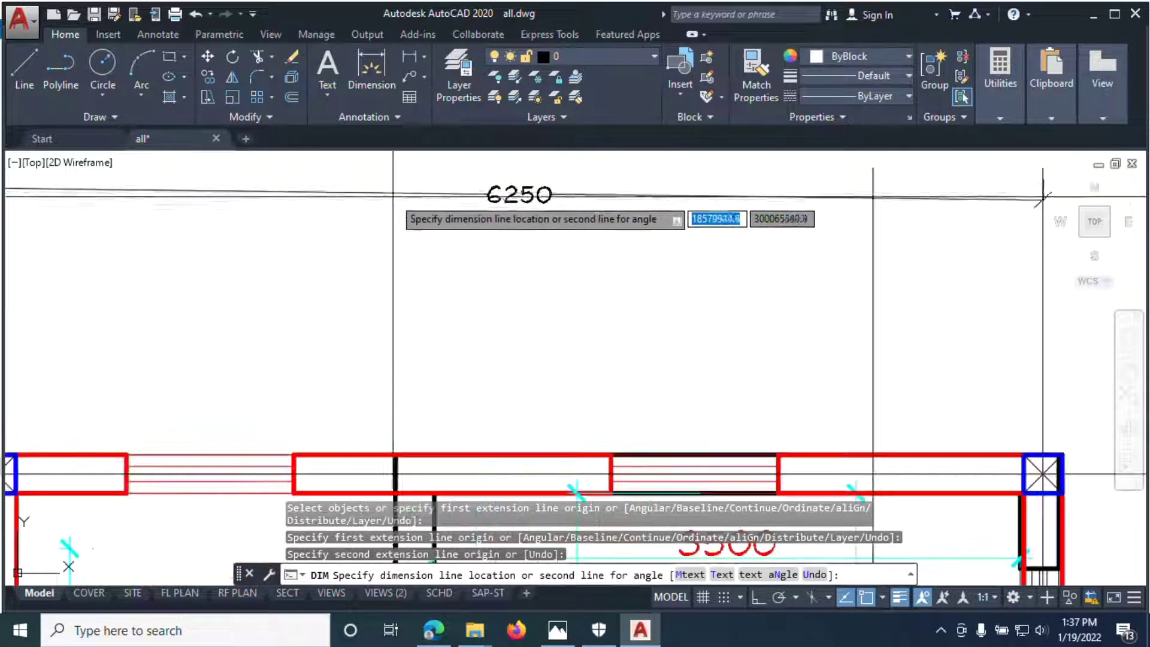
{"action": "scroll", "coordinate": [376, 192], "scroll_direction": "down", "scroll_amount": 2}
{"action": "left_click", "coordinate": [390, 208]}
{"action": "right_click", "coordinate": [432, 195]}
{"action": "left_click", "coordinate": [457, 207]}
Erase the dimension between the outer grid lines above the sitout and store
{"action": "left_click", "coordinate": [460, 226]}
{"action": "left_click", "coordinate": [418, 186]}
{"action": "right_click", "coordinate": [403, 205]}
{"action": "right_click", "coordinate": [416, 213]}
{"action": "left_click", "coordinate": [437, 282]}
Copy the vertical grid line crossing the store onto the store-side face of the sitout/store wall
{"action": "scroll", "coordinate": [529, 218], "scroll_direction": "down", "scroll_amount": 4}
{"action": "scroll", "coordinate": [529, 219], "scroll_direction": "up", "scroll_amount": 3}
{"action": "left_click", "coordinate": [488, 224]}
{"action": "left_click", "coordinate": [384, 248]}
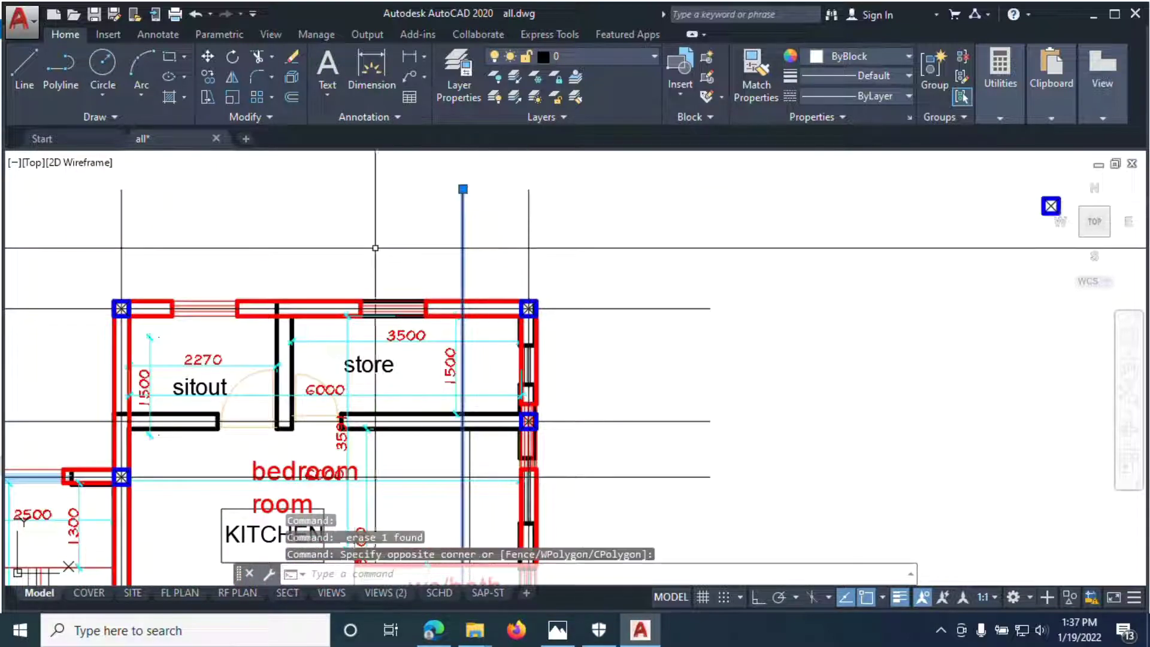
{"action": "right_click", "coordinate": [353, 224]}
{"action": "left_click", "coordinate": [415, 339]}
{"action": "scroll", "coordinate": [464, 334], "scroll_direction": "up", "scroll_amount": 4}
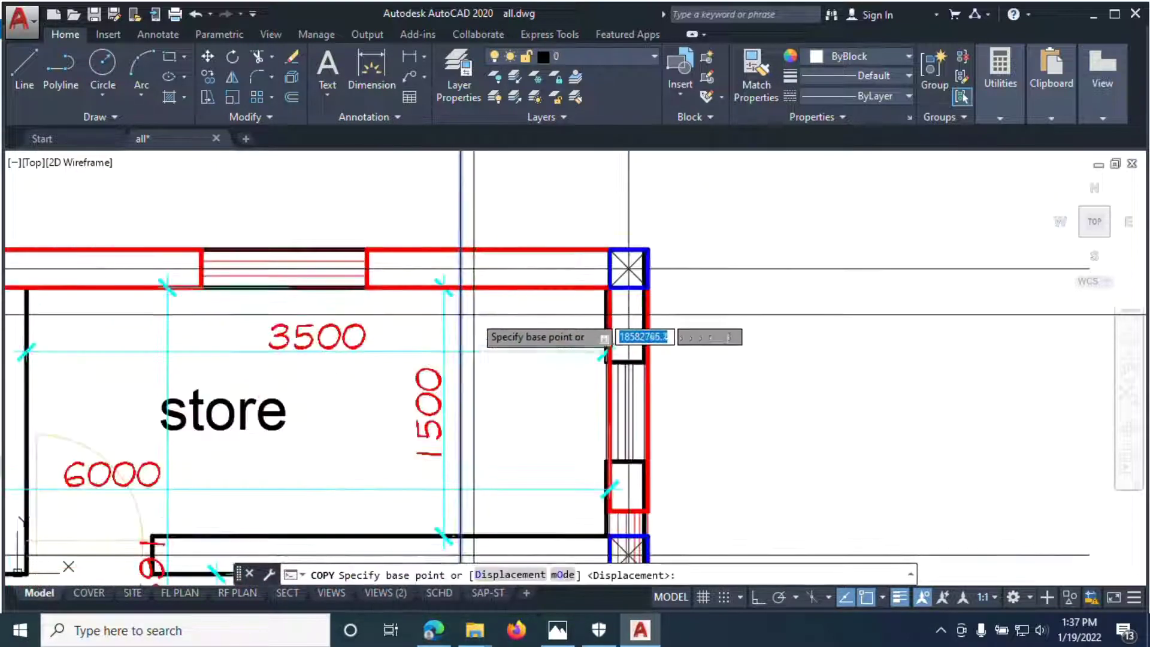
{"action": "left_click", "coordinate": [461, 286]}
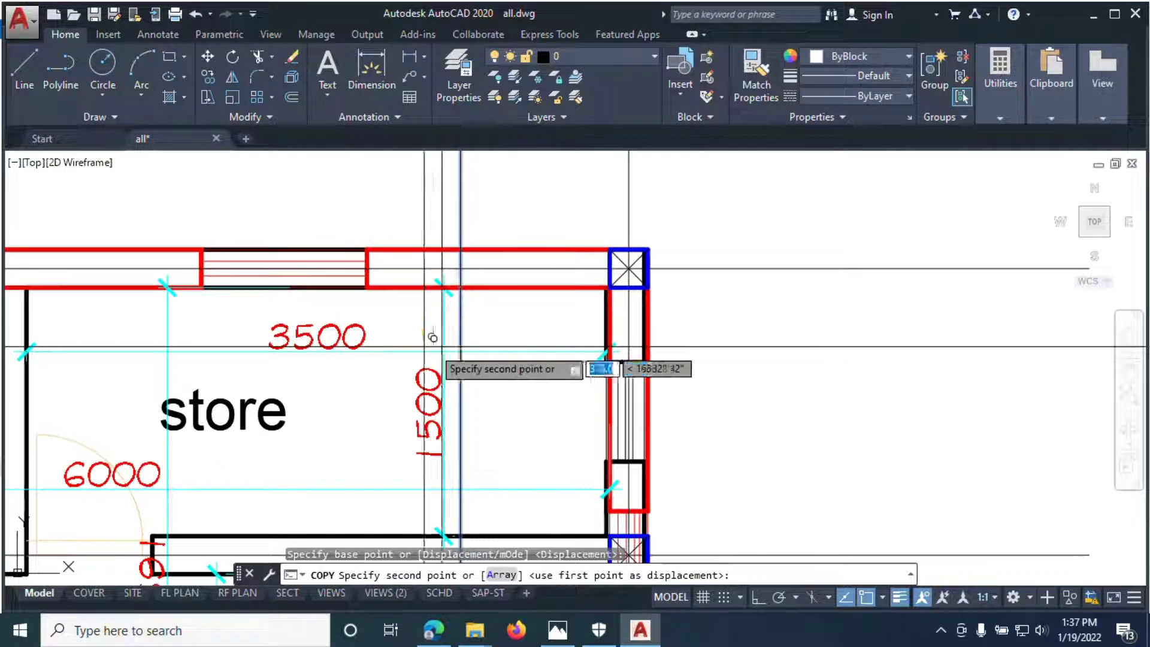
{"action": "scroll", "coordinate": [175, 323], "scroll_direction": "down", "scroll_amount": 2}
{"action": "left_click", "coordinate": [101, 298]}
{"action": "right_click", "coordinate": [136, 251]}
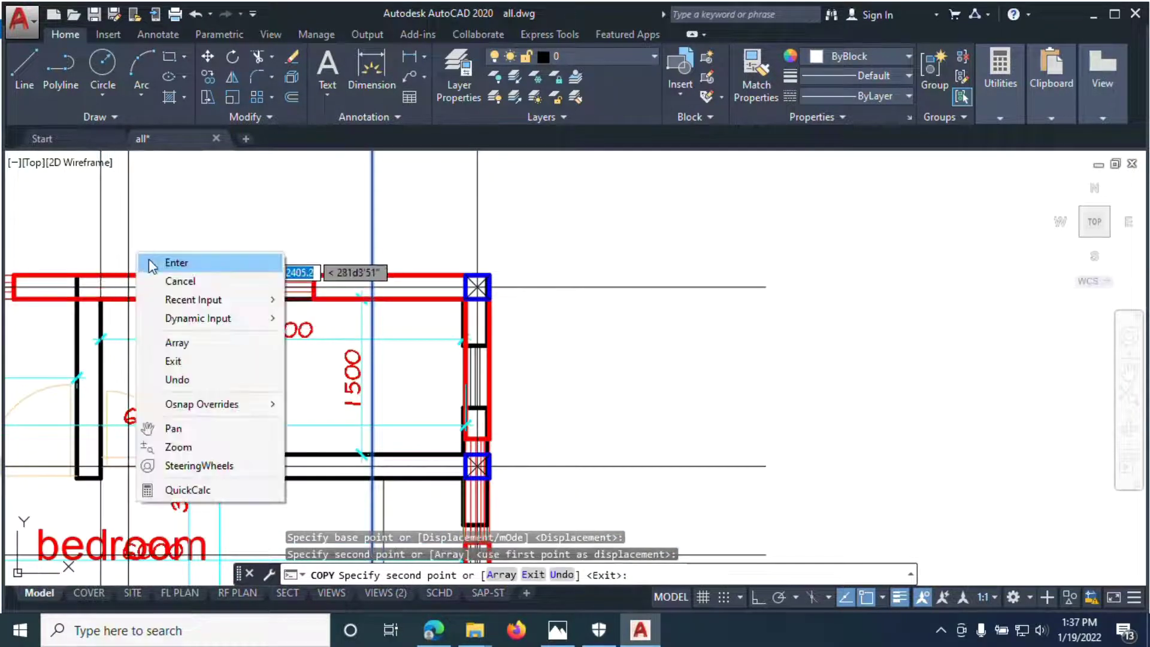
{"action": "left_click", "coordinate": [153, 258]}
Offset the copied grid line 115 to the left, onto the centre of the sitout/store wall
{"action": "left_click", "coordinate": [292, 96]}
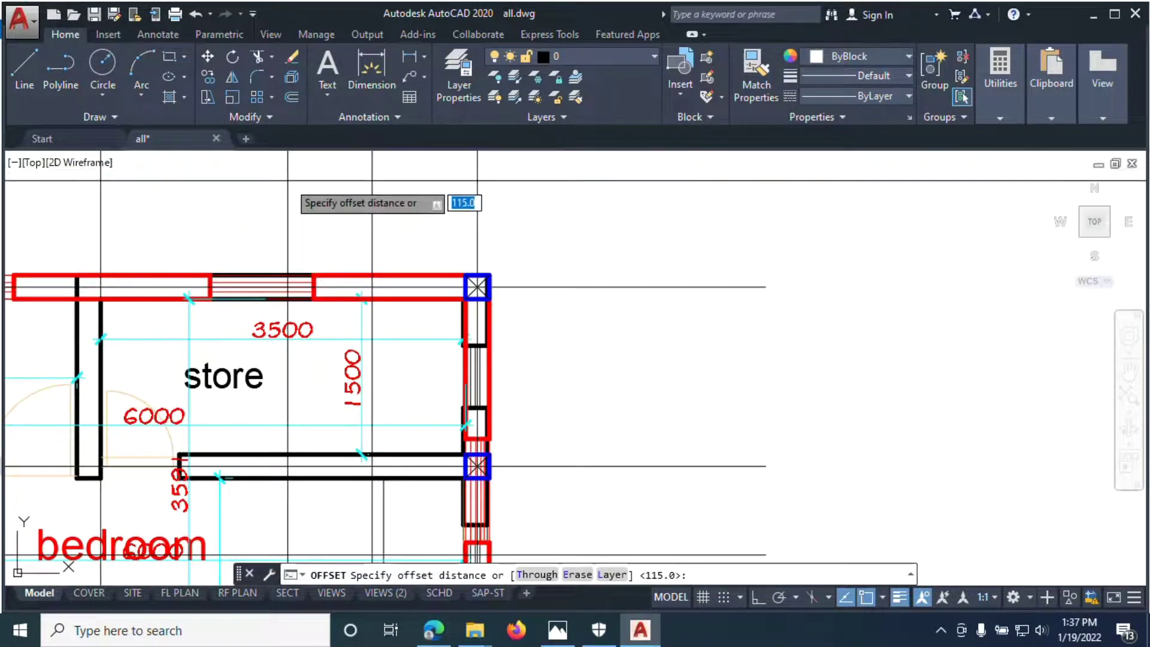
{"action": "key", "text": "Return"}
{"action": "scroll", "coordinate": [240, 251], "scroll_direction": "down", "scroll_amount": 2}
{"action": "scroll", "coordinate": [209, 264], "scroll_direction": "up", "scroll_amount": 2}
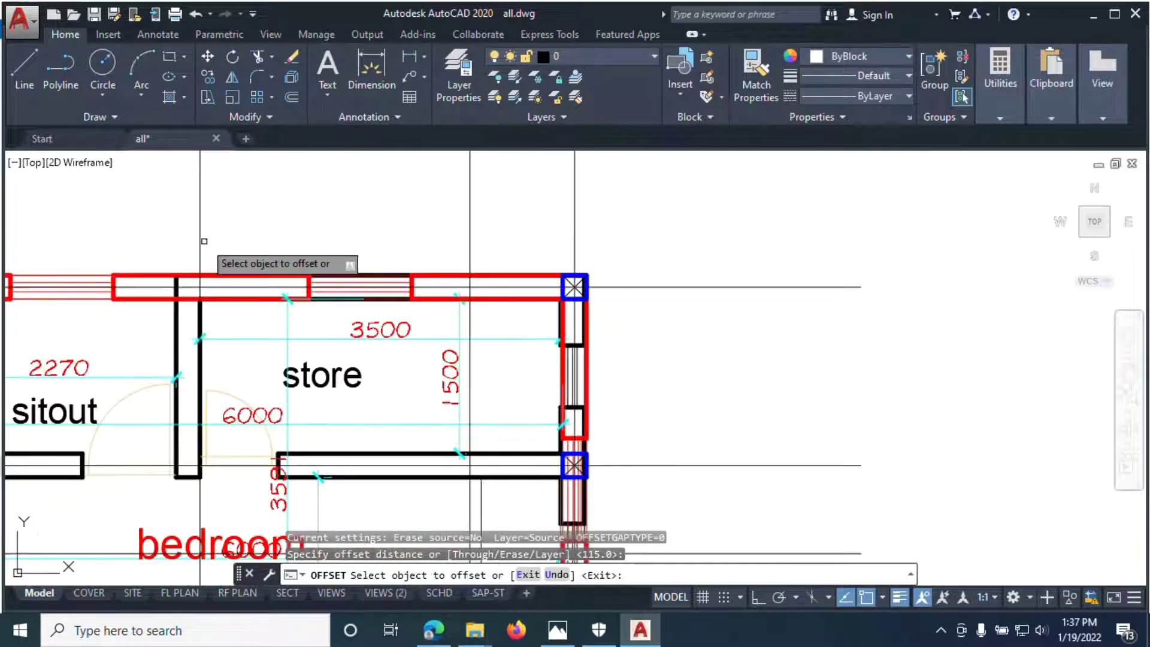
{"action": "left_click", "coordinate": [199, 239]}
{"action": "left_click", "coordinate": [174, 234]}
{"action": "right_click", "coordinate": [182, 216]}
{"action": "left_click", "coordinate": [217, 228]}
Erase the grid line on the store-side wall face, keeping the one at the wall's centre
{"action": "left_click", "coordinate": [209, 226]}
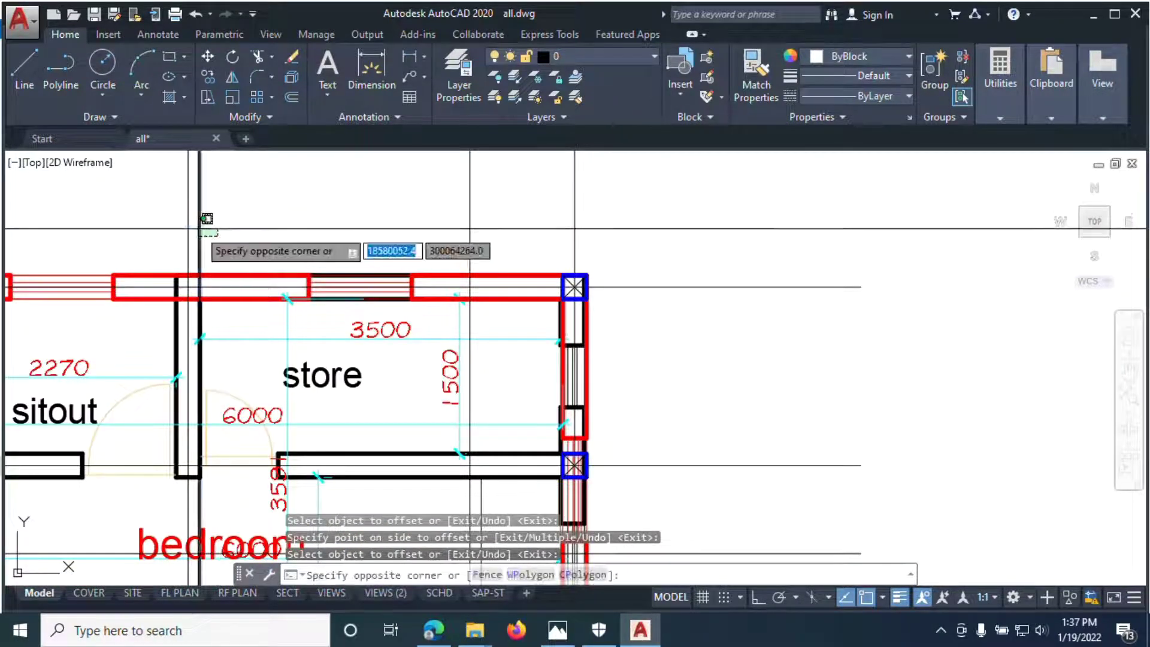
{"action": "left_click", "coordinate": [196, 224]}
{"action": "right_click", "coordinate": [233, 200]}
{"action": "left_click", "coordinate": [281, 303]}
Copy the column at the sitout's upper-left corner onto the new grid line's intersection with the top exterior wall
{"action": "scroll", "coordinate": [240, 245], "scroll_direction": "down", "scroll_amount": 3}
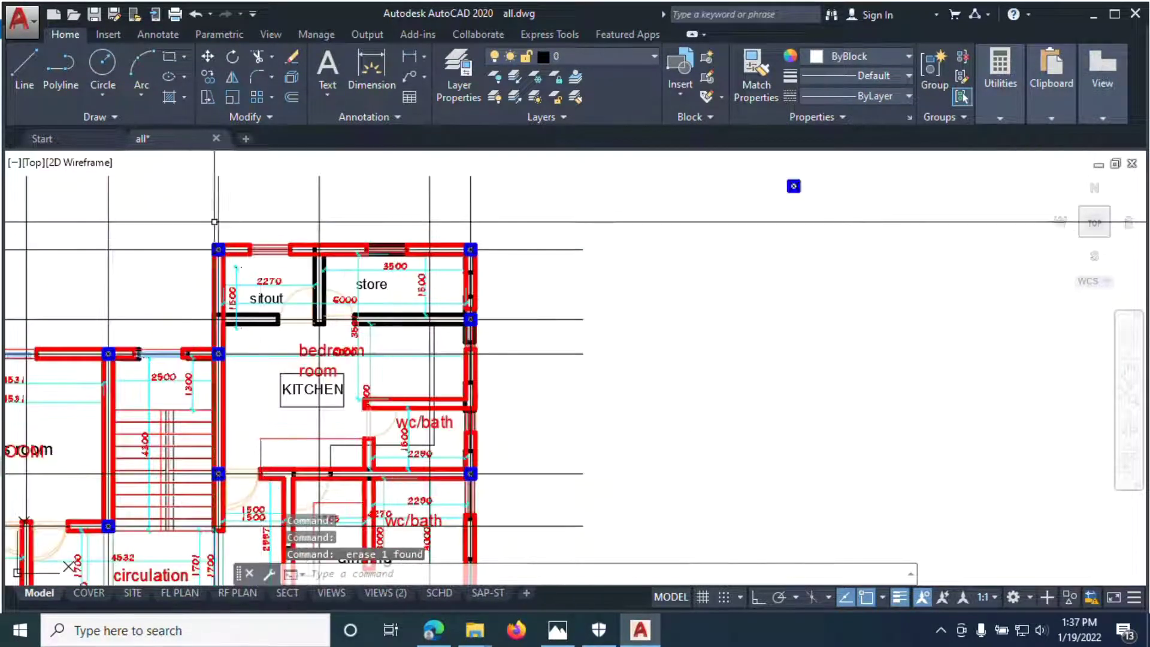
{"action": "scroll", "coordinate": [263, 242], "scroll_direction": "up", "scroll_amount": 4}
{"action": "left_click", "coordinate": [347, 311]}
{"action": "right_click", "coordinate": [330, 282]}
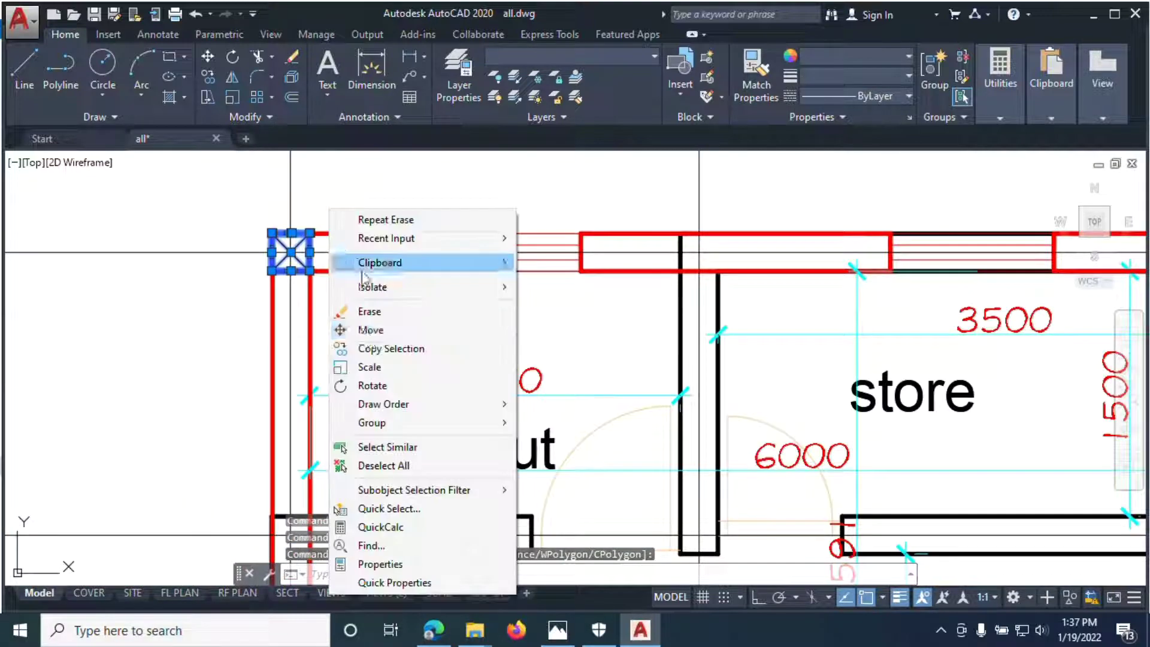
{"action": "left_click", "coordinate": [371, 347]}
{"action": "scroll", "coordinate": [289, 249], "scroll_direction": "up", "scroll_amount": 4}
{"action": "left_click", "coordinate": [355, 294]}
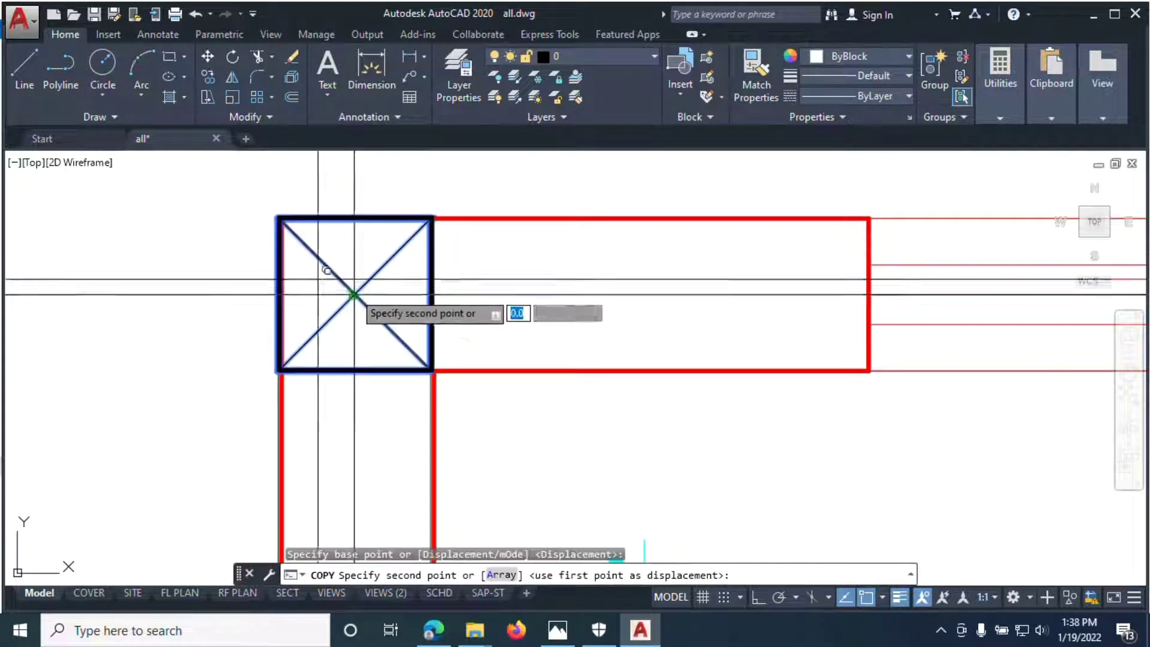
{"action": "scroll", "coordinate": [335, 282], "scroll_direction": "down", "scroll_amount": 3}
{"action": "scroll", "coordinate": [351, 232], "scroll_direction": "up", "scroll_amount": 4}
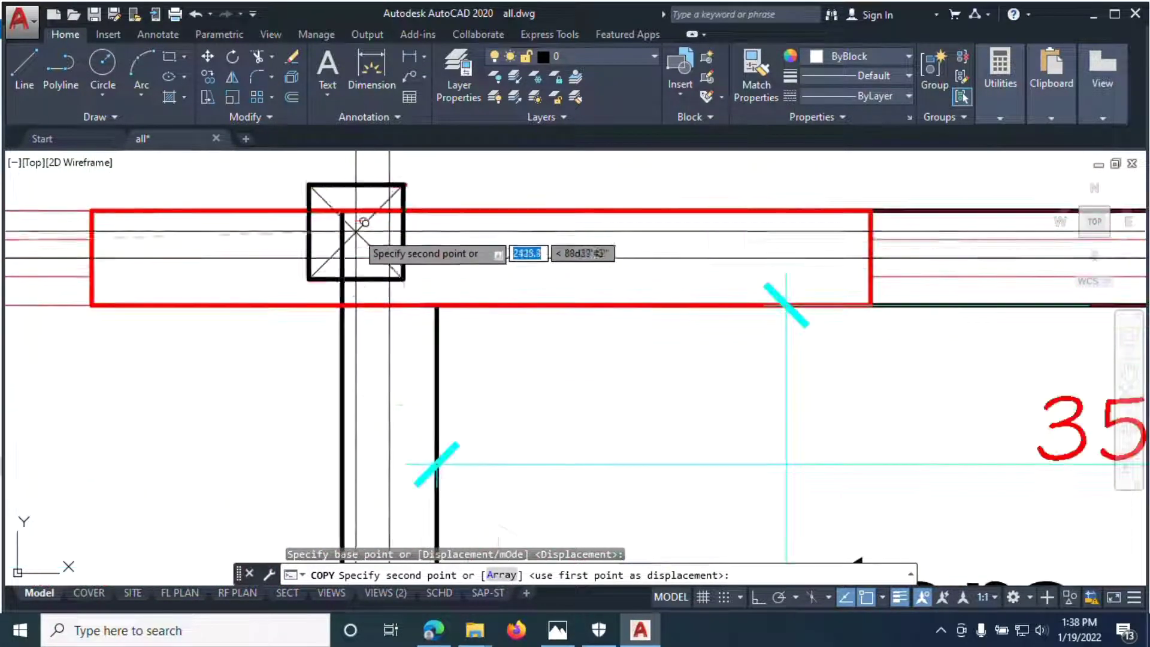
{"action": "left_click", "coordinate": [390, 258]}
{"action": "scroll", "coordinate": [309, 273], "scroll_direction": "down", "scroll_amount": 3}
{"action": "left_click", "coordinate": [345, 255]}
Examine the whole plan, down to the entry porch, for missing columns and unneeded grid lines
{"action": "scroll", "coordinate": [426, 230], "scroll_direction": "down", "scroll_amount": 4}
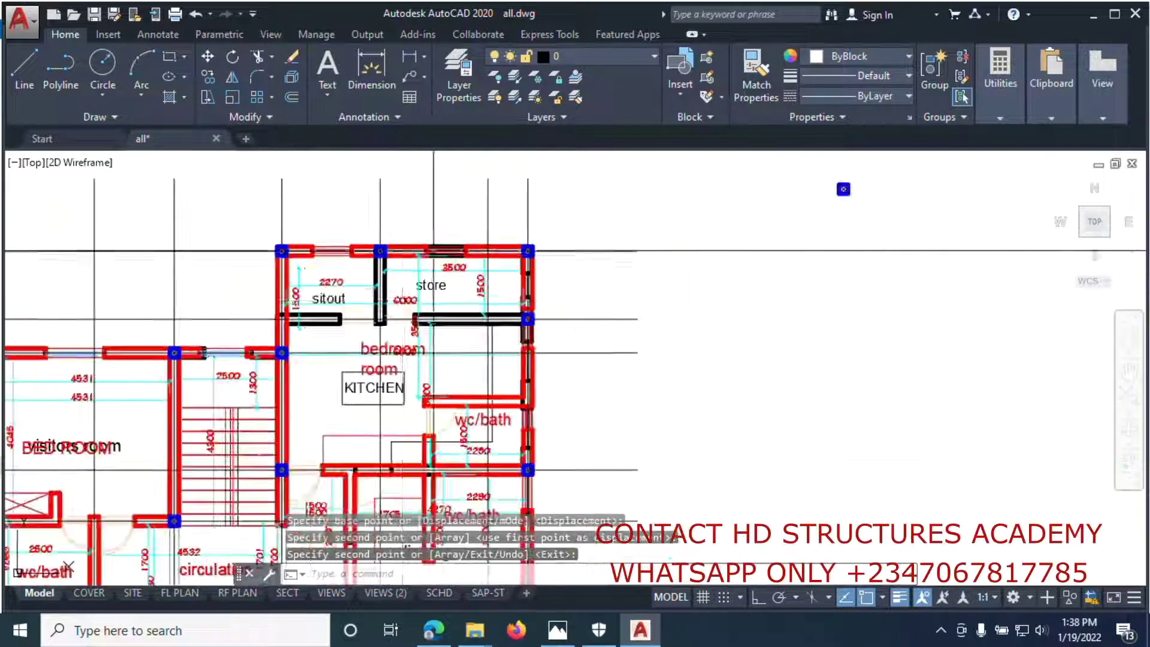
{"action": "scroll", "coordinate": [372, 337], "scroll_direction": "up", "scroll_amount": 2}
{"action": "scroll", "coordinate": [413, 255], "scroll_direction": "down", "scroll_amount": 4}
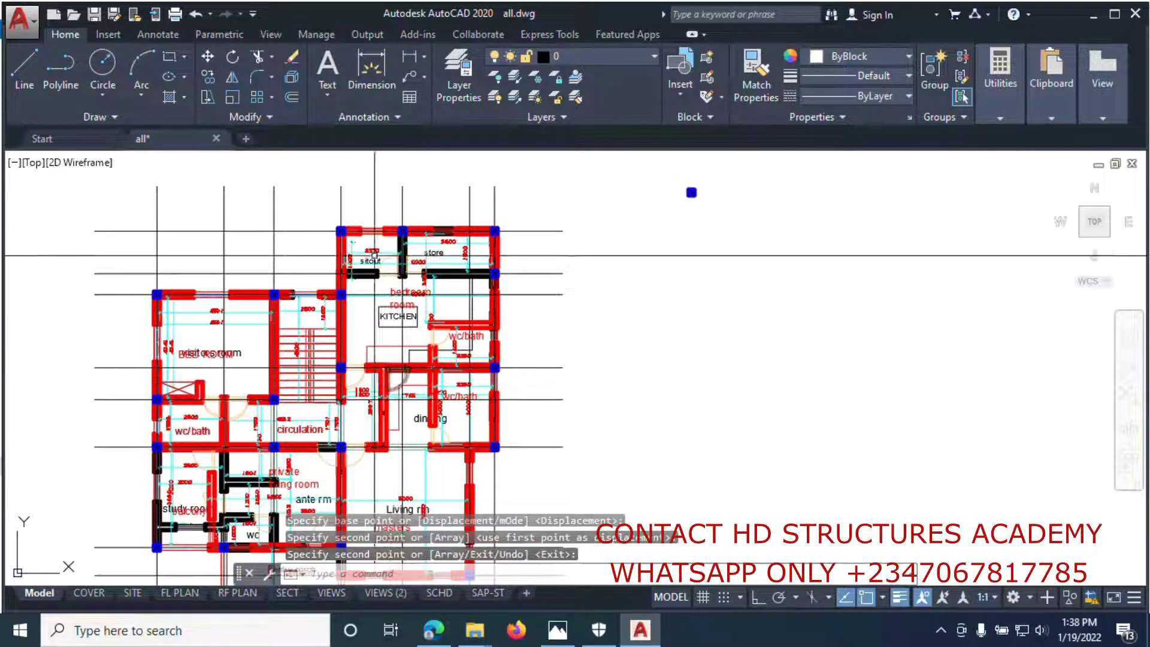
{"action": "scroll", "coordinate": [383, 365], "scroll_direction": "down", "scroll_amount": 2}
{"action": "scroll", "coordinate": [360, 329], "scroll_direction": "up", "scroll_amount": 4}
{"action": "scroll", "coordinate": [360, 329], "scroll_direction": "down", "scroll_amount": 3}
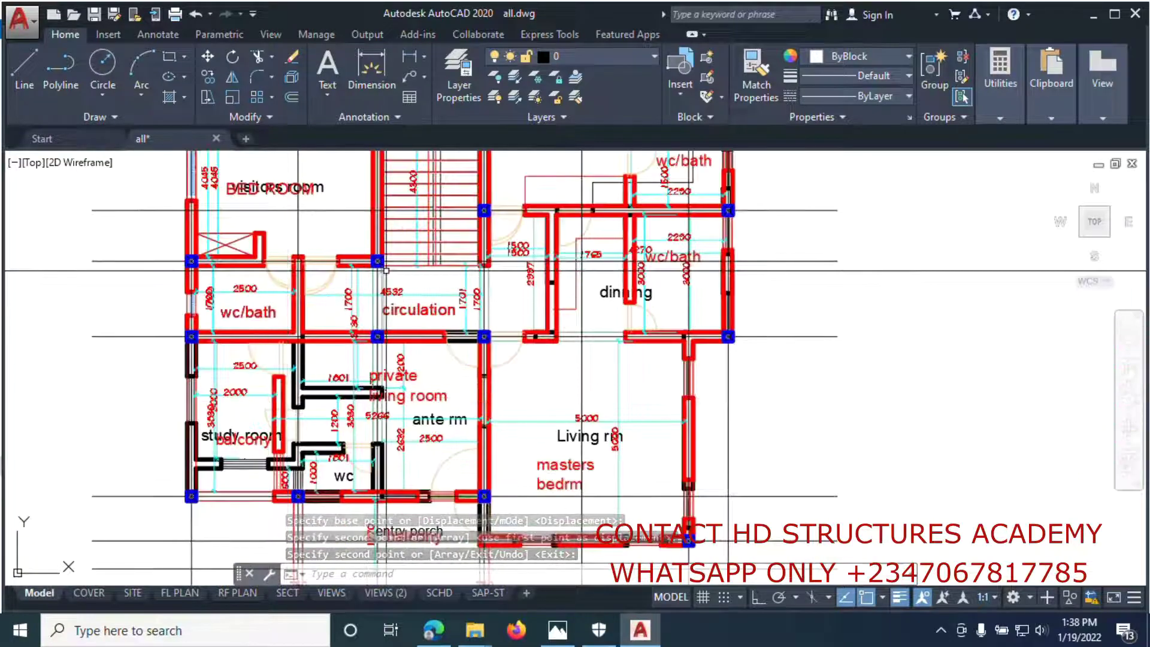
{"action": "scroll", "coordinate": [446, 403], "scroll_direction": "up", "scroll_amount": 3}
{"action": "scroll", "coordinate": [446, 403], "scroll_direction": "down", "scroll_amount": 2}
{"action": "scroll", "coordinate": [413, 383], "scroll_direction": "up", "scroll_amount": 4}
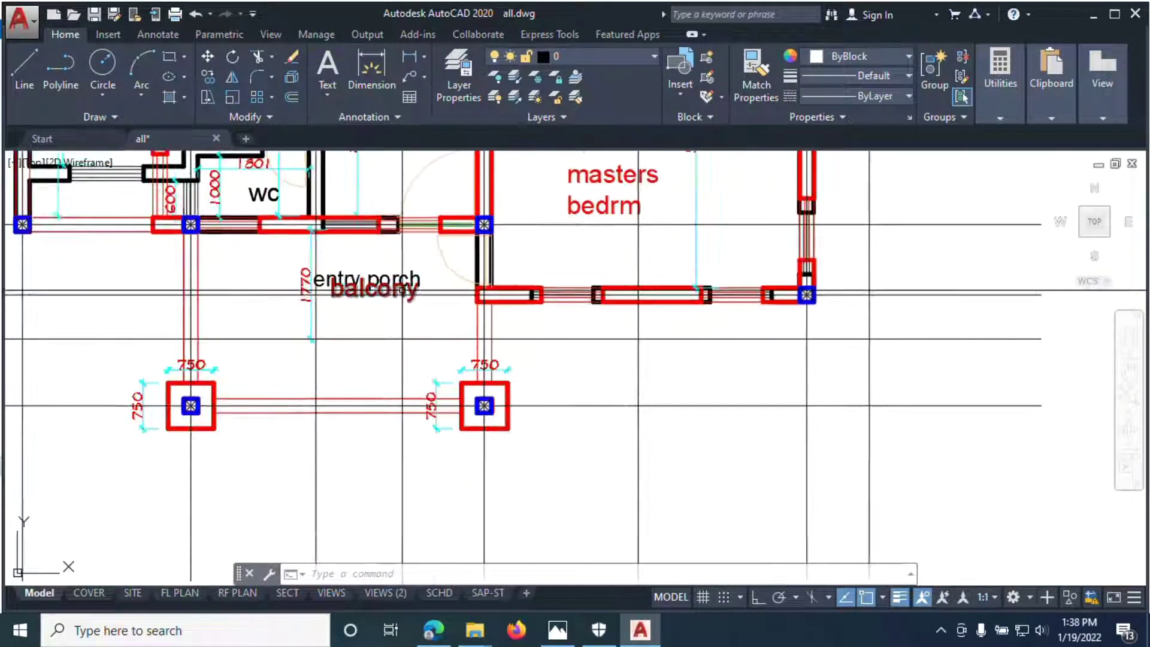
{"action": "scroll", "coordinate": [236, 379], "scroll_direction": "down", "scroll_amount": 2}
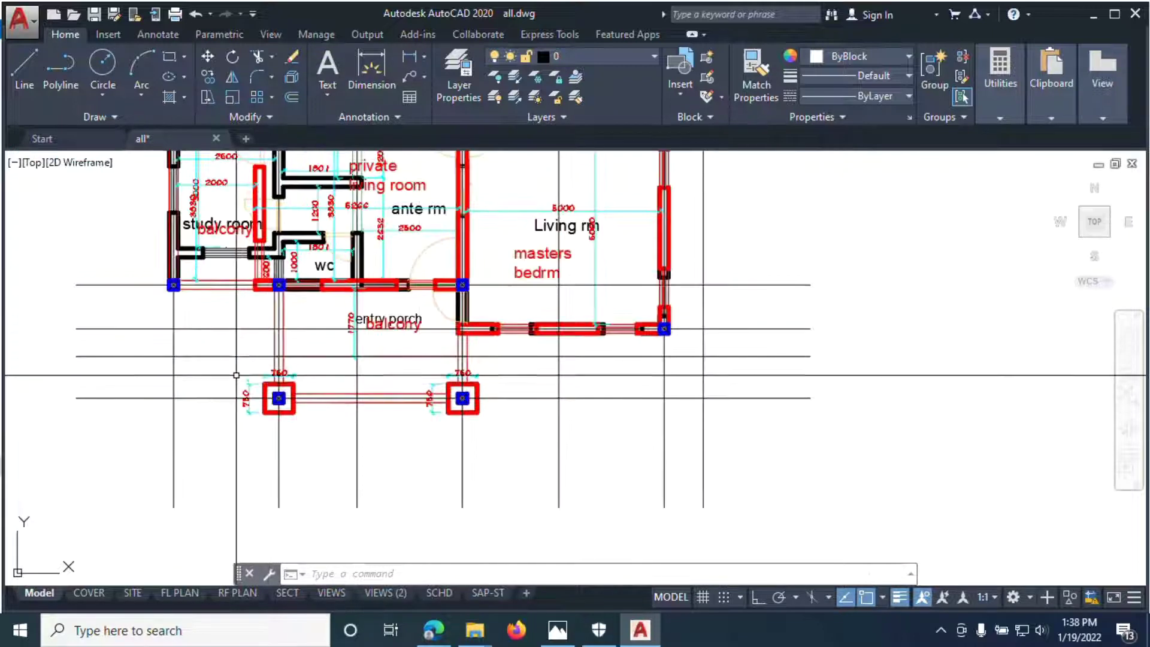
{"action": "scroll", "coordinate": [267, 390], "scroll_direction": "down", "scroll_amount": 2}
{"action": "scroll", "coordinate": [272, 378], "scroll_direction": "up", "scroll_amount": 4}
Erase the horizontal grid line between the entry porch and its front columns, and undo the erasure
{"action": "left_click", "coordinate": [303, 308]}
{"action": "right_click", "coordinate": [302, 308]}
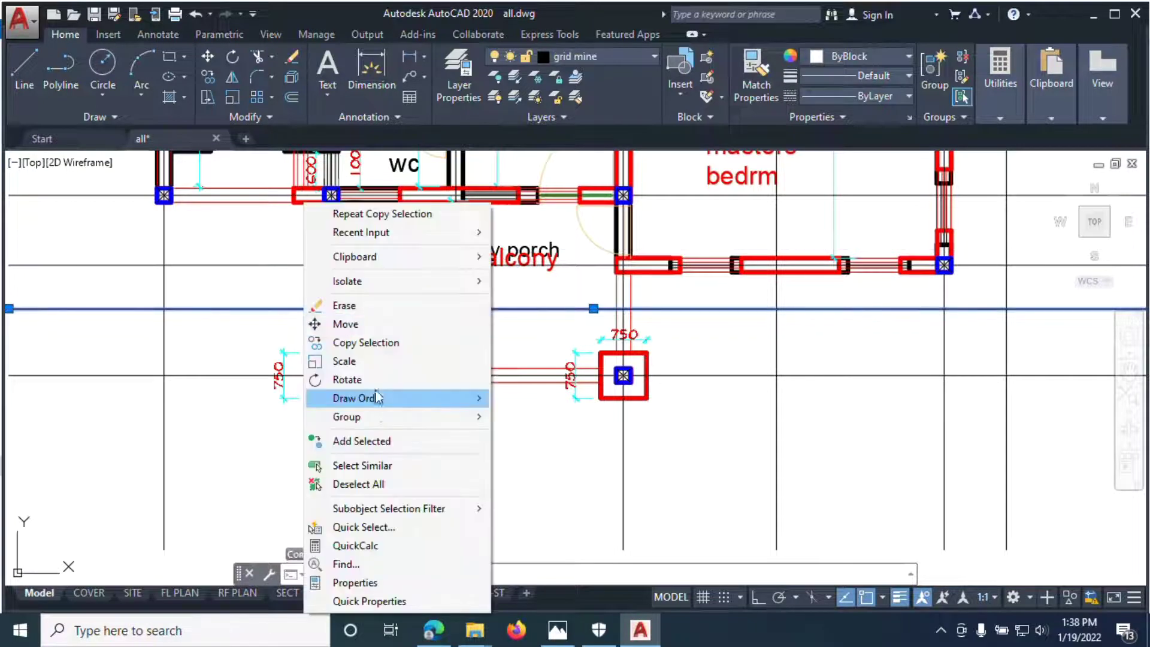
{"action": "left_click", "coordinate": [354, 306]}
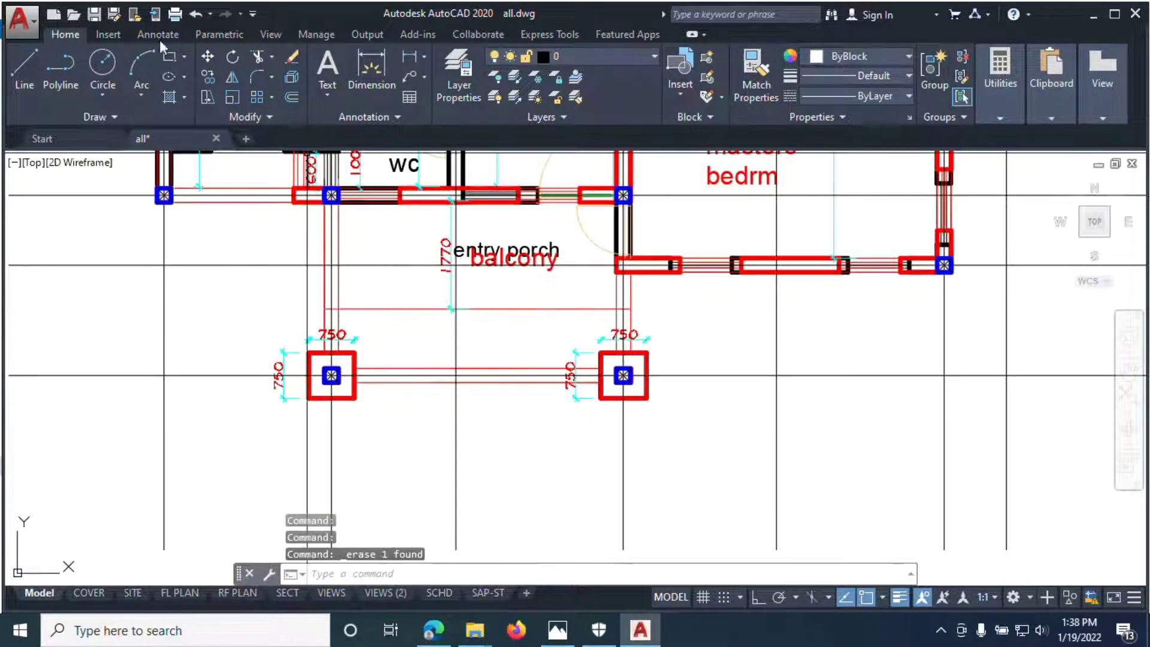
{"action": "left_click", "coordinate": [195, 13]}
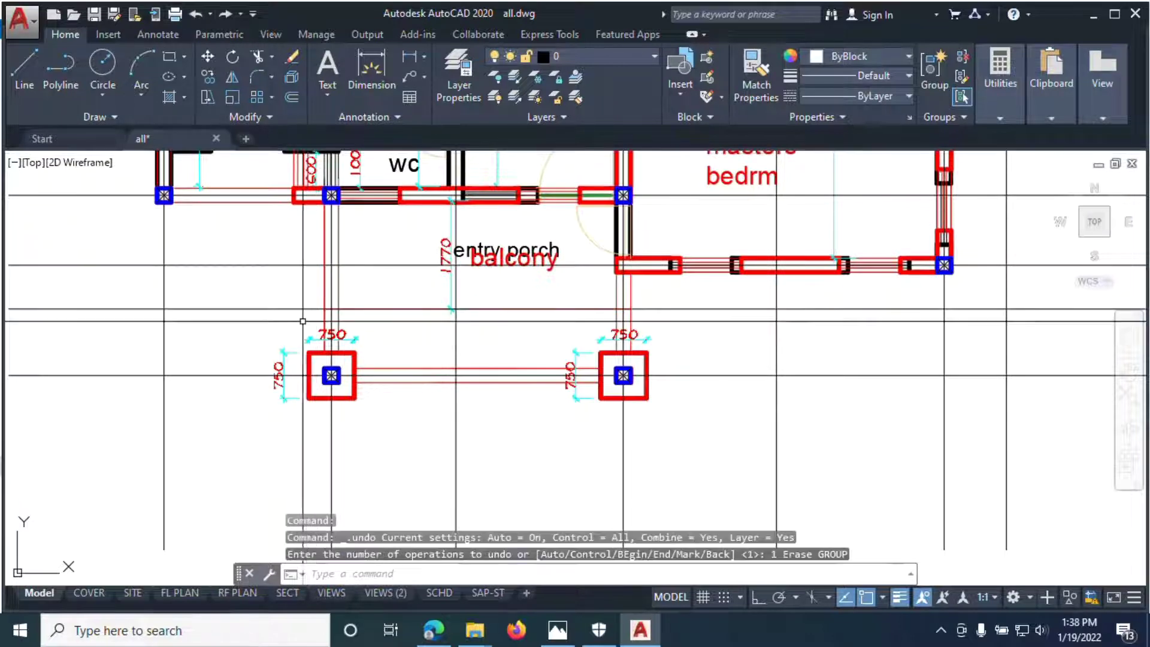
{"action": "scroll", "coordinate": [307, 321], "scroll_direction": "down", "scroll_amount": 2}
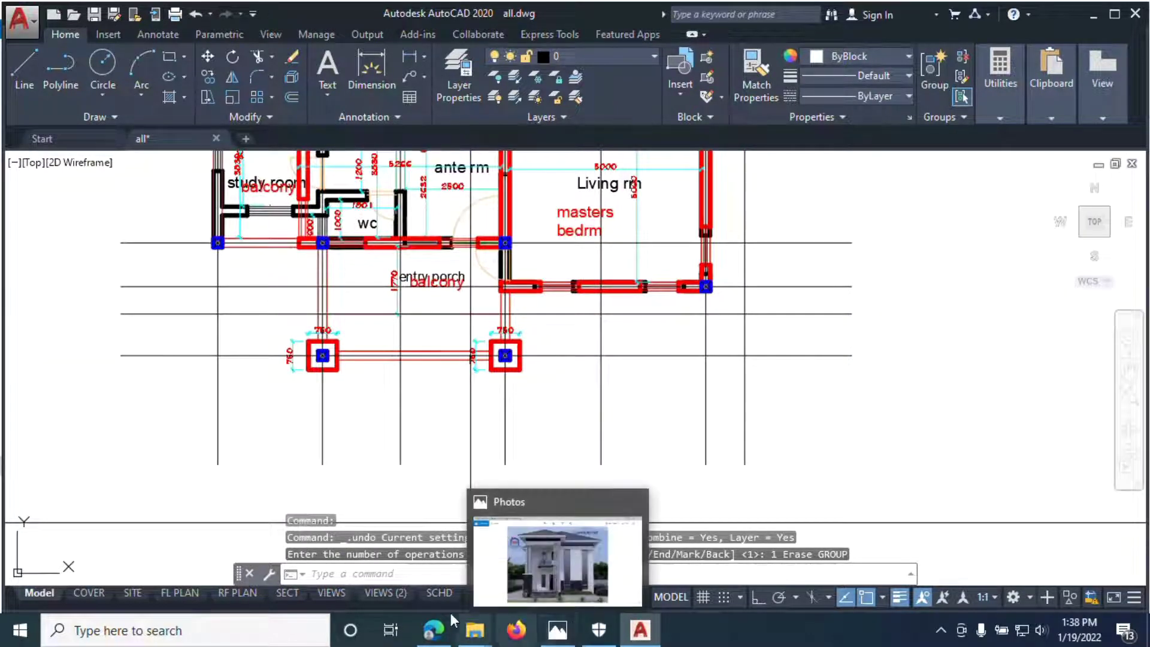
Switch to all.pdf in the browser, examine the exterior renderings on pages 3 to 5 around the porch and balcony, and return to AutoCAD
{"action": "left_click", "coordinate": [418, 562]}
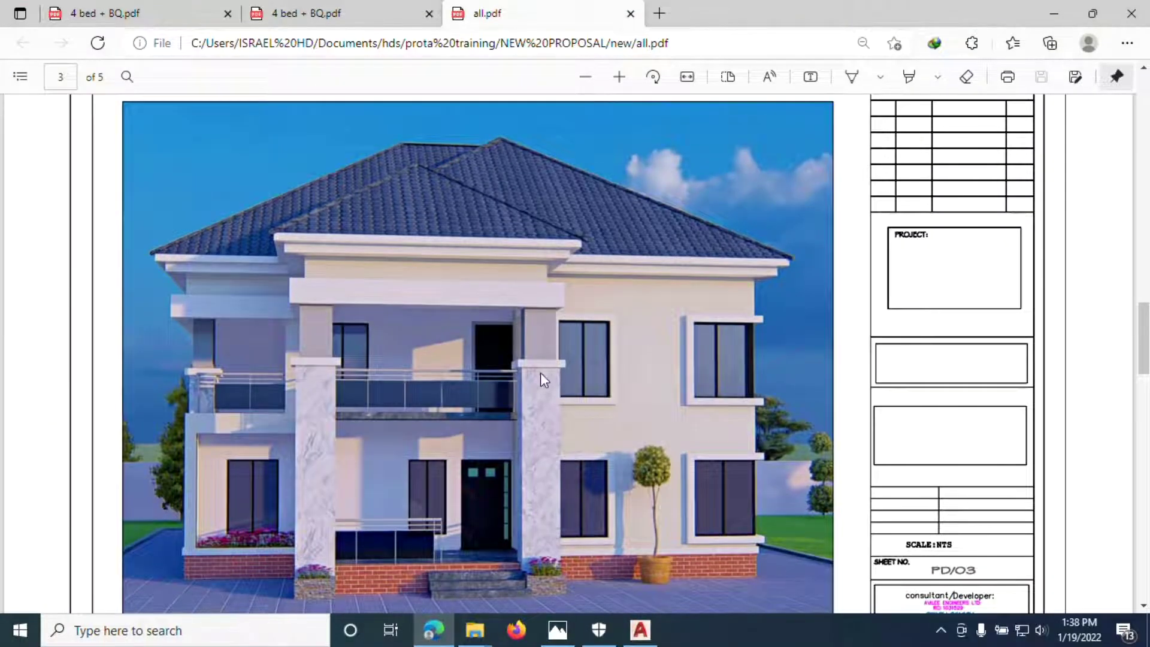
{"action": "scroll", "coordinate": [540, 372], "scroll_direction": "down", "scroll_amount": 10}
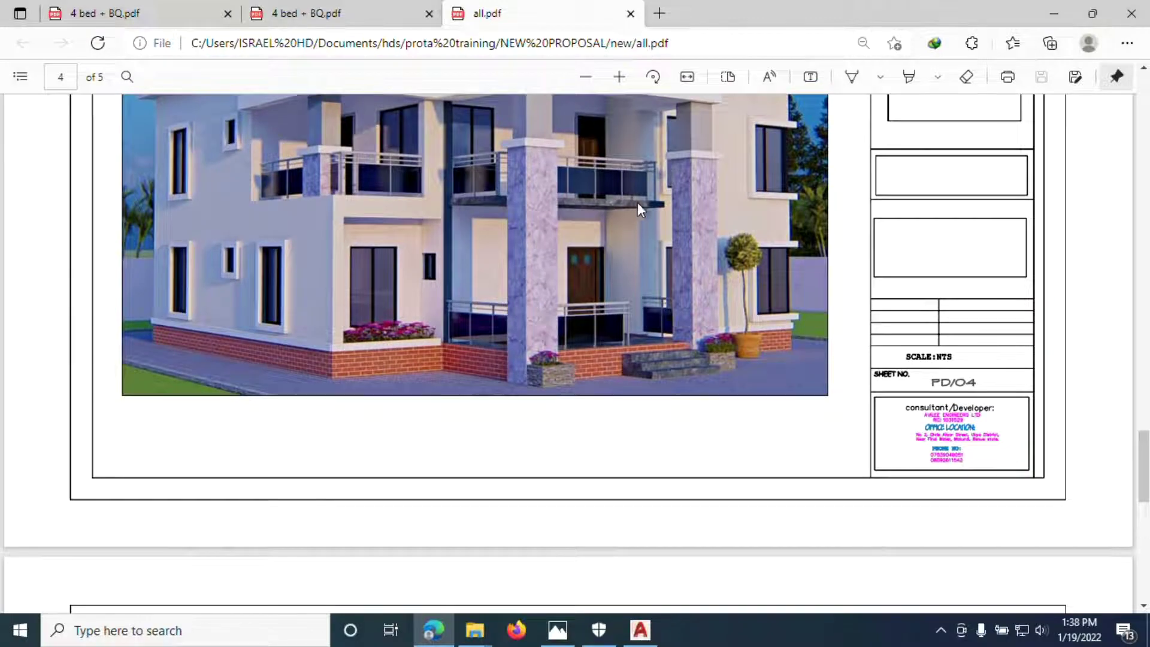
{"action": "scroll", "coordinate": [609, 184], "scroll_direction": "down", "scroll_amount": 10}
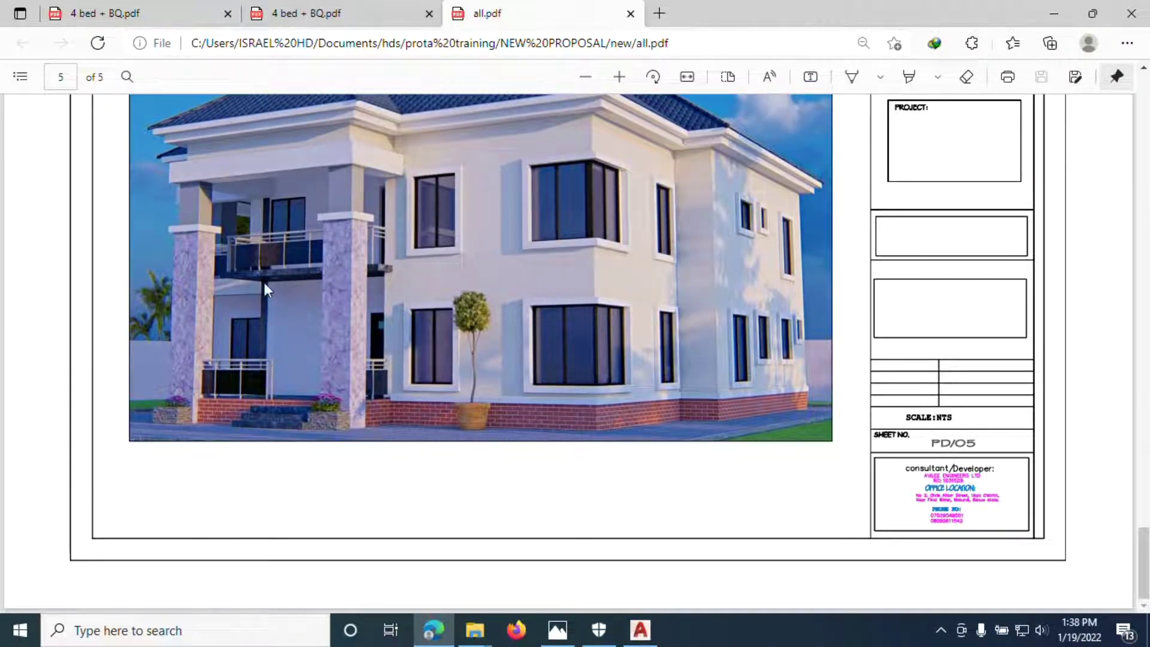
{"action": "scroll", "coordinate": [464, 341], "scroll_direction": "up", "scroll_amount": 5}
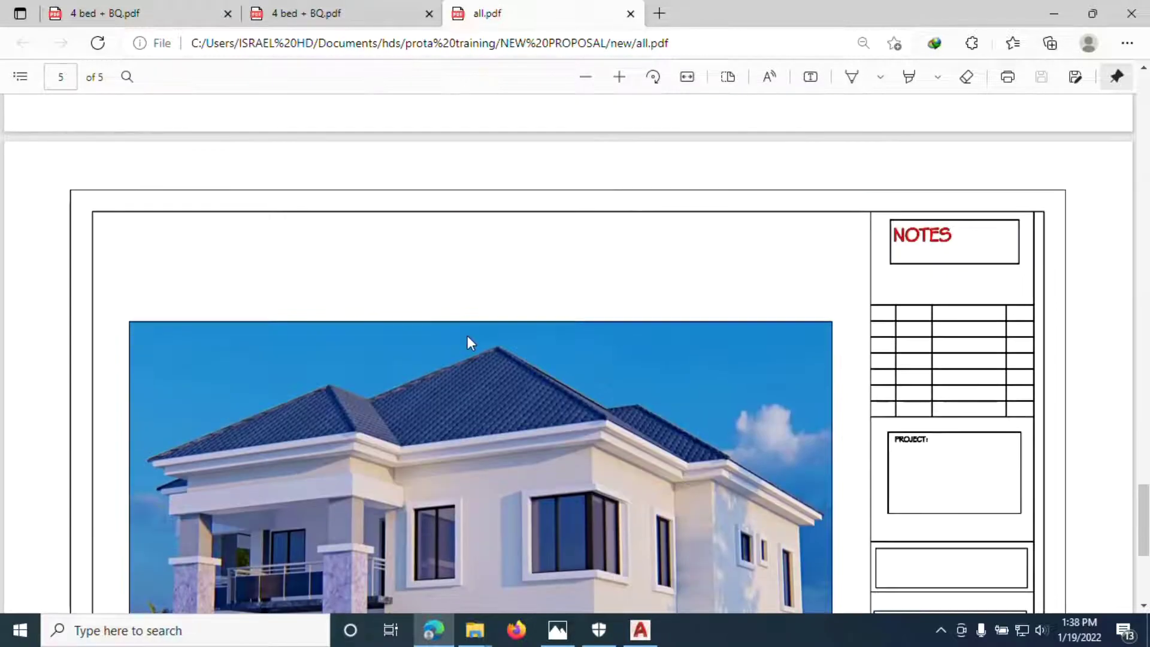
{"action": "scroll", "coordinate": [491, 346], "scroll_direction": "down", "scroll_amount": 4}
{"action": "left_click", "coordinate": [640, 629]}
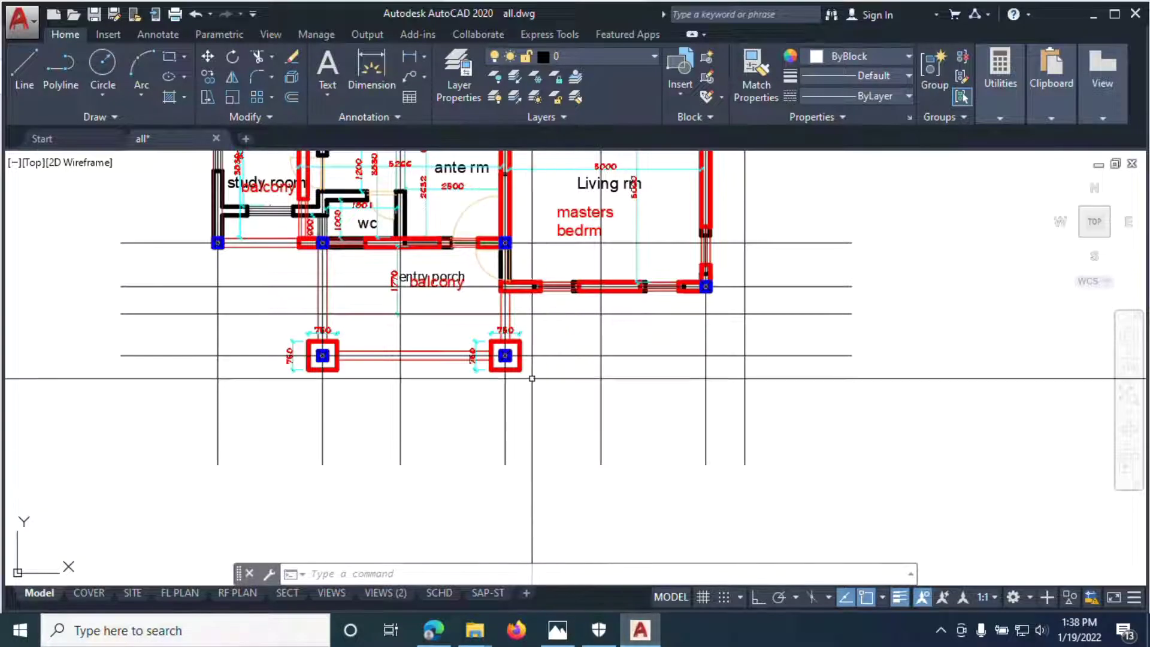
Erase the leftover column symbol objects in the empty area beside the overlaid plans
{"action": "scroll", "coordinate": [541, 390], "scroll_direction": "down", "scroll_amount": 6}
{"action": "scroll", "coordinate": [465, 259], "scroll_direction": "up", "scroll_amount": 5}
{"action": "scroll", "coordinate": [467, 259], "scroll_direction": "down", "scroll_amount": 4}
{"action": "left_click", "coordinate": [621, 211]}
{"action": "right_click", "coordinate": [672, 216]}
{"action": "left_click", "coordinate": [711, 318]}
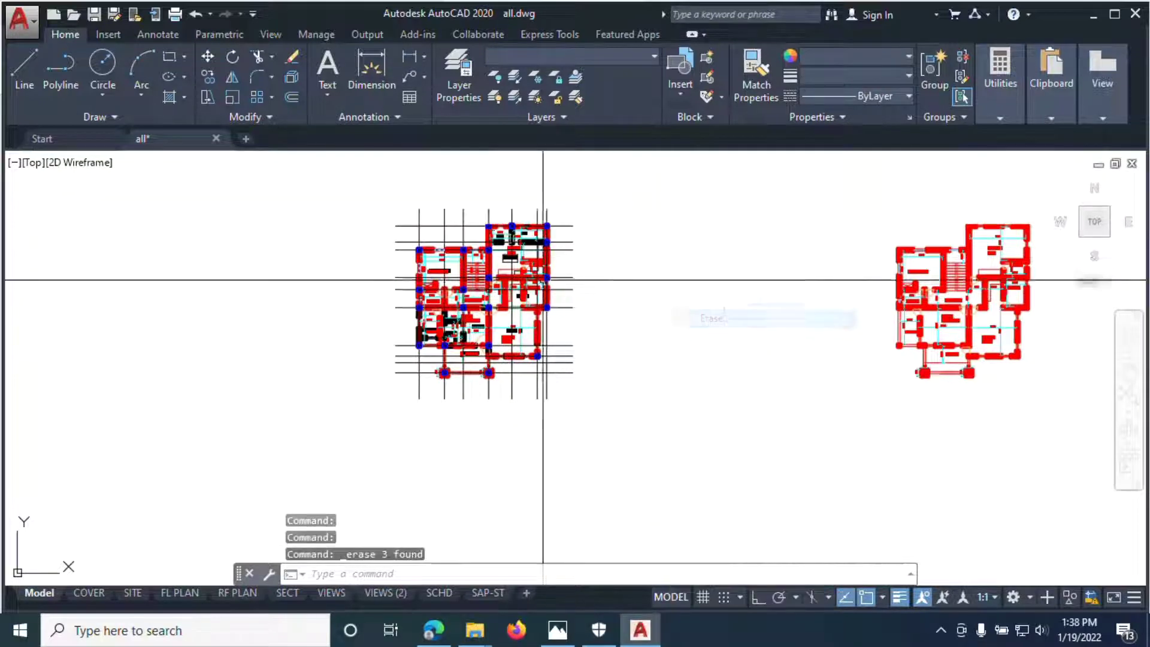
Examine the columns and grid lines across the entire overlaid plan, from the sitout and store to the entry porch
{"action": "scroll", "coordinate": [569, 258], "scroll_direction": "up", "scroll_amount": 3}
{"action": "scroll", "coordinate": [455, 300], "scroll_direction": "up", "scroll_amount": 2}
{"action": "scroll", "coordinate": [505, 230], "scroll_direction": "up", "scroll_amount": 2}
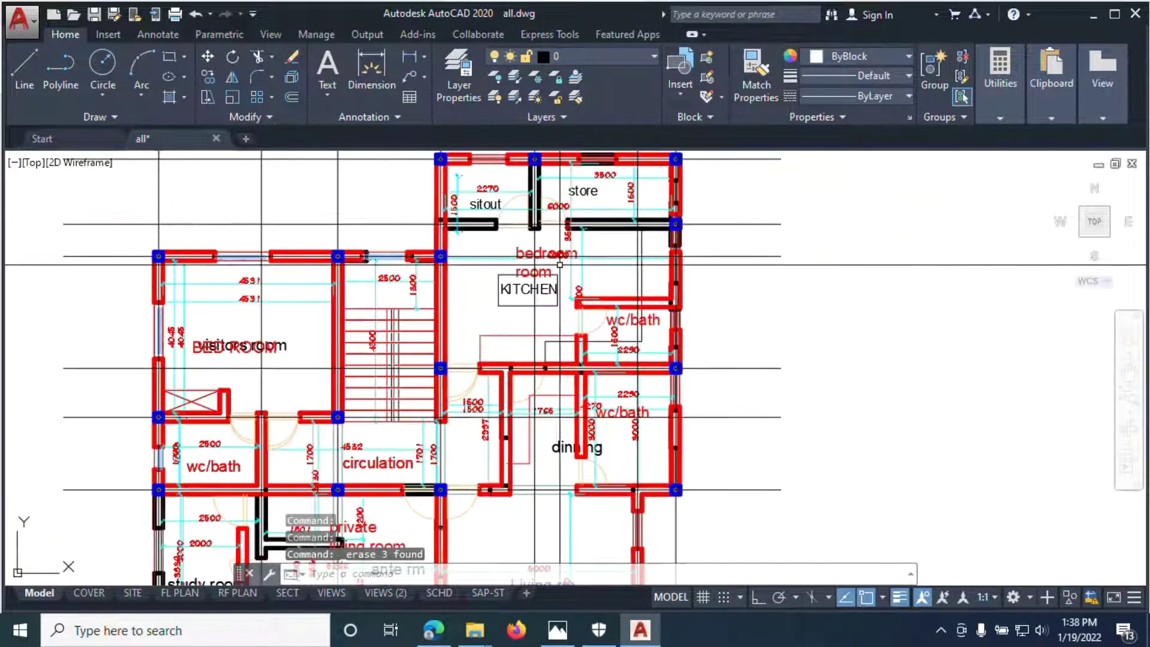
{"action": "scroll", "coordinate": [505, 292], "scroll_direction": "down", "scroll_amount": 2}
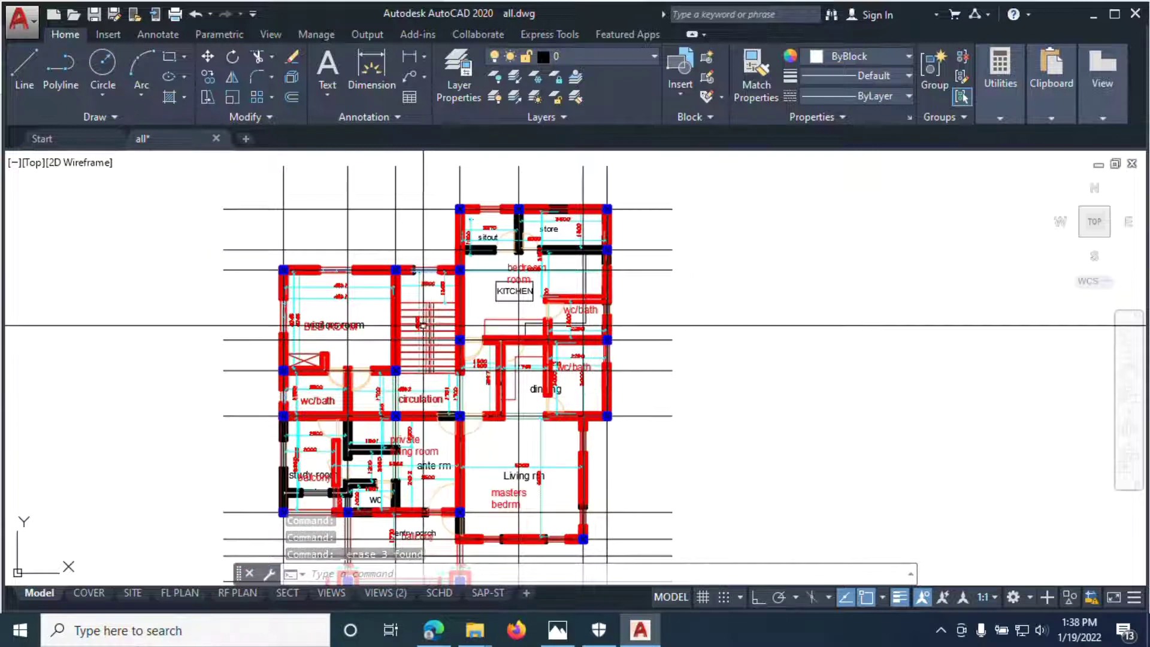
{"action": "scroll", "coordinate": [428, 323], "scroll_direction": "down", "scroll_amount": 2}
{"action": "scroll", "coordinate": [427, 423], "scroll_direction": "up", "scroll_amount": 2}
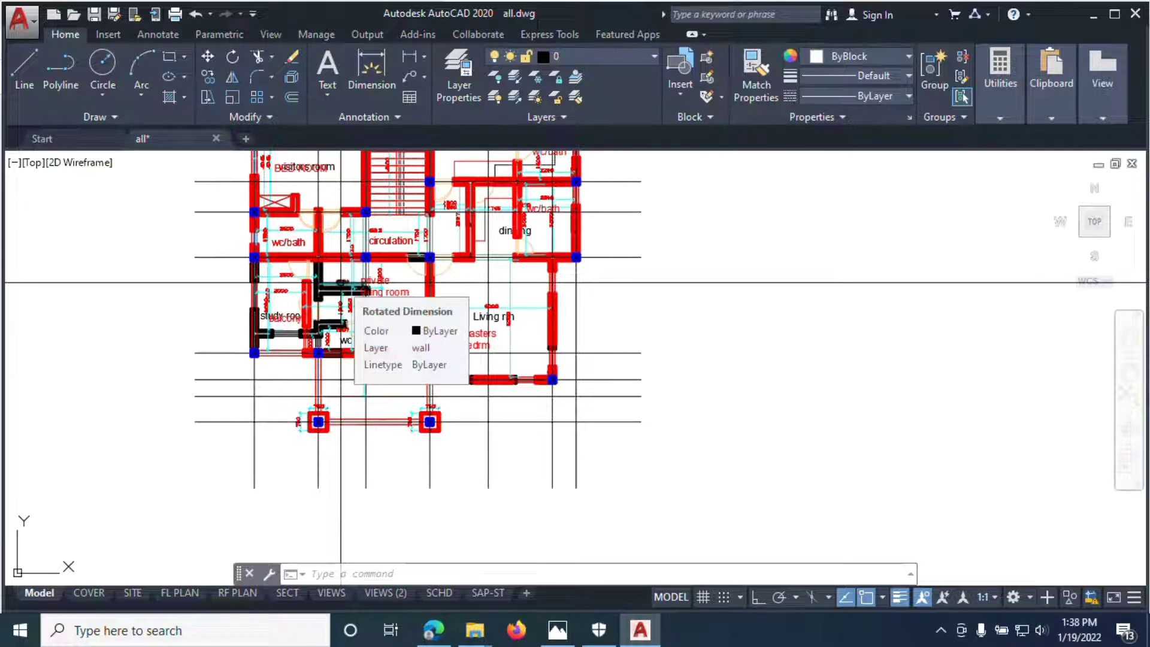
{"action": "scroll", "coordinate": [344, 270], "scroll_direction": "down", "scroll_amount": 5}
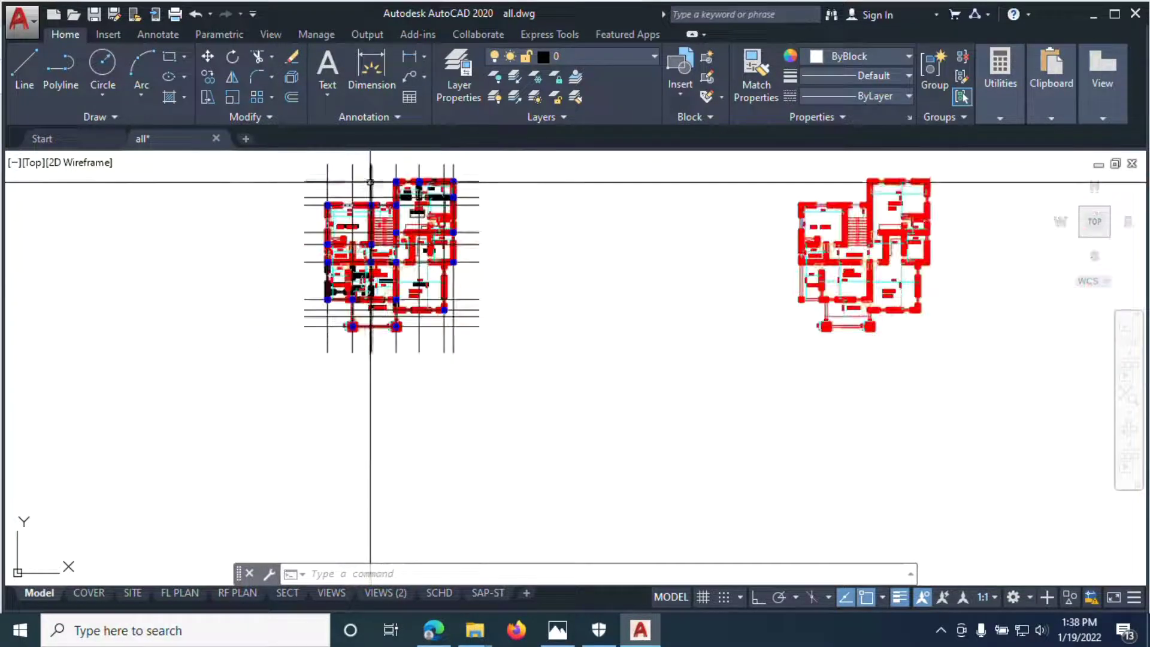
{"action": "scroll", "coordinate": [368, 188], "scroll_direction": "up", "scroll_amount": 2}
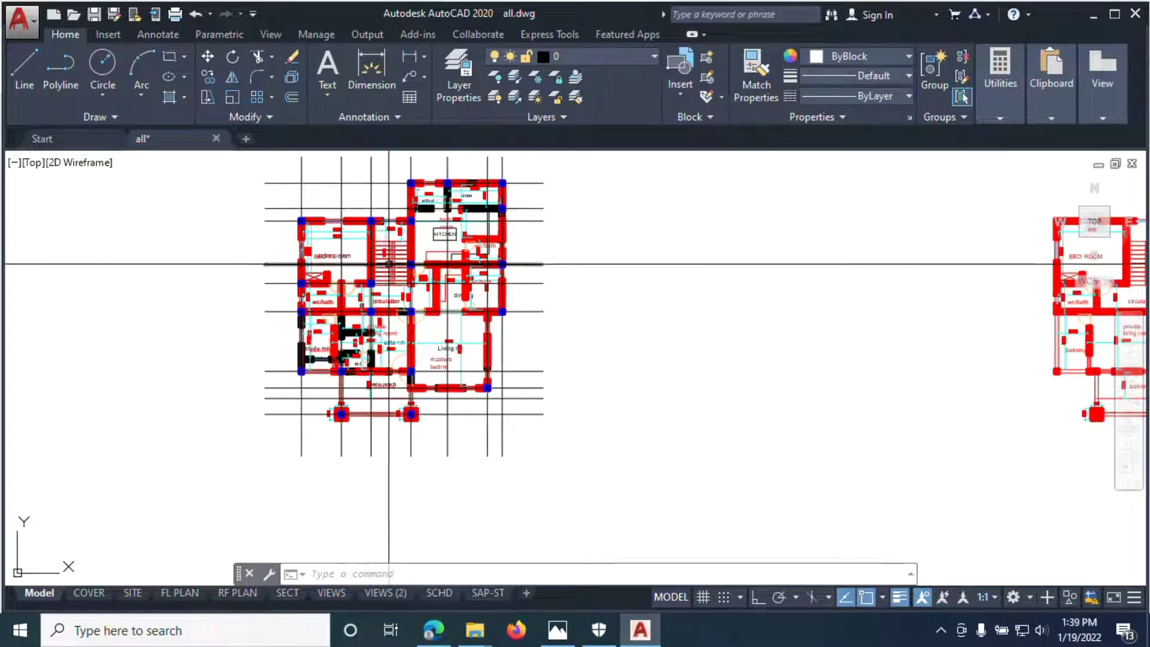
{"action": "scroll", "coordinate": [390, 270], "scroll_direction": "down", "scroll_amount": 2}
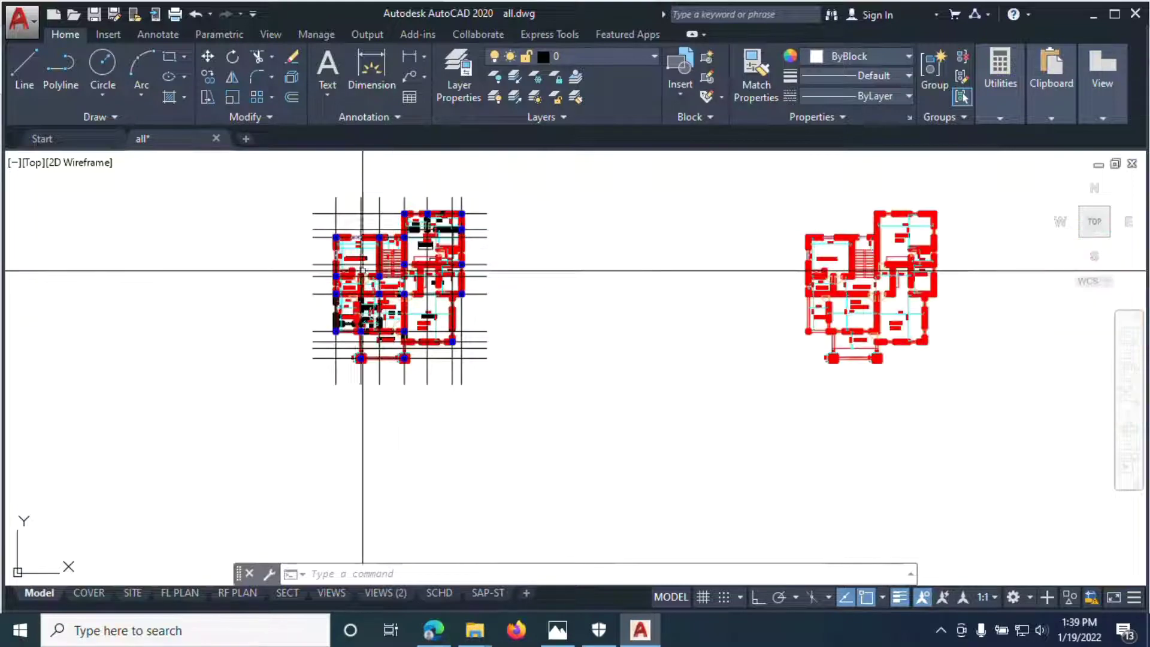
{"action": "left_click", "coordinate": [256, 178]}
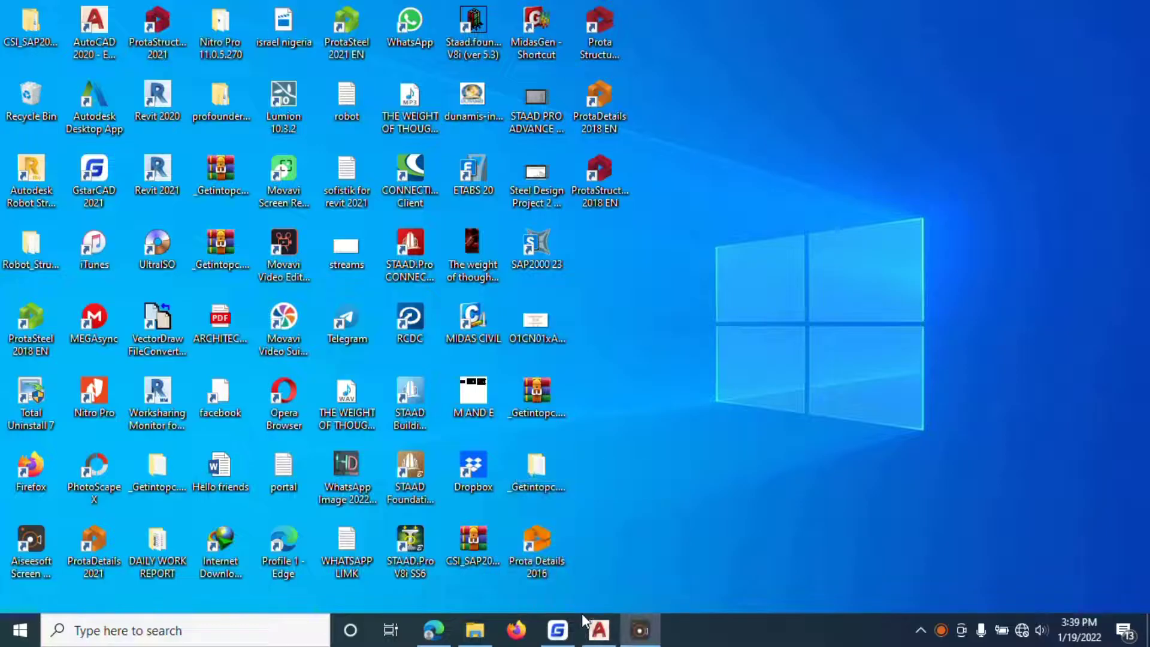
Switch to the all.dwg drawing in AutoCAD and look over the overlaid plan between the two separate floor plans
{"action": "left_click", "coordinate": [598, 629]}
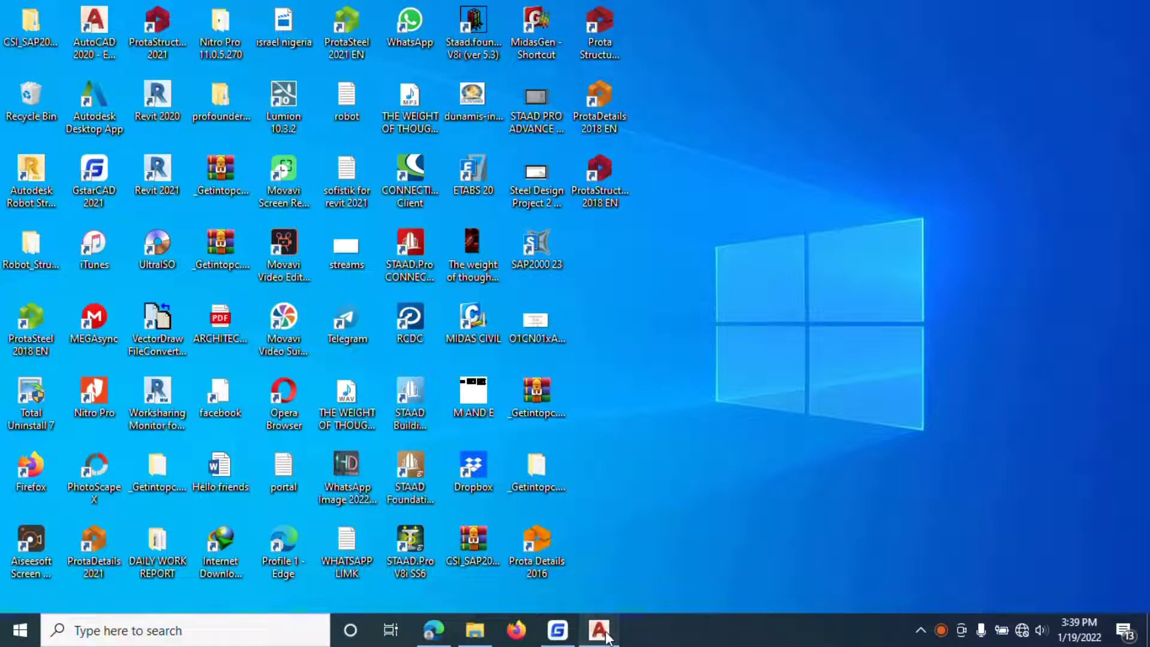
{"action": "scroll", "coordinate": [442, 299], "scroll_direction": "up", "scroll_amount": 8}
{"action": "scroll", "coordinate": [446, 293], "scroll_direction": "down", "scroll_amount": 4}
{"action": "scroll", "coordinate": [407, 467], "scroll_direction": "up", "scroll_amount": 4}
{"action": "scroll", "coordinate": [434, 311], "scroll_direction": "down", "scroll_amount": 6}
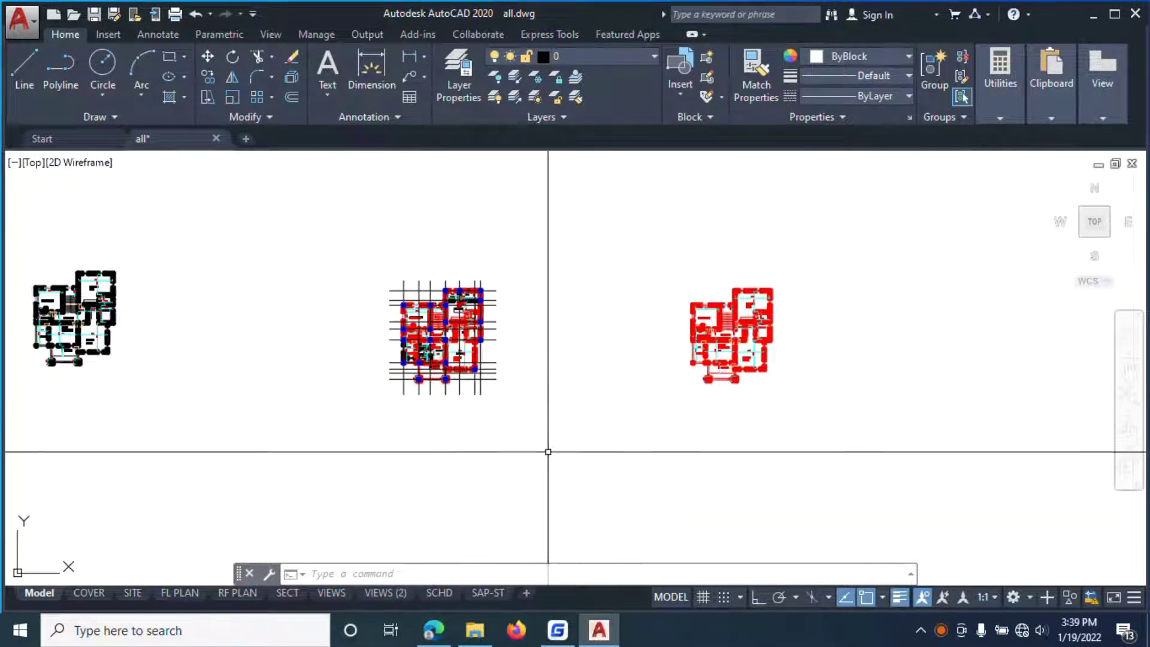
{"action": "scroll", "coordinate": [431, 311], "scroll_direction": "up", "scroll_amount": 4}
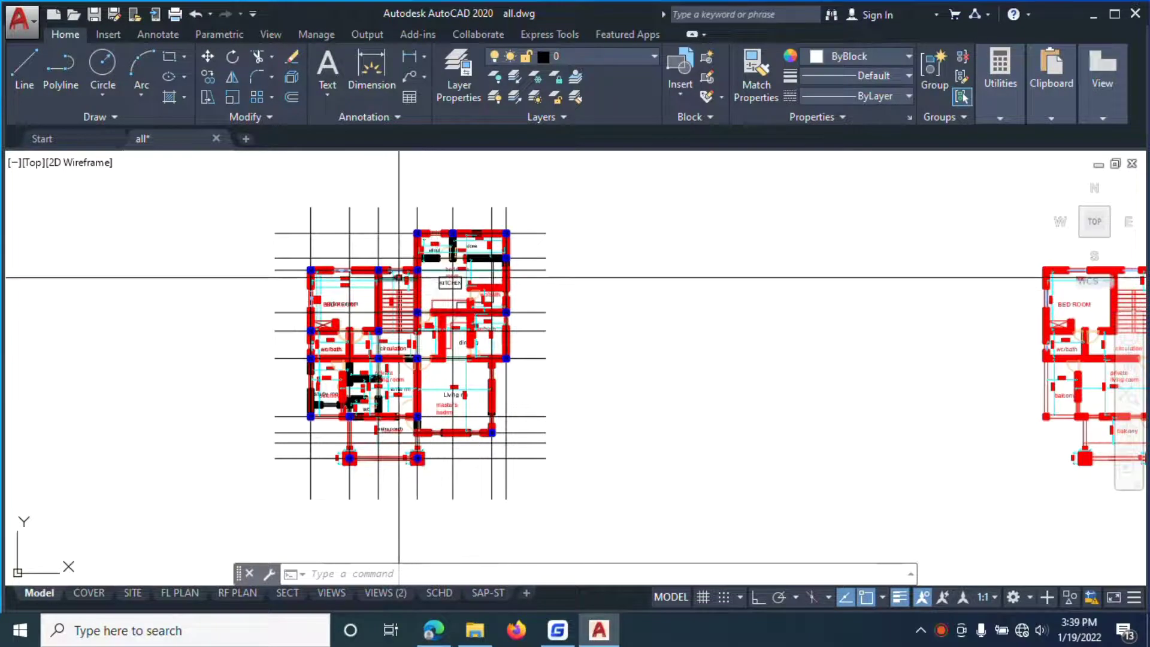
{"action": "scroll", "coordinate": [407, 281], "scroll_direction": "down", "scroll_amount": 3}
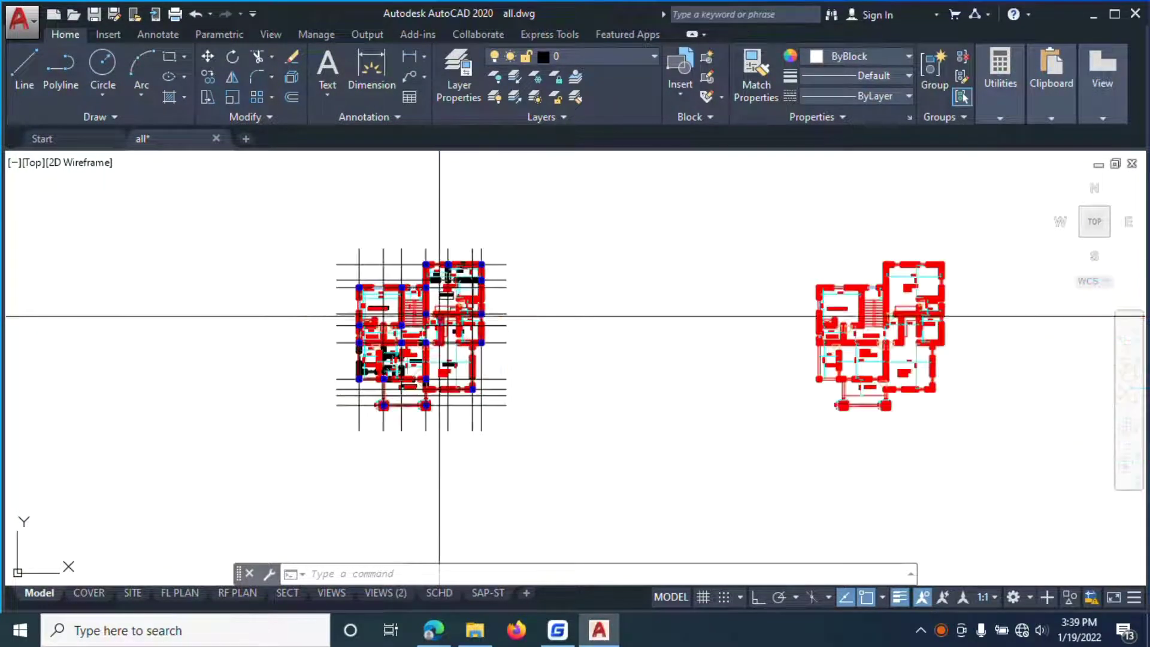
Select the complete overlaid plan with its columns and grid lines, and copy it to the clipboard
{"action": "left_click", "coordinate": [559, 457]}
{"action": "left_click", "coordinate": [218, 179]}
{"action": "left_click", "coordinate": [277, 217]}
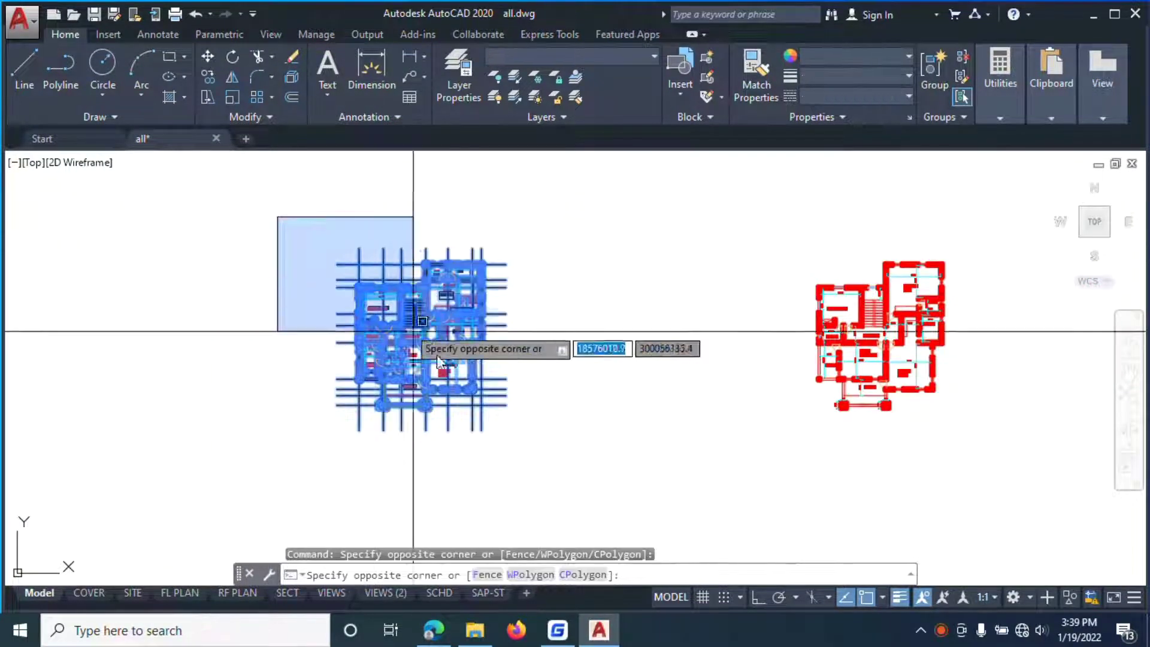
{"action": "left_click", "coordinate": [376, 293]}
{"action": "left_click", "coordinate": [530, 440]}
{"action": "left_click", "coordinate": [300, 218]}
{"action": "right_click", "coordinate": [301, 218]}
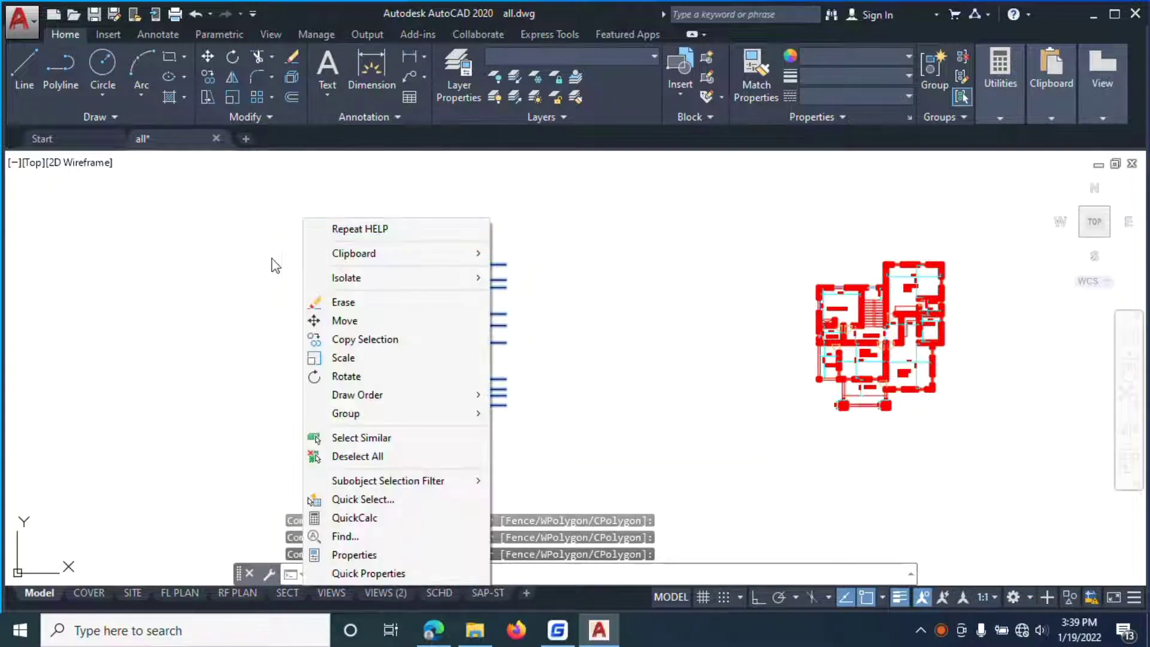
{"action": "mouse_move", "coordinate": [488, 255]}
{"action": "left_click", "coordinate": [519, 273]}
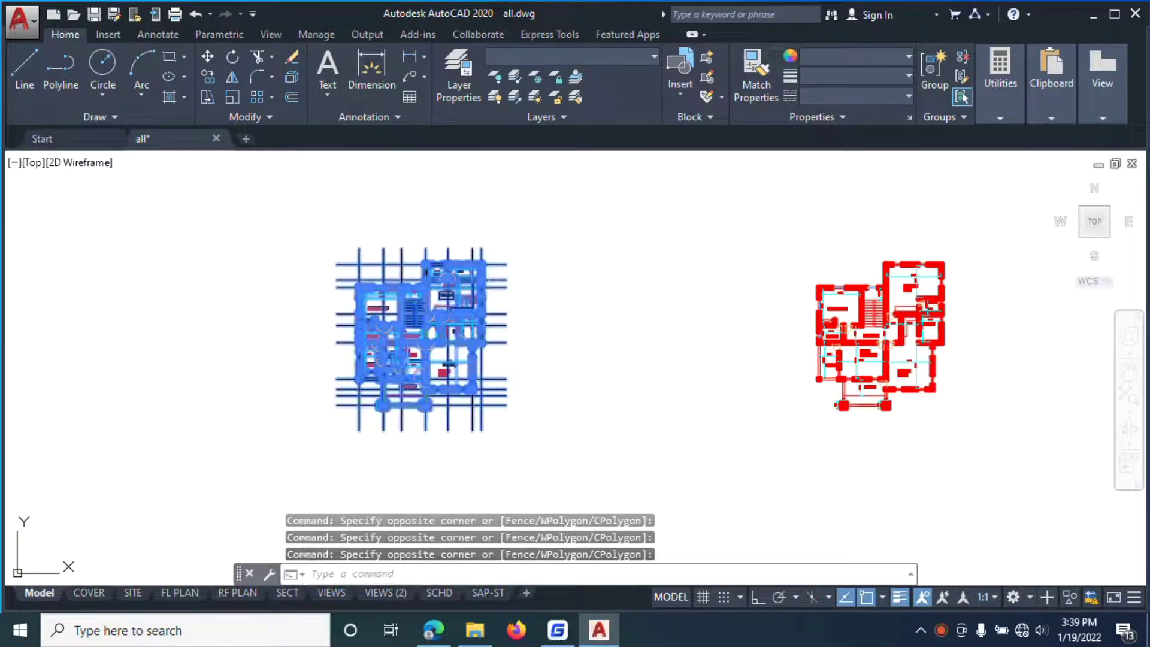
Create a new drawing, paste the copied overlaid plan near its origin, and check the pasted plan
{"action": "left_click", "coordinate": [246, 140]}
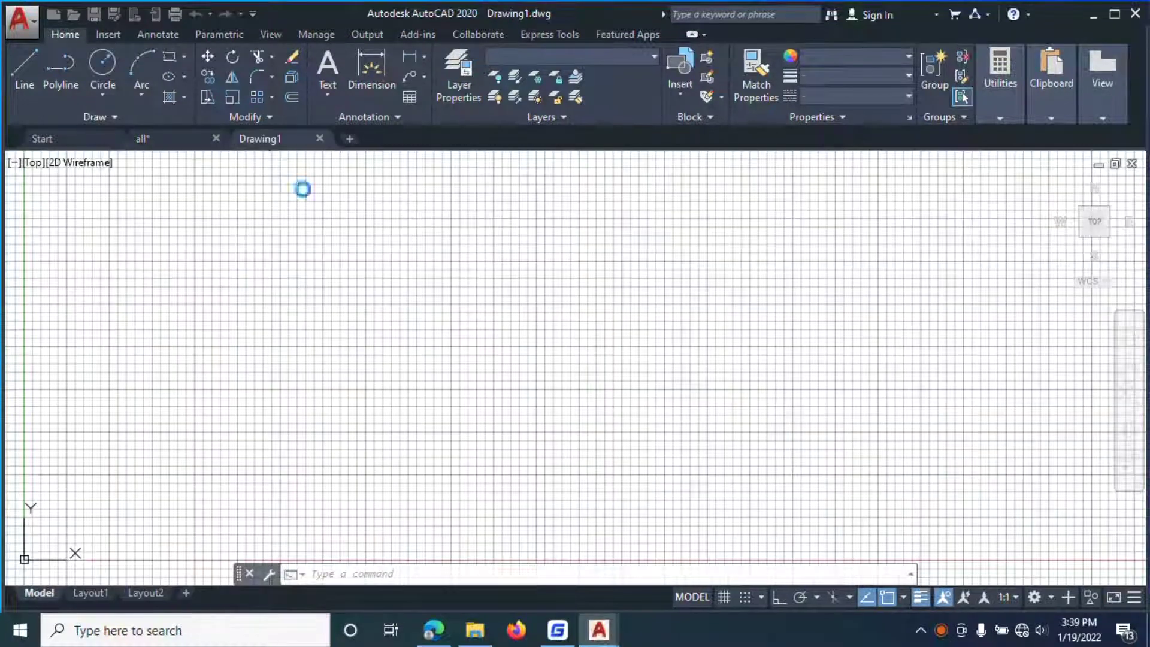
{"action": "right_click", "coordinate": [291, 207]}
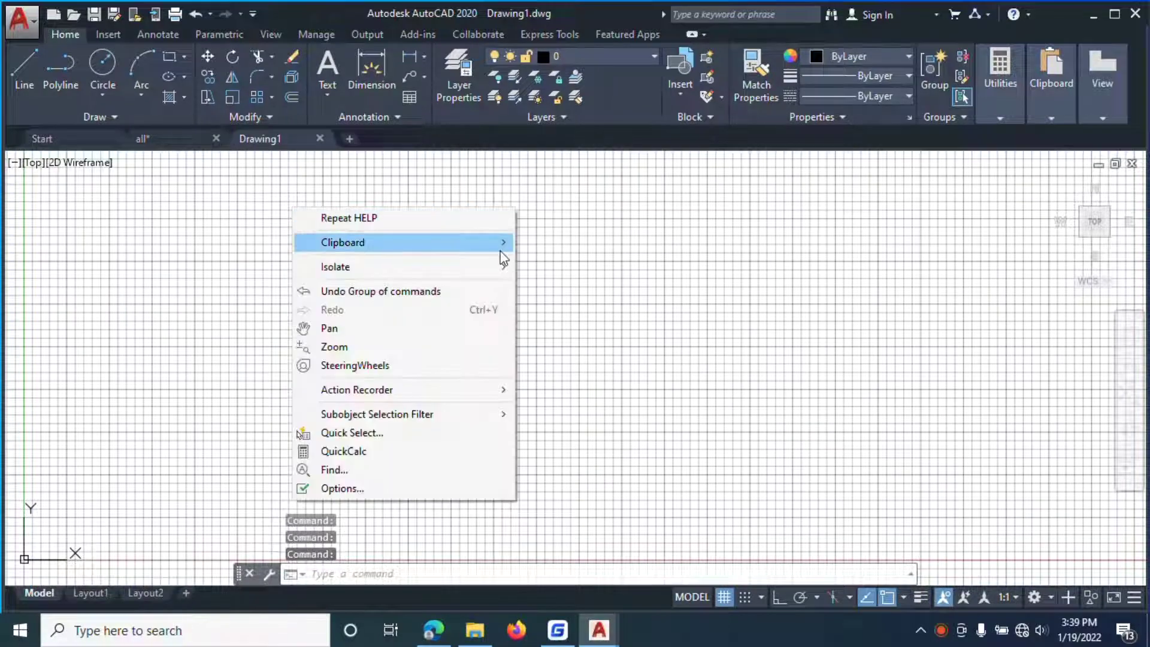
{"action": "mouse_move", "coordinate": [504, 250]}
{"action": "left_click", "coordinate": [548, 298]}
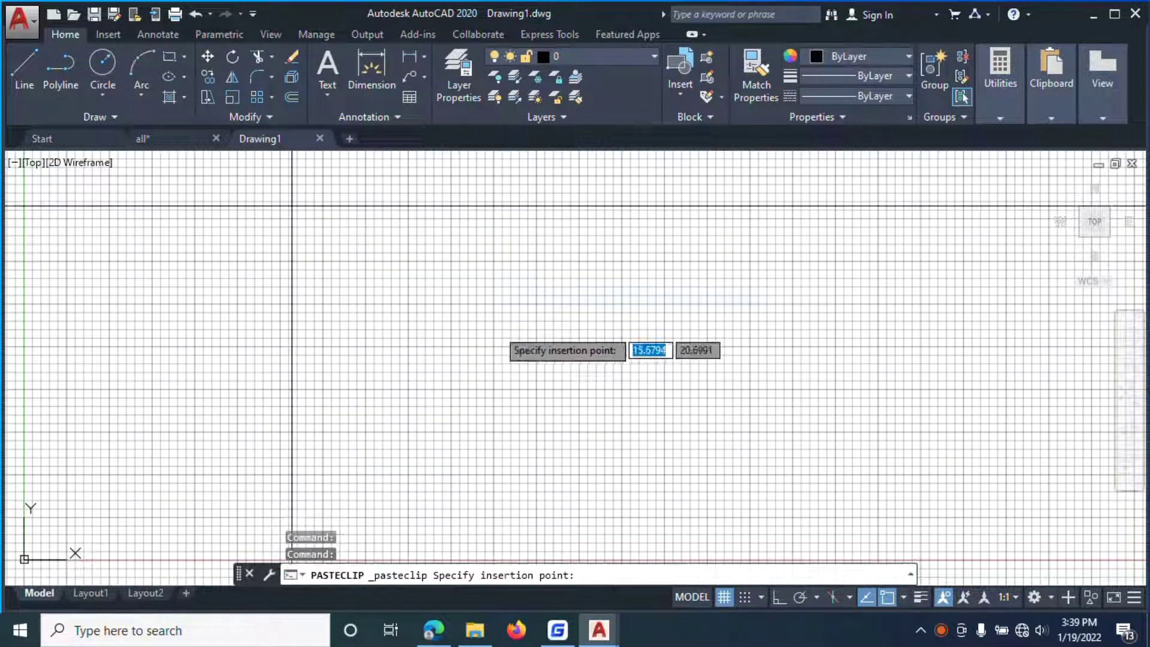
{"action": "left_click", "coordinate": [398, 413]}
{"action": "scroll", "coordinate": [390, 359], "scroll_direction": "down", "scroll_amount": 5}
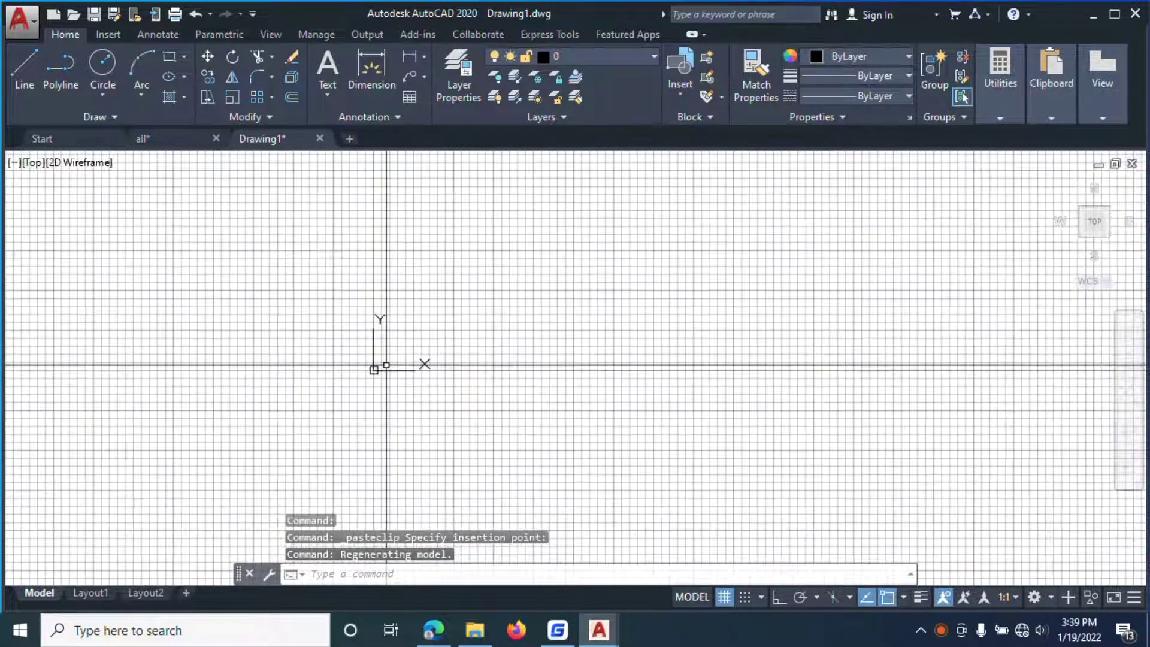
{"action": "scroll", "coordinate": [382, 369], "scroll_direction": "down", "scroll_amount": 5}
{"action": "scroll", "coordinate": [448, 226], "scroll_direction": "up", "scroll_amount": 3}
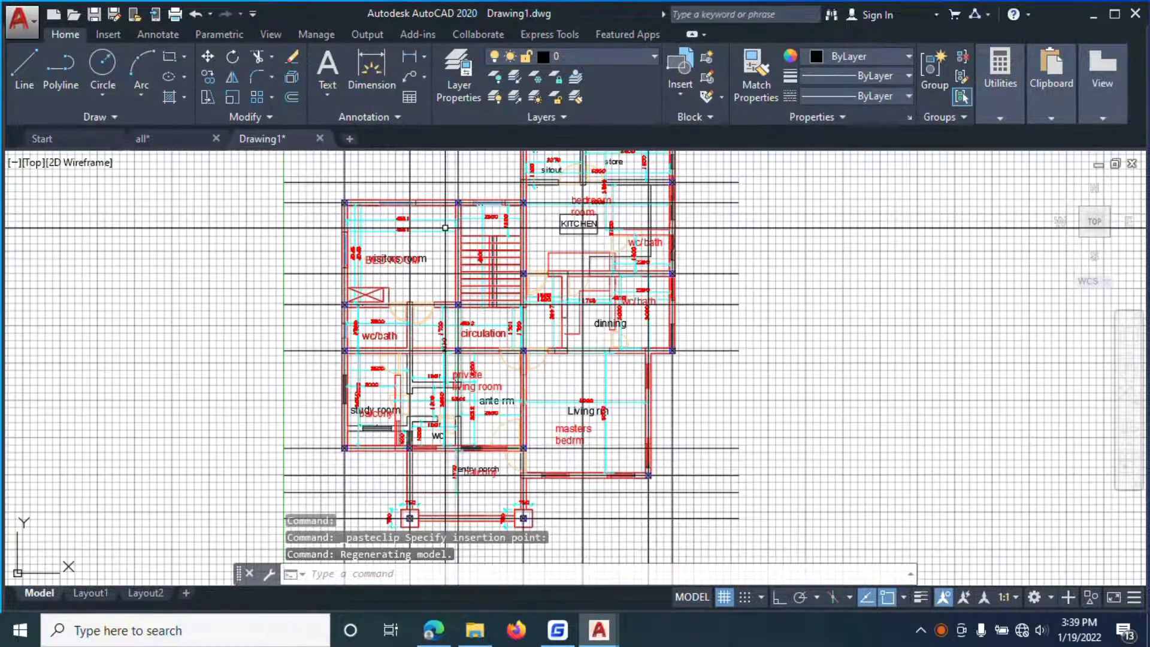
{"action": "scroll", "coordinate": [447, 226], "scroll_direction": "down", "scroll_amount": 5}
{"action": "scroll", "coordinate": [393, 350], "scroll_direction": "up", "scroll_amount": 2}
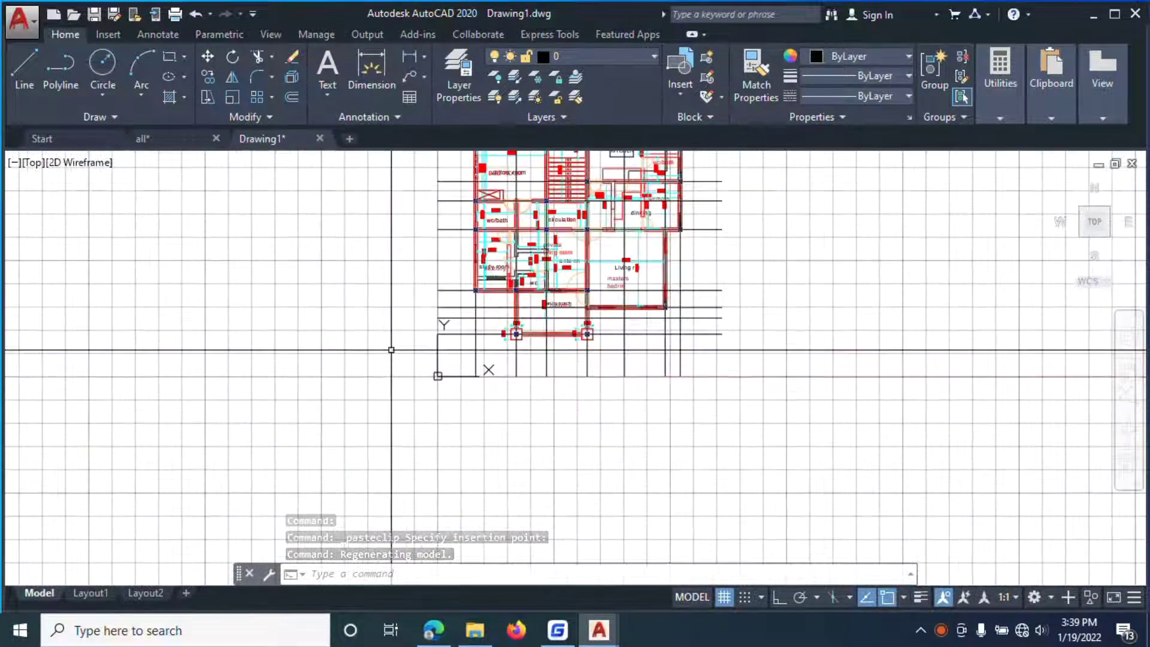
{"action": "scroll", "coordinate": [409, 360], "scroll_direction": "down", "scroll_amount": 2}
{"action": "scroll", "coordinate": [437, 300], "scroll_direction": "up", "scroll_amount": 4}
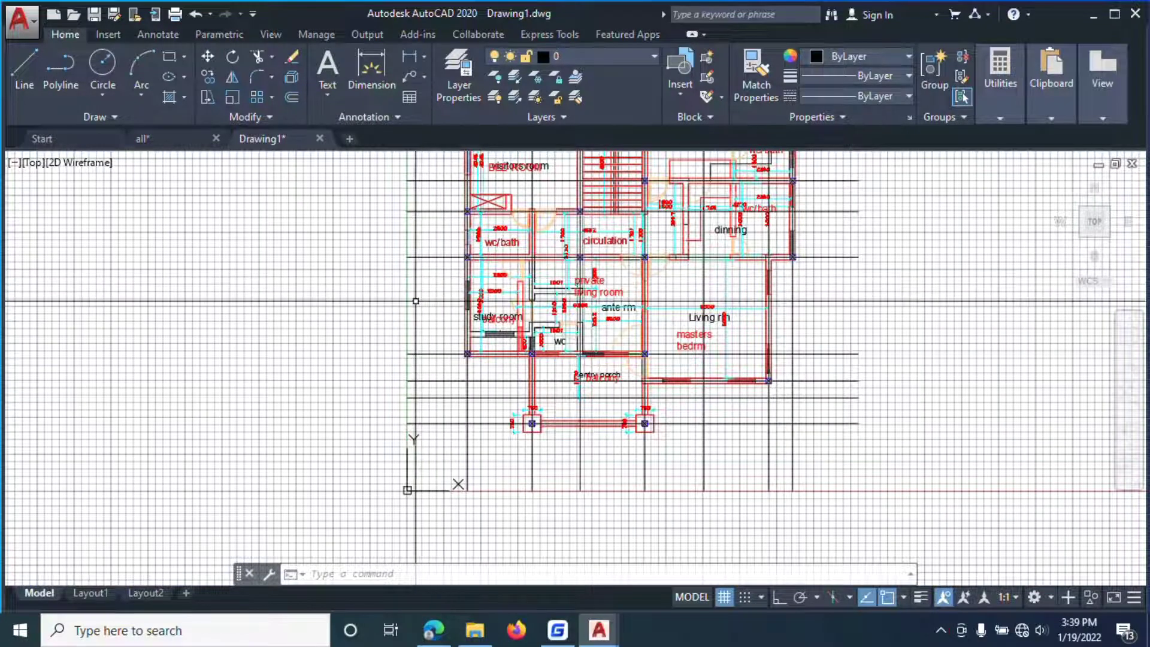
{"action": "scroll", "coordinate": [418, 302], "scroll_direction": "down", "scroll_amount": 4}
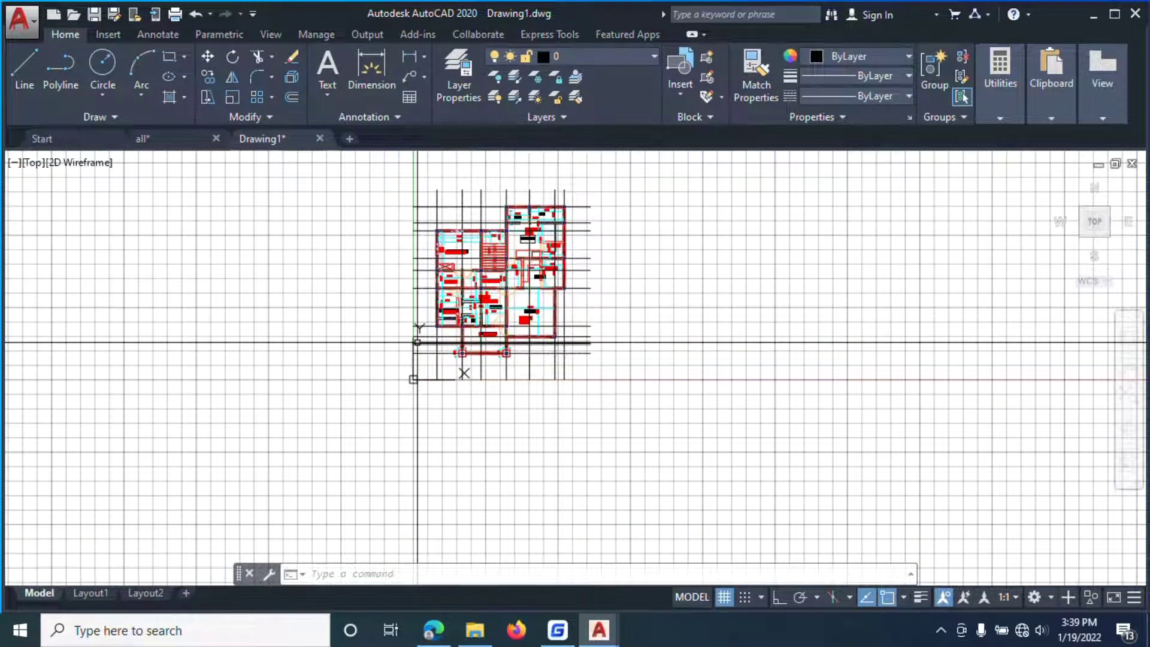
Regenerate the new drawing's display with the REGEN command
{"action": "right_click", "coordinate": [282, 221]}
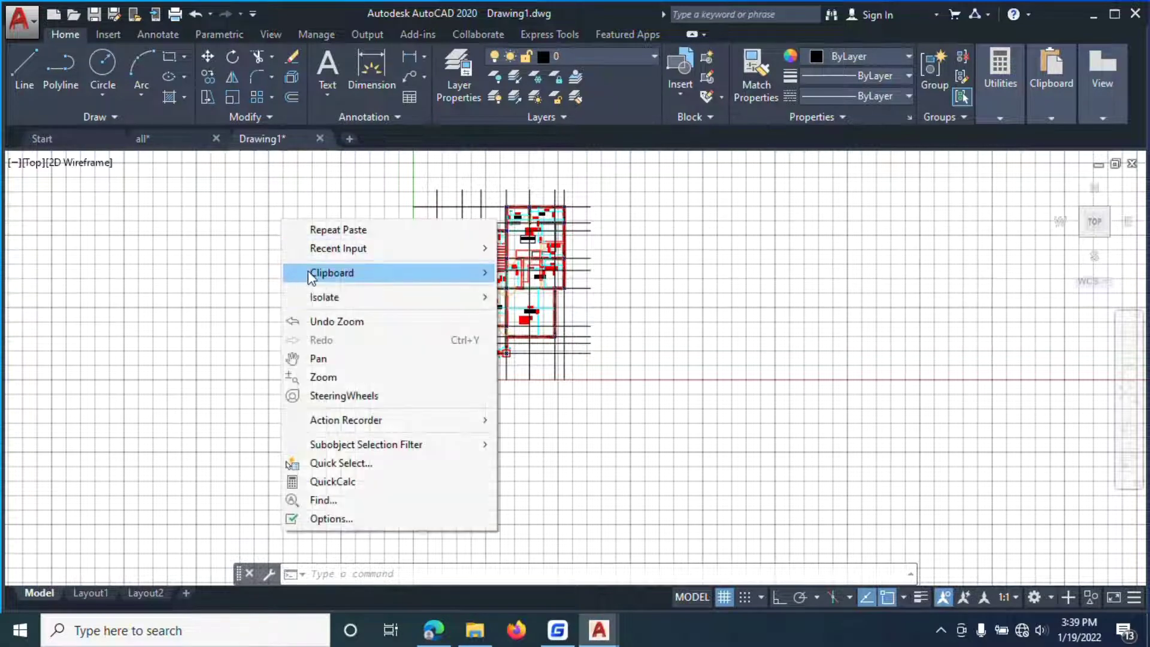
{"action": "left_click", "coordinate": [248, 211]}
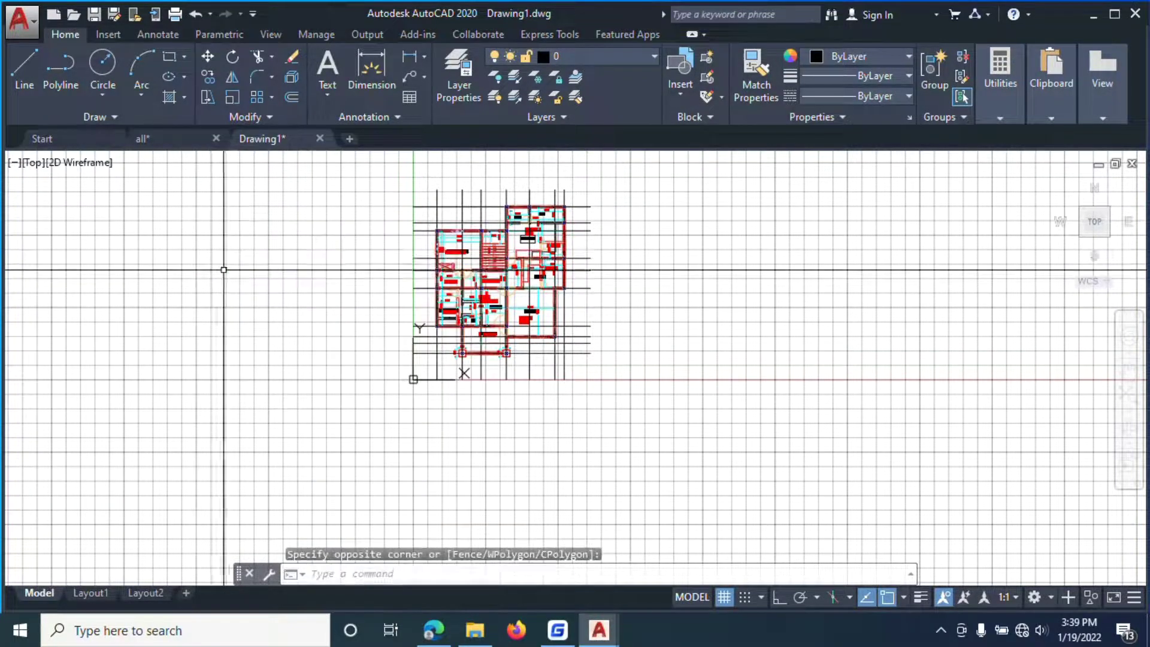
{"action": "type", "text": "r"}
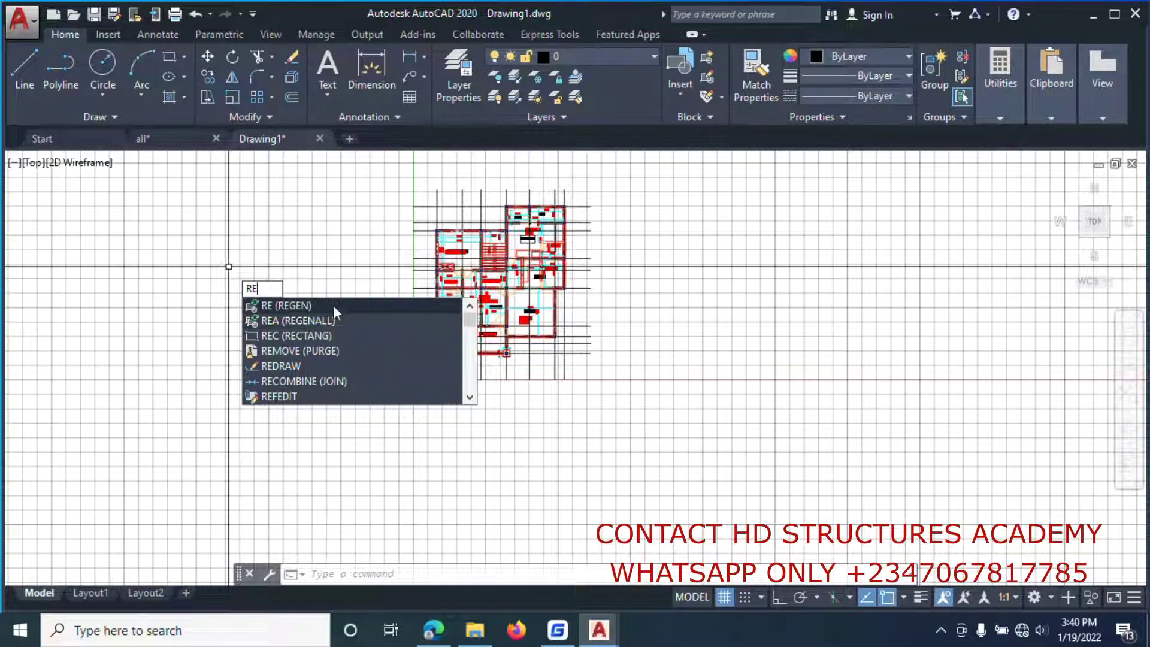
{"action": "left_click", "coordinate": [325, 271]}
{"action": "left_click", "coordinate": [349, 265]}
{"action": "scroll", "coordinate": [386, 262], "scroll_direction": "down", "scroll_amount": 2}
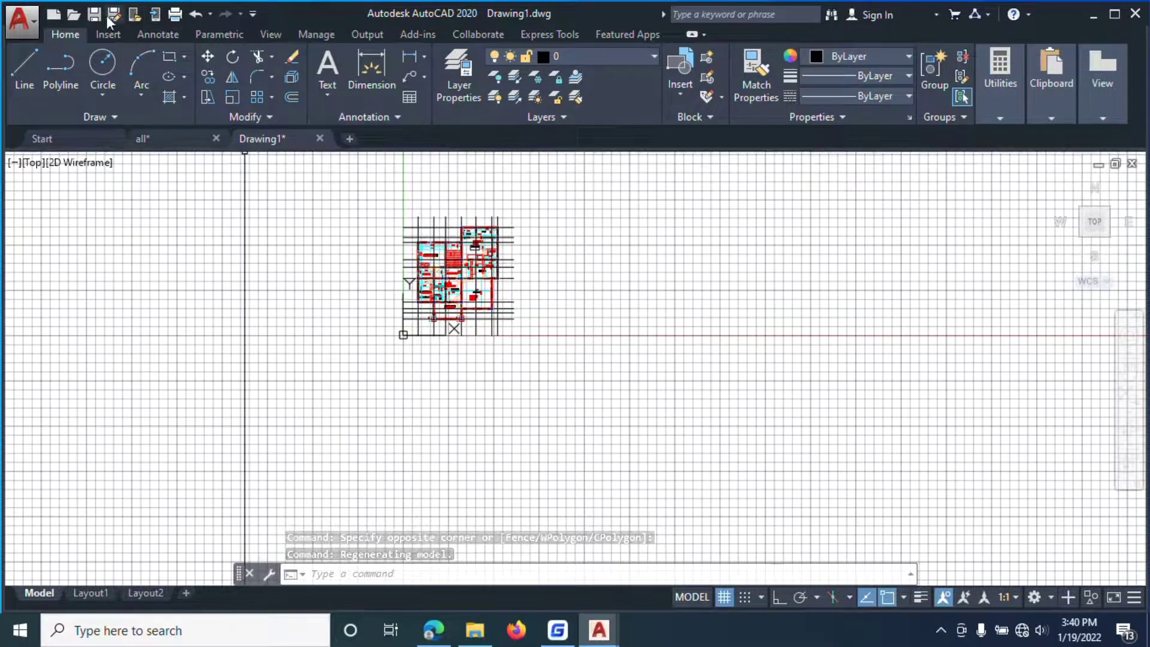
Write the entire pasted plan with WBLOCK to the AutoCAD 2007/LT2007 DXF file "training project" in the residential training folder, choosing the insert units
{"action": "left_click", "coordinate": [330, 173]}
{"action": "left_click", "coordinate": [571, 400]}
{"action": "type", "text": "w"}
{"action": "key", "text": "Return"}
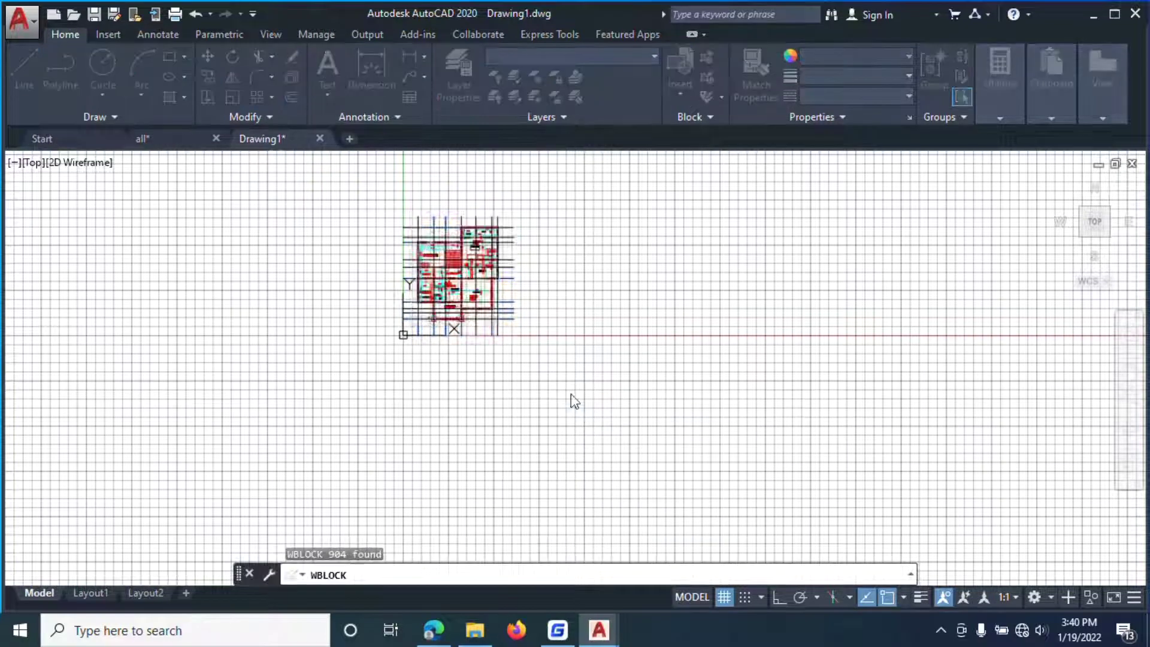
{"action": "left_click", "coordinate": [525, 438]}
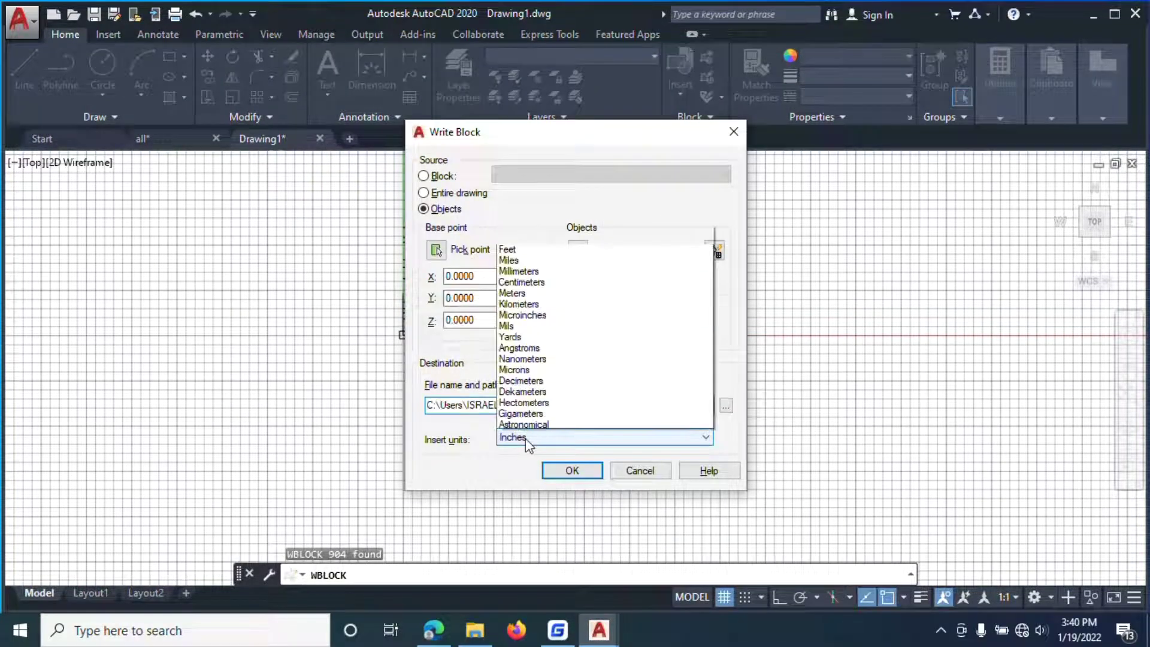
{"action": "left_click", "coordinate": [518, 232]}
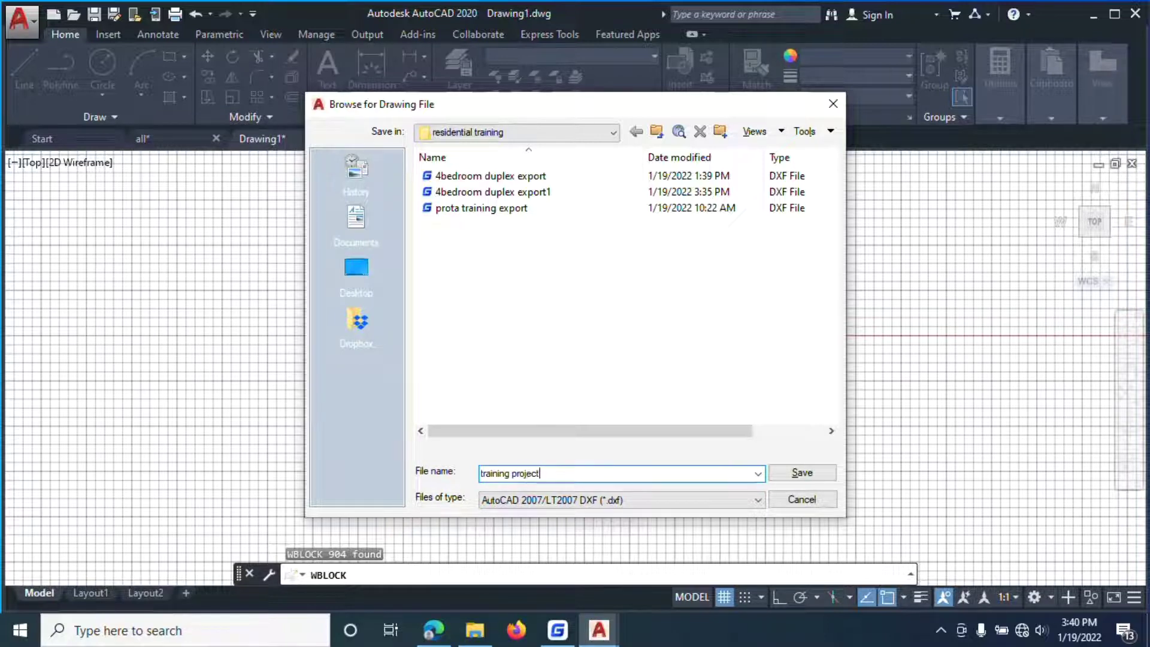
{"action": "left_click", "coordinate": [803, 473]}
{"action": "left_click", "coordinate": [570, 471]}
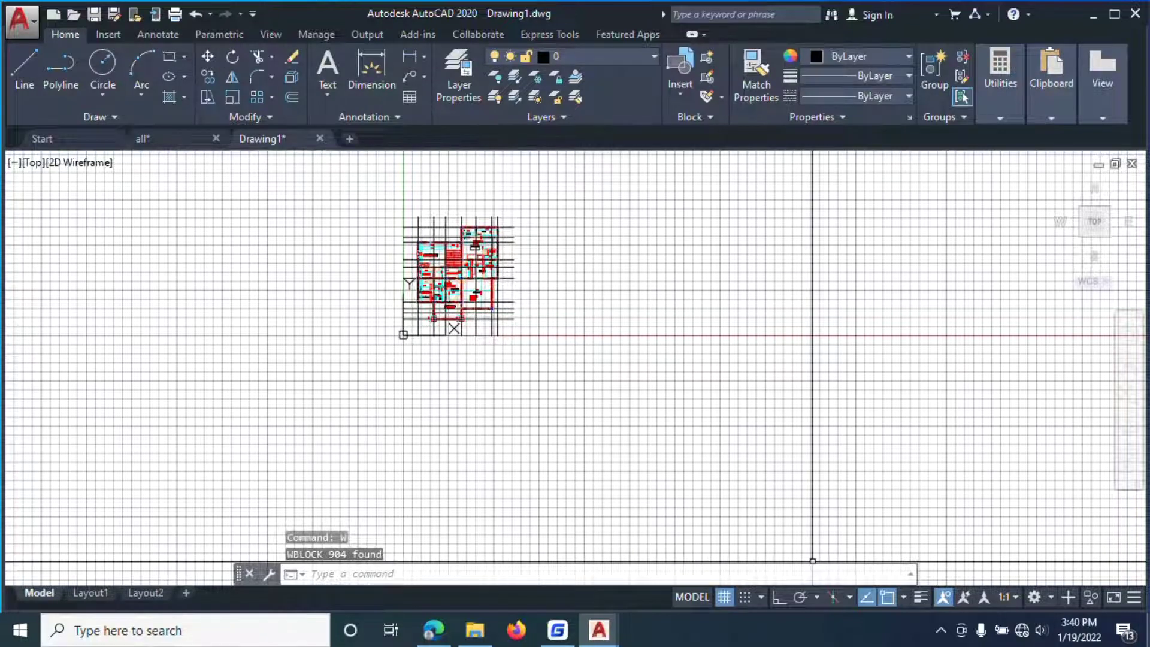
{"action": "left_click", "coordinate": [1149, 641]}
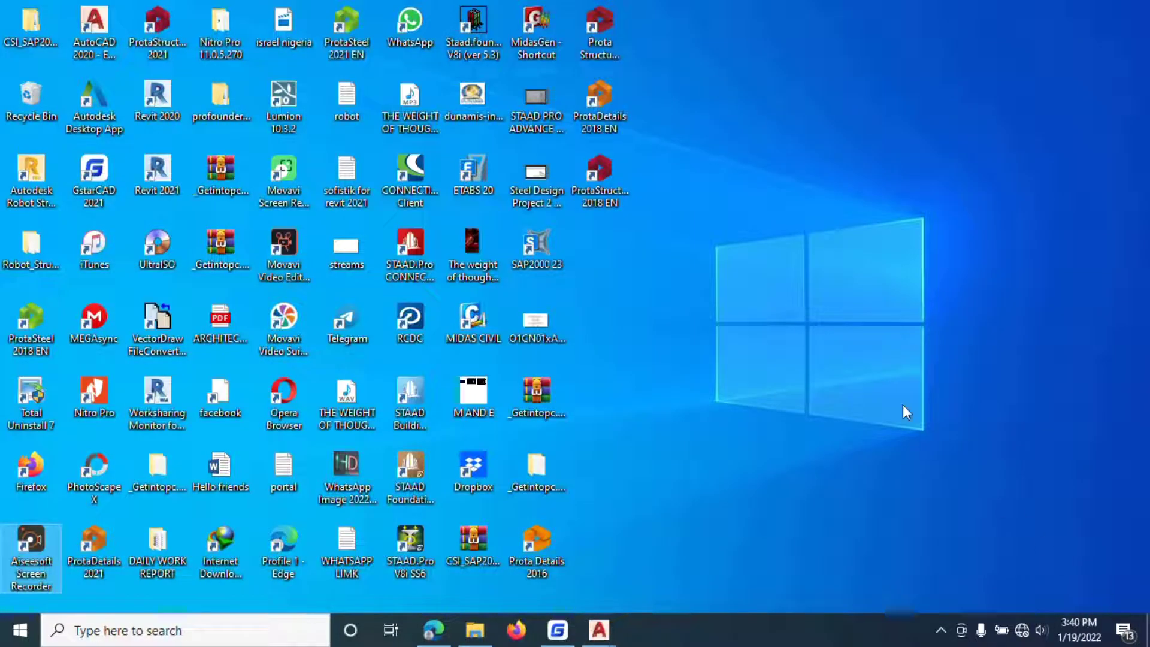